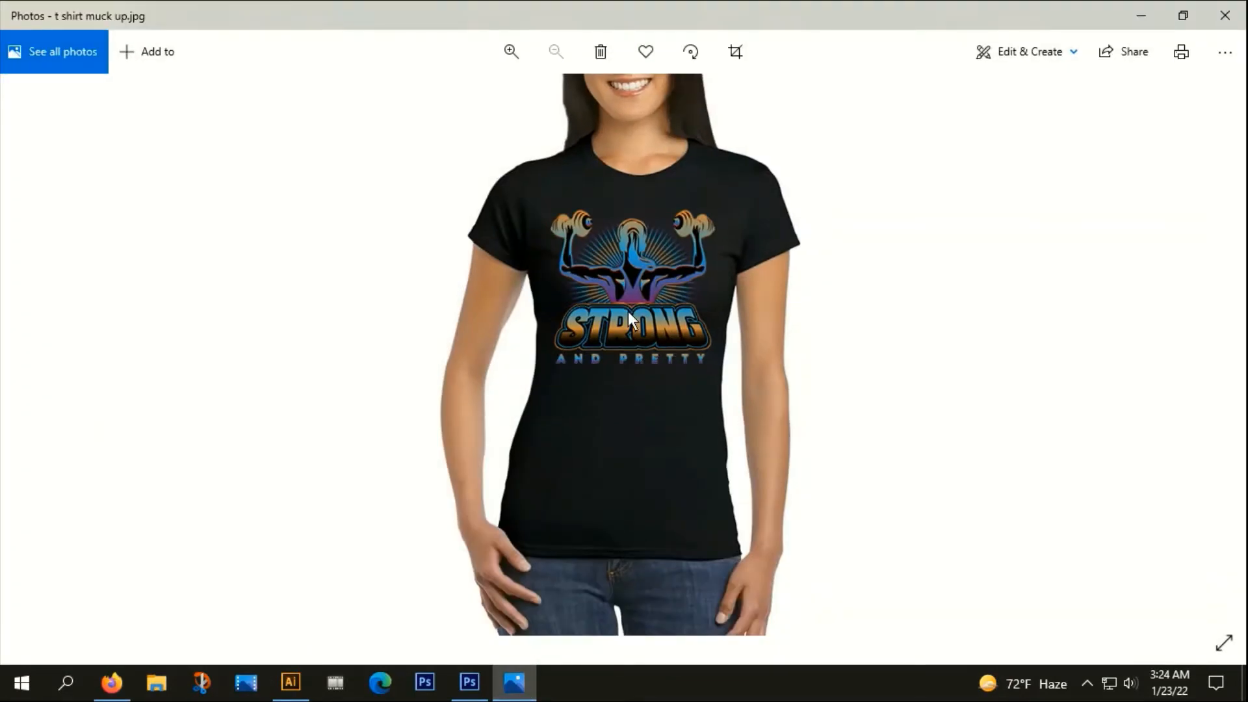
Switch to Illustrator and create a new 12 × 18 in portrait document in RGB with 300 ppi raster effects.
{"action": "scroll", "coordinate": [633, 317], "scroll_direction": "up", "scroll_amount": 1}
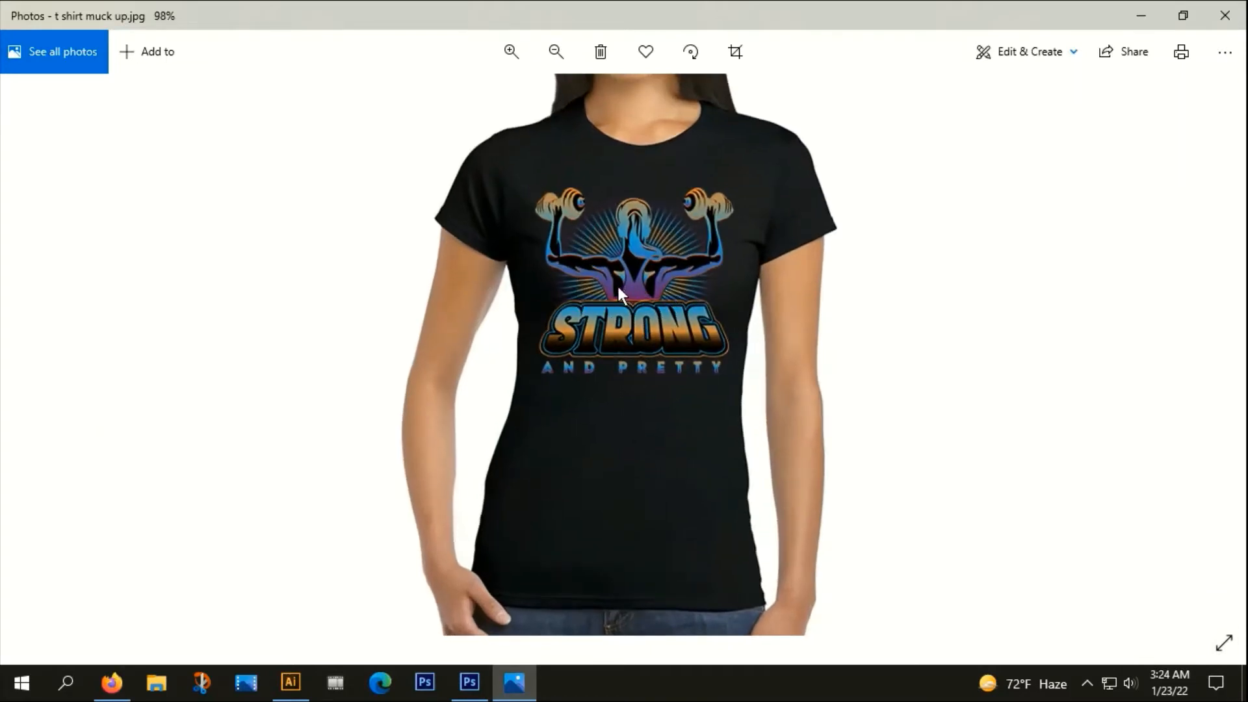
{"action": "scroll", "coordinate": [630, 375], "scroll_direction": "down", "scroll_amount": 1}
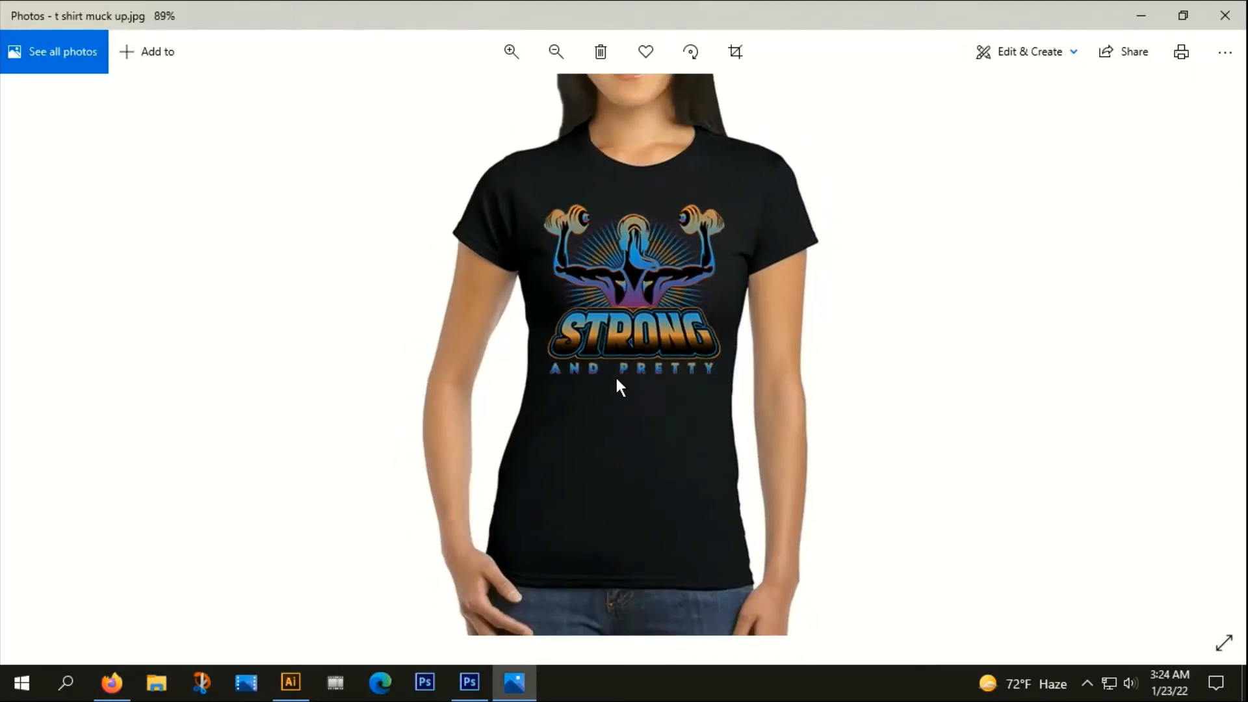
{"action": "left_click", "coordinate": [294, 682]}
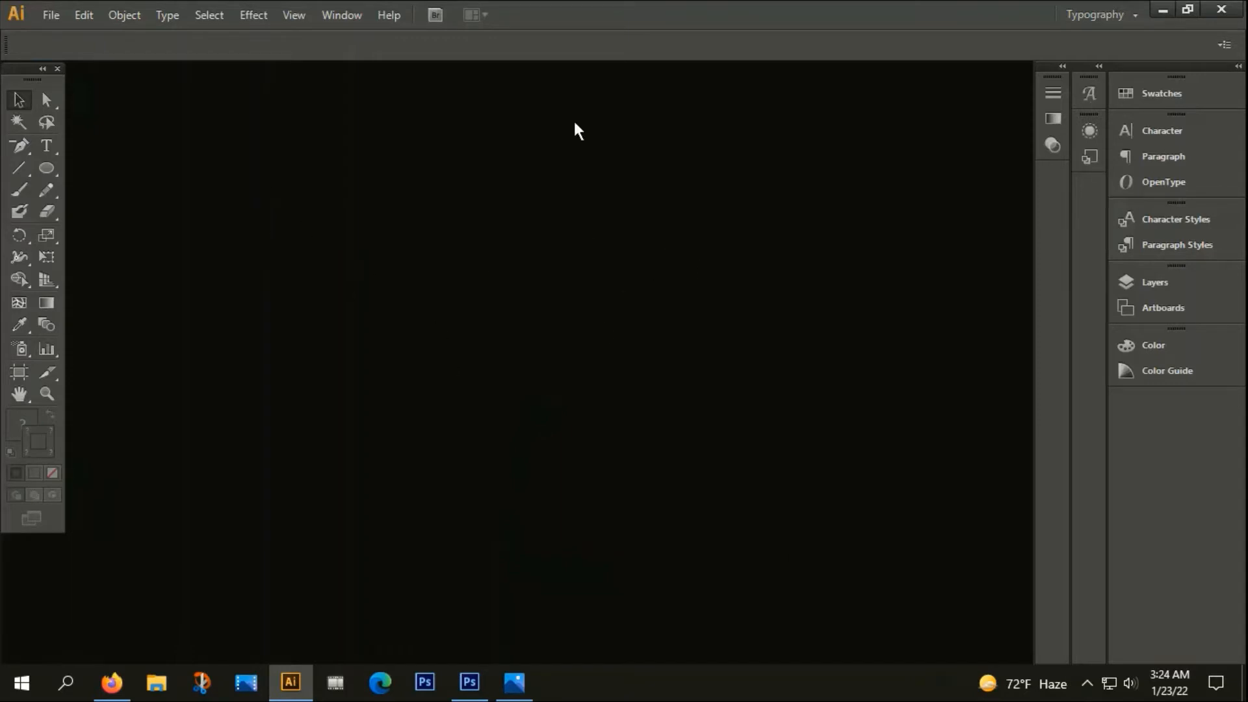
{"action": "left_click", "coordinate": [61, 21]}
{"action": "left_click", "coordinate": [80, 40]}
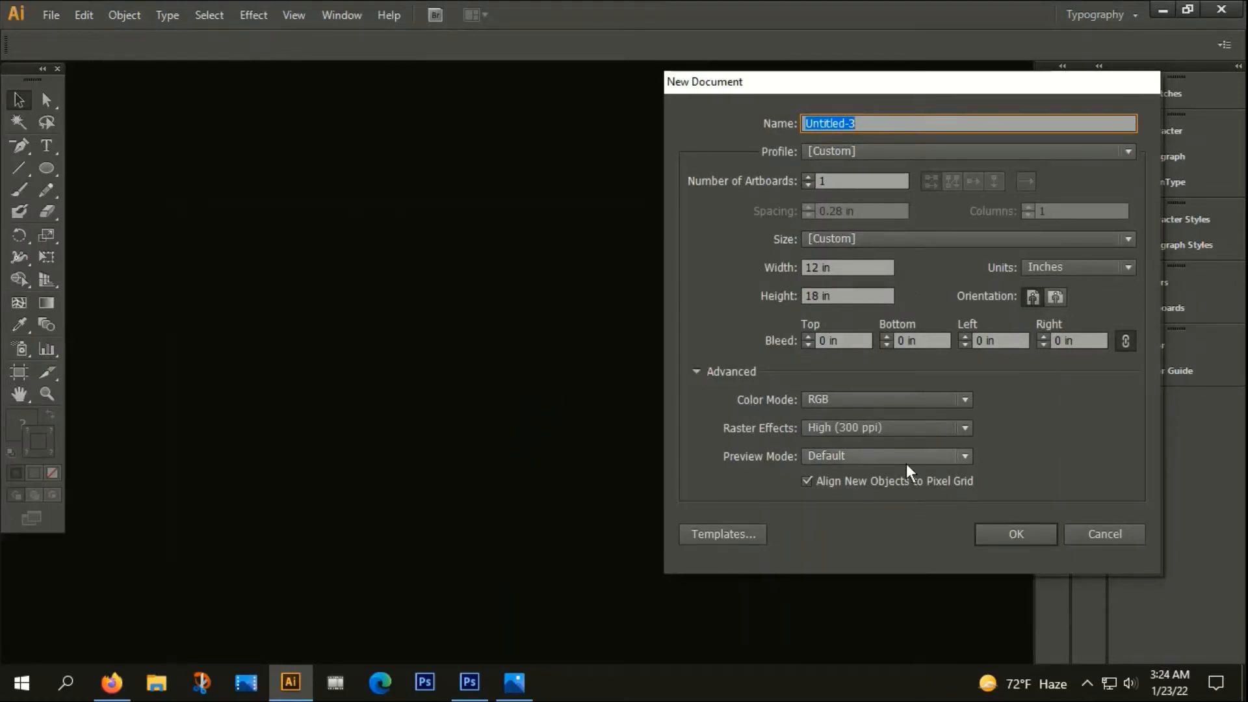
{"action": "left_click", "coordinate": [1024, 532]}
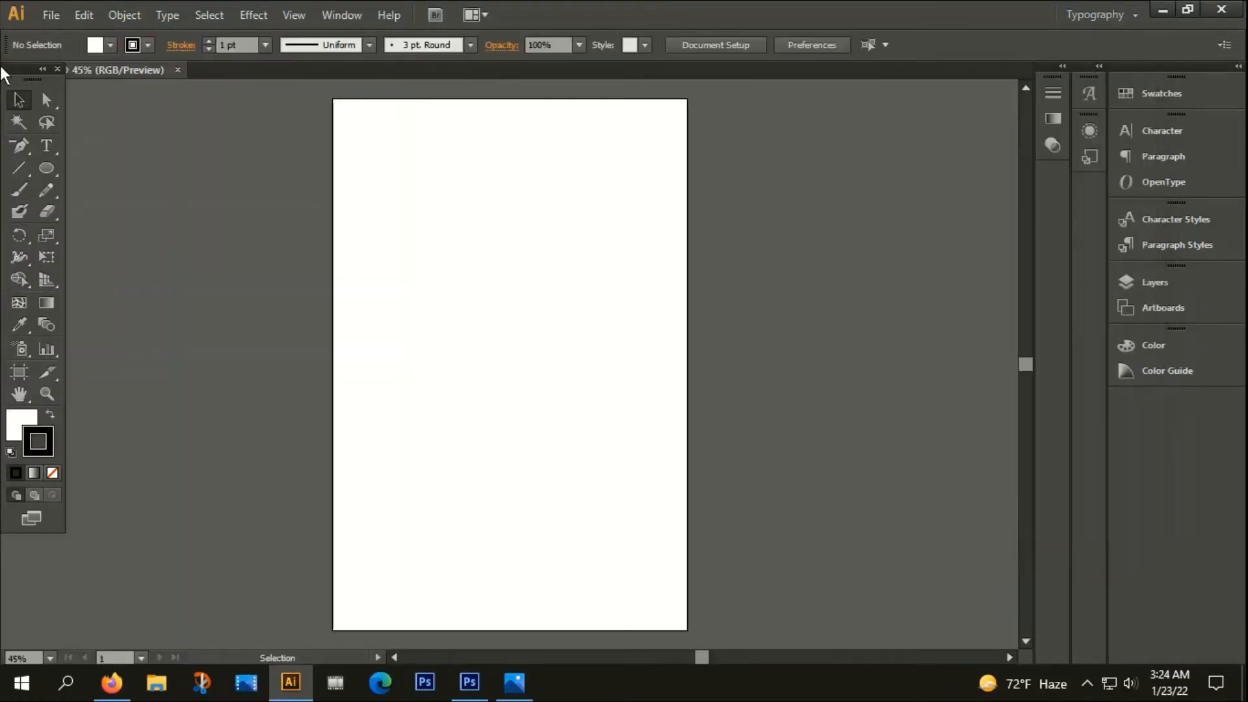
Place "t shirt muck up.jpg", enlarge it to nearly the artboard's height, and park it beside the artboard's left edge.
{"action": "left_click", "coordinate": [50, 15]}
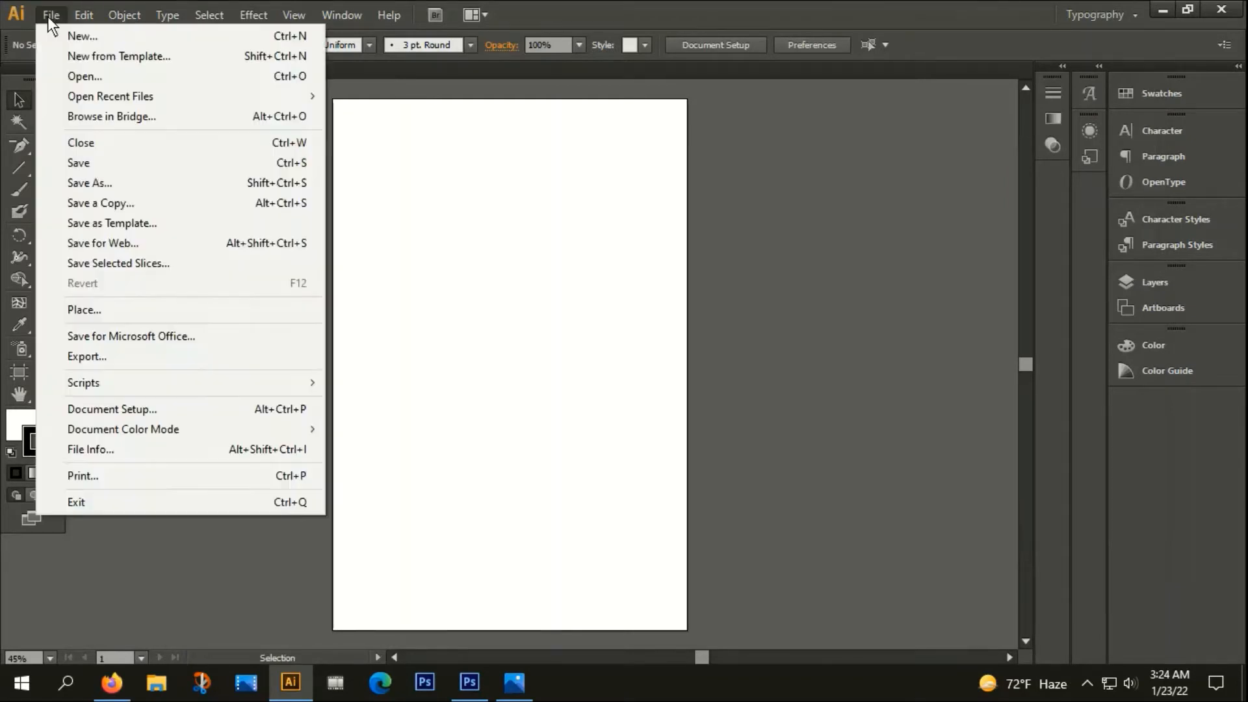
{"action": "left_click", "coordinate": [76, 310]}
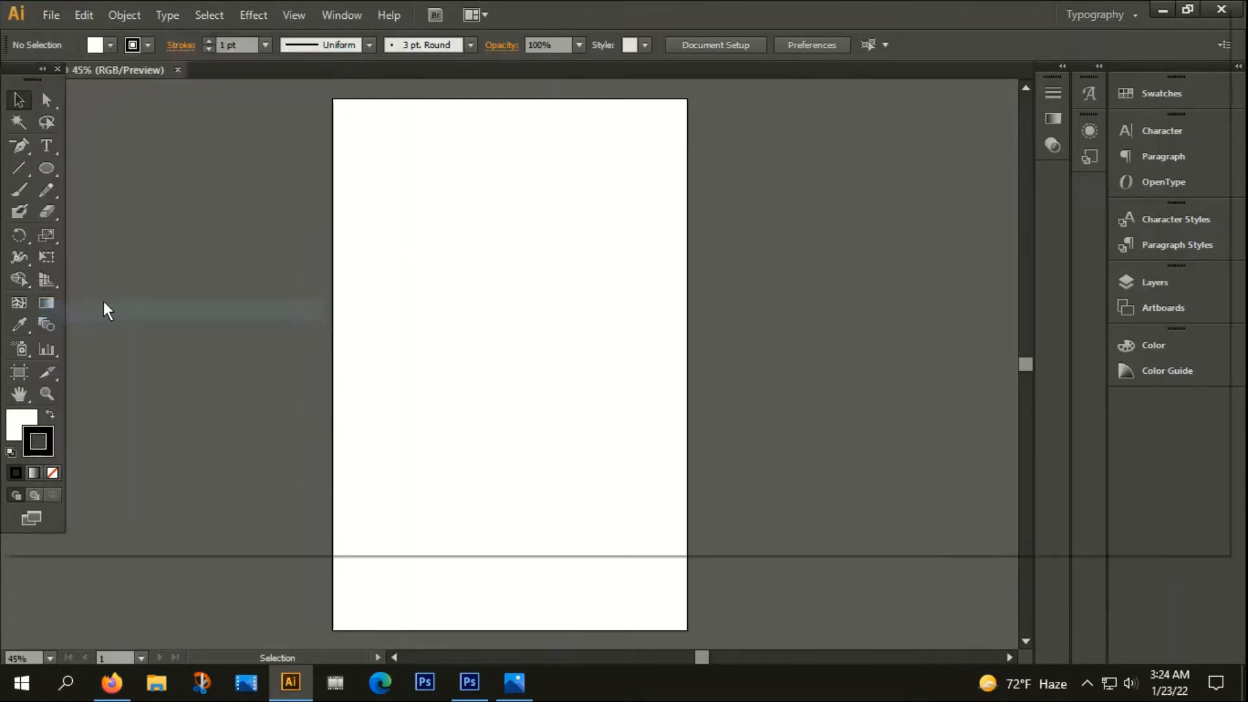
{"action": "double_click", "coordinate": [243, 123]}
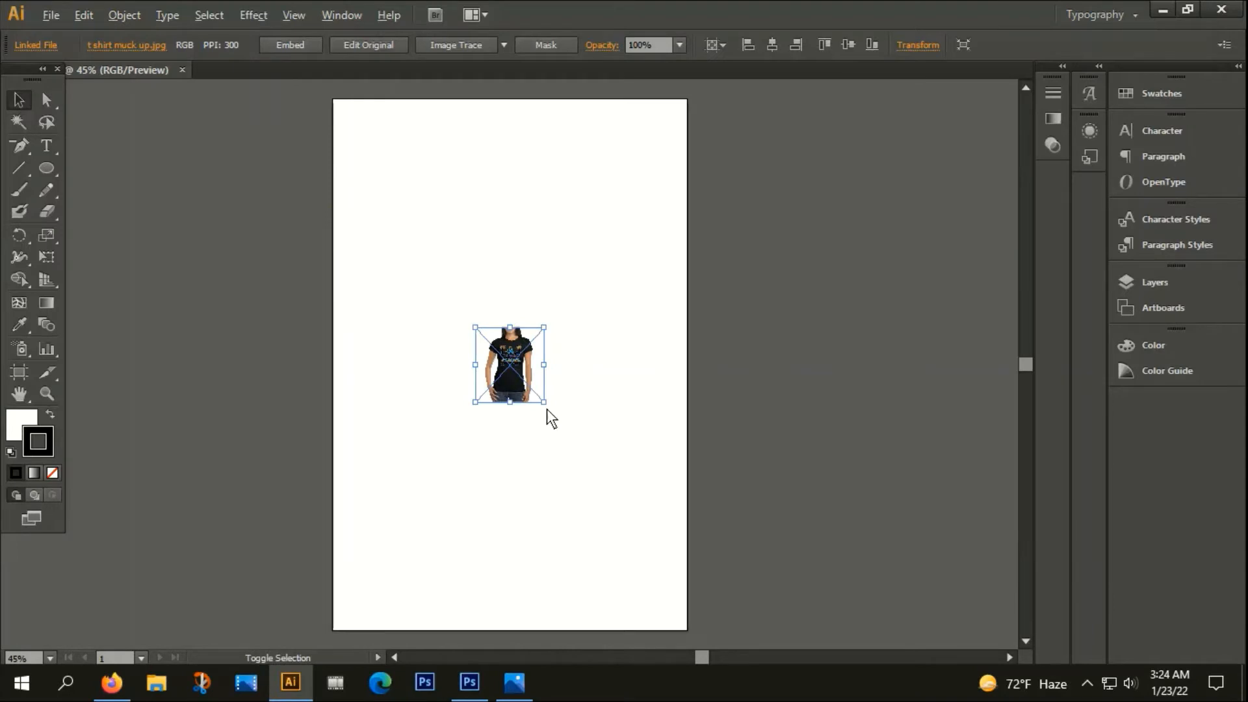
{"action": "left_click_drag", "start_coordinate": [543, 404], "coordinate": [835, 588]}
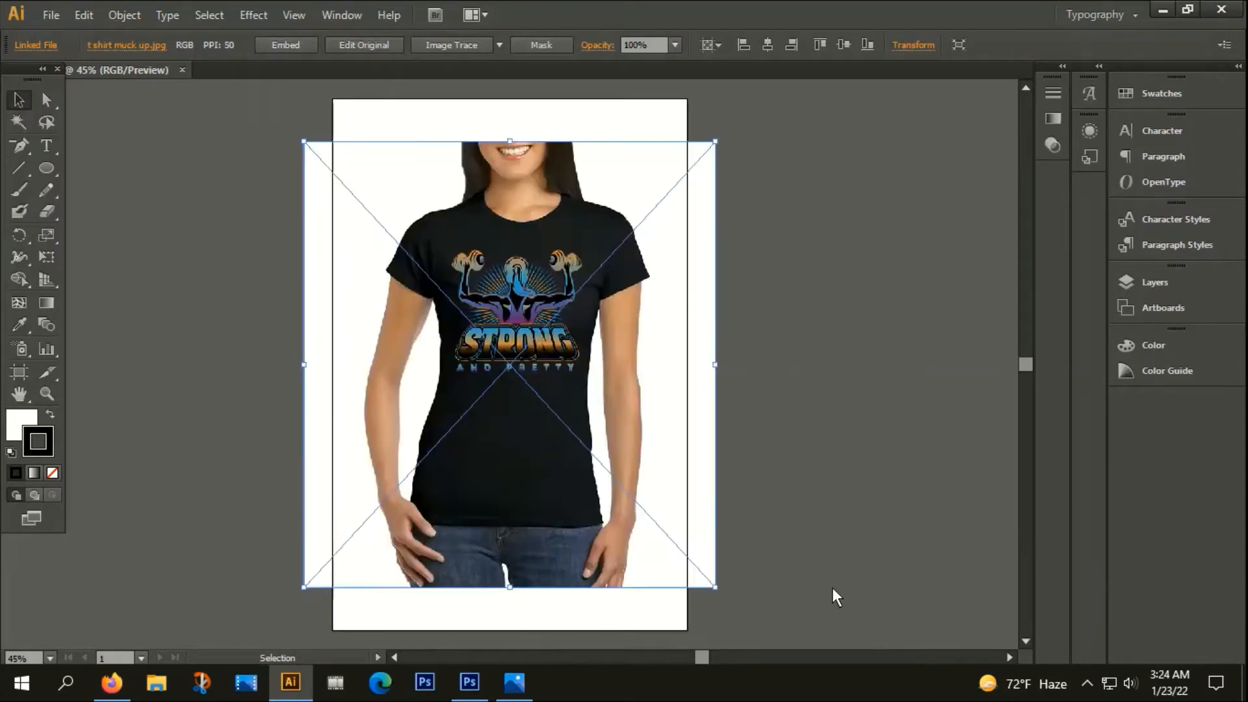
{"action": "left_click_drag", "start_coordinate": [631, 405], "coordinate": [274, 394]}
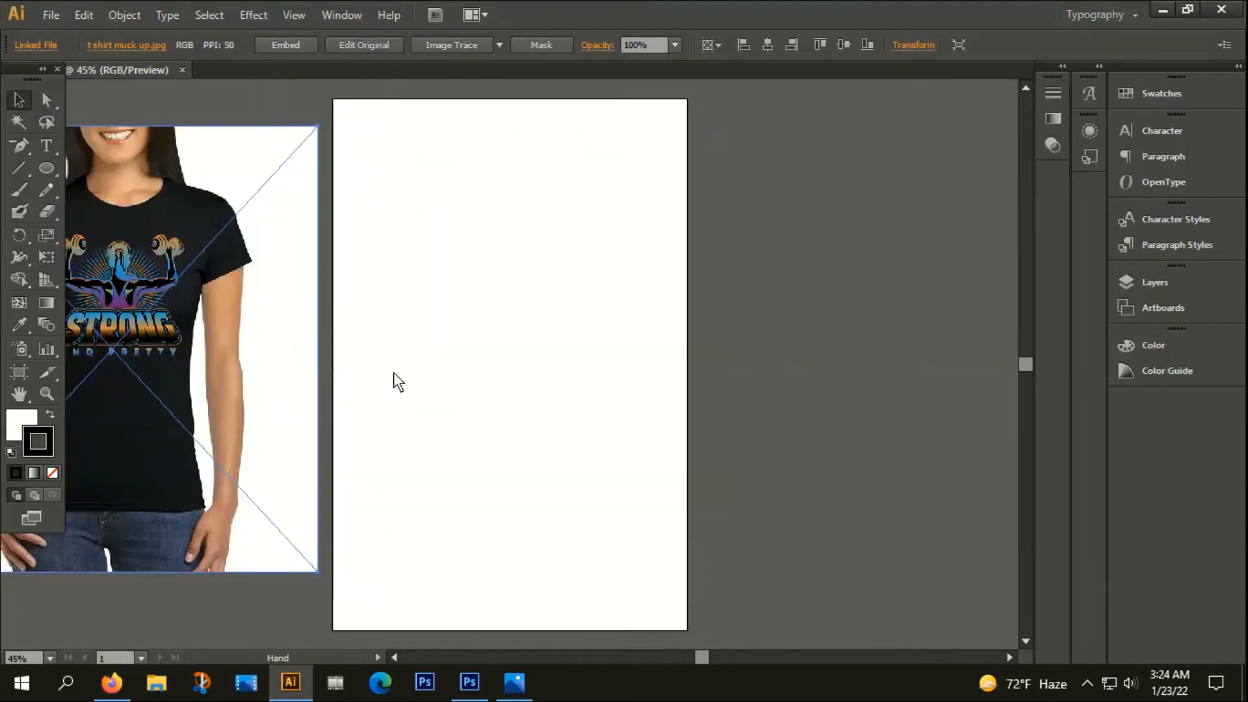
{"action": "scroll", "coordinate": [455, 373], "scroll_direction": "left", "scroll_amount": 2}
{"action": "left_click", "coordinate": [501, 377]}
Open "jym vector.ai" and copy all of its artwork.
{"action": "left_click", "coordinate": [57, 14]}
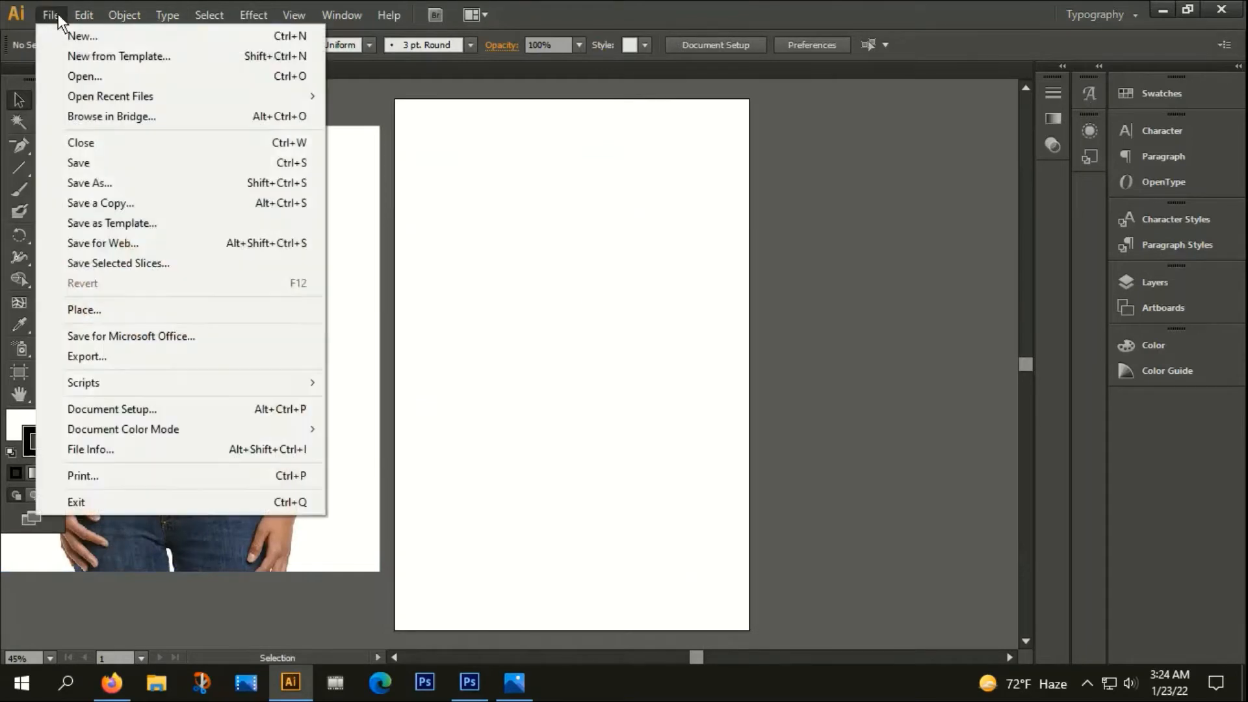
{"action": "left_click", "coordinate": [91, 78]}
{"action": "double_click", "coordinate": [170, 130]}
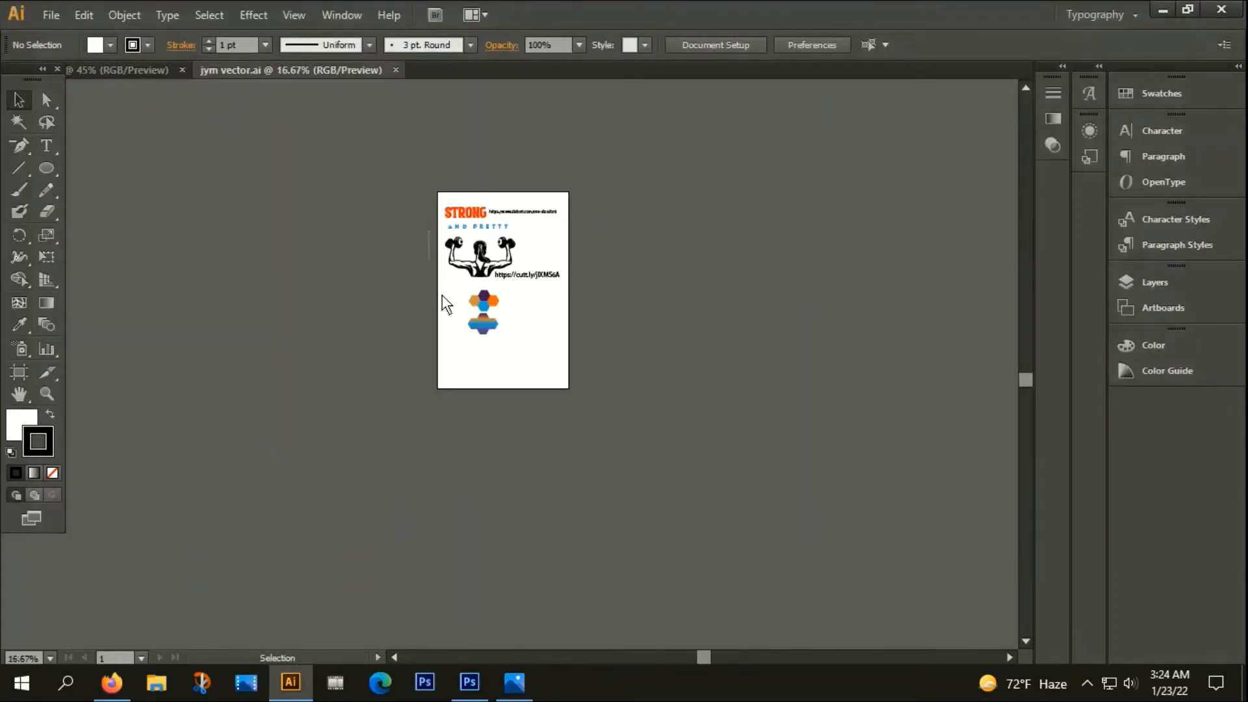
{"action": "left_click_drag", "start_coordinate": [497, 364], "coordinate": [579, 409]}
{"action": "left_click_drag", "start_coordinate": [427, 193], "coordinate": [598, 392]}
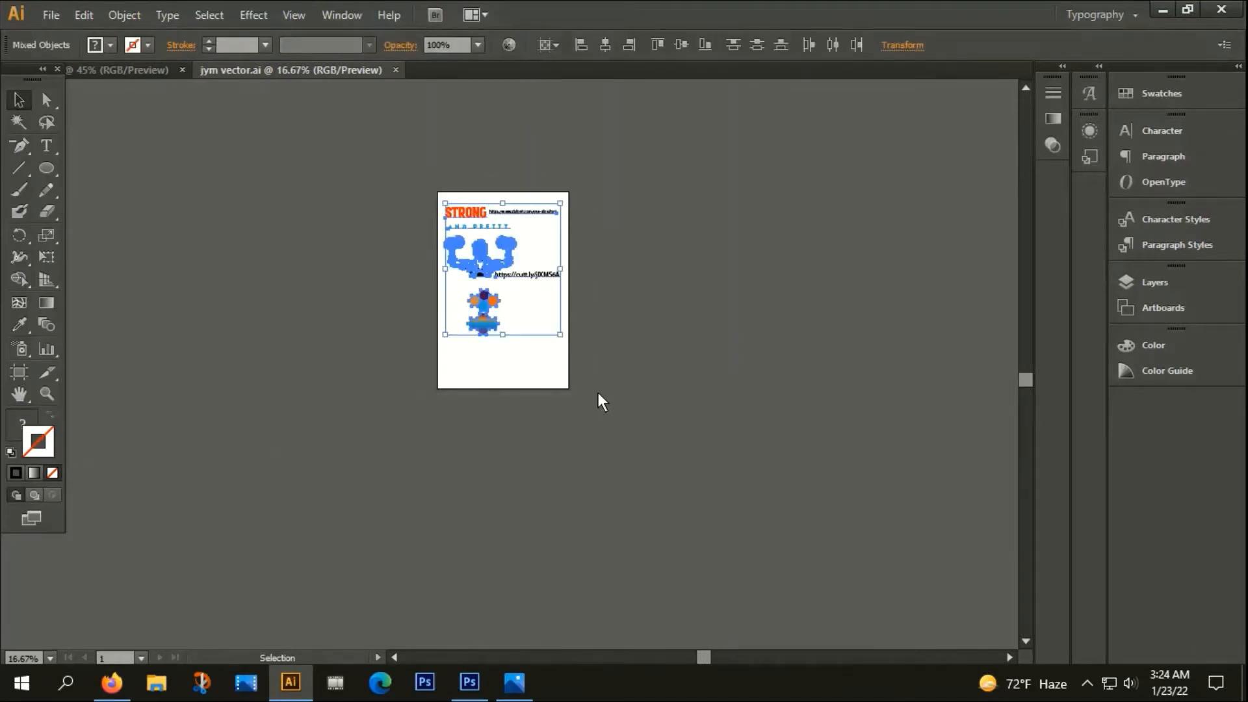
{"action": "key", "text": "ctrl+c"}
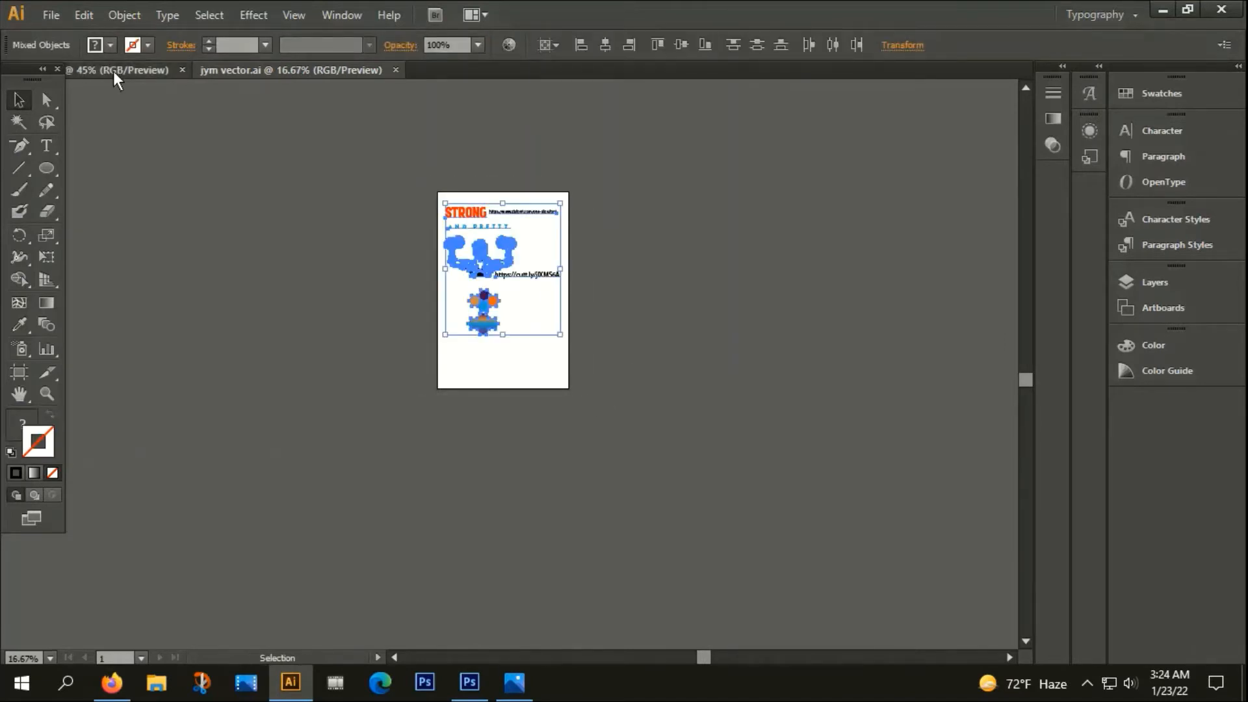
Paste the copied artwork into the new untitled document and move it beside the artboard's right edge.
{"action": "left_click", "coordinate": [113, 70]}
{"action": "key", "text": "ctrl+v"}
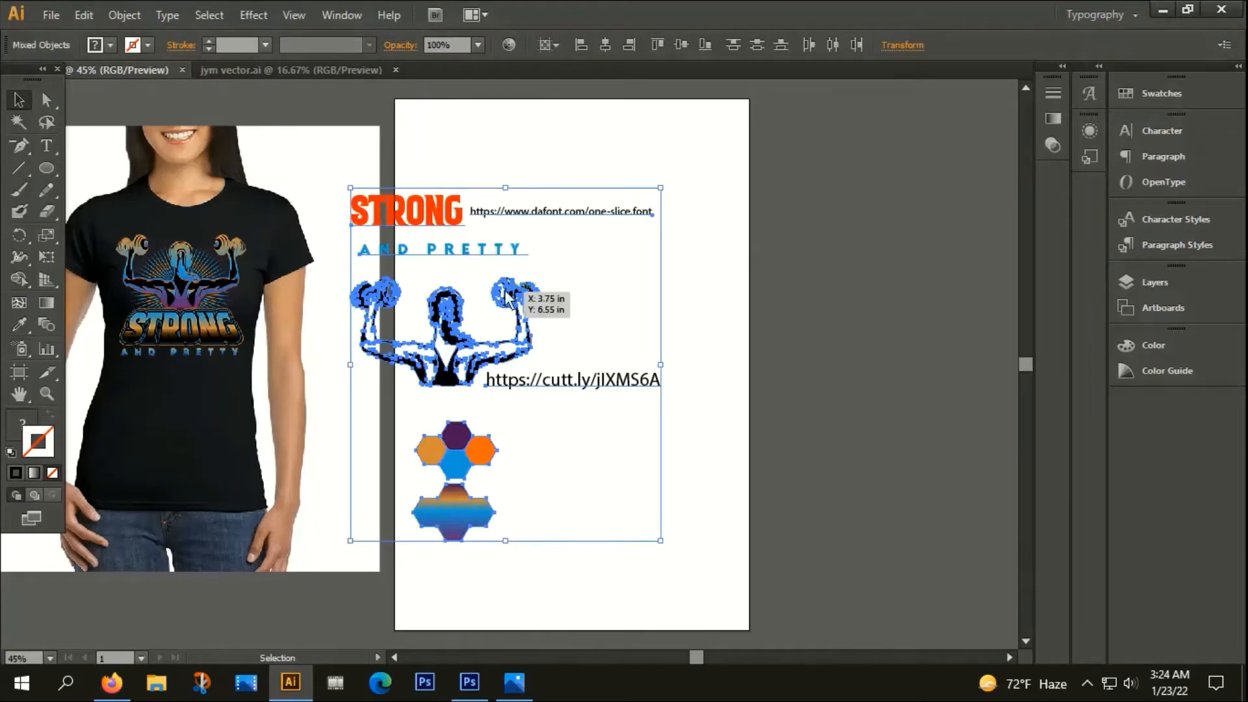
{"action": "scroll", "coordinate": [501, 303], "scroll_direction": "down", "scroll_amount": 2}
{"action": "left_click_drag", "start_coordinate": [497, 312], "coordinate": [757, 279]}
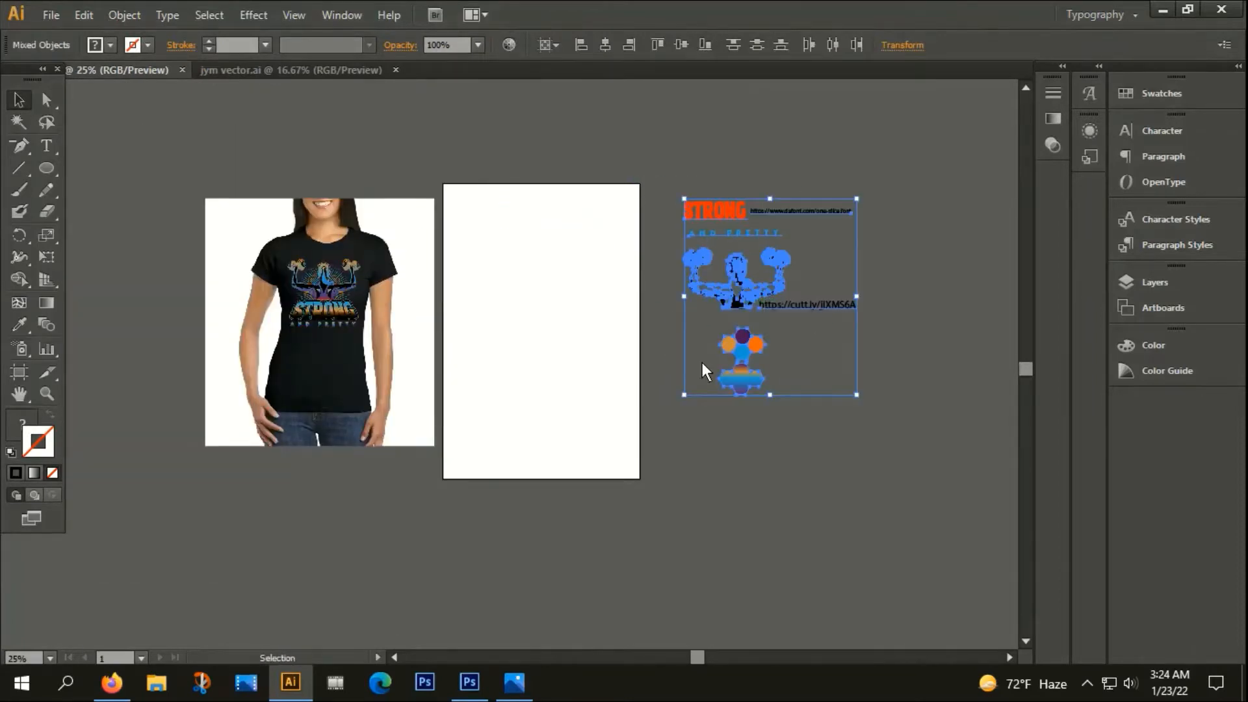
{"action": "left_click", "coordinate": [674, 381]}
{"action": "left_click_drag", "start_coordinate": [684, 381], "coordinate": [634, 382]}
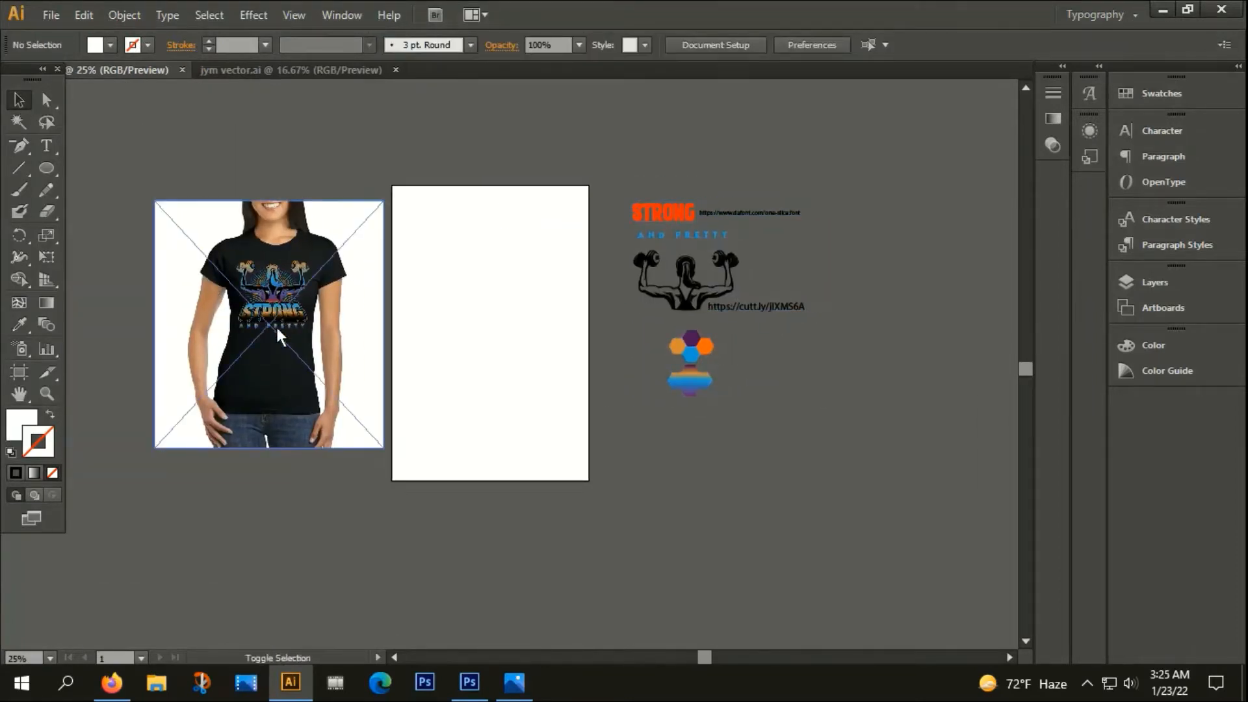
{"action": "scroll", "coordinate": [278, 326], "scroll_direction": "up", "scroll_amount": 2}
{"action": "scroll", "coordinate": [278, 325], "scroll_direction": "down", "scroll_amount": 1}
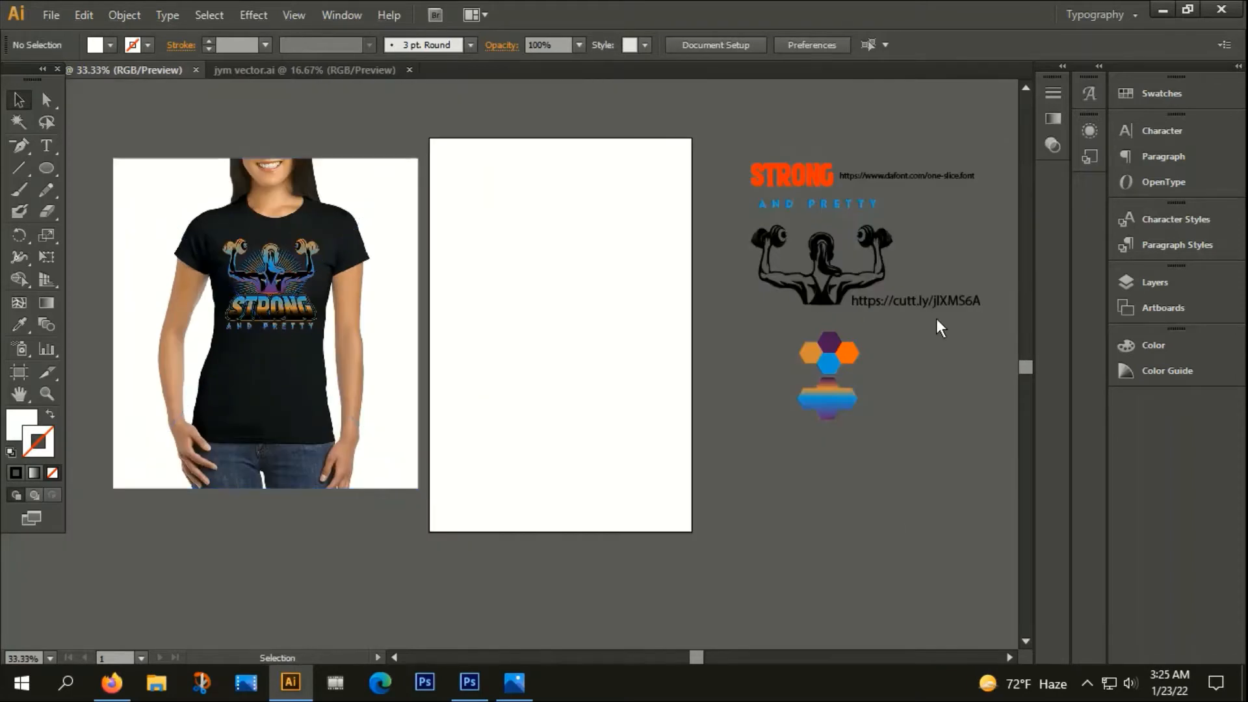
Copy the cutt.ly link text beside the weightlifter figure and open that address in Firefox.
{"action": "left_click", "coordinate": [906, 305]}
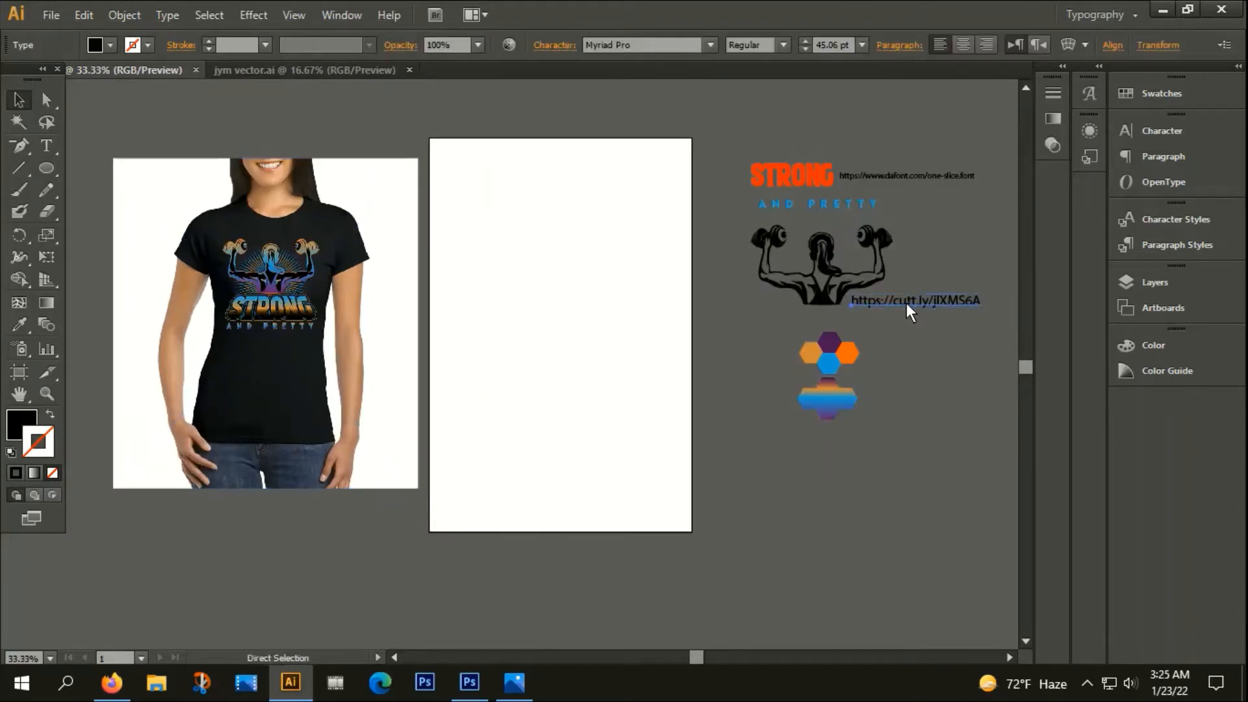
{"action": "left_click", "coordinate": [111, 683]}
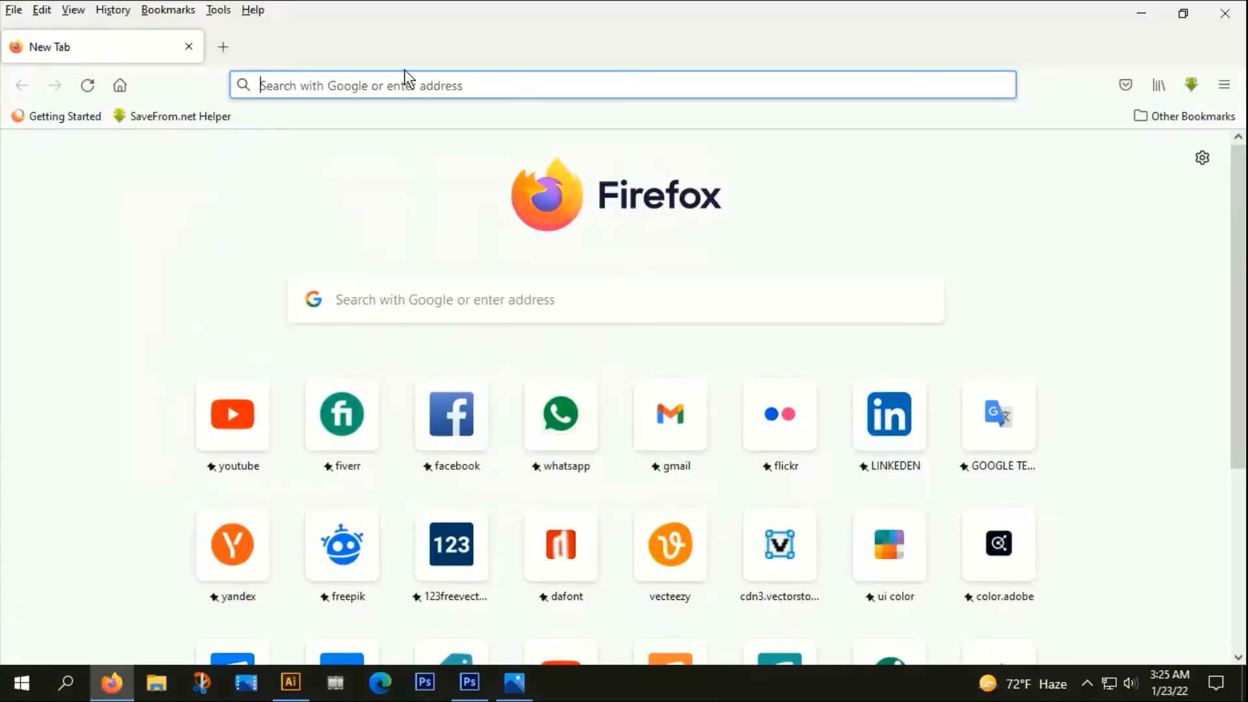
{"action": "left_click", "coordinate": [404, 87]}
{"action": "key", "text": "ctrl+v"}
{"action": "key", "text": "Return"}
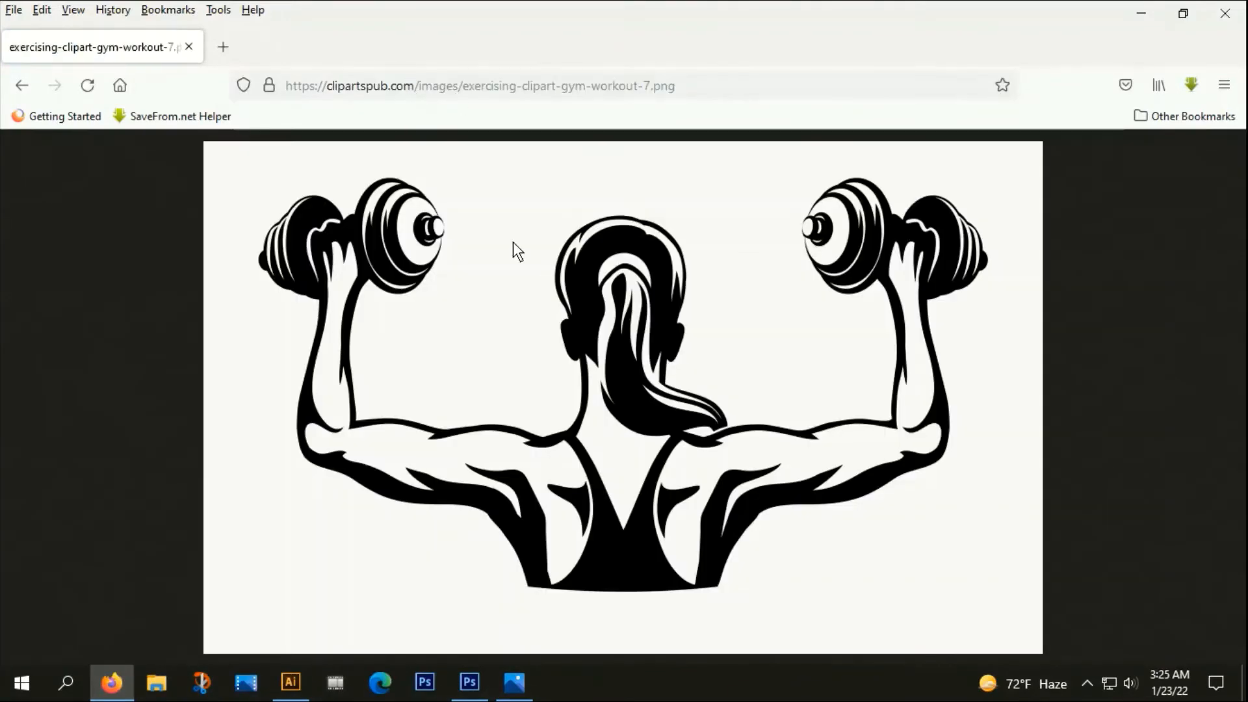
Copy the weightlifter clipart from the web page, paste it into the Illustrator document, and position it above the artboard.
{"action": "right_click", "coordinate": [513, 242]}
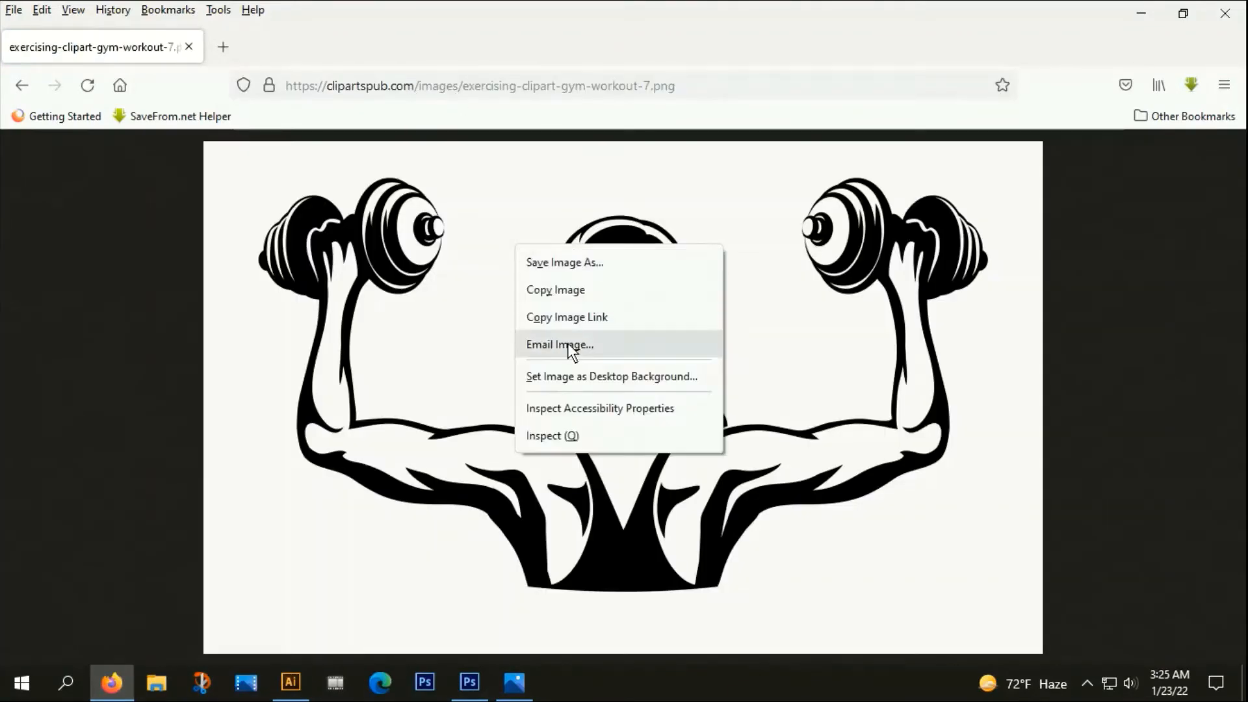
{"action": "left_click", "coordinate": [560, 293]}
{"action": "left_click", "coordinate": [291, 682]}
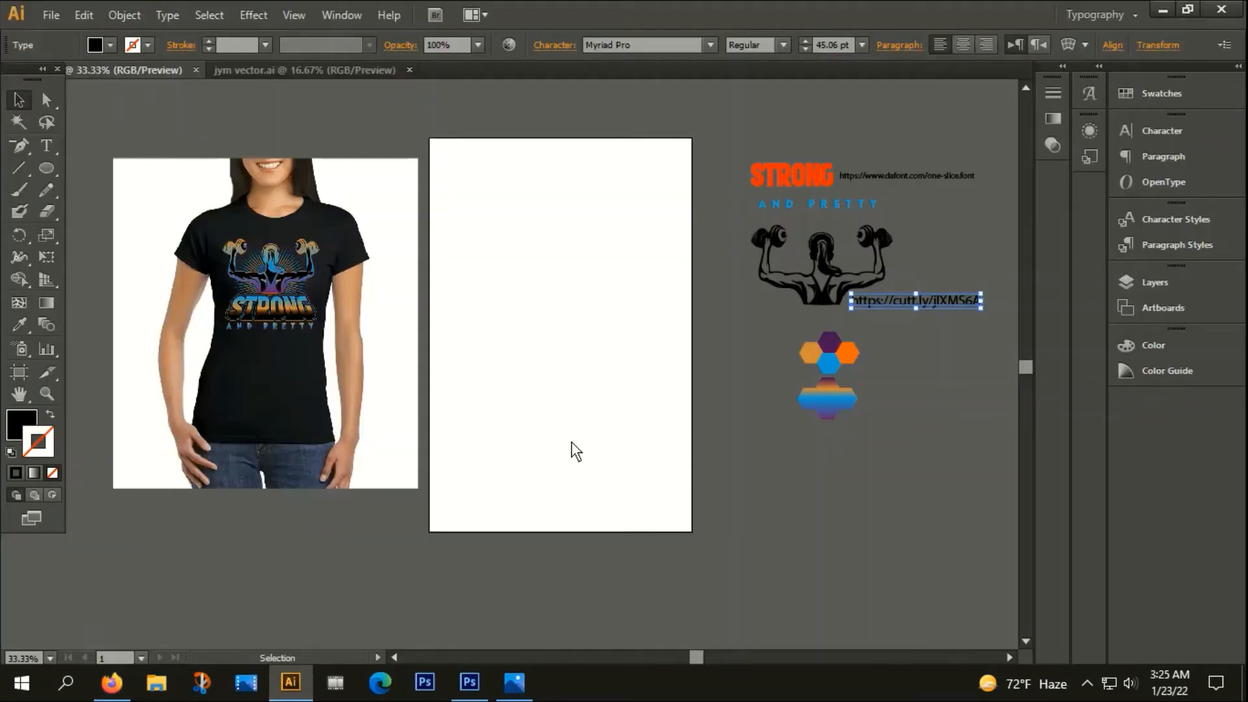
{"action": "key", "text": "ctrl+v"}
{"action": "left_click_drag", "start_coordinate": [659, 401], "coordinate": [628, 560]}
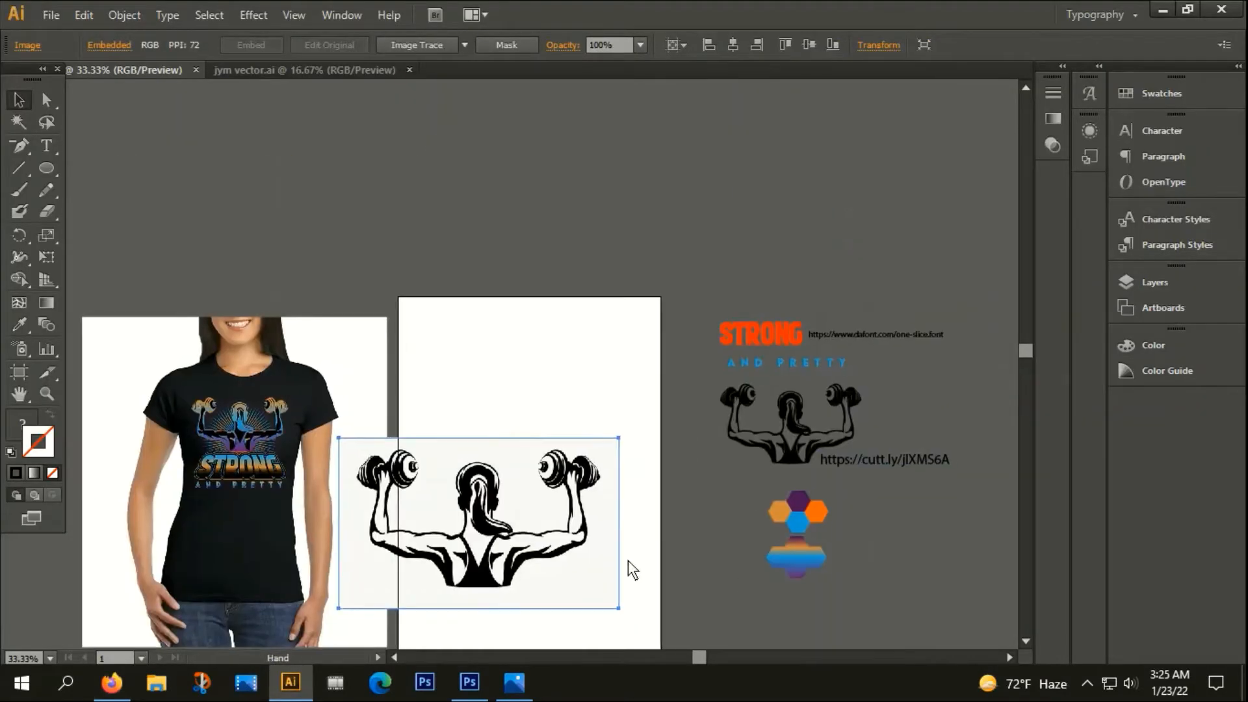
{"action": "left_click_drag", "start_coordinate": [501, 539], "coordinate": [558, 189]}
{"action": "scroll", "coordinate": [574, 338], "scroll_direction": "up", "scroll_amount": 3}
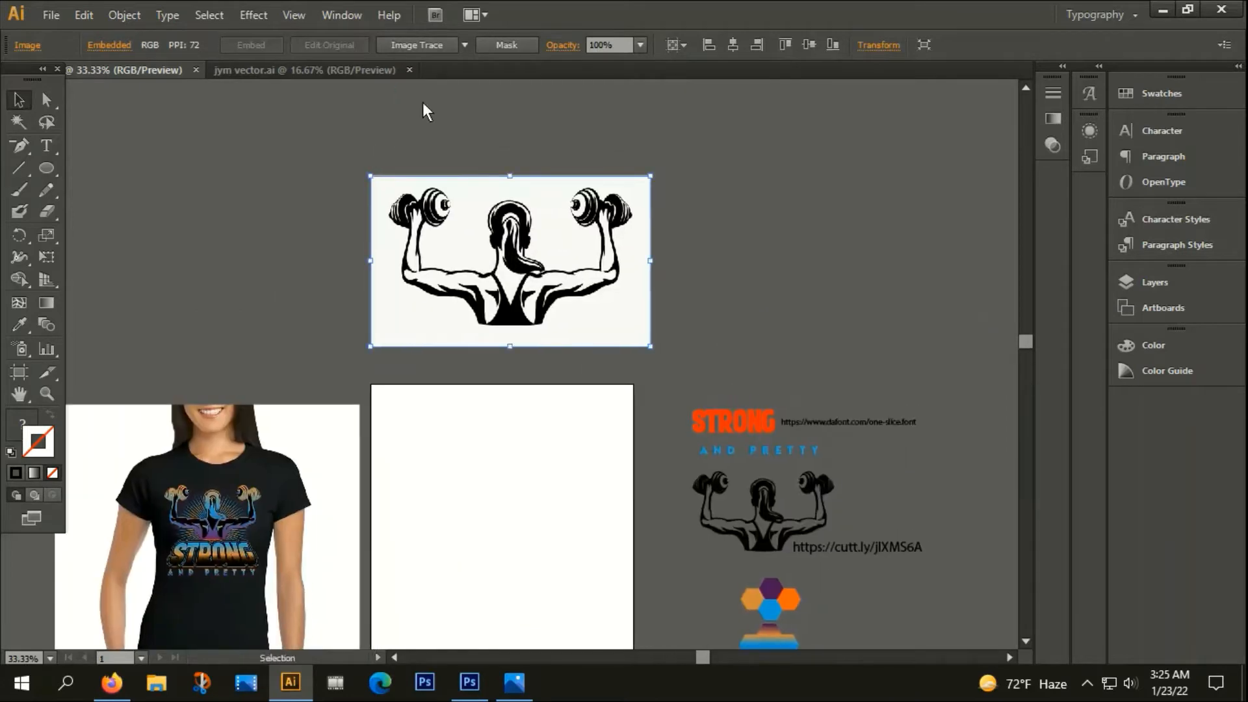
Convert the pasted weightlifter image to vector paths with the default Image Trace preset and expand the result.
{"action": "left_click", "coordinate": [404, 44]}
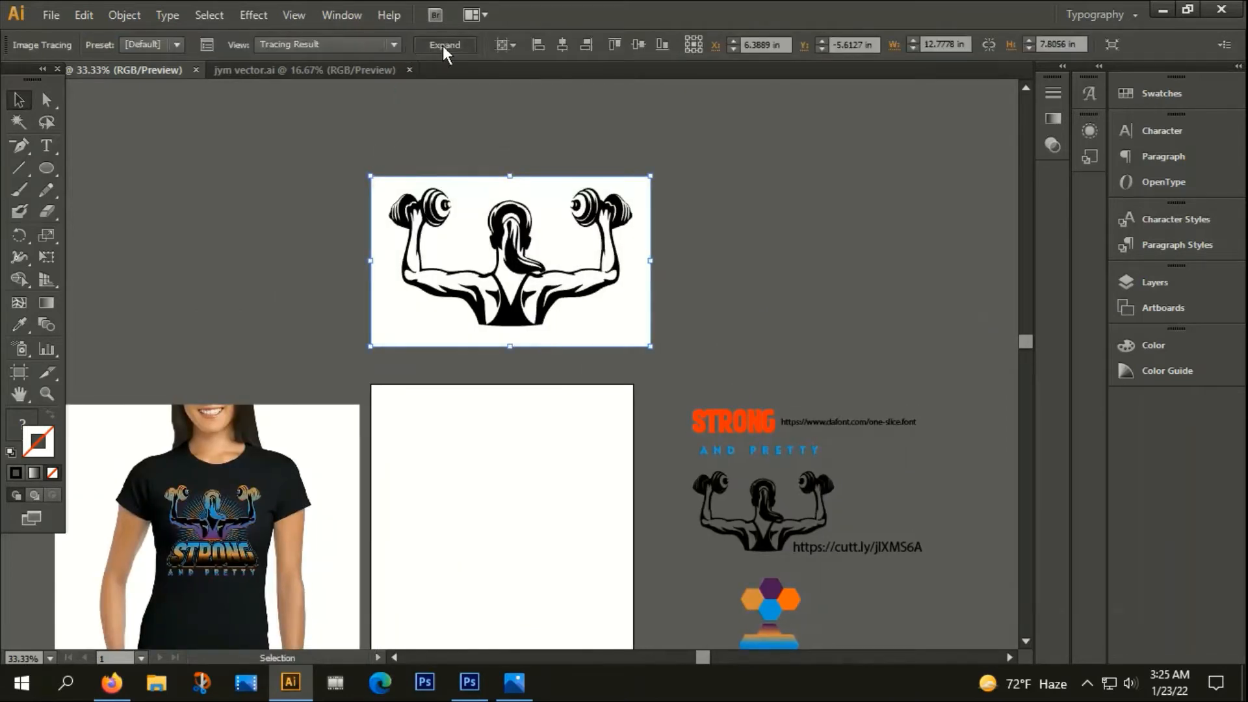
{"action": "left_click", "coordinate": [444, 45]}
{"action": "left_click", "coordinate": [703, 377]}
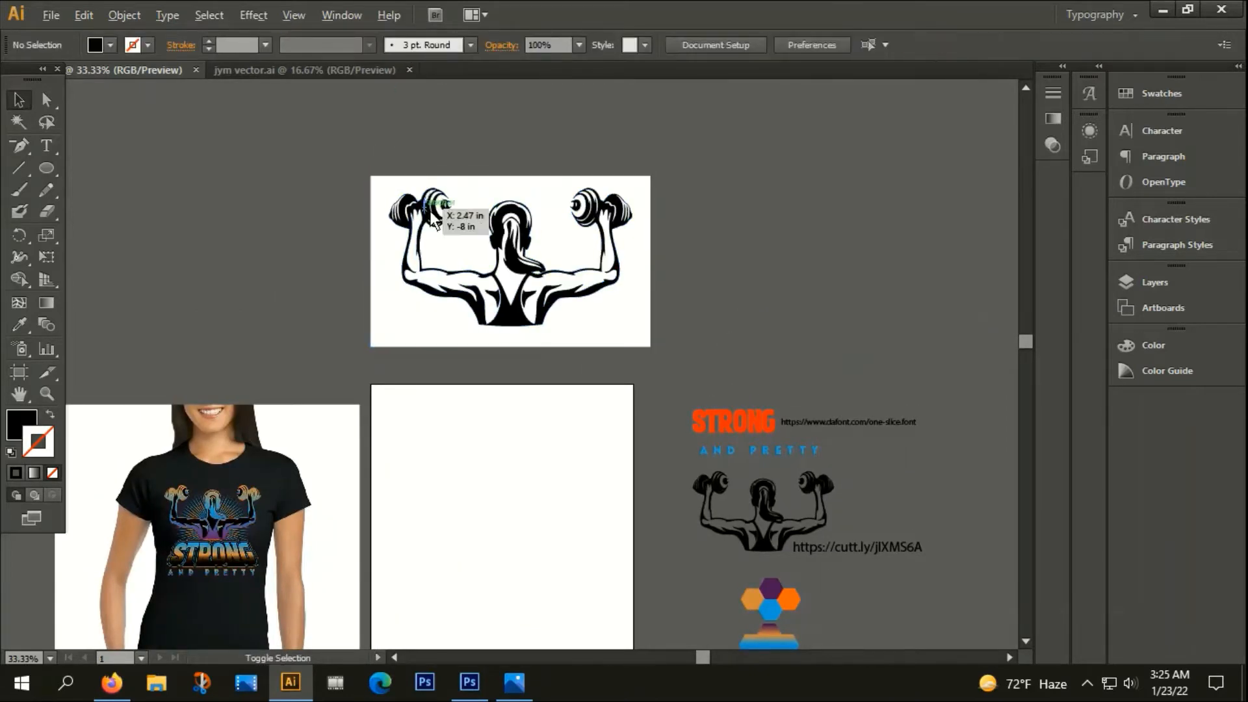
Erase a curved strip along the pointed inner tips of the left dumbbell in the traced figure.
{"action": "scroll", "coordinate": [521, 281], "scroll_direction": "up", "scroll_amount": 1}
{"action": "left_click_drag", "start_coordinate": [427, 213], "coordinate": [413, 286]}
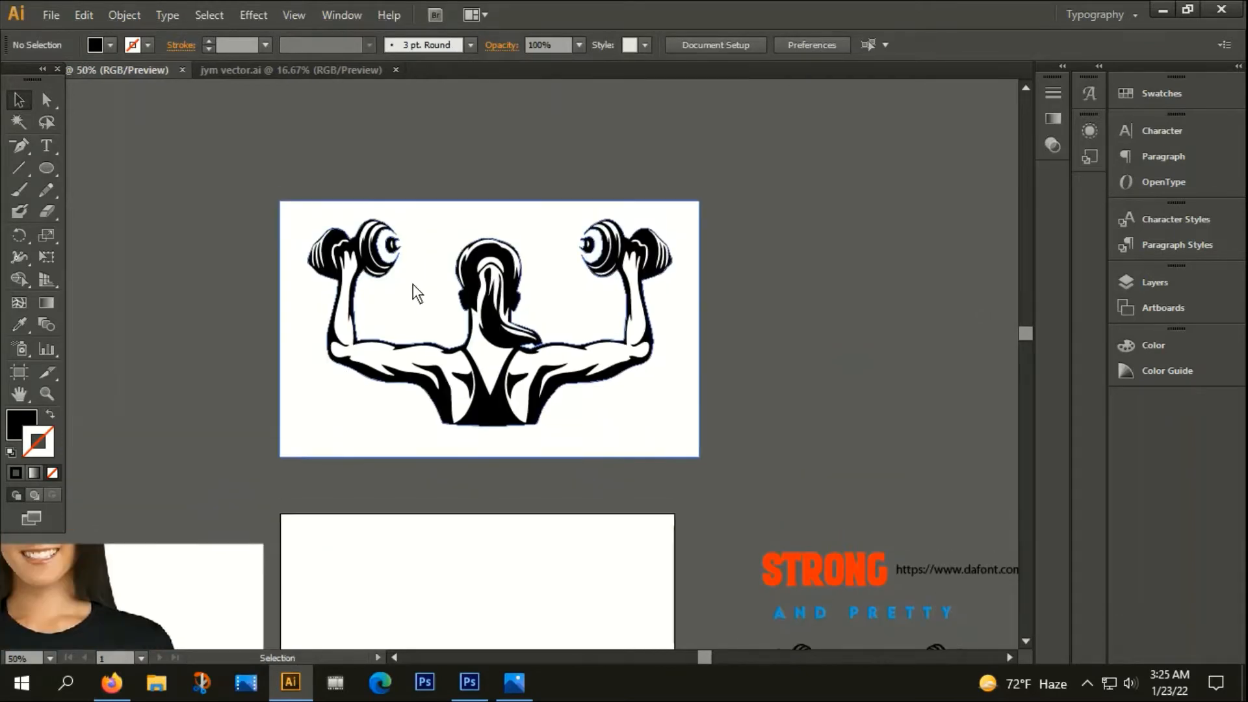
{"action": "scroll", "coordinate": [420, 257], "scroll_direction": "up", "scroll_amount": 4}
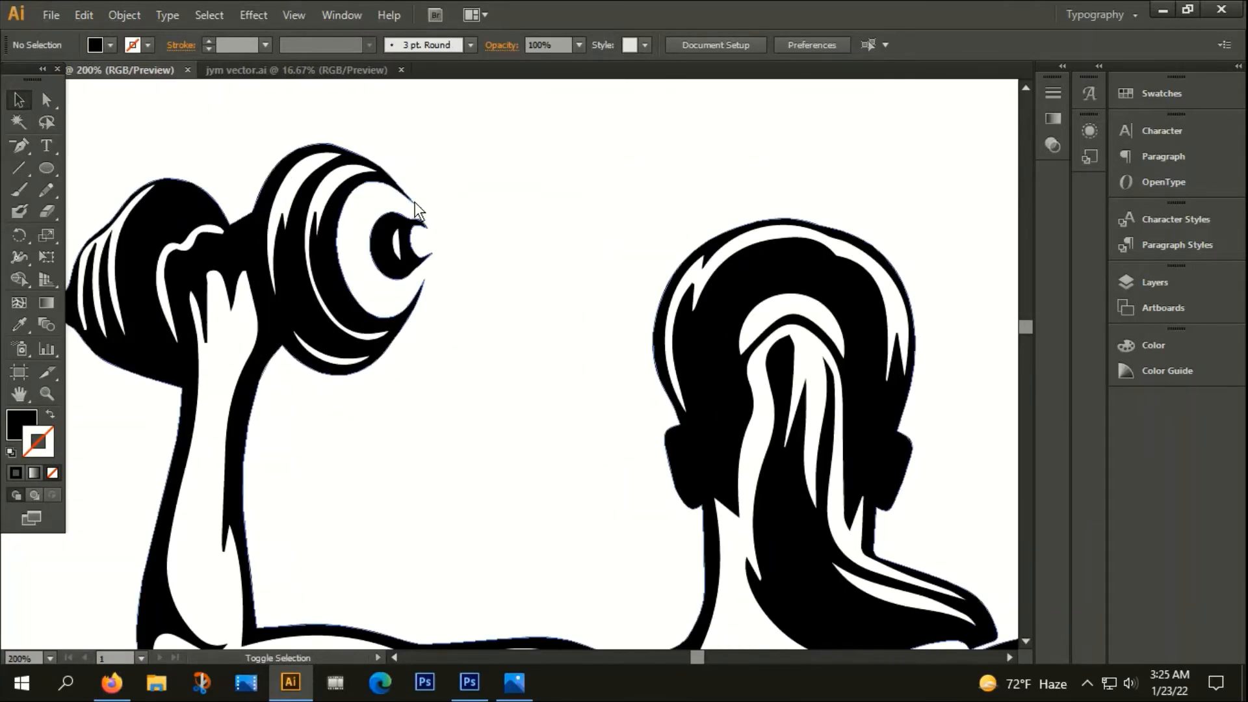
{"action": "scroll", "coordinate": [447, 230], "scroll_direction": "up", "scroll_amount": 2}
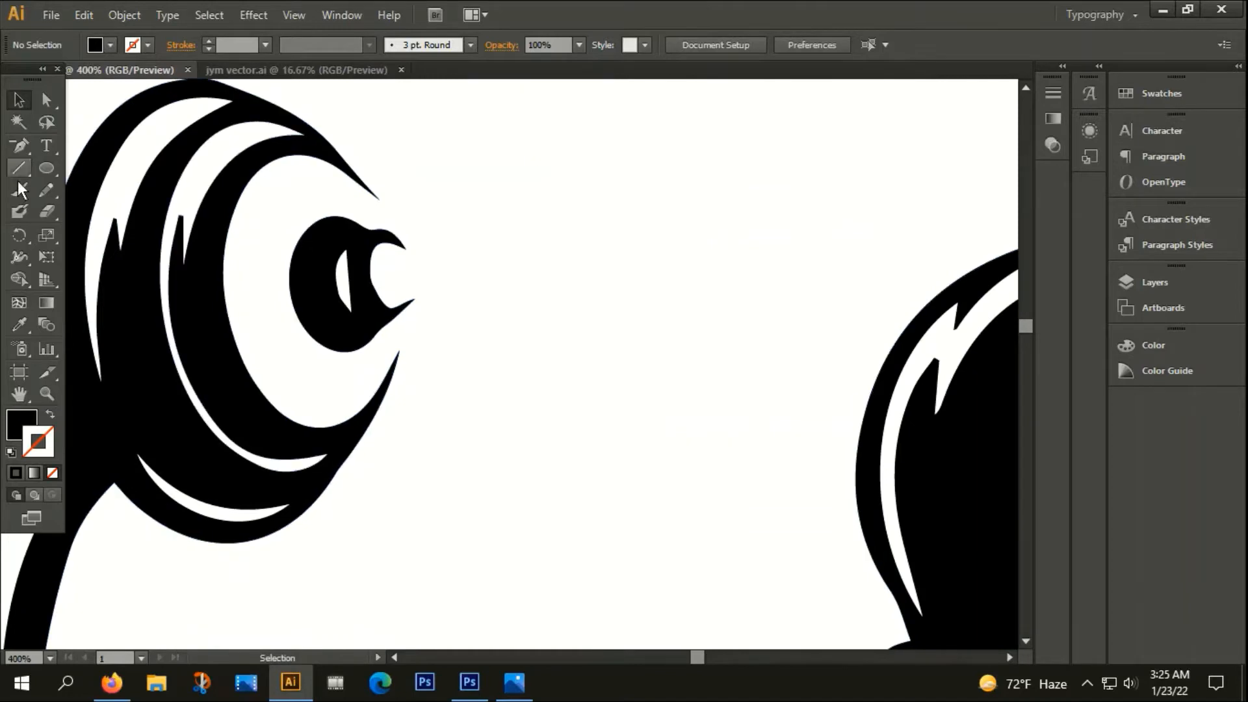
{"action": "left_click", "coordinate": [50, 212]}
{"action": "scroll", "coordinate": [420, 194], "scroll_direction": "up", "scroll_amount": 1}
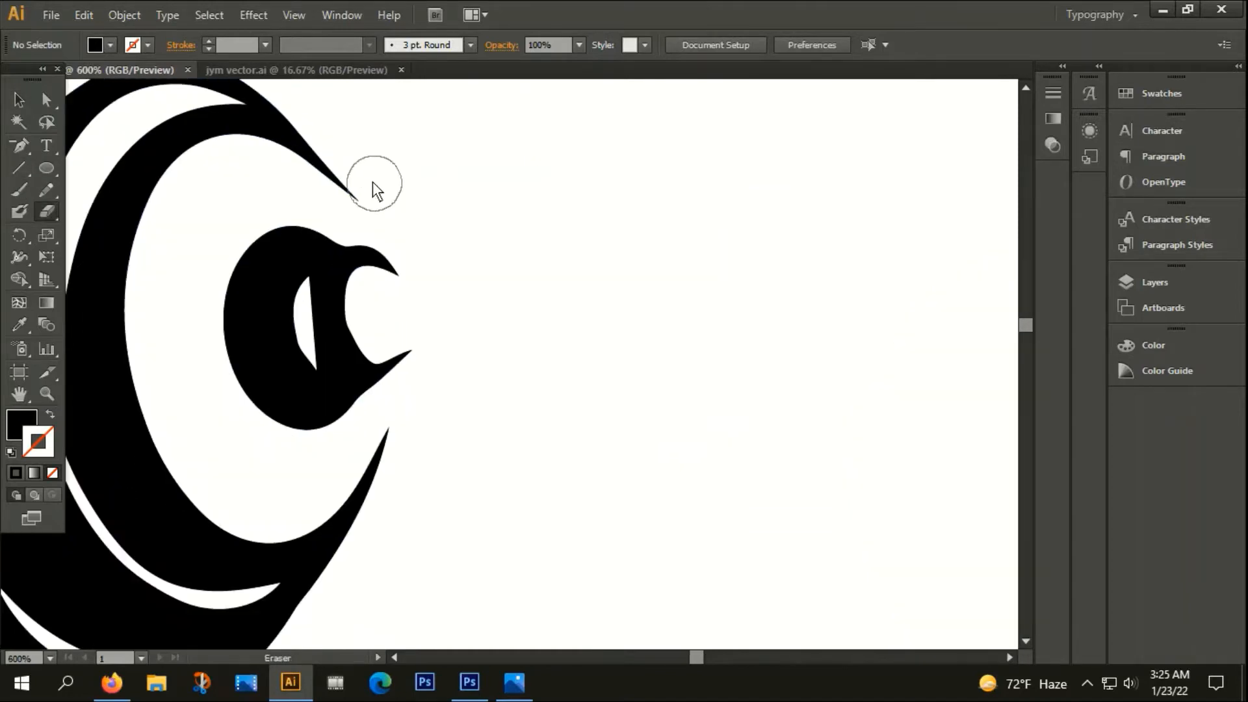
{"action": "mouse_move", "coordinate": [366, 176]}
{"action": "left_mouse_down"}
{"action": "mouse_move", "coordinate": [427, 284]}
{"action": "mouse_move", "coordinate": [436, 355]}
{"action": "left_mouse_up"}
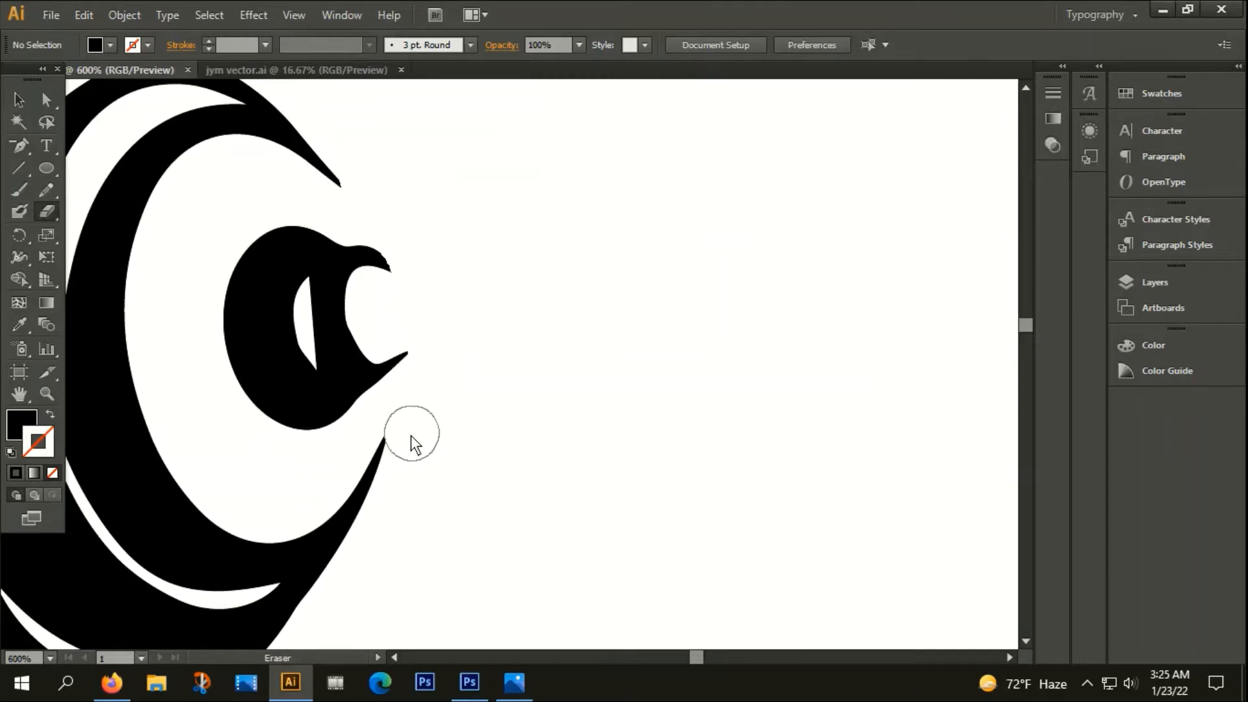
{"action": "left_click_drag", "start_coordinate": [411, 435], "coordinate": [407, 454]}
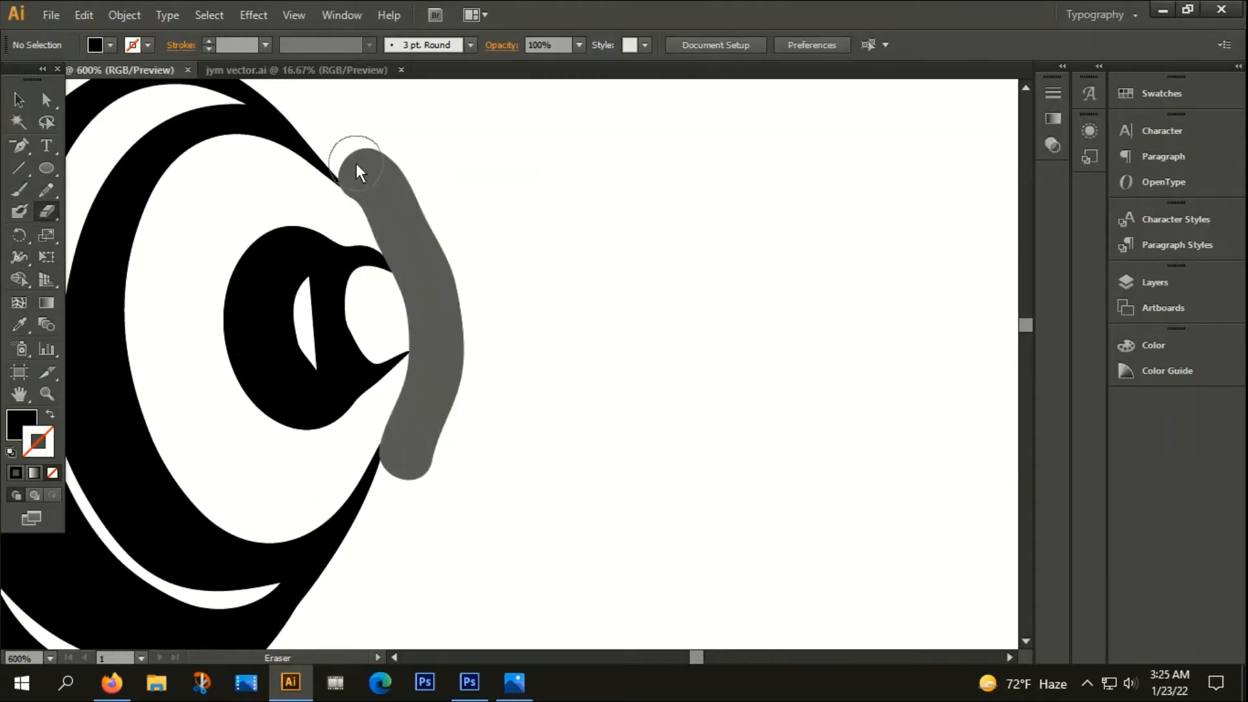
Erase a curved strip along the pointed inner tips of the right dumbbell in the traced figure.
{"action": "scroll", "coordinate": [493, 166], "scroll_direction": "down", "scroll_amount": 2}
{"action": "left_click_drag", "start_coordinate": [741, 235], "coordinate": [401, 198]}
{"action": "left_click_drag", "start_coordinate": [611, 269], "coordinate": [336, 239]}
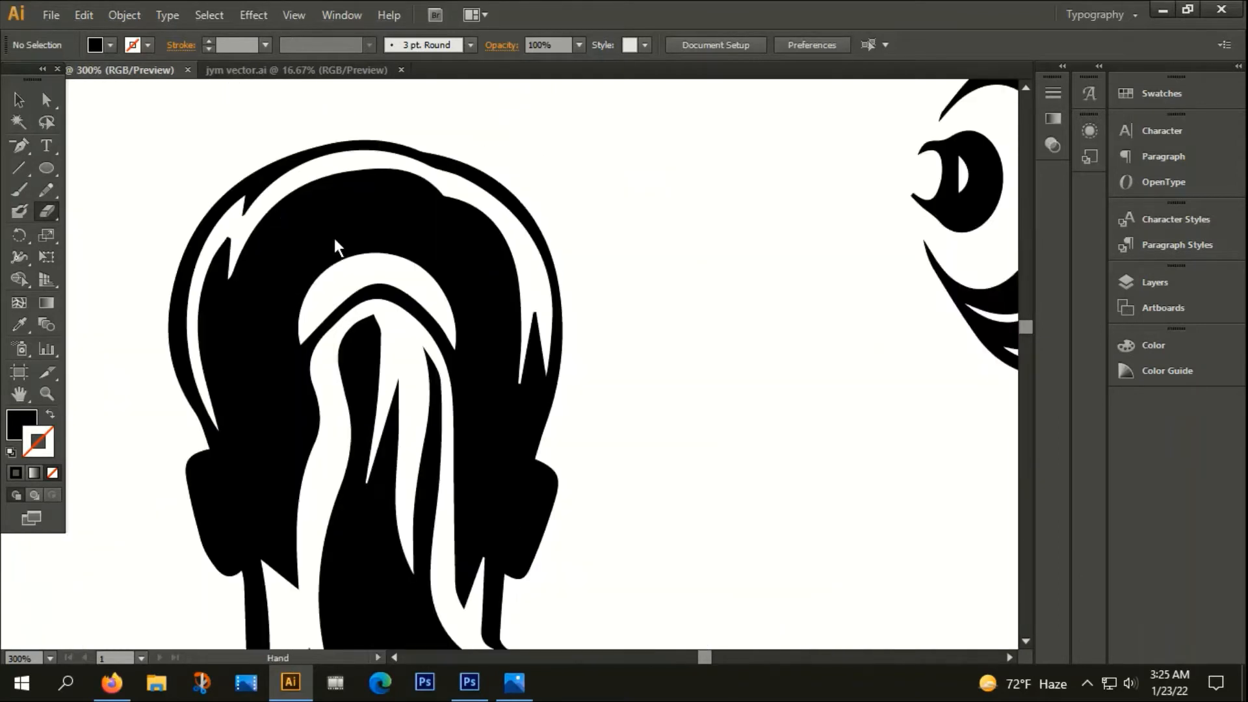
{"action": "mouse_move", "coordinate": [769, 336]}
{"action": "left_mouse_down"}
{"action": "mouse_move", "coordinate": [508, 342]}
{"action": "mouse_move", "coordinate": [419, 380]}
{"action": "left_mouse_up"}
{"action": "scroll", "coordinate": [594, 166], "scroll_direction": "up", "scroll_amount": 1}
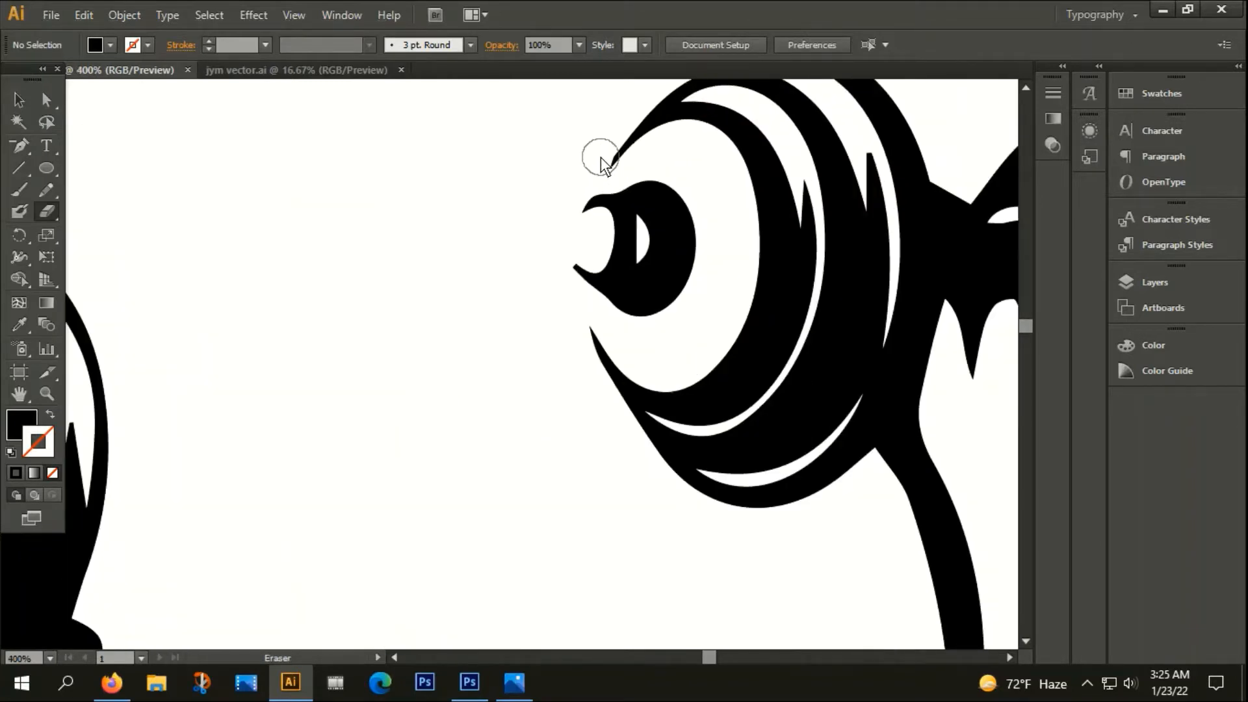
{"action": "left_click_drag", "start_coordinate": [598, 154], "coordinate": [563, 212]}
{"action": "left_click_drag", "start_coordinate": [599, 153], "coordinate": [571, 350]}
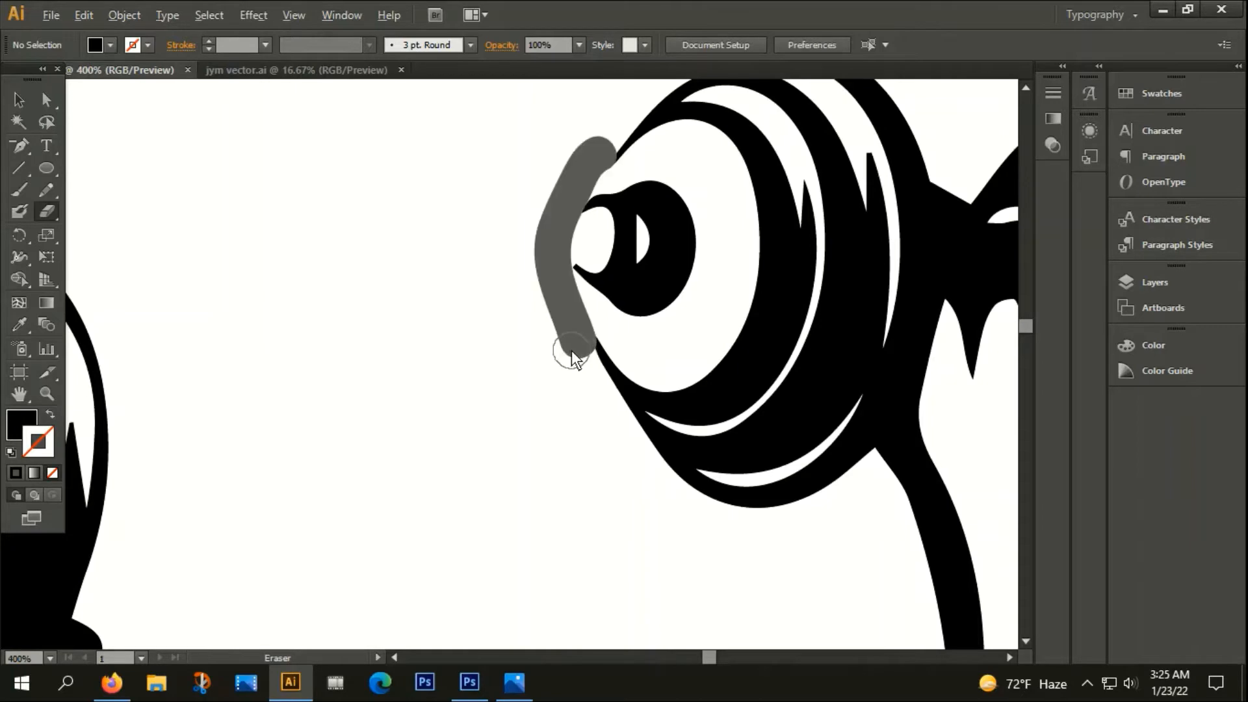
Ungroup the traced artwork and delete the white background shape surrounding the weightlifter figure.
{"action": "scroll", "coordinate": [572, 349], "scroll_direction": "down", "scroll_amount": 3}
{"action": "left_click_drag", "start_coordinate": [843, 423], "coordinate": [838, 285]}
{"action": "mouse_move", "coordinate": [734, 553]}
{"action": "left_mouse_down"}
{"action": "mouse_move", "coordinate": [786, 367]}
{"action": "mouse_move", "coordinate": [914, 371]}
{"action": "left_mouse_up"}
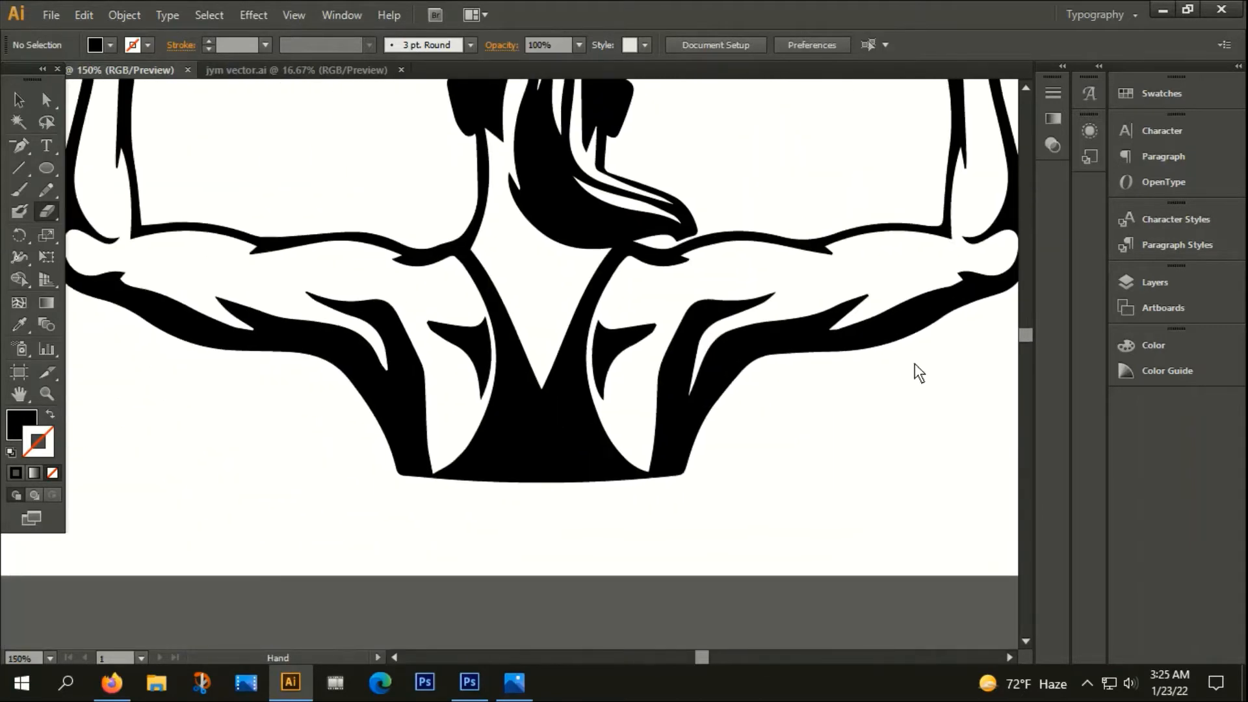
{"action": "left_click_drag", "start_coordinate": [505, 453], "coordinate": [575, 477]}
{"action": "left_click", "coordinate": [24, 101]}
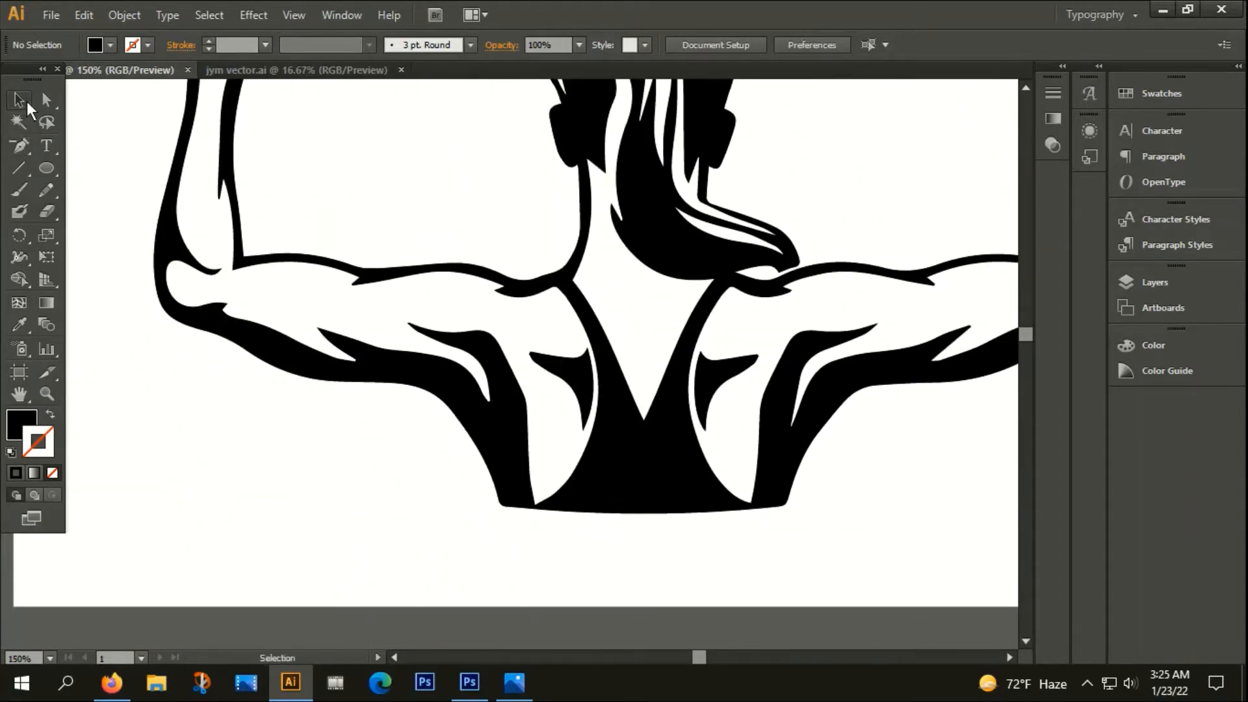
{"action": "scroll", "coordinate": [241, 244], "scroll_direction": "down", "scroll_amount": 2}
{"action": "left_click", "coordinate": [240, 245]}
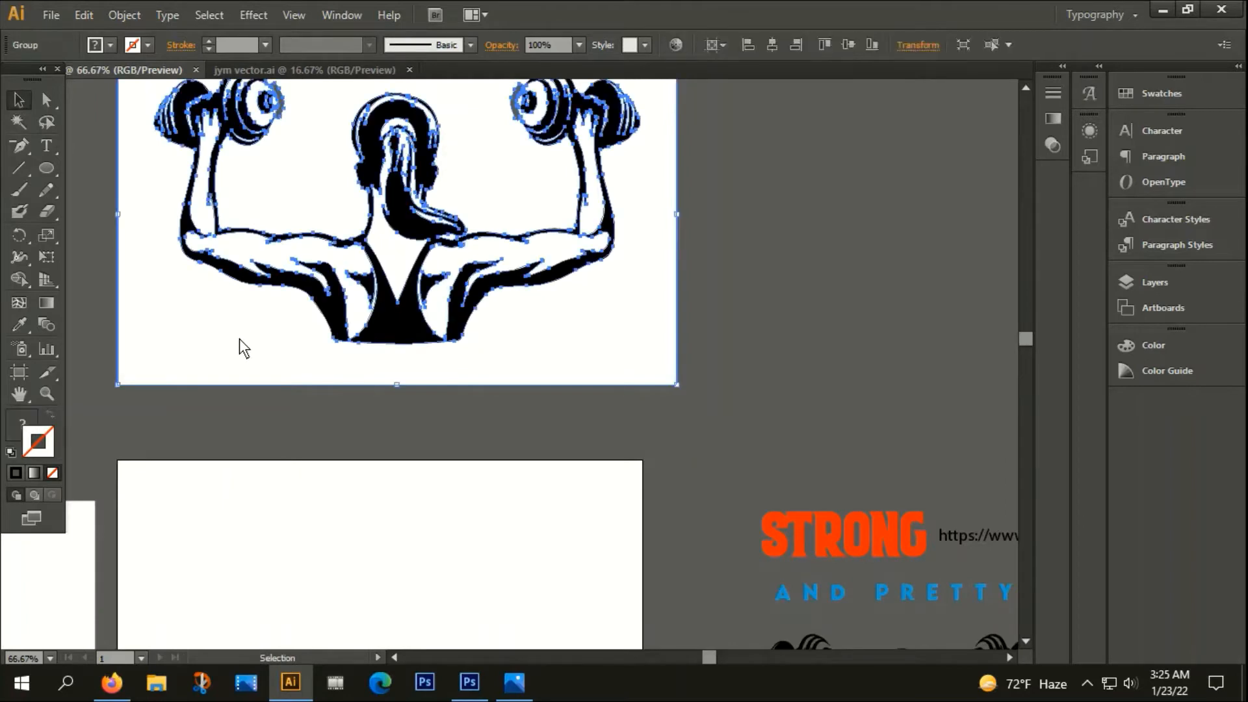
{"action": "right_click", "coordinate": [240, 337]}
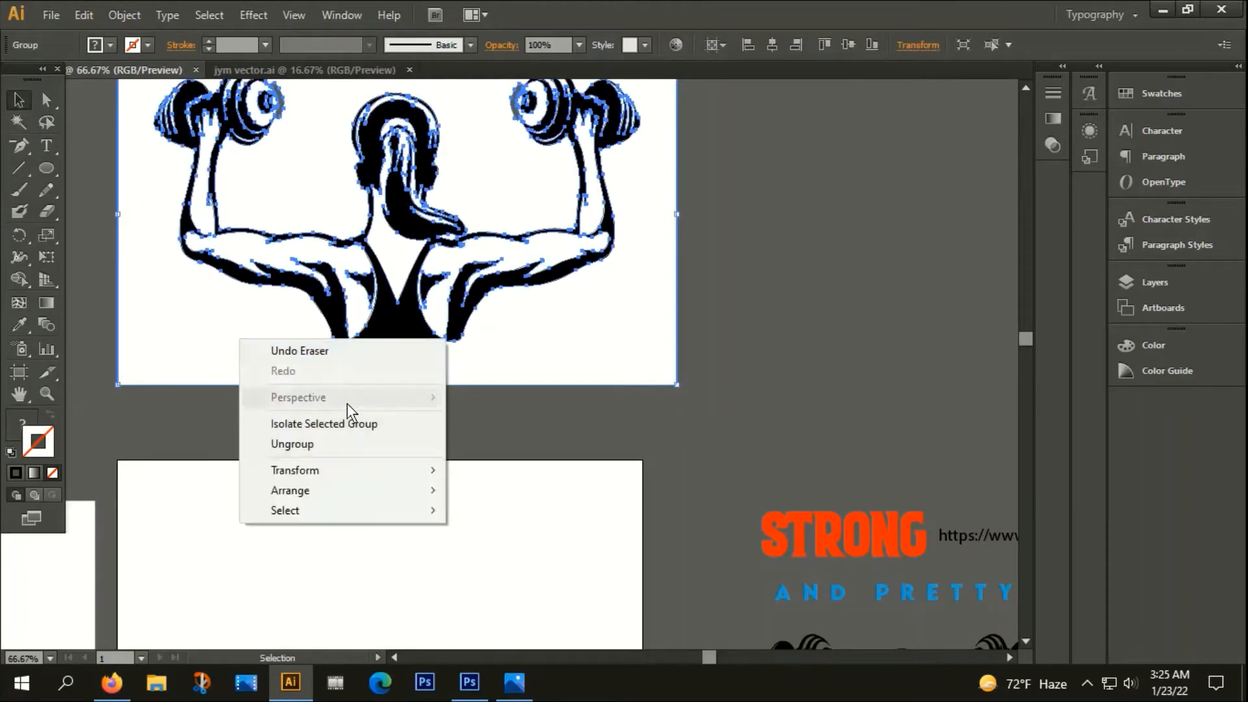
{"action": "left_click", "coordinate": [300, 441]}
{"action": "key", "text": "ctrl+8"}
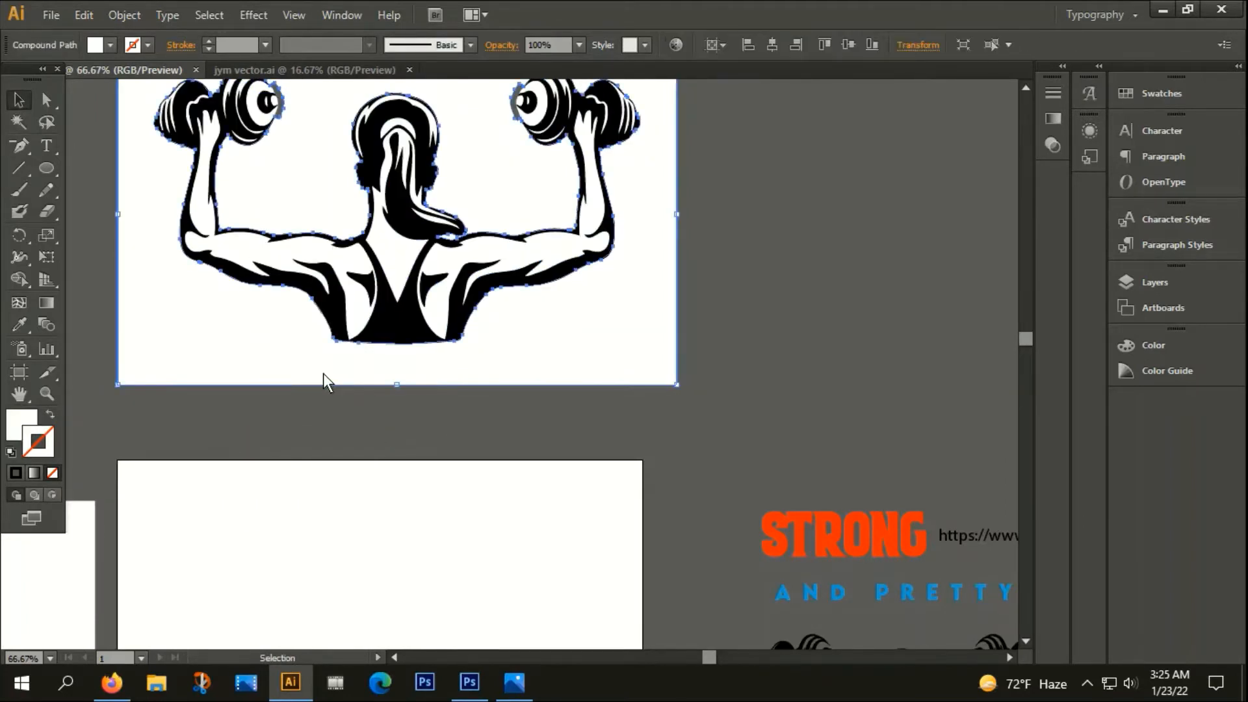
{"action": "key", "text": "Delete"}
Select all white-filled shapes of the figure with the Magic Wand, matching by fill color, and group them.
{"action": "key", "text": "space"}
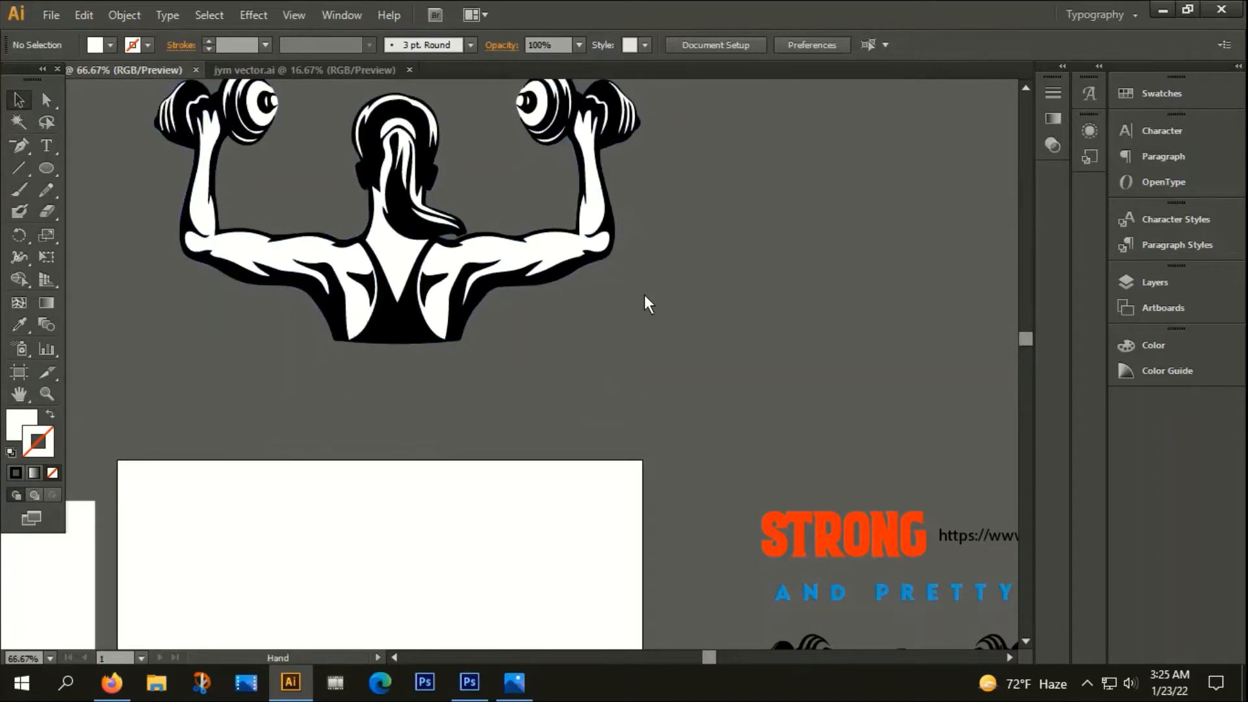
{"action": "left_click_drag", "start_coordinate": [645, 295], "coordinate": [652, 334]}
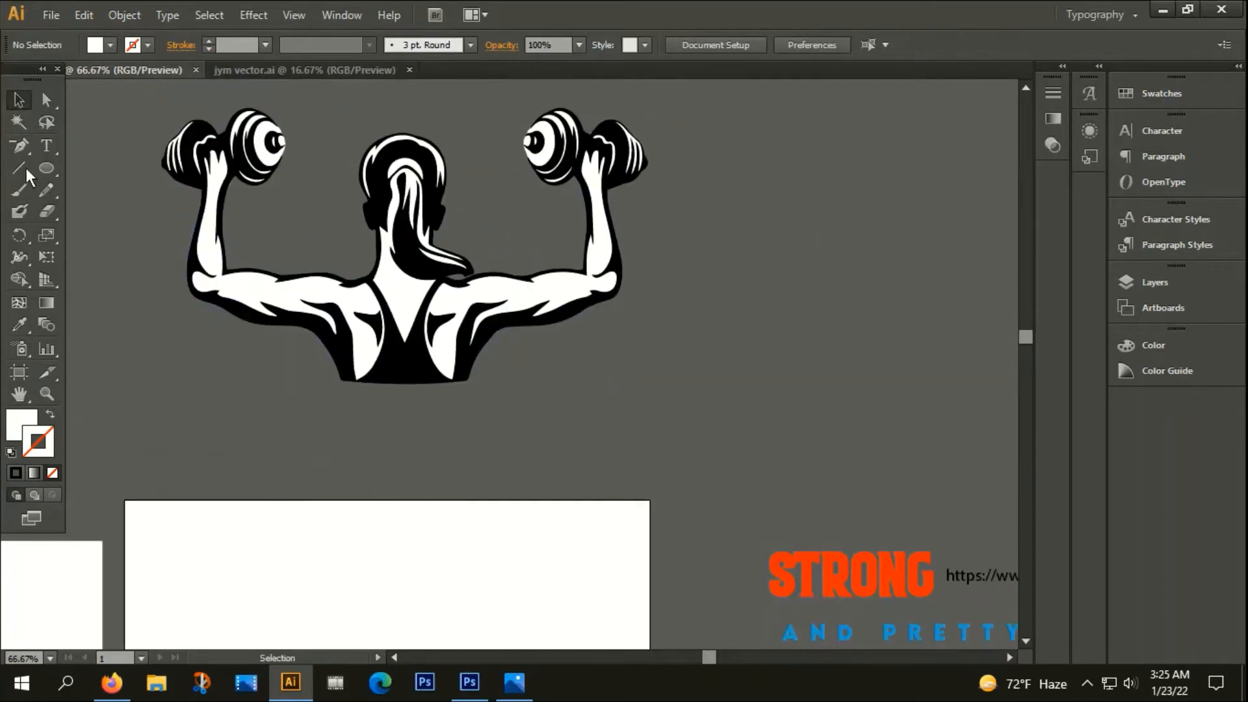
{"action": "double_click", "coordinate": [15, 124]}
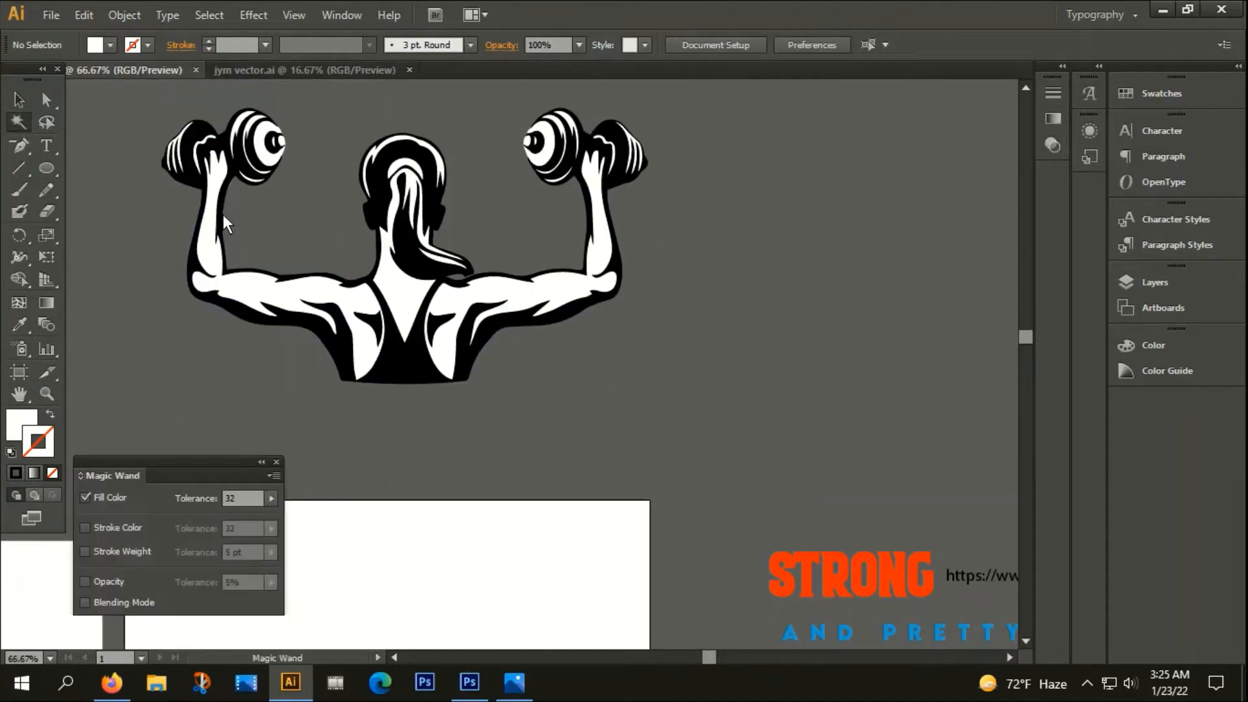
{"action": "left_click", "coordinate": [408, 302]}
{"action": "left_click", "coordinate": [18, 100]}
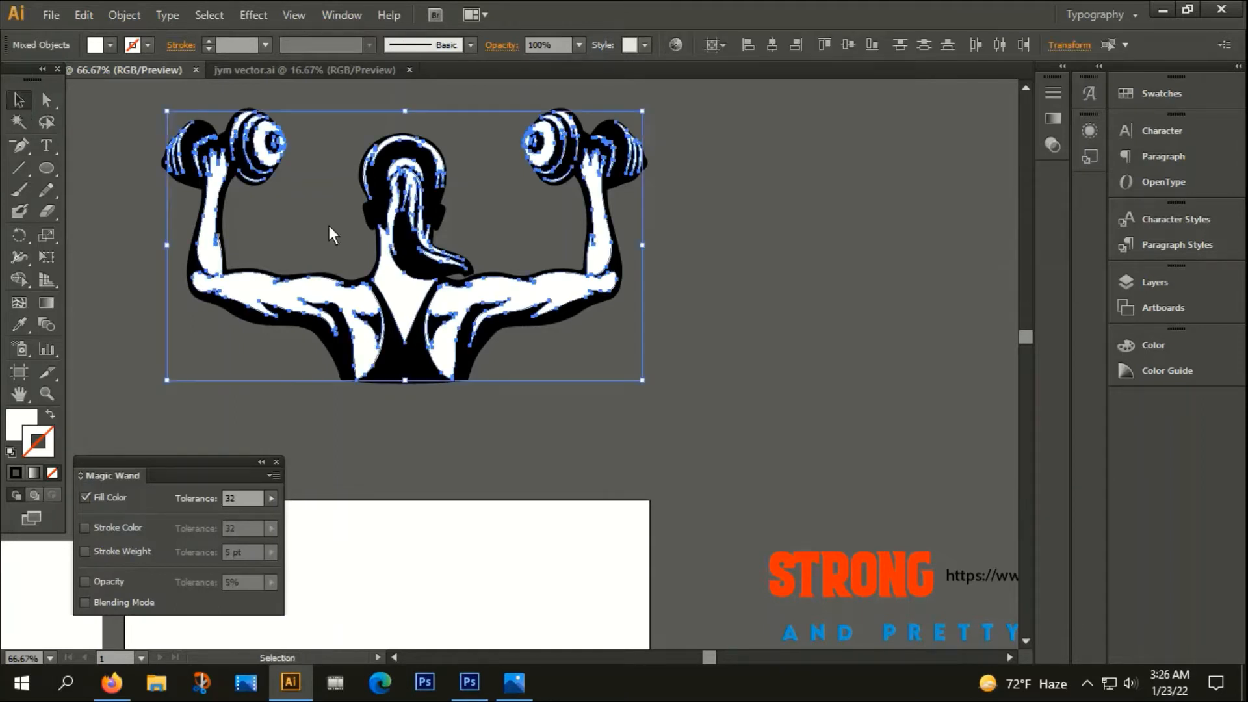
{"action": "right_click", "coordinate": [408, 279]}
{"action": "left_click", "coordinate": [493, 364]}
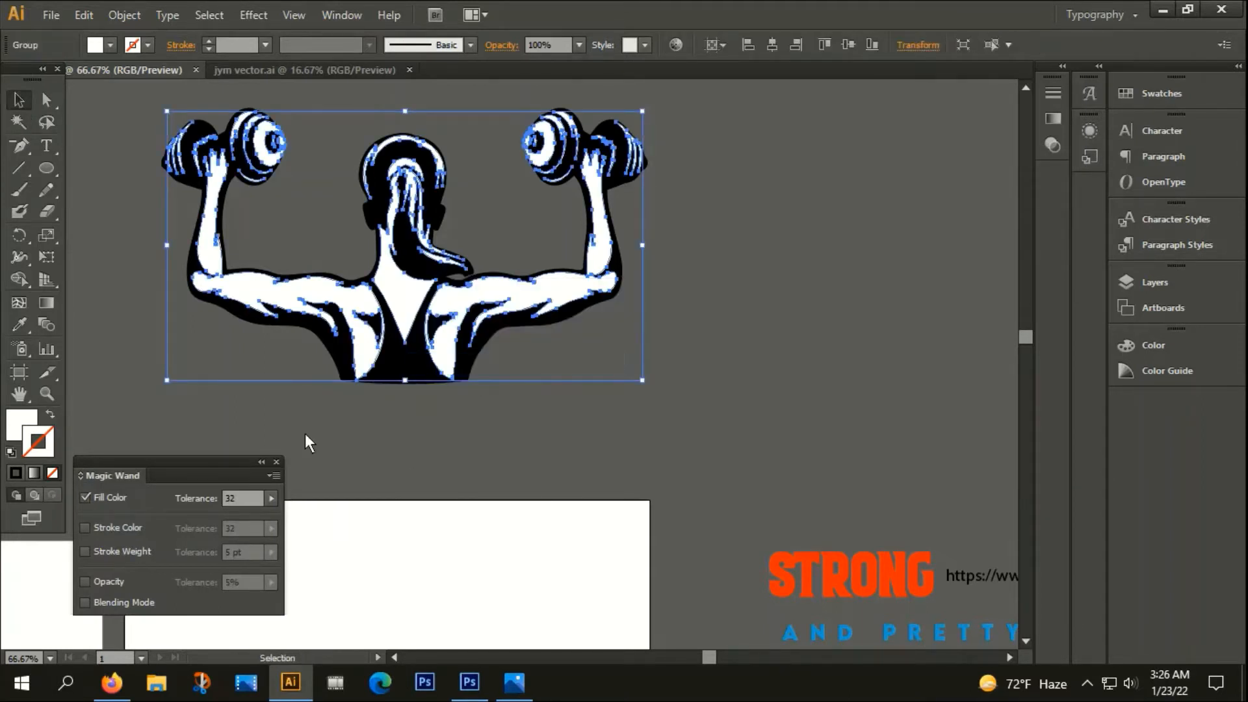
{"action": "left_click", "coordinate": [277, 463]}
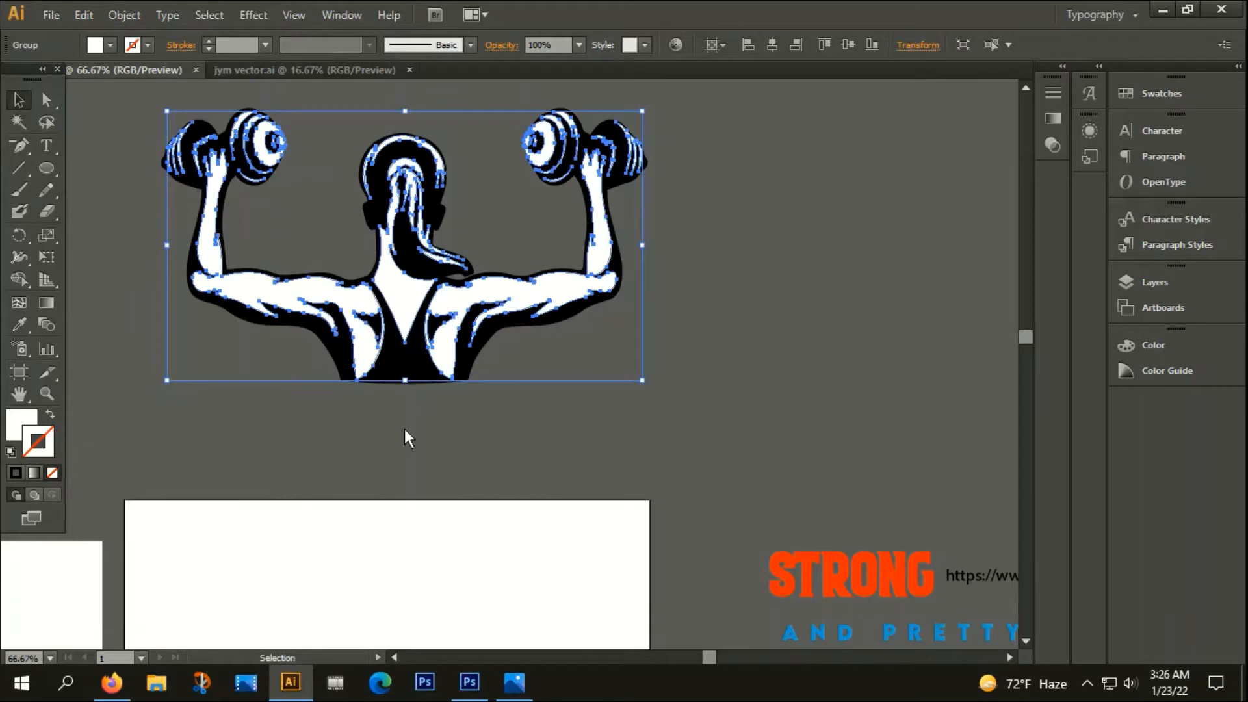
Select all black-filled shapes with the Magic Wand, sampling the black of the figure's tank top.
{"action": "left_click", "coordinate": [122, 205]}
{"action": "left_click", "coordinate": [21, 123]}
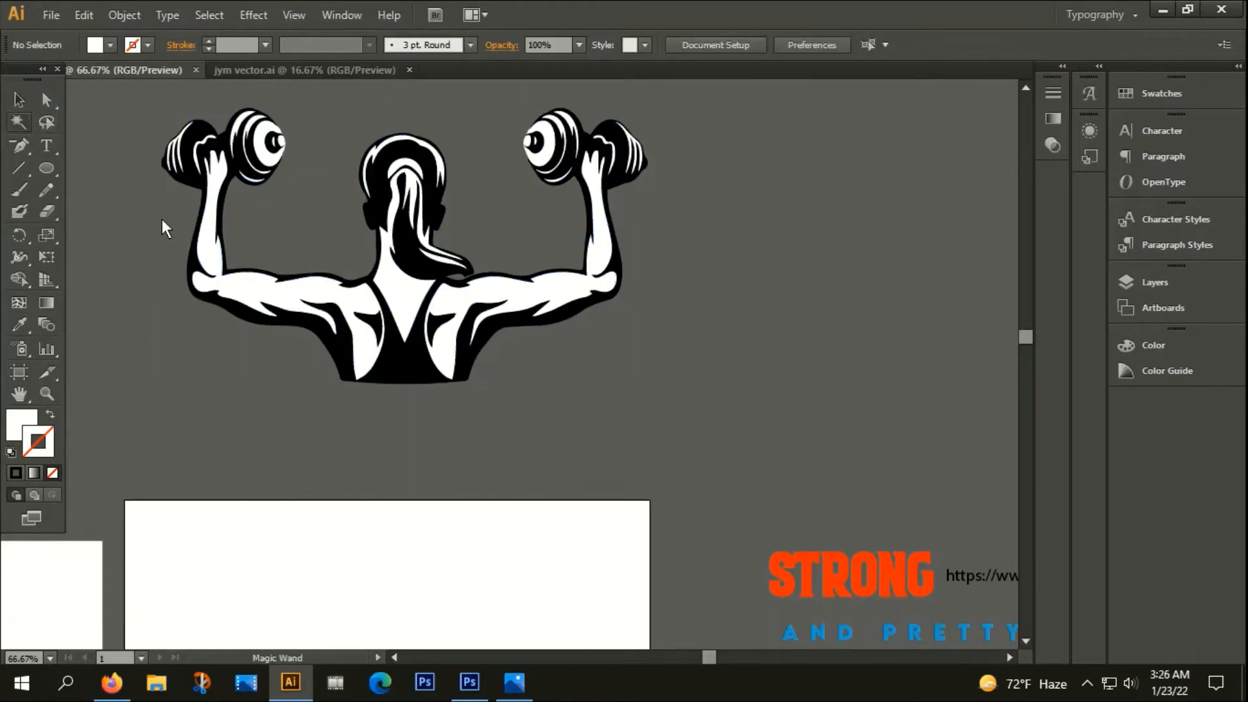
{"action": "left_click", "coordinate": [404, 374]}
{"action": "left_click", "coordinate": [18, 99]}
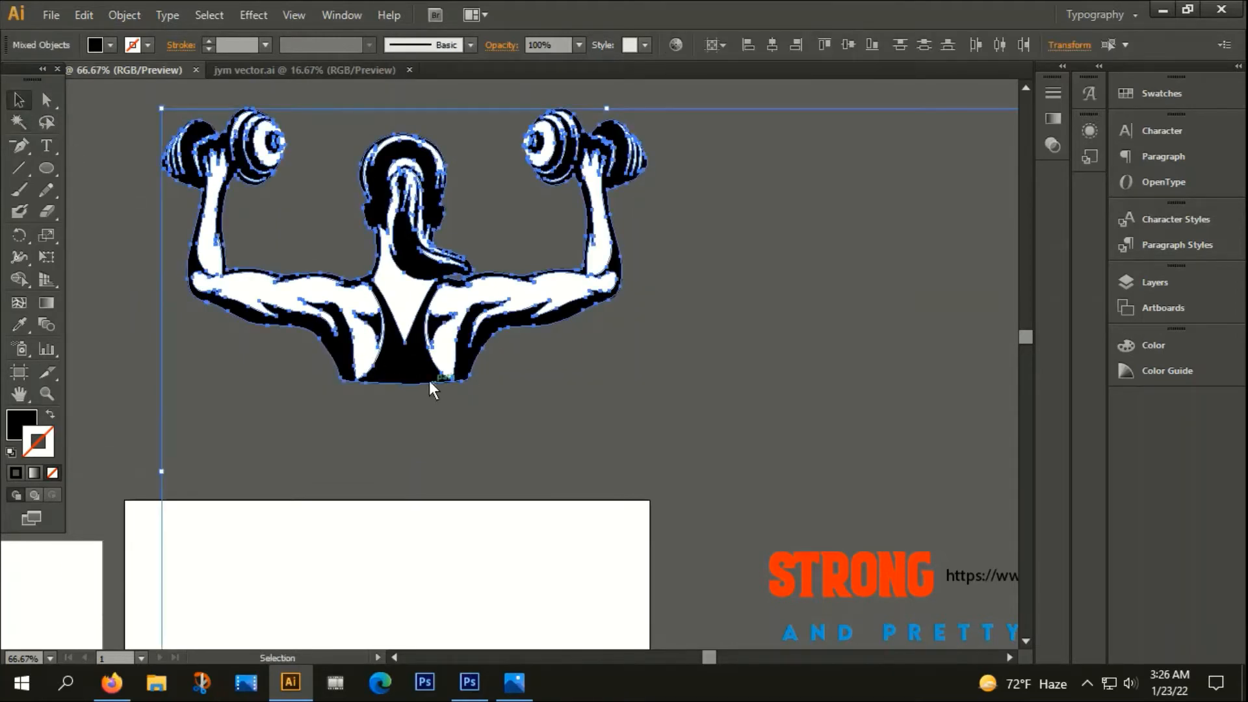
{"action": "right_click", "coordinate": [407, 364]}
{"action": "left_click", "coordinate": [464, 450]}
{"action": "scroll", "coordinate": [397, 341], "scroll_direction": "down", "scroll_amount": 2}
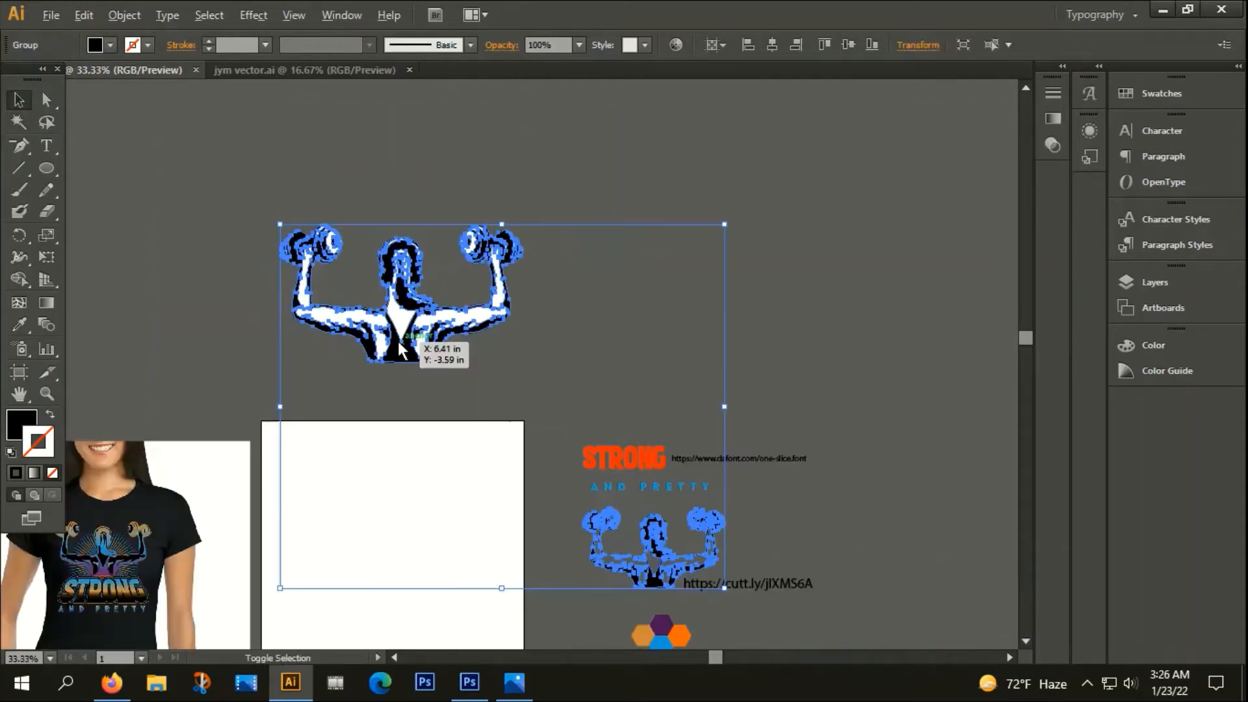
{"action": "right_click", "coordinate": [401, 345]}
{"action": "left_click", "coordinate": [457, 451]}
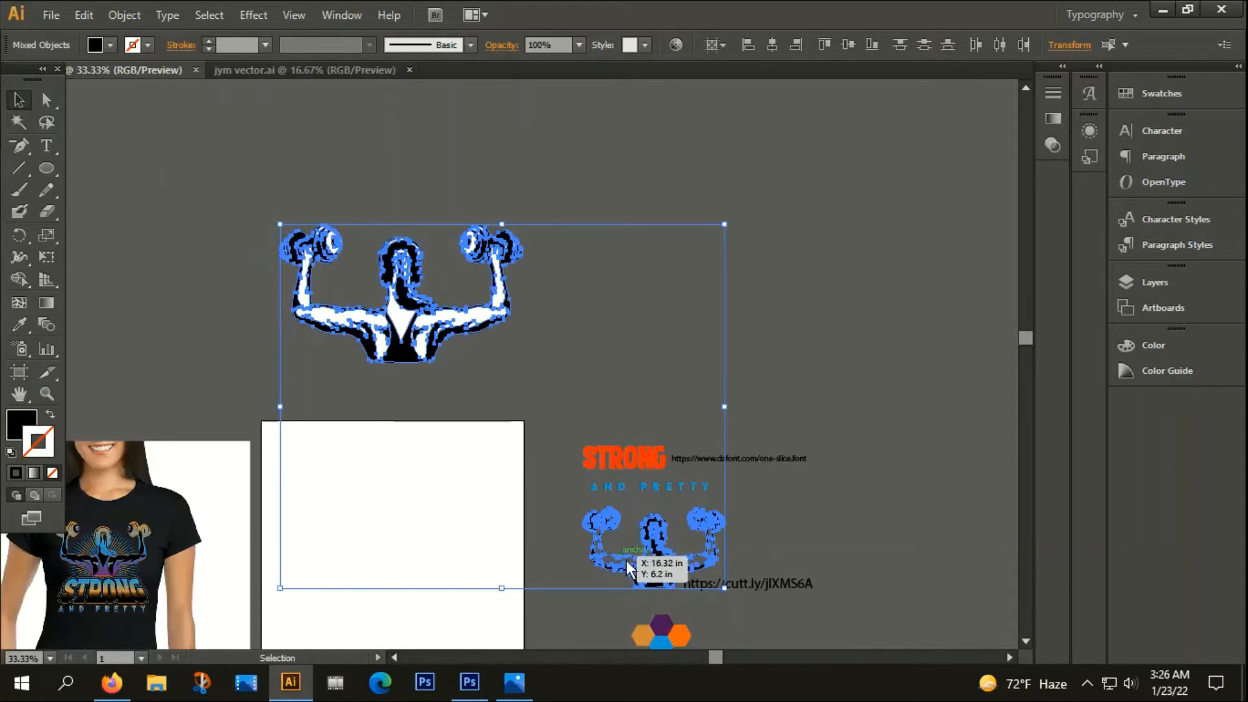
Remove the small reference weightlifter from the selection and group the traced figure's black shapes.
{"action": "left_click", "coordinate": [661, 557], "text": "shift"}
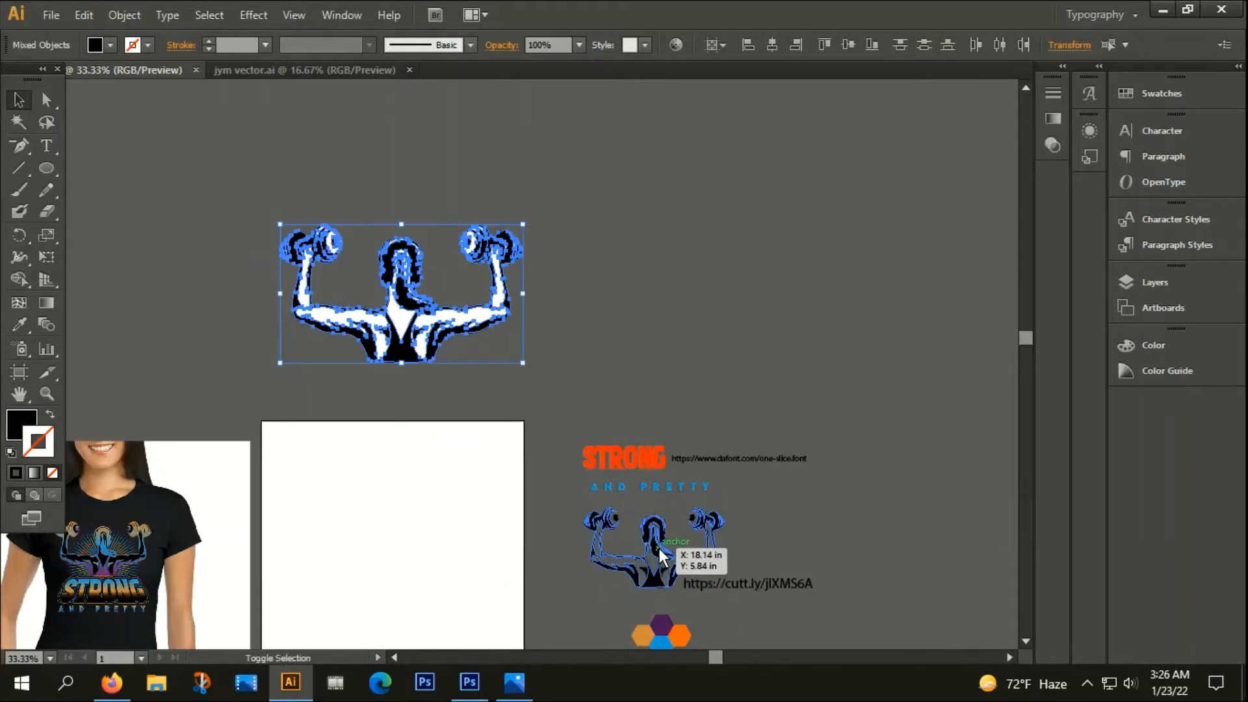
{"action": "scroll", "coordinate": [390, 306], "scroll_direction": "up", "scroll_amount": 1}
{"action": "right_click", "coordinate": [398, 373]}
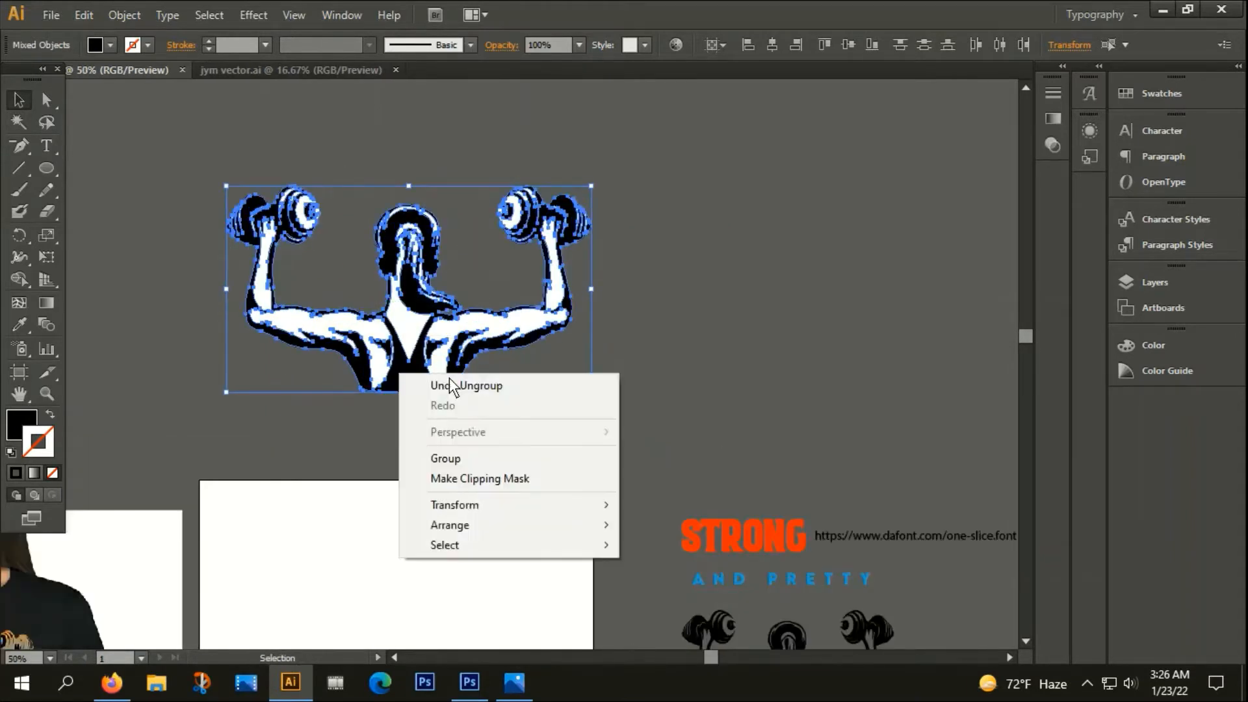
{"action": "left_click", "coordinate": [439, 458]}
{"action": "left_click", "coordinate": [546, 352]}
Draw a black rectangle without a stroke covering the entire artboard beside the T-shirt mockup.
{"action": "scroll", "coordinate": [546, 361], "scroll_direction": "down", "scroll_amount": 1}
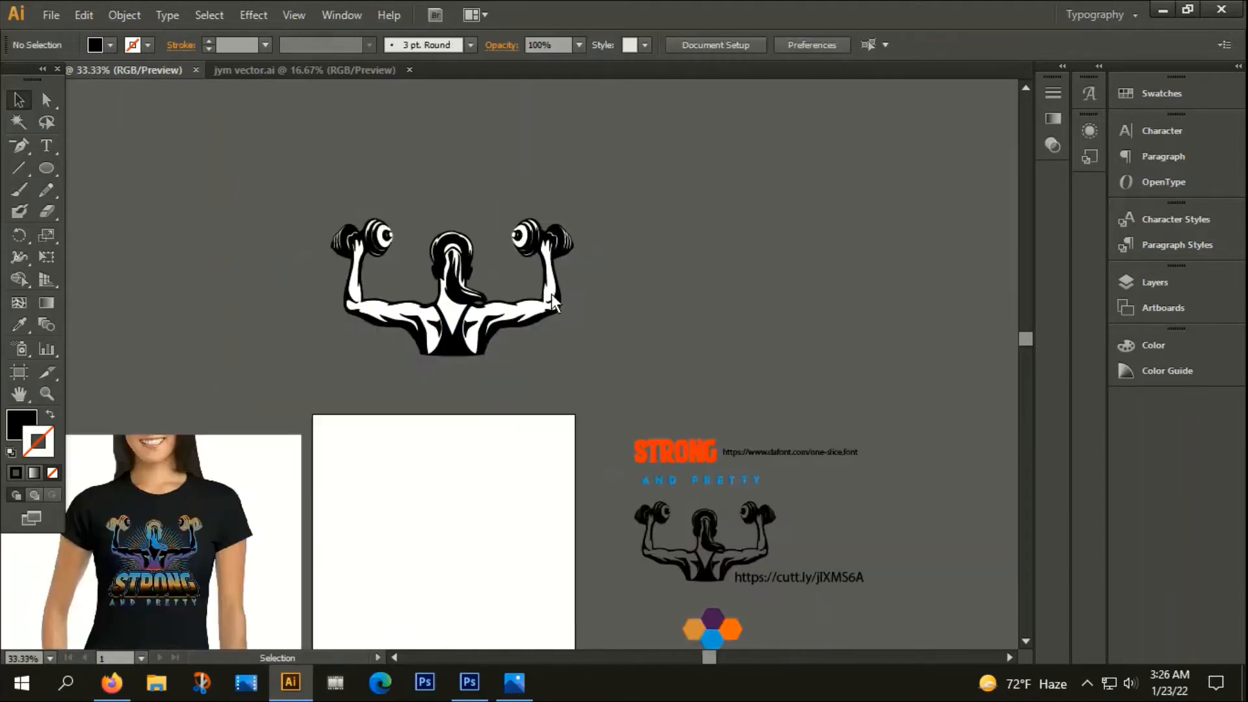
{"action": "scroll", "coordinate": [664, 199], "scroll_direction": "down", "scroll_amount": 4}
{"action": "scroll", "coordinate": [598, 171], "scroll_direction": "down", "scroll_amount": 1}
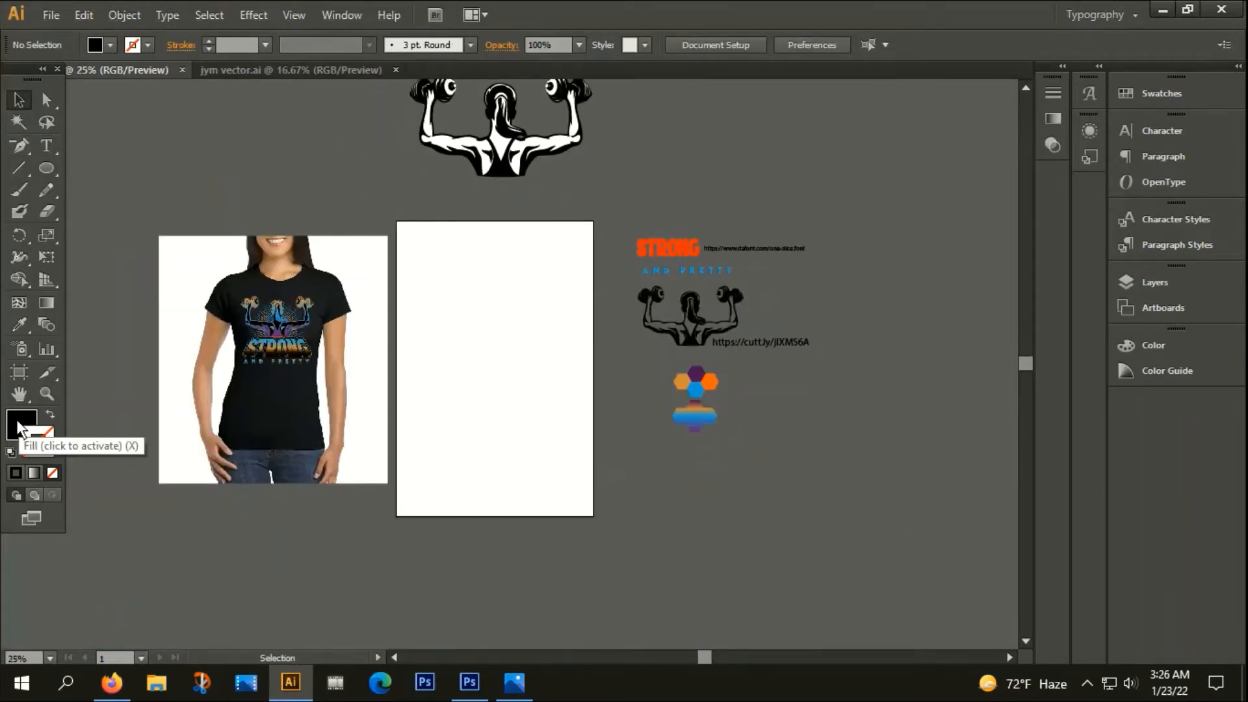
{"action": "left_click_drag", "start_coordinate": [46, 170], "coordinate": [111, 173]}
{"action": "left_click_drag", "start_coordinate": [396, 221], "coordinate": [592, 514]}
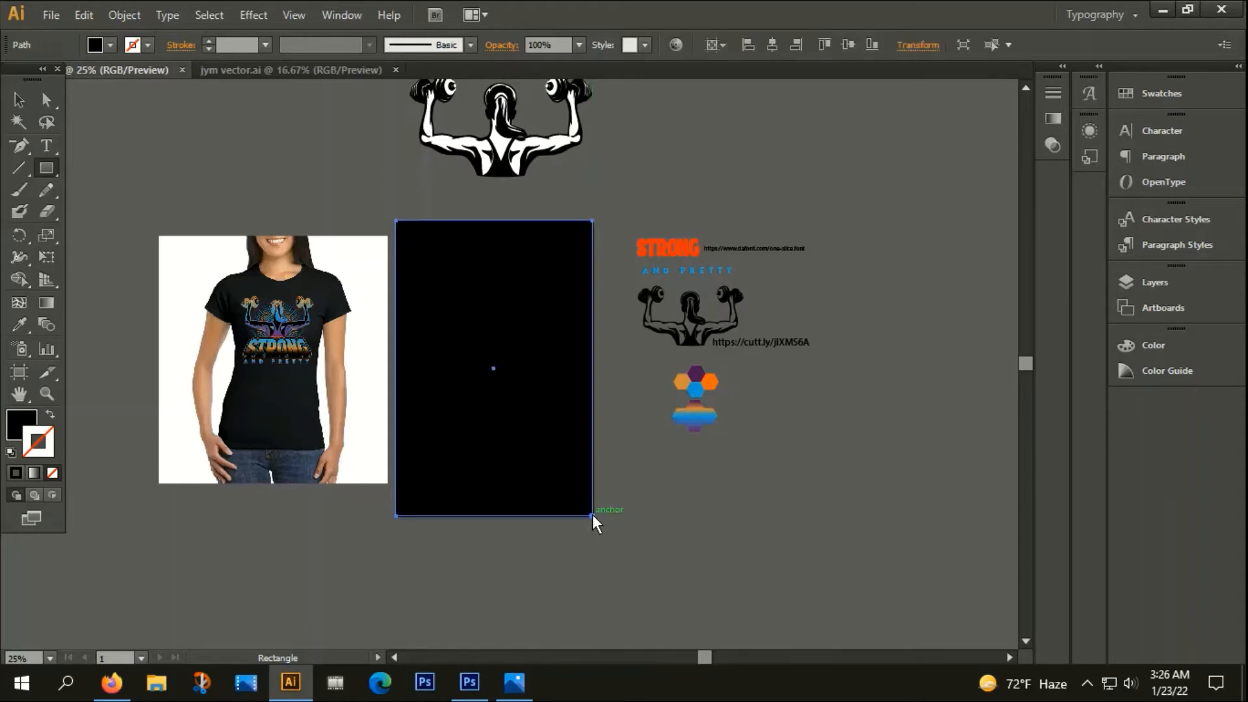
{"action": "left_click", "coordinate": [661, 377], "text": "ctrl"}
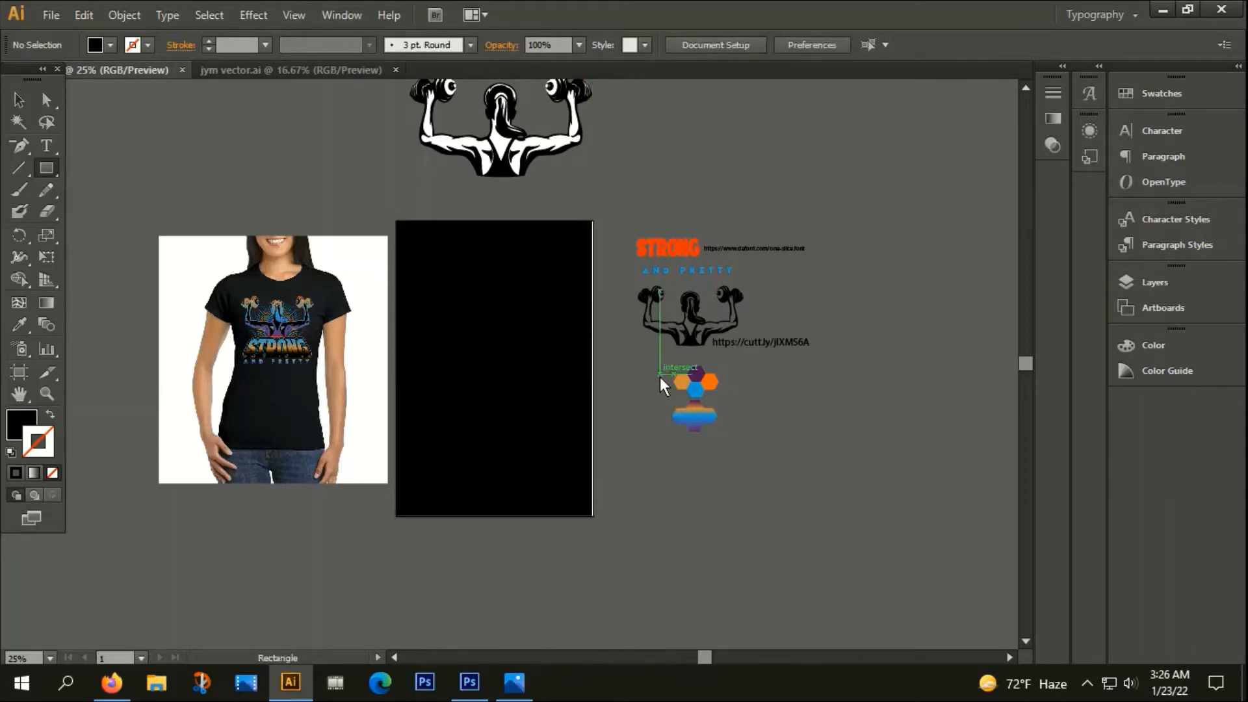
Move the whole weightlifter figure onto the upper part of the black rectangle and bring it to the front.
{"action": "left_click", "coordinate": [19, 99]}
{"action": "left_click_drag", "start_coordinate": [582, 209], "coordinate": [540, 271]}
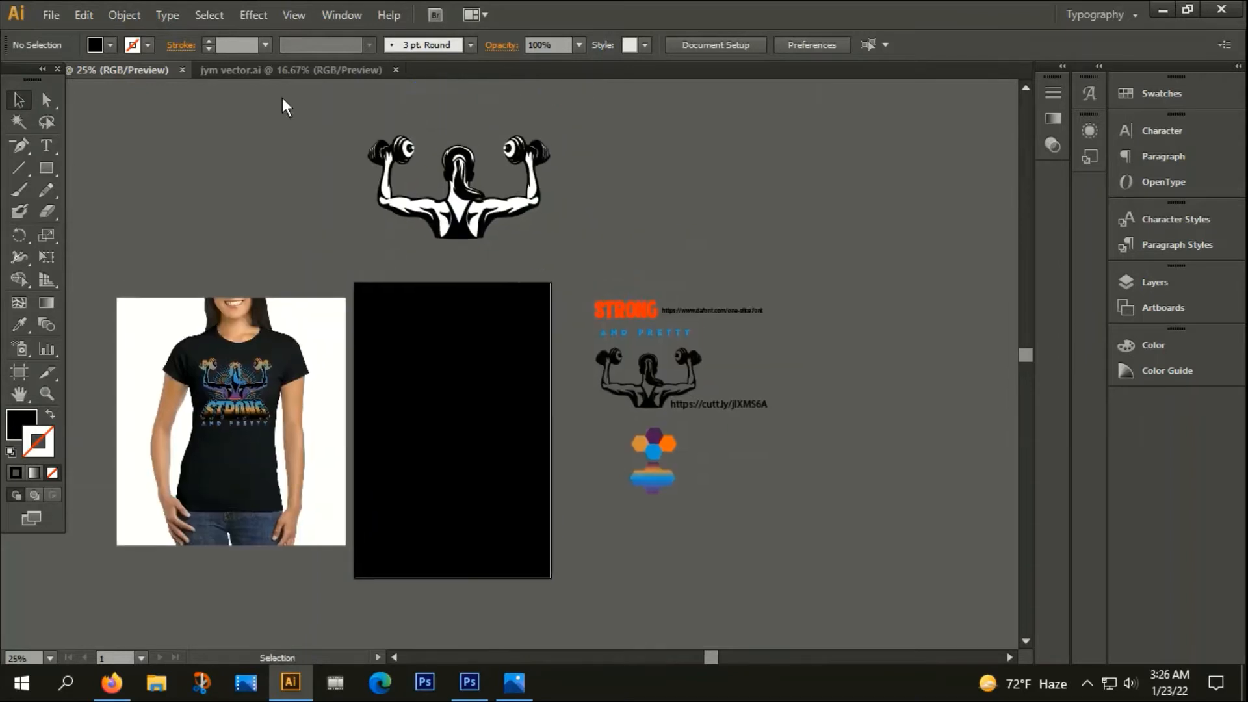
{"action": "left_click_drag", "start_coordinate": [280, 96], "coordinate": [539, 230]}
{"action": "left_click_drag", "start_coordinate": [457, 183], "coordinate": [444, 368]}
{"action": "right_click", "coordinate": [444, 369]}
{"action": "mouse_move", "coordinate": [499, 524]}
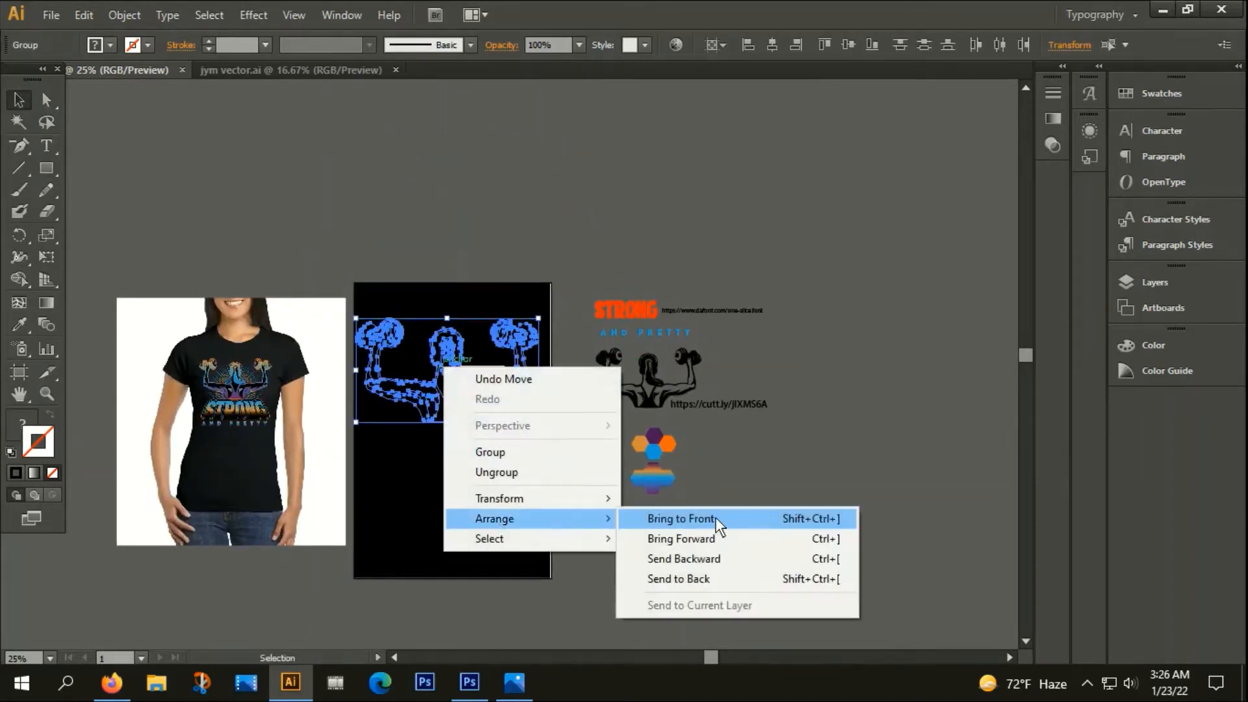
{"action": "left_click", "coordinate": [712, 518]}
{"action": "scroll", "coordinate": [447, 414], "scroll_direction": "up", "scroll_amount": 2}
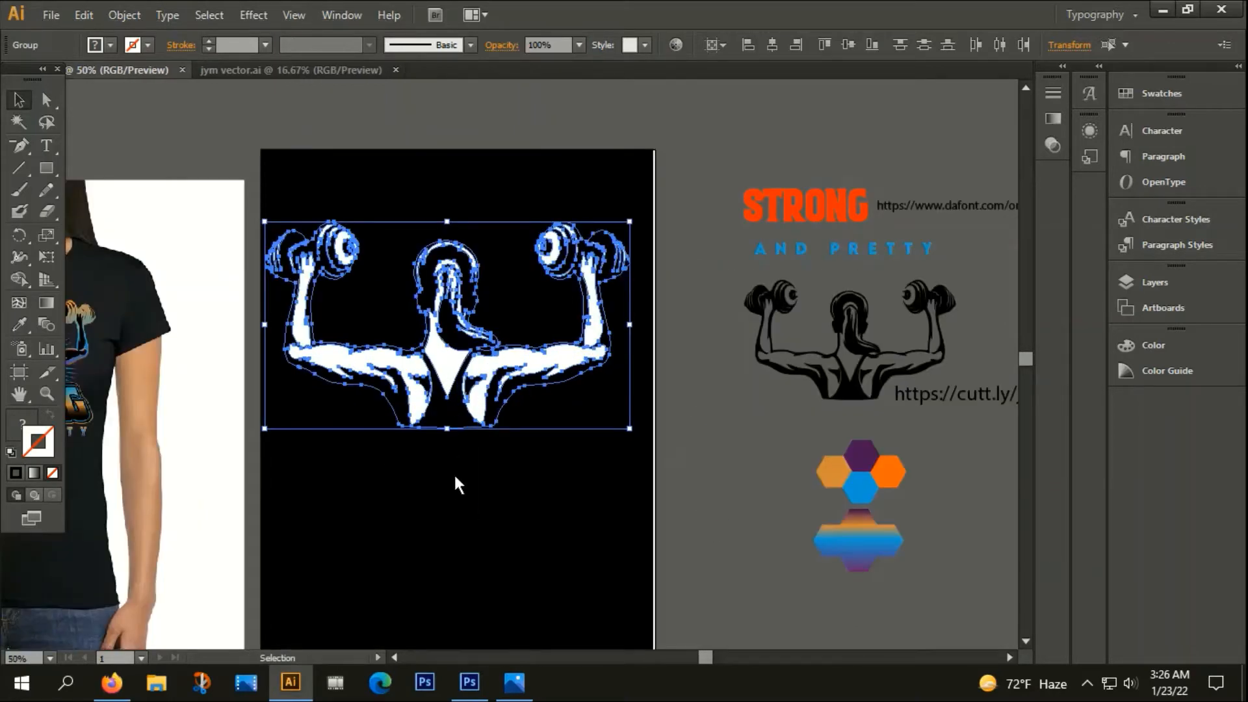
{"action": "left_click", "coordinate": [457, 483]}
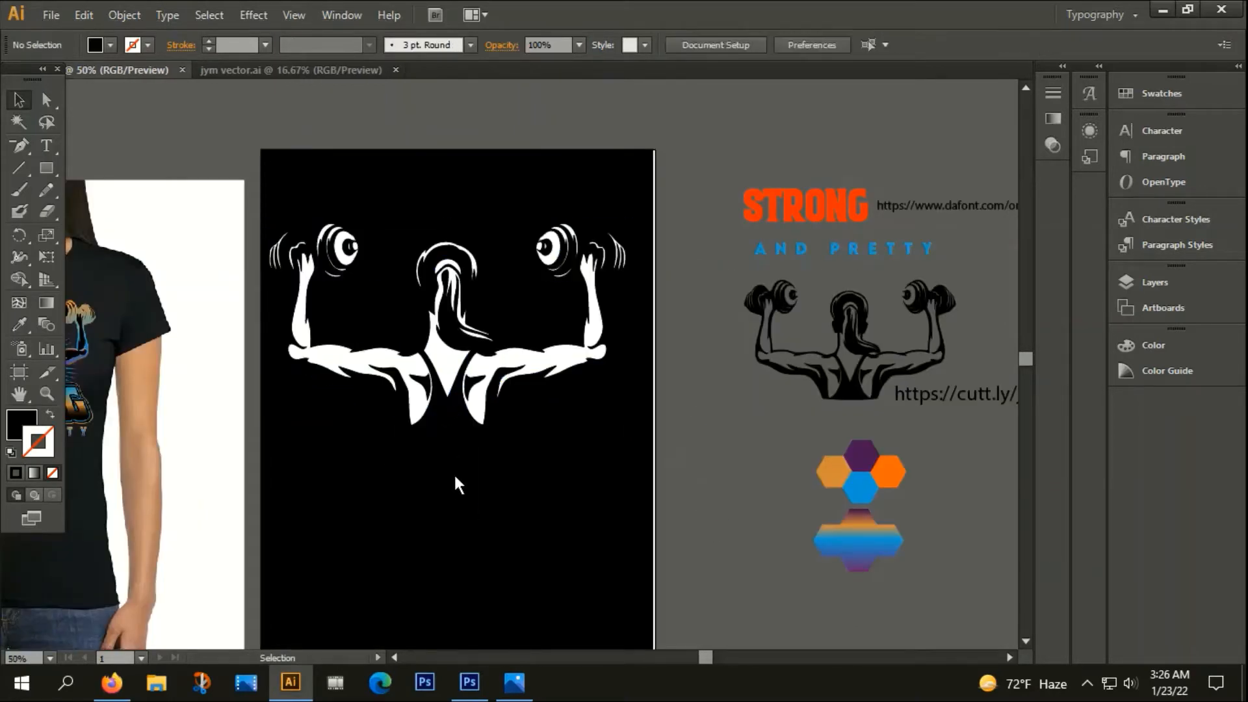
Fill the figure's black shape group with the default white-to-black linear gradient.
{"action": "left_click", "coordinate": [443, 426]}
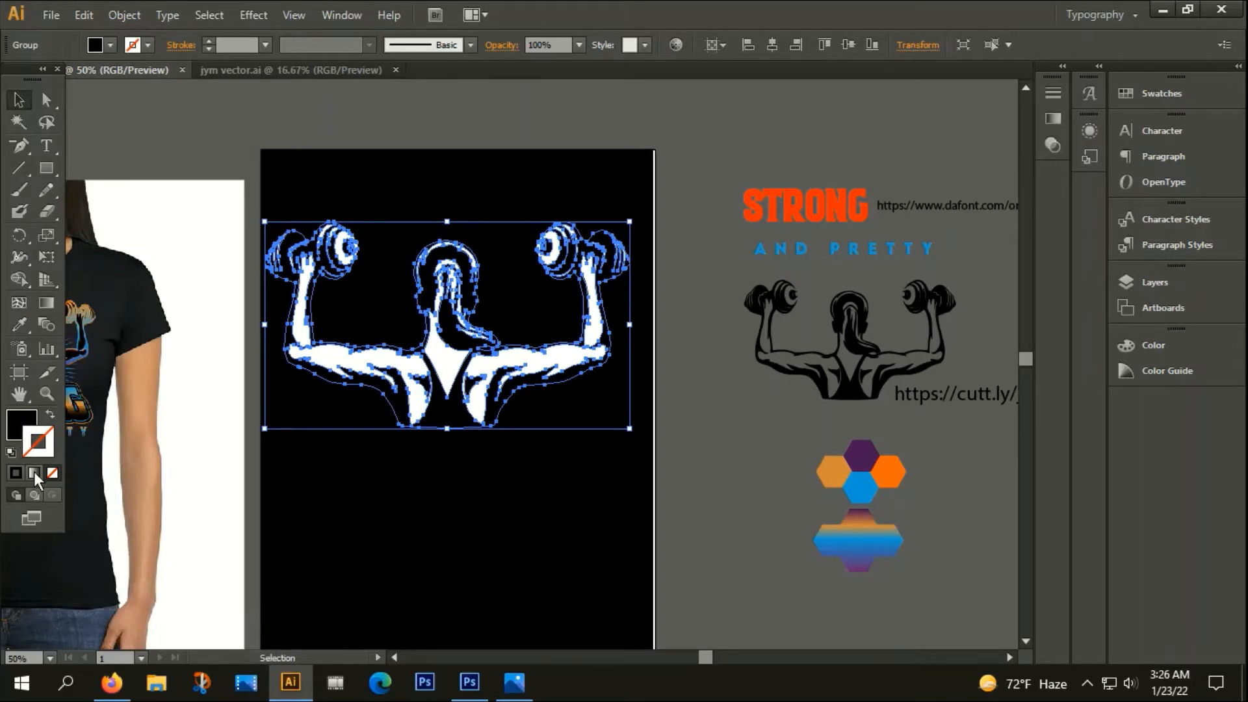
{"action": "left_click", "coordinate": [18, 424]}
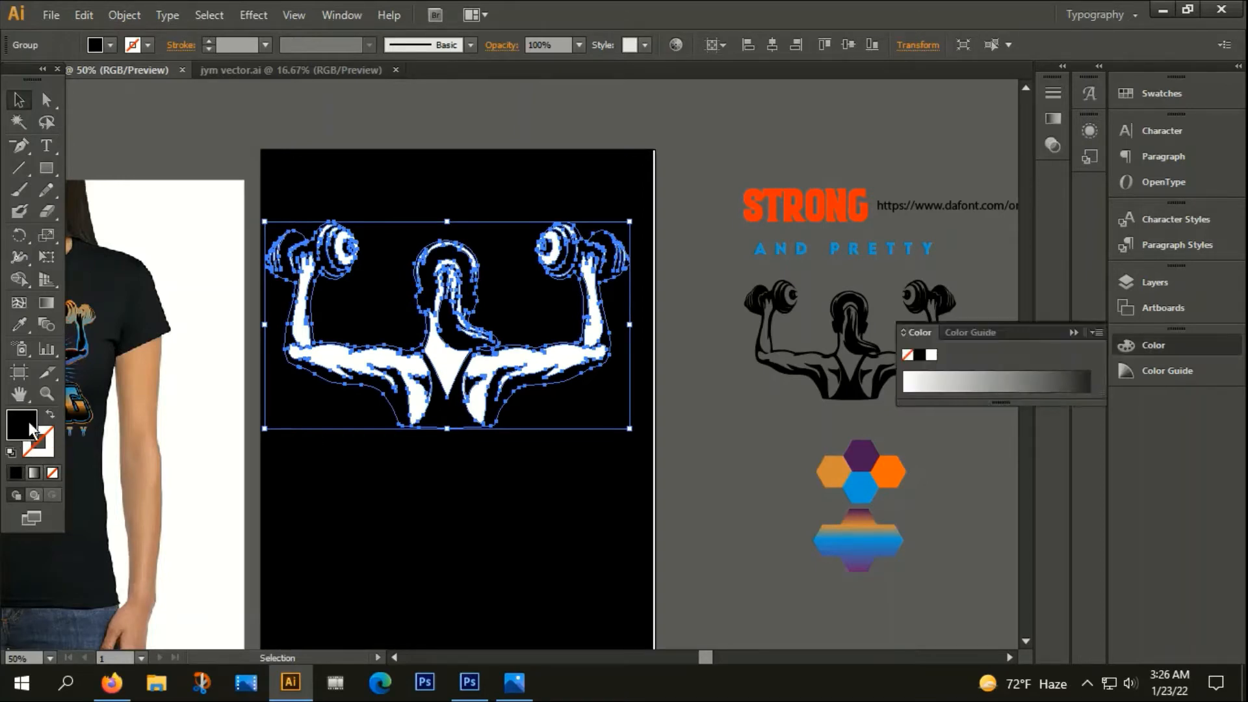
{"action": "left_click", "coordinate": [35, 478]}
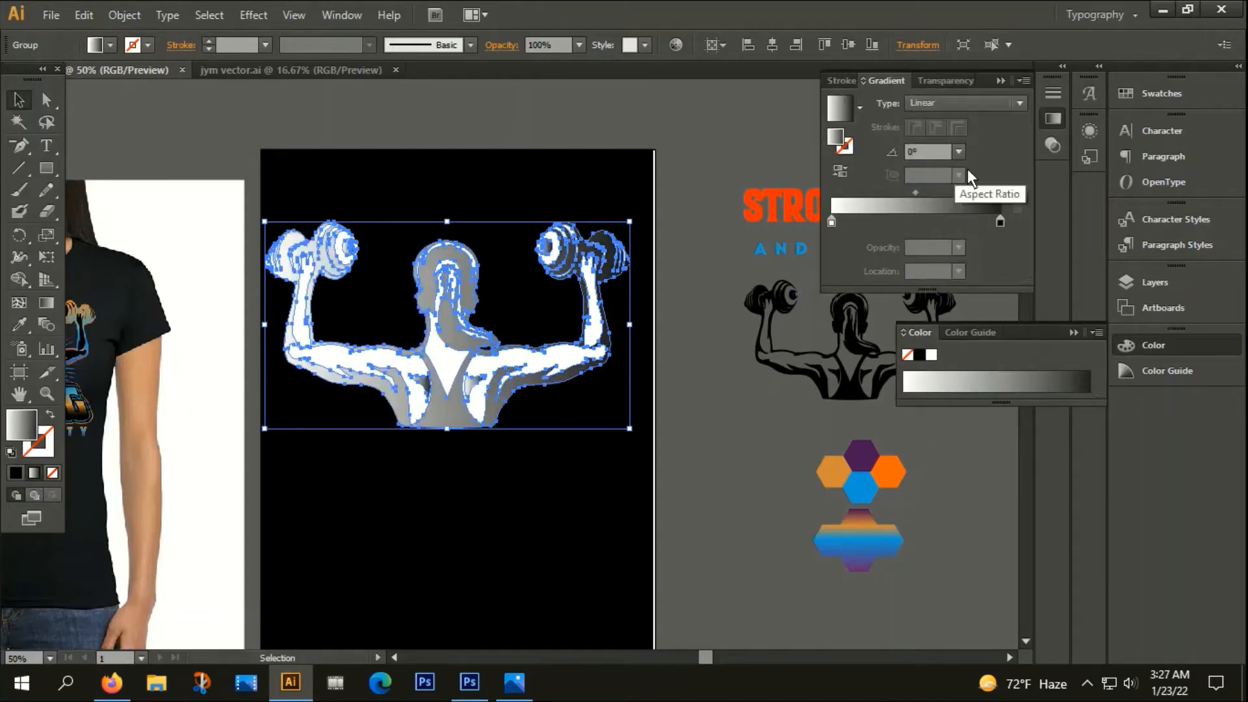
{"action": "left_click", "coordinate": [1076, 333]}
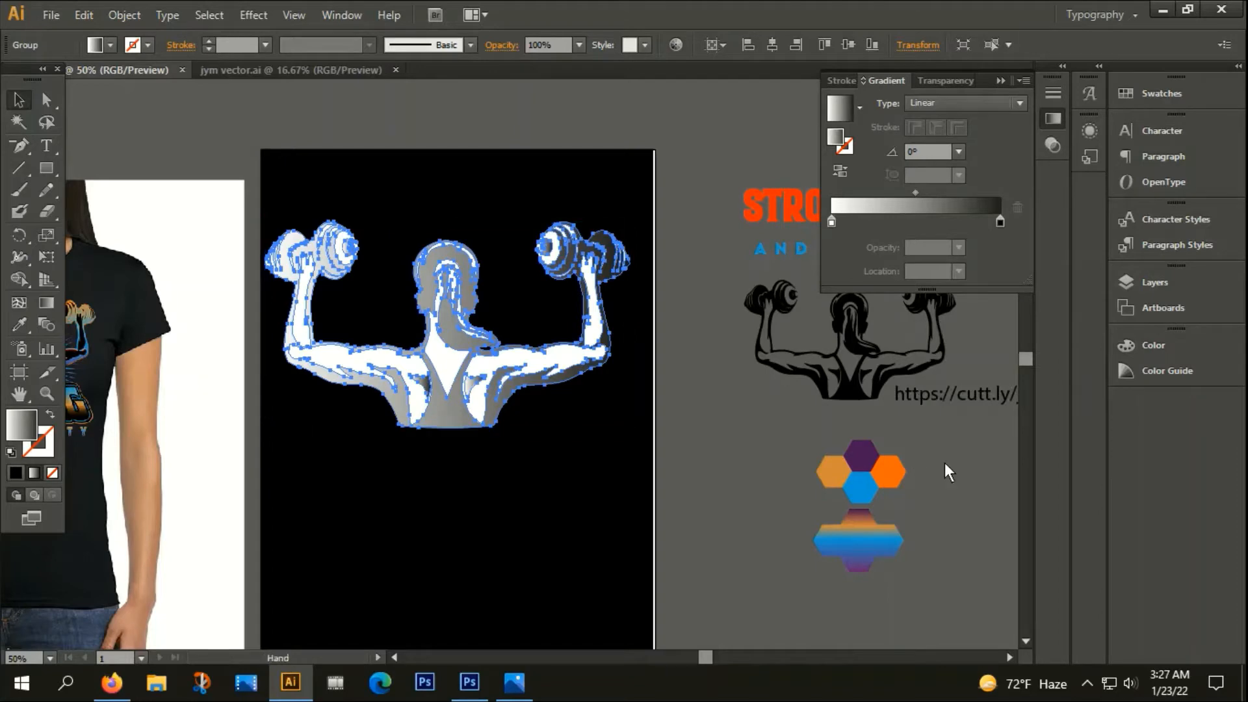
{"action": "left_click_drag", "start_coordinate": [945, 462], "coordinate": [790, 244]}
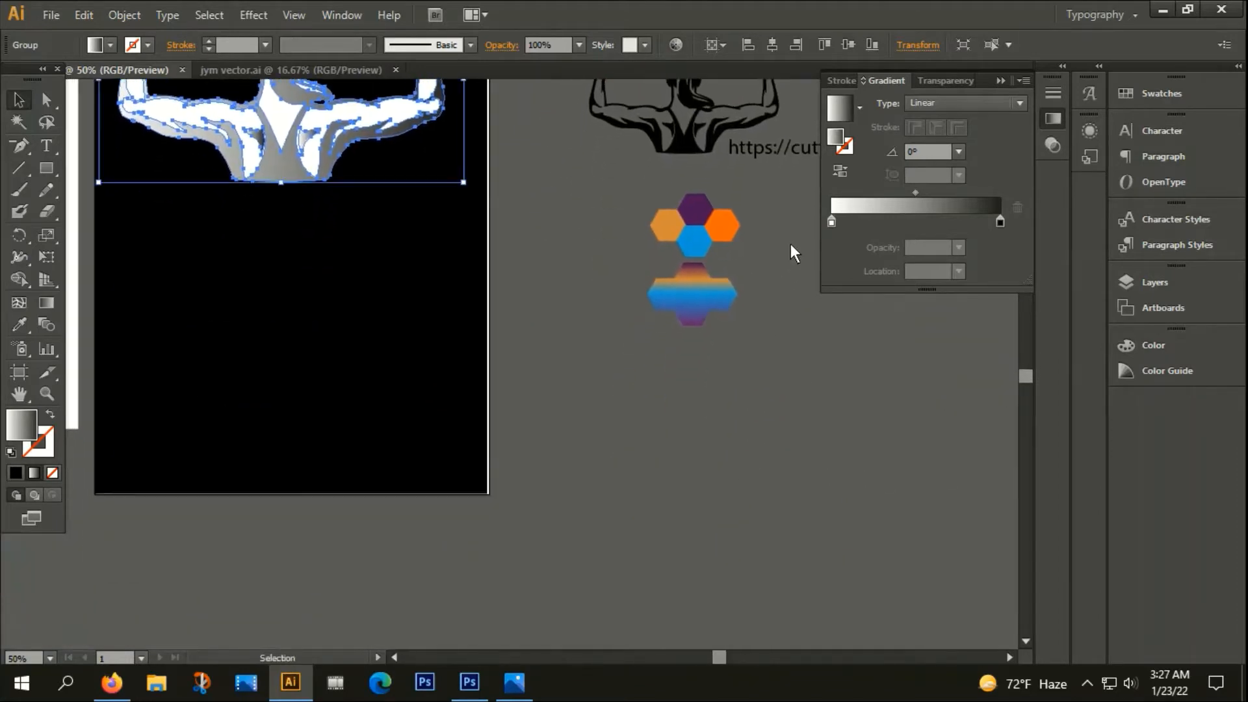
{"action": "left_click", "coordinate": [832, 219]}
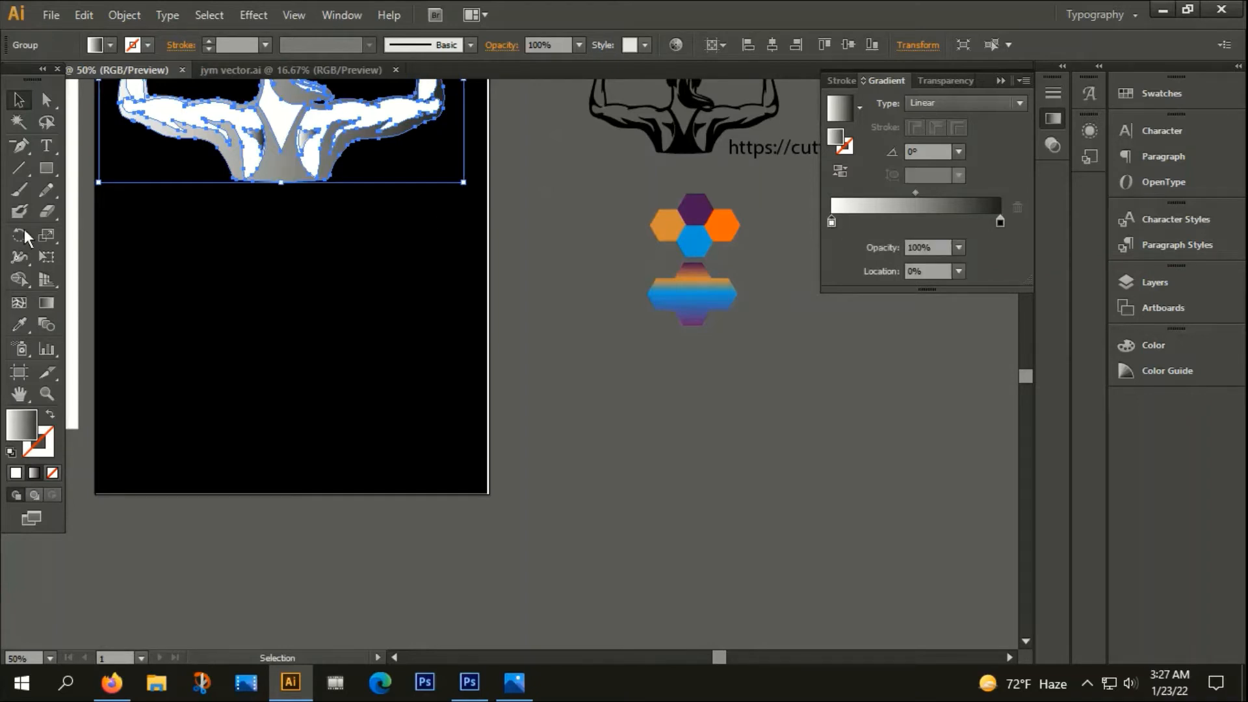
{"action": "left_click", "coordinate": [18, 325]}
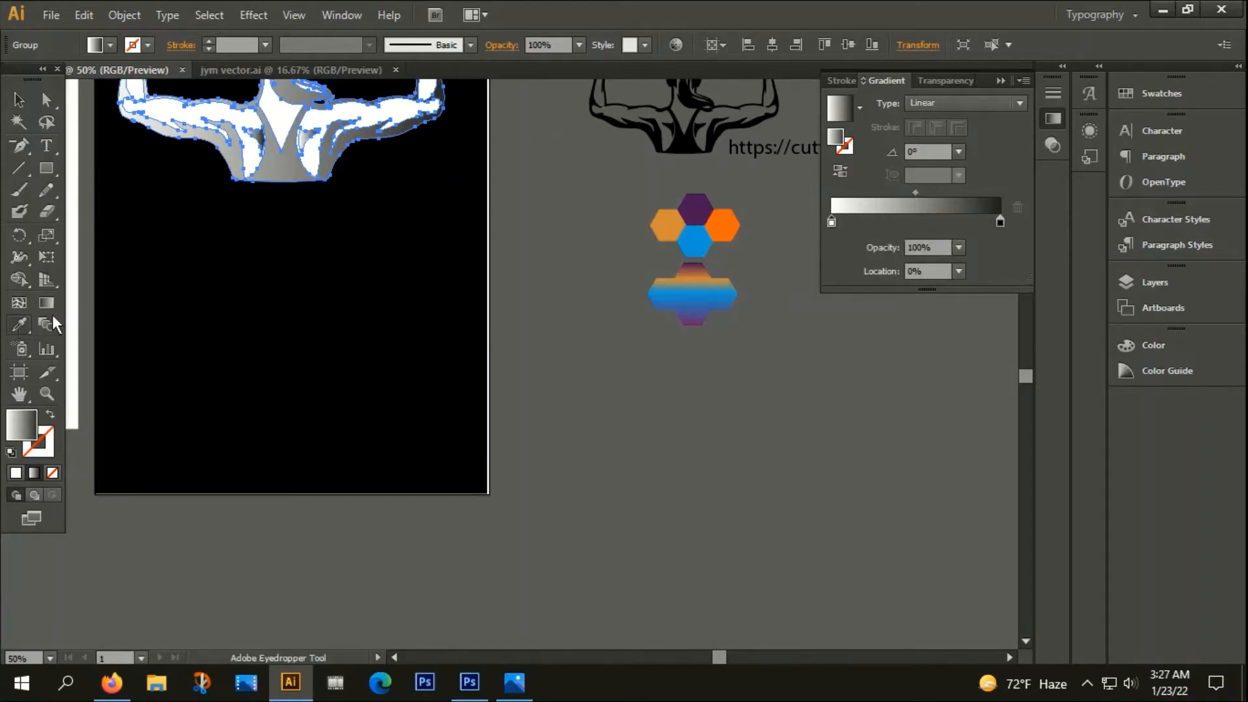
{"action": "left_click", "coordinate": [666, 224]}
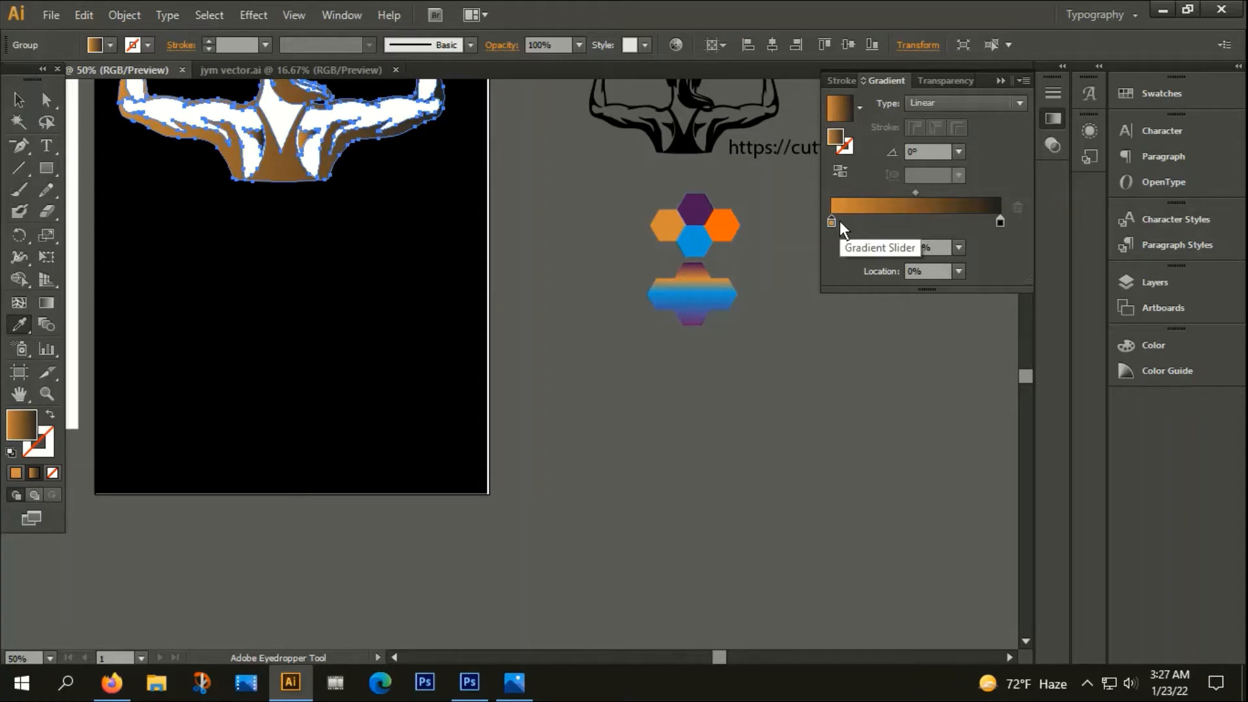
{"action": "left_click_drag", "start_coordinate": [839, 220], "coordinate": [875, 216]}
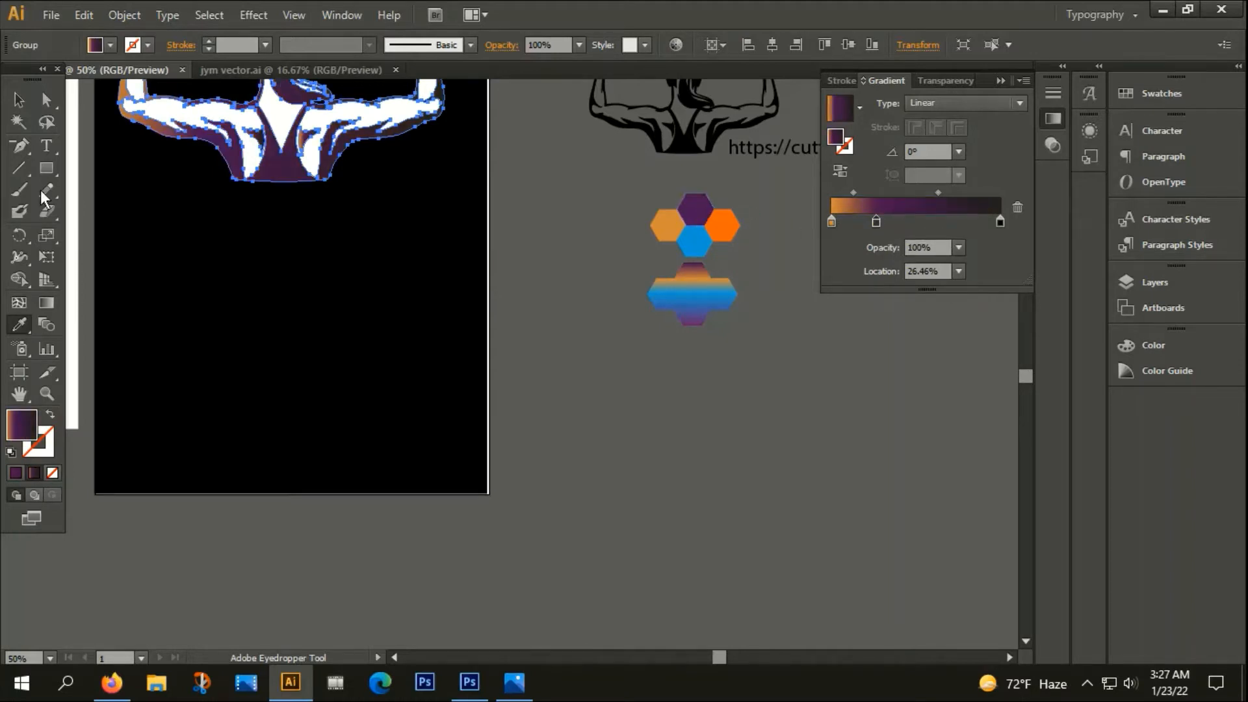
{"action": "left_click", "coordinate": [19, 104]}
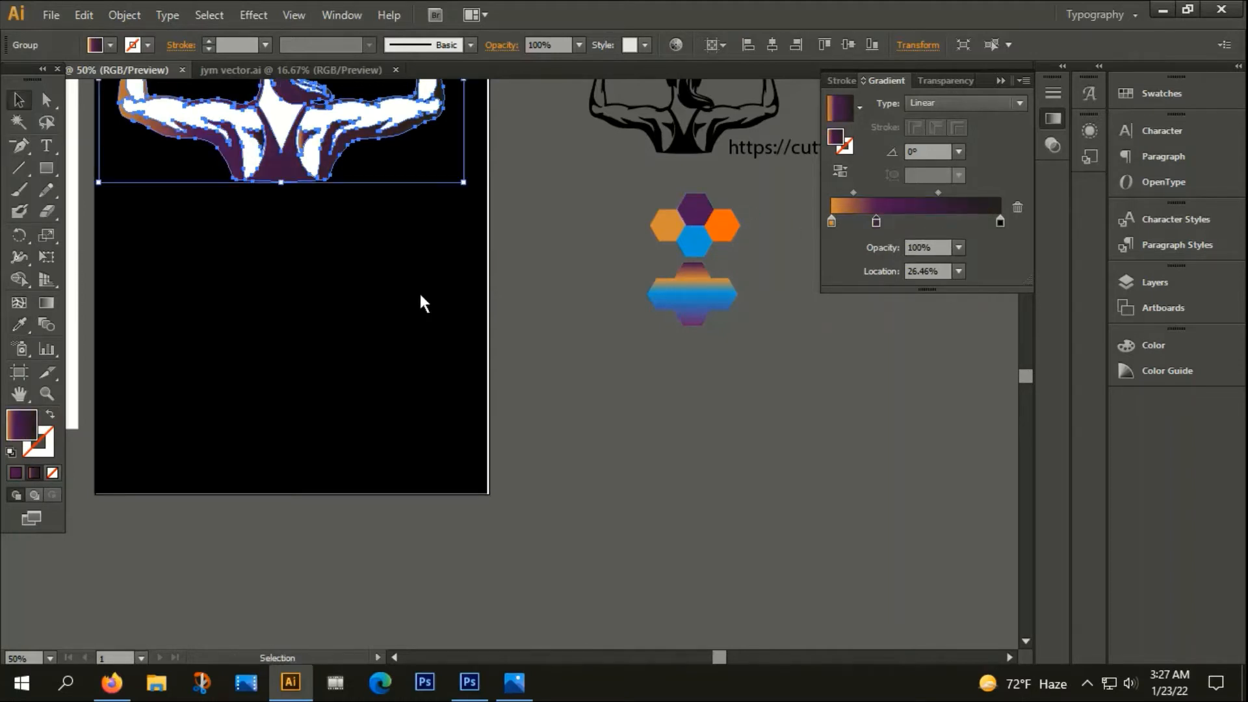
{"action": "left_click_drag", "start_coordinate": [430, 299], "coordinate": [477, 308]}
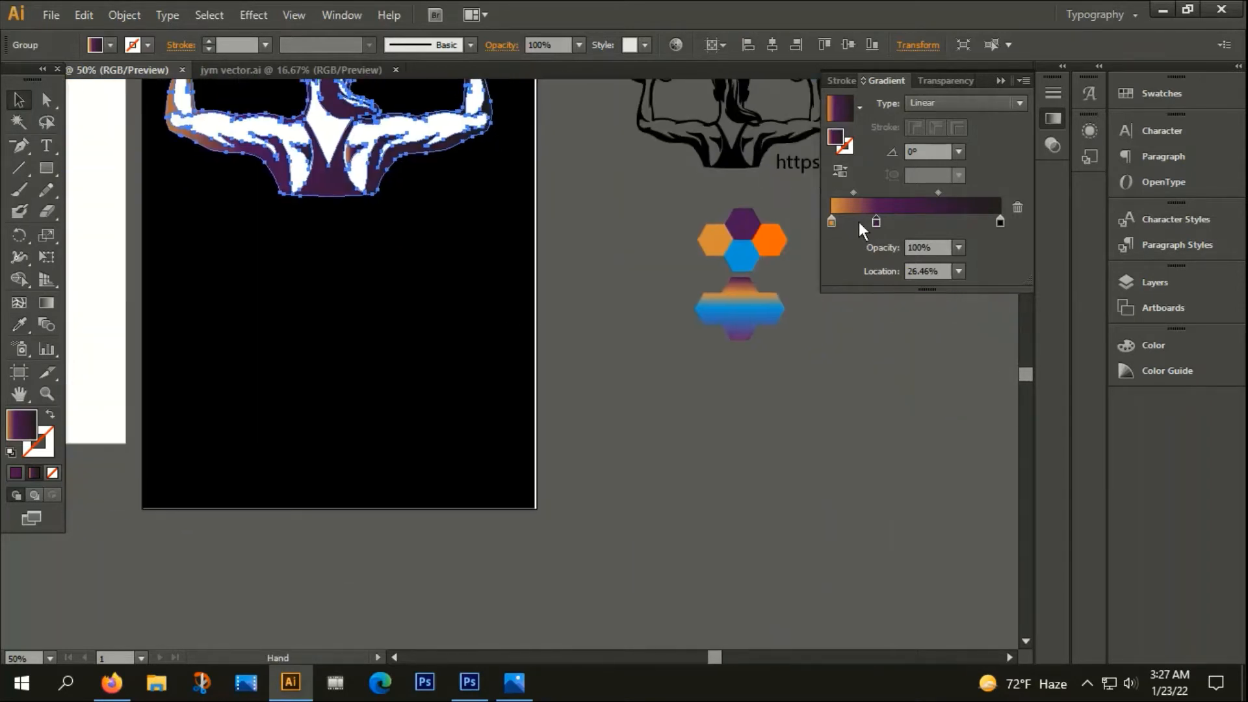
{"action": "left_click", "coordinate": [1017, 207]}
Color the figure gradient's starting stop with the purple hexagon's color and add a stop at about 33% in the light orange hexagon's color.
{"action": "left_click", "coordinate": [831, 222]}
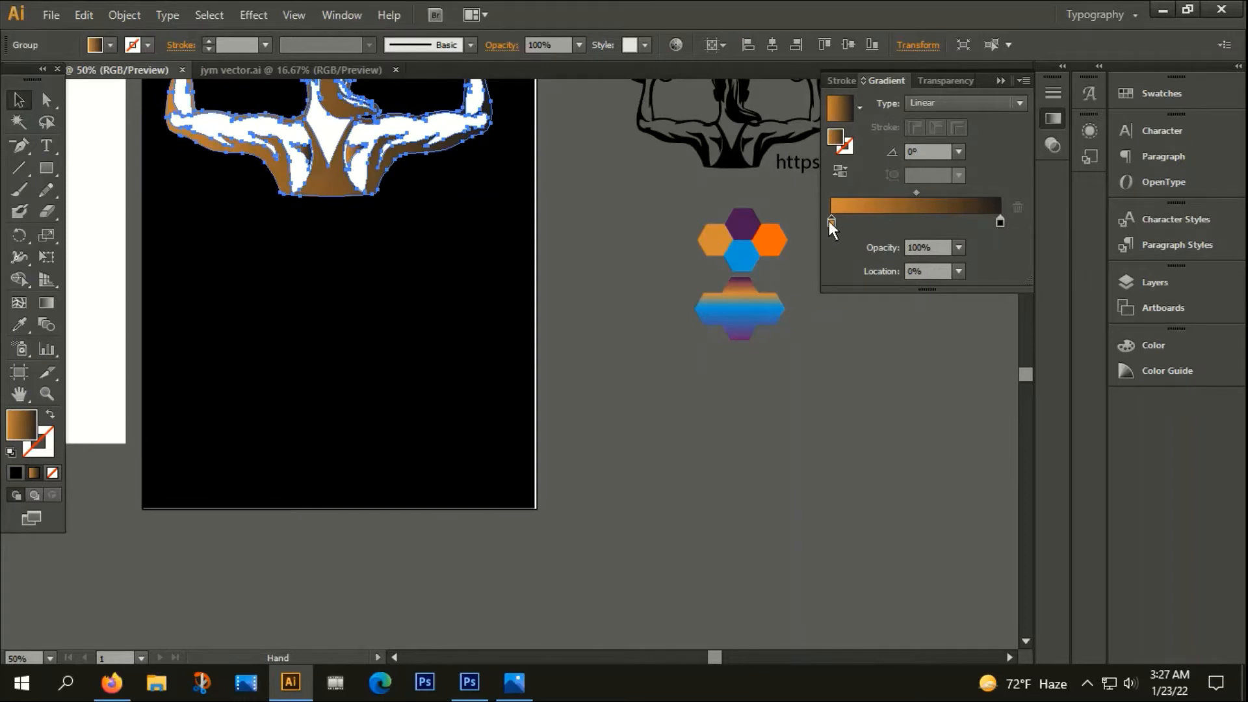
{"action": "left_click", "coordinate": [19, 325]}
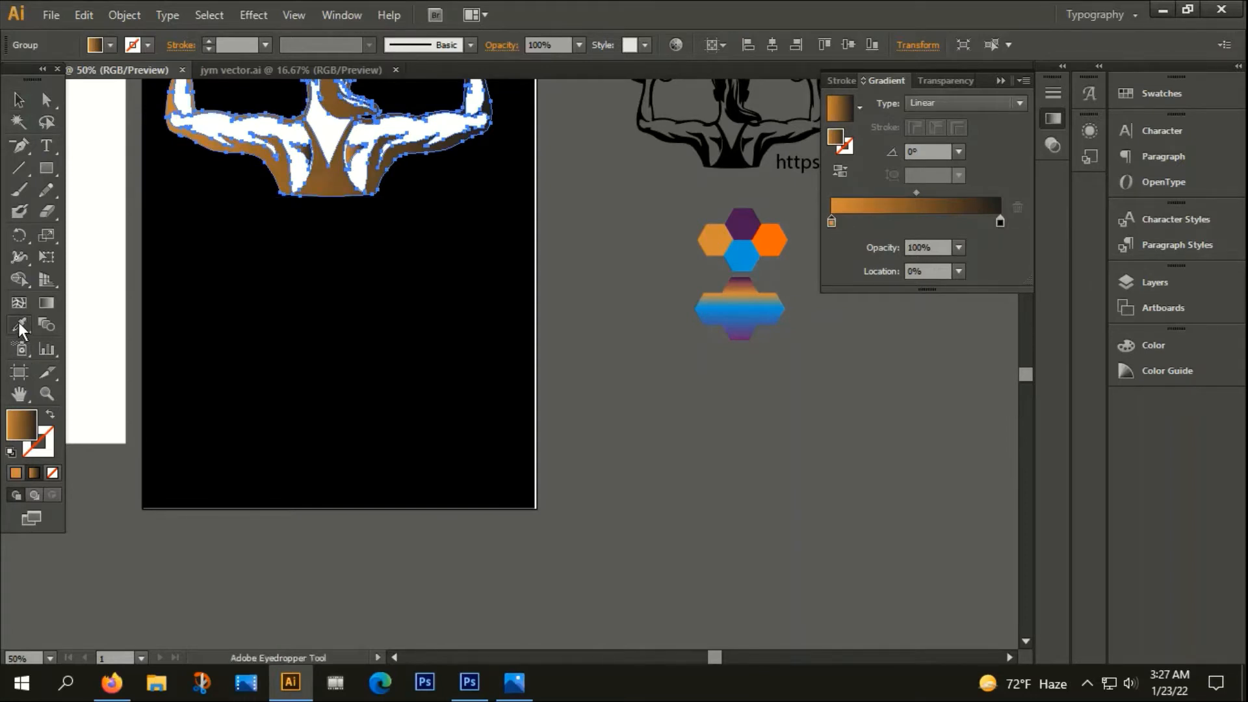
{"action": "left_click", "coordinate": [743, 216]}
{"action": "left_click", "coordinate": [852, 222]}
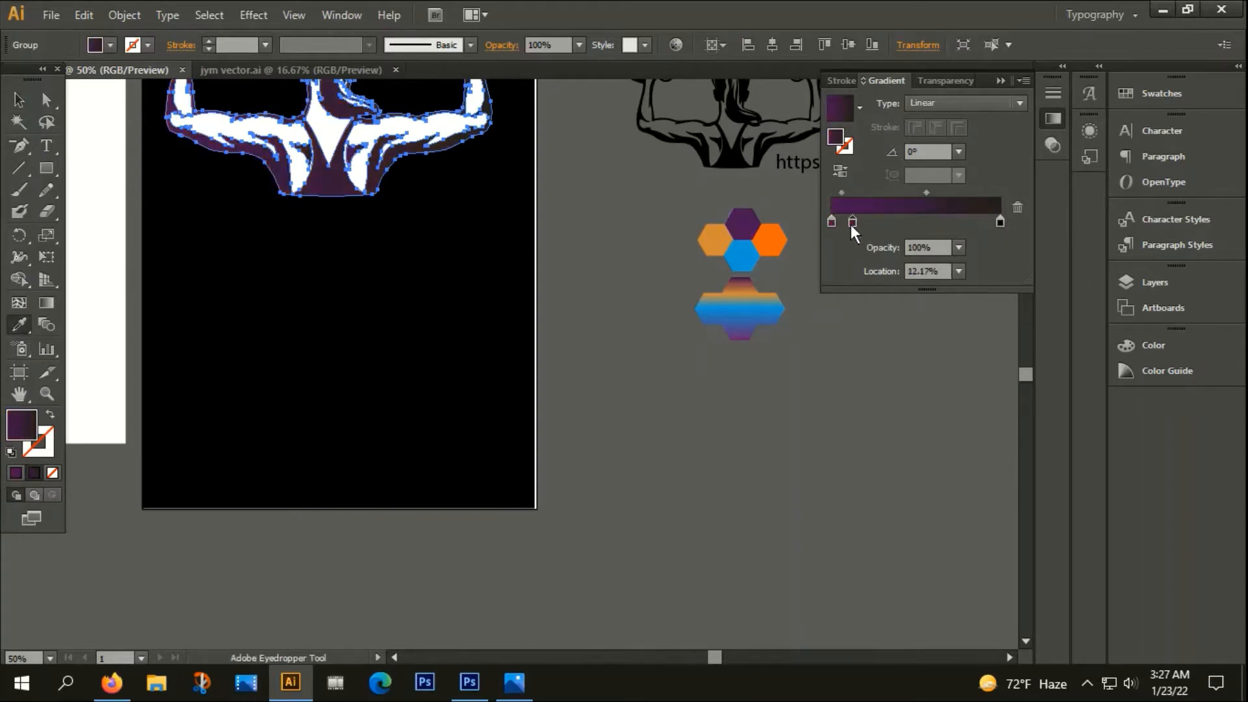
{"action": "left_click_drag", "start_coordinate": [850, 224], "coordinate": [886, 223]}
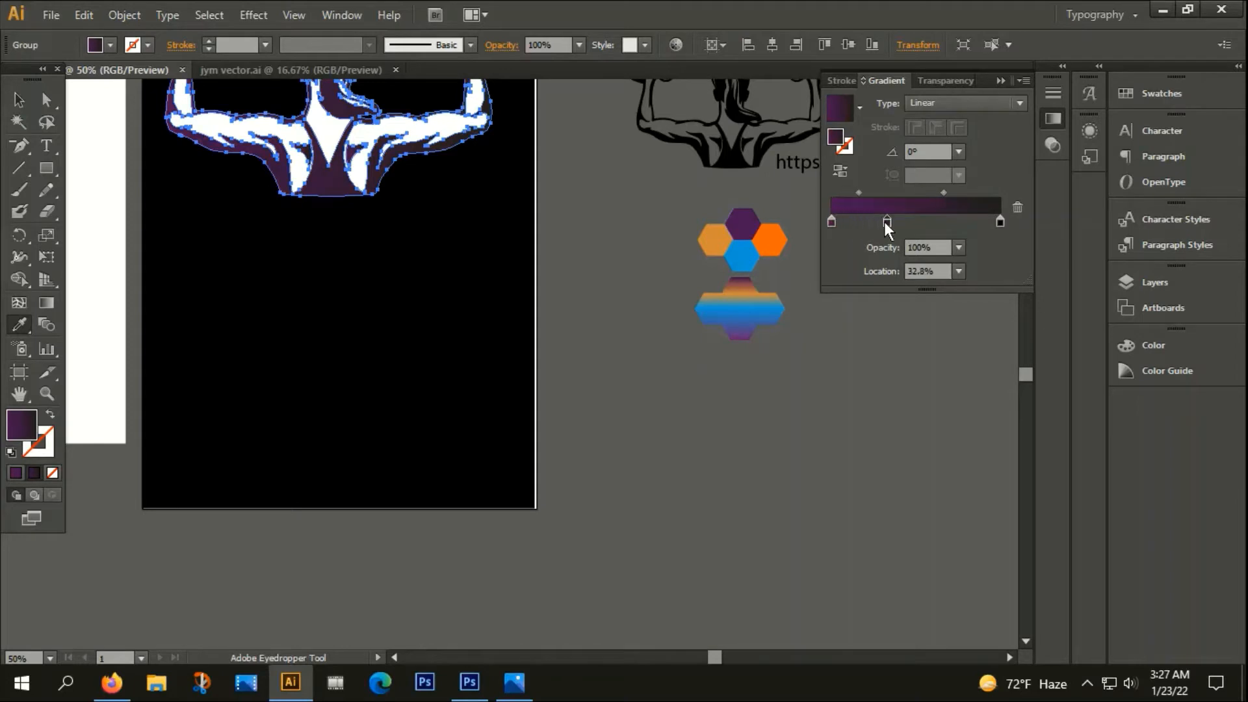
{"action": "left_click", "coordinate": [715, 248]}
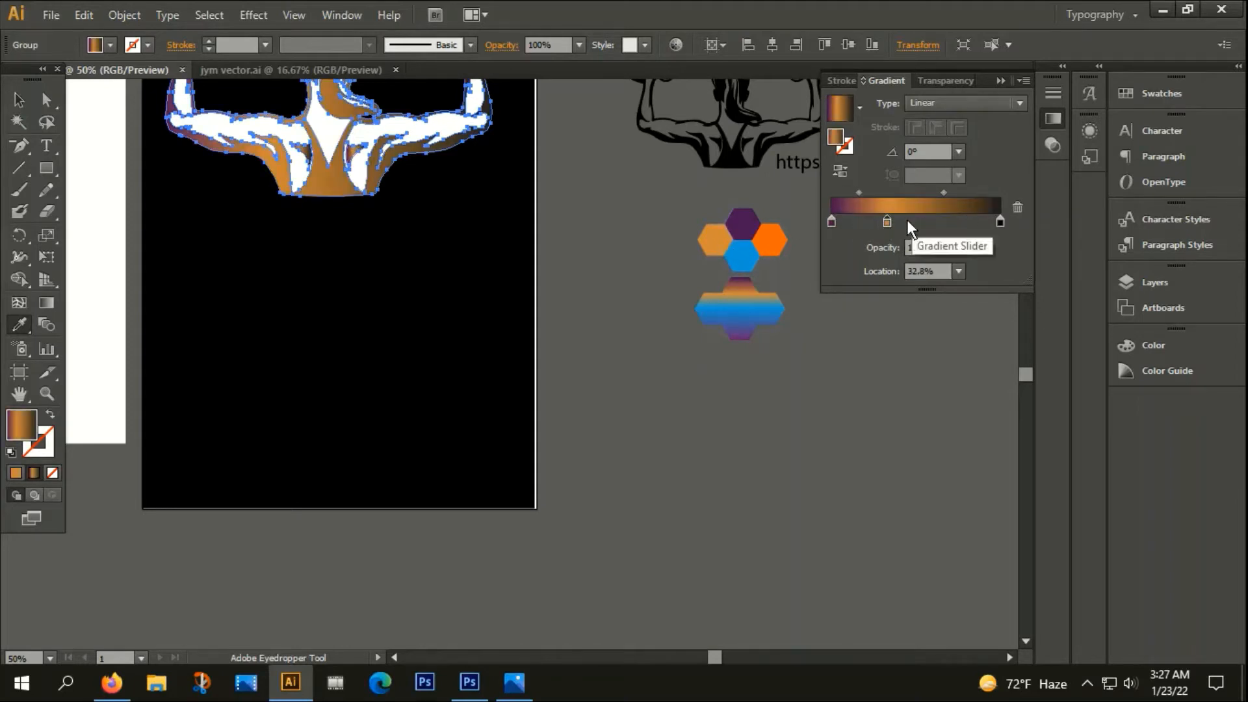
Add a gradient stop at about 69% in the blue hexagon's color and set the end stop to the purple hexagon's color.
{"action": "left_click_drag", "start_coordinate": [906, 221], "coordinate": [947, 222]}
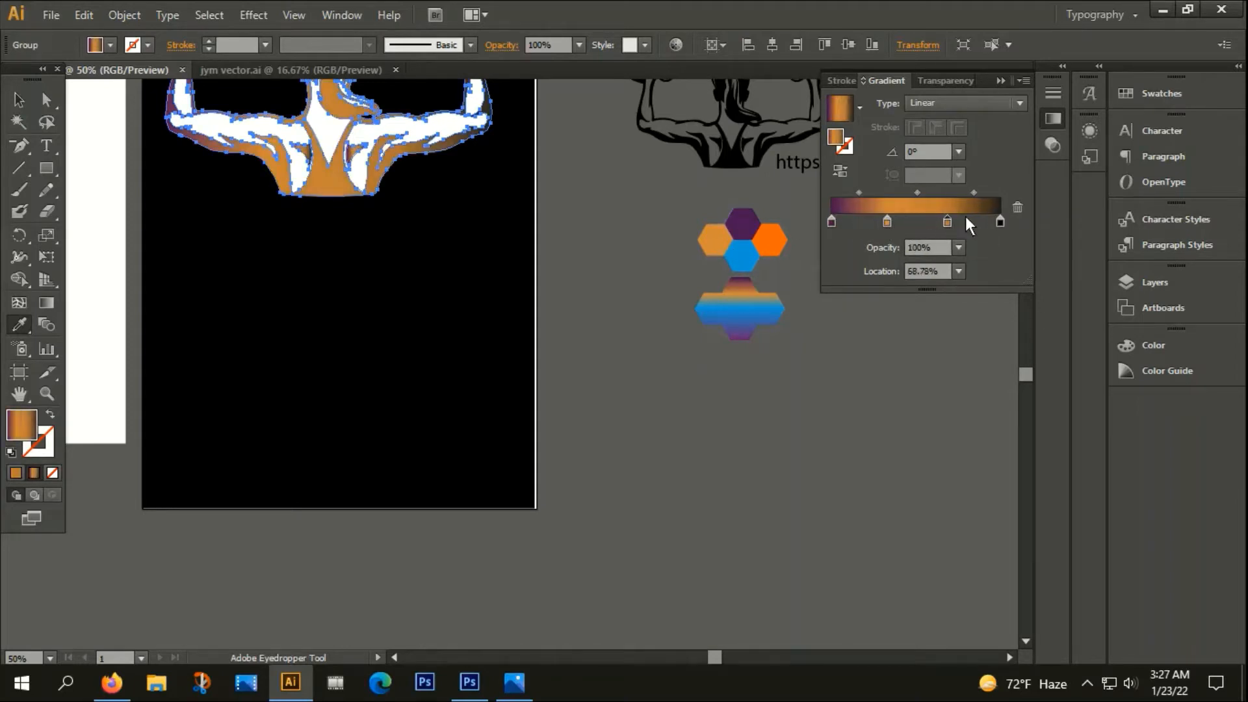
{"action": "left_click", "coordinate": [746, 257]}
{"action": "left_click", "coordinate": [999, 221]}
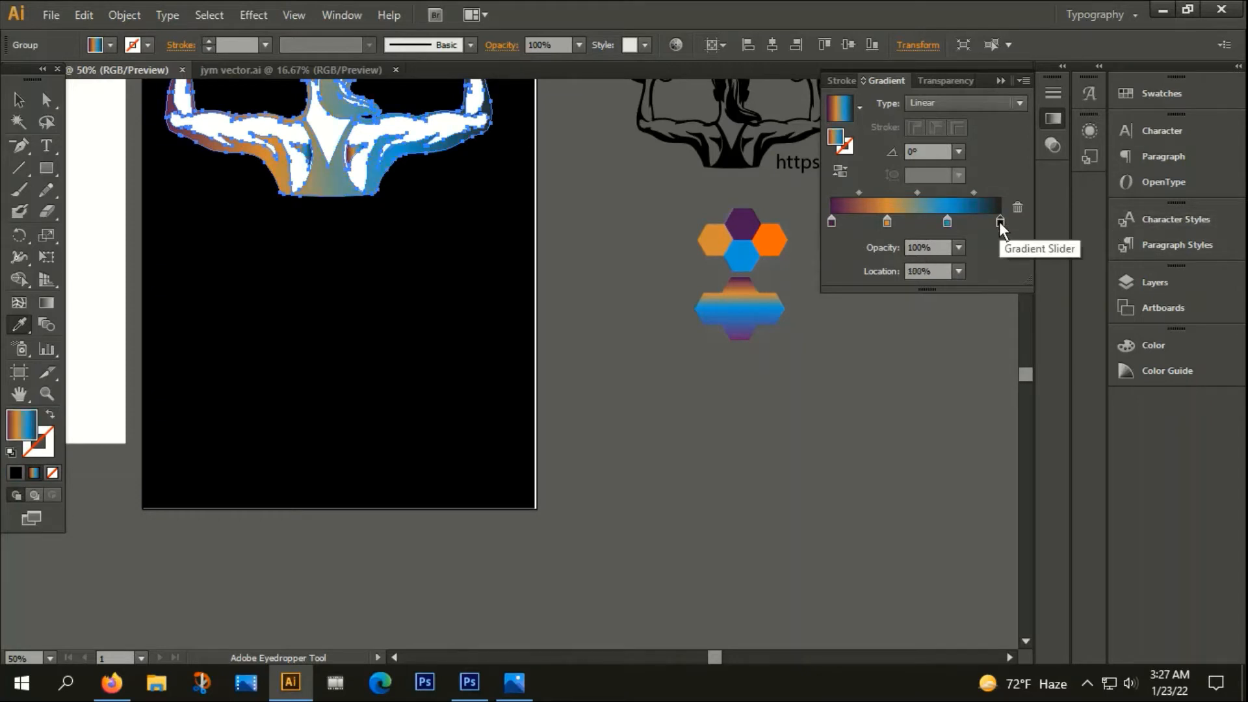
{"action": "left_click", "coordinate": [750, 220]}
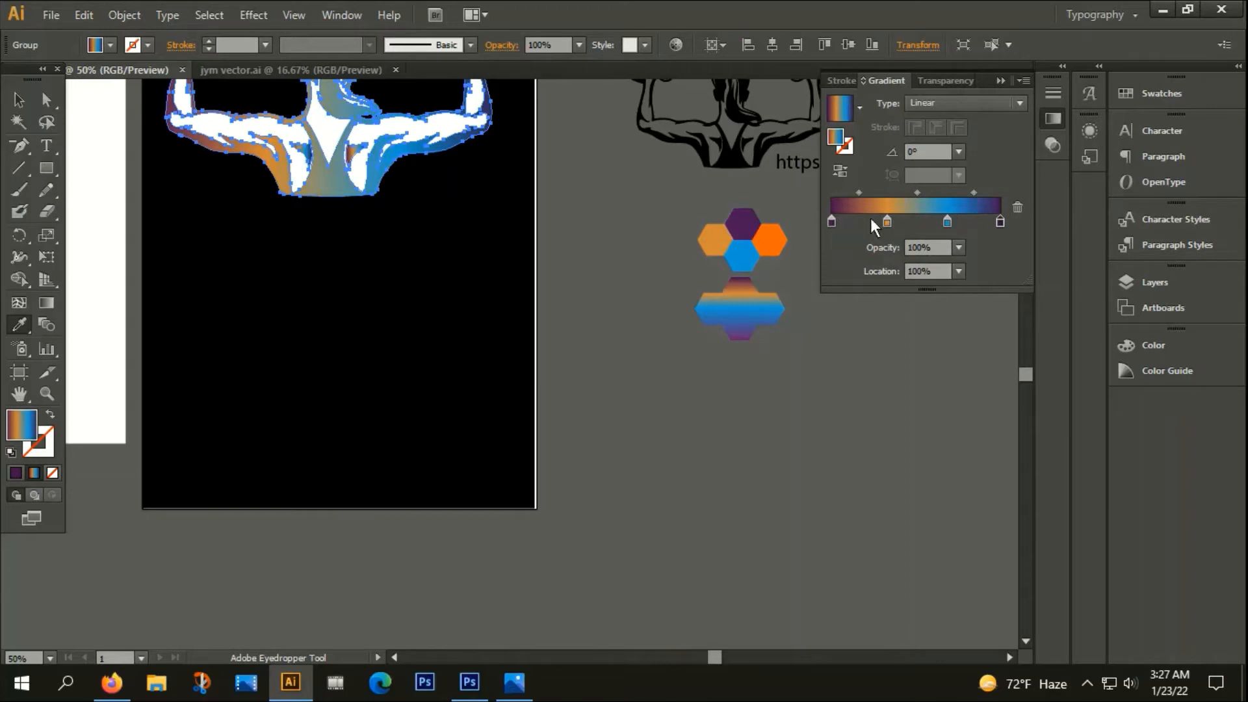
Set the figure's linear gradient angle to -90° and deselect the figure.
{"action": "left_click", "coordinate": [959, 152]}
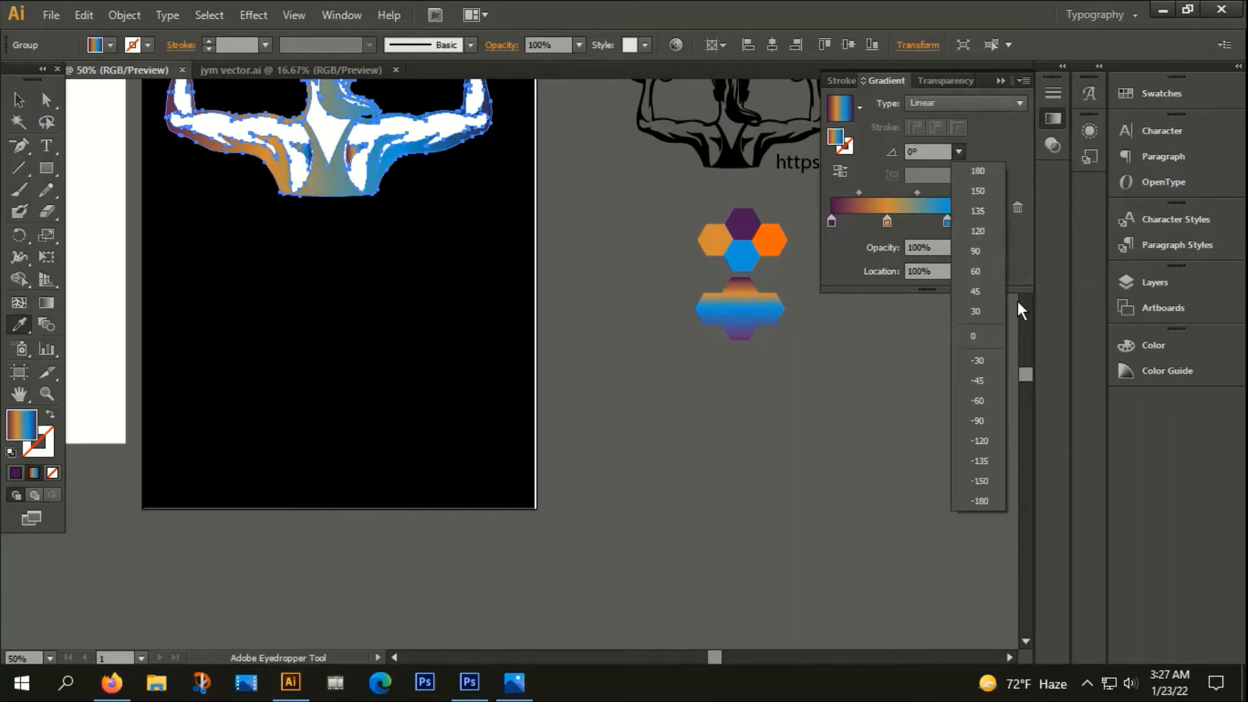
{"action": "left_click", "coordinate": [981, 419]}
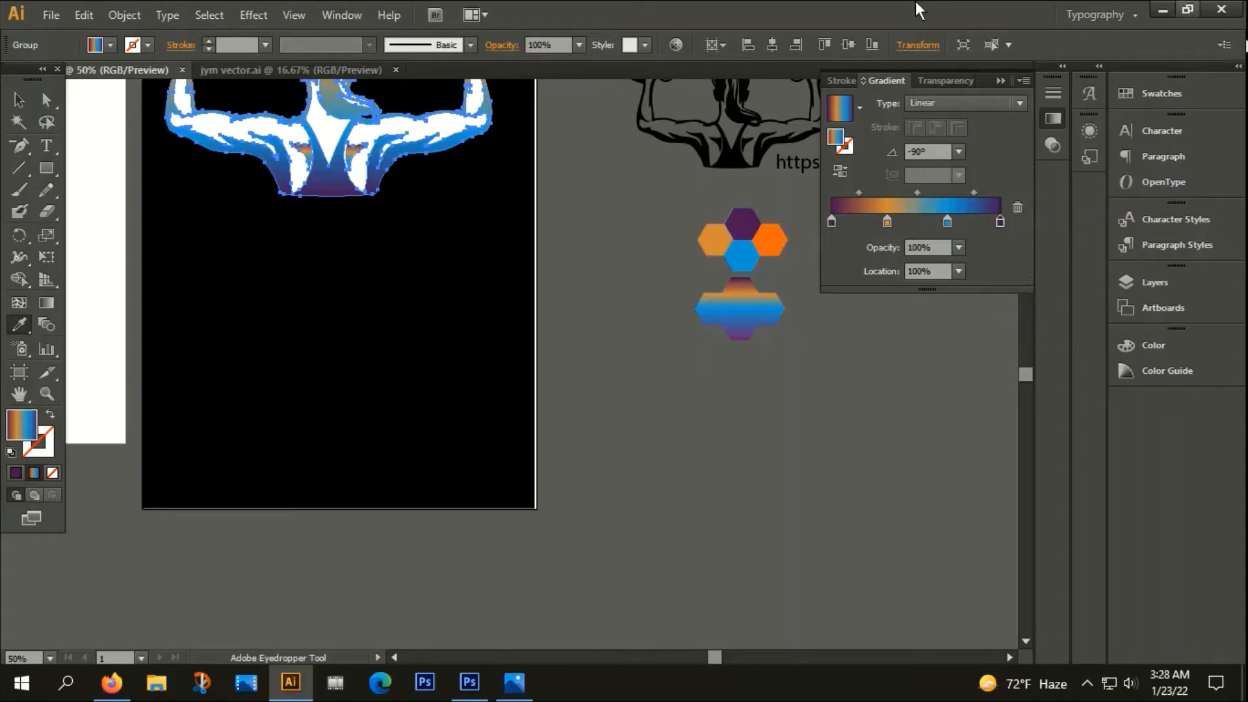
{"action": "left_click", "coordinate": [19, 100]}
{"action": "left_click", "coordinate": [594, 279]}
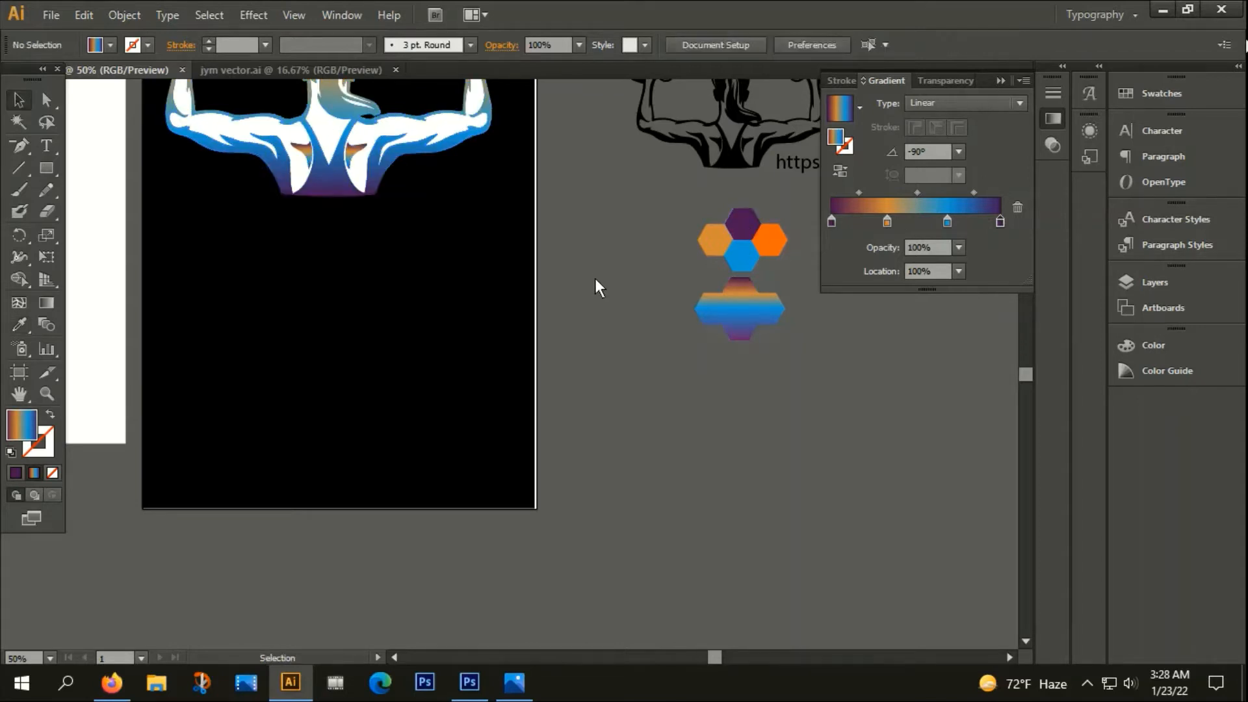
{"action": "left_click_drag", "start_coordinate": [573, 312], "coordinate": [641, 448]}
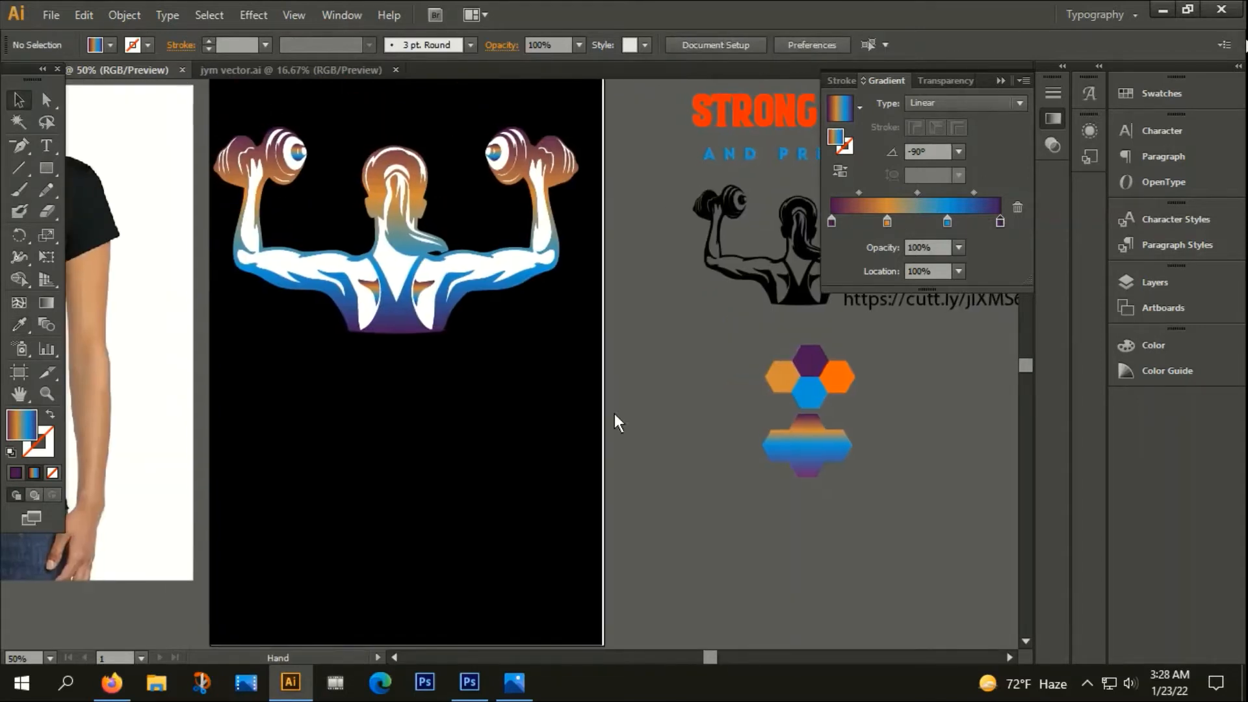
Change the fill of the weightlifter's white shape group to black.
{"action": "left_click", "coordinate": [446, 278]}
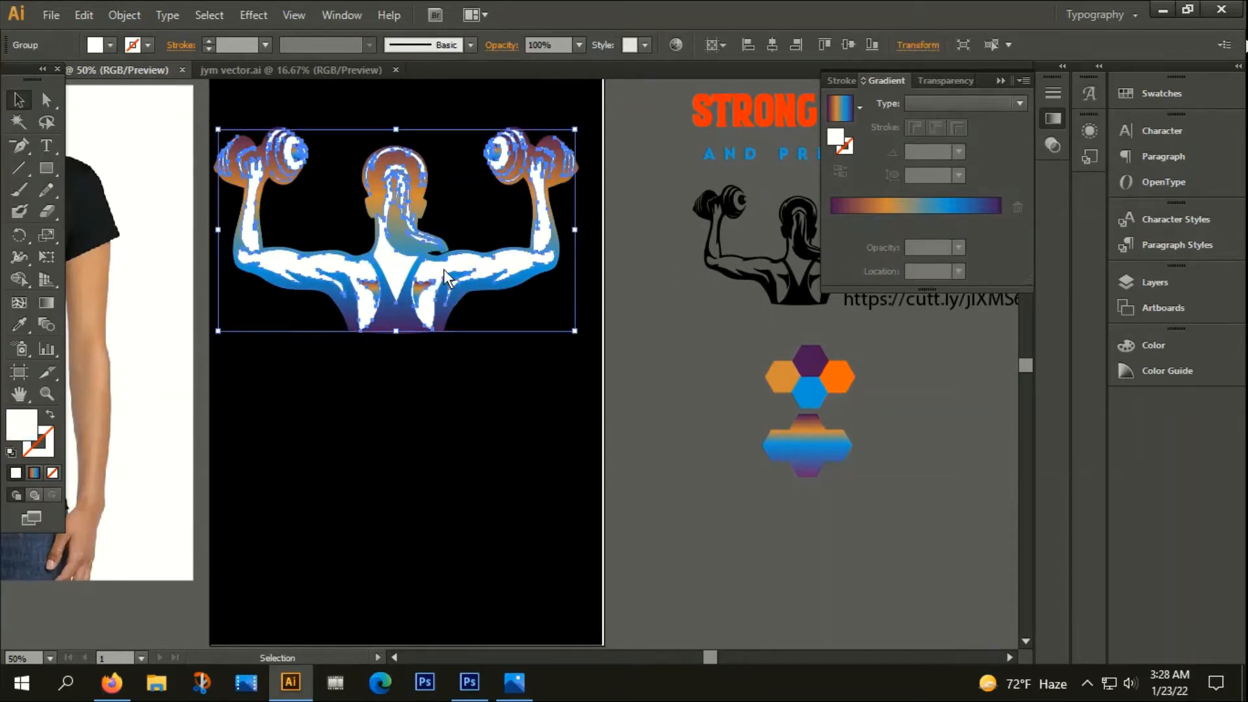
{"action": "left_click", "coordinate": [525, 393]}
{"action": "left_click", "coordinate": [439, 270]}
{"action": "double_click", "coordinate": [29, 429]}
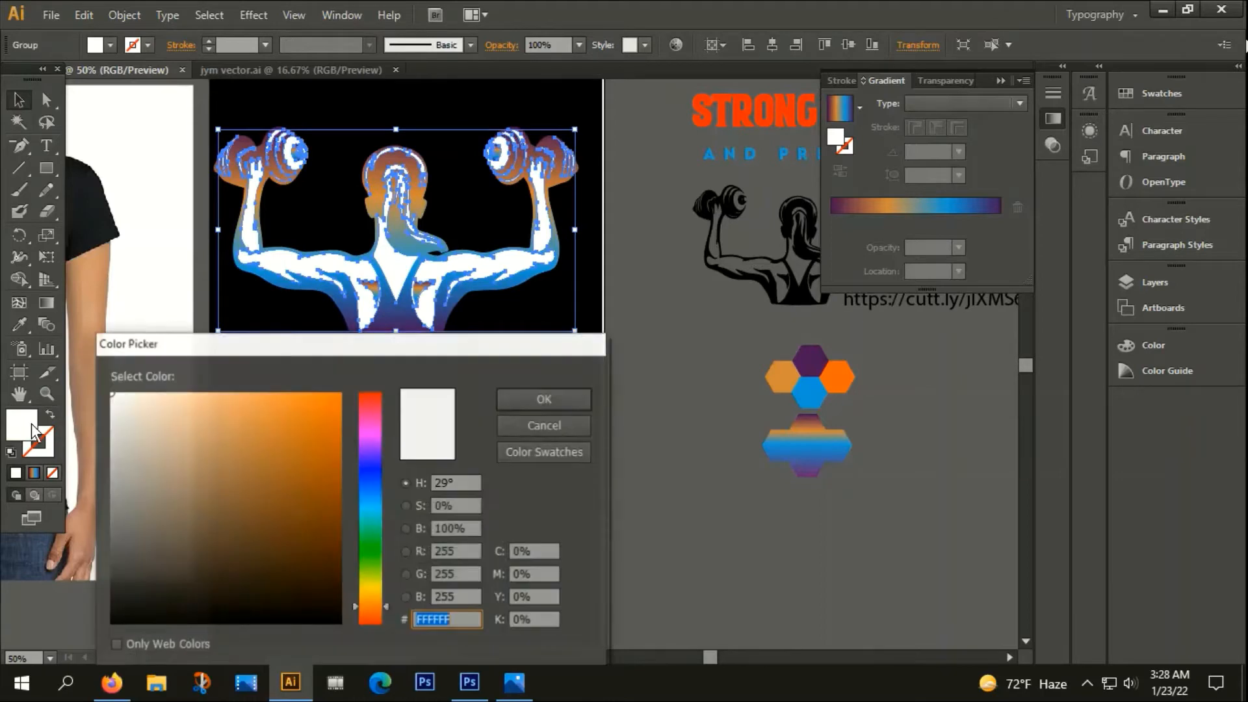
{"action": "left_click", "coordinate": [340, 622]}
{"action": "left_click", "coordinate": [539, 394]}
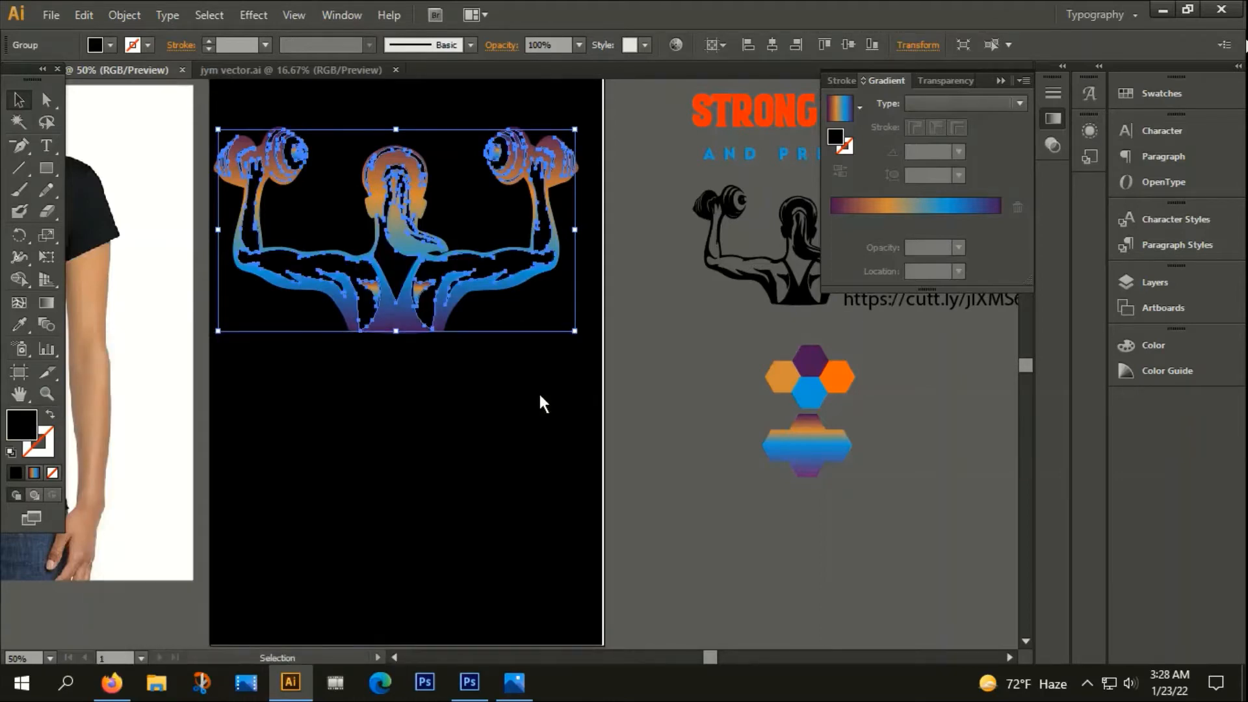
Paste a copy of the gradient shape group in back of the original and offset it slightly to the right and downward.
{"action": "key", "text": "ctrl+minus"}
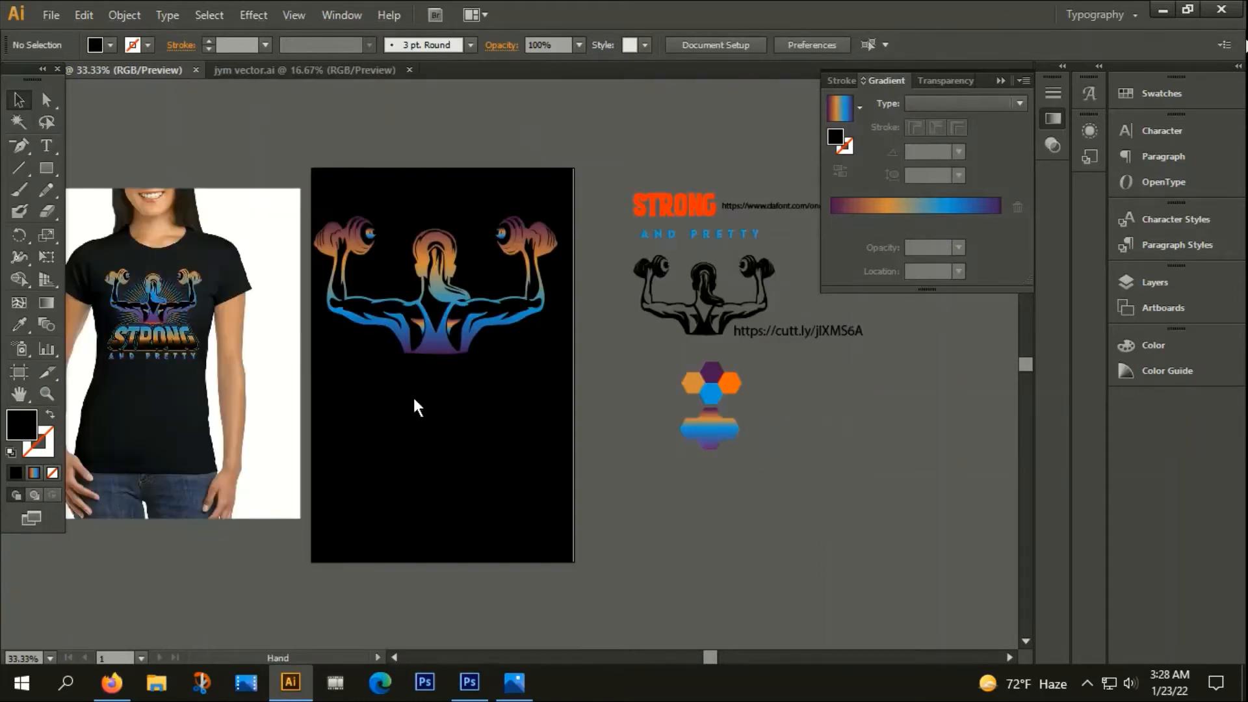
{"action": "left_click_drag", "start_coordinate": [412, 398], "coordinate": [485, 399]}
{"action": "scroll", "coordinate": [489, 407], "scroll_direction": "up", "scroll_amount": 4}
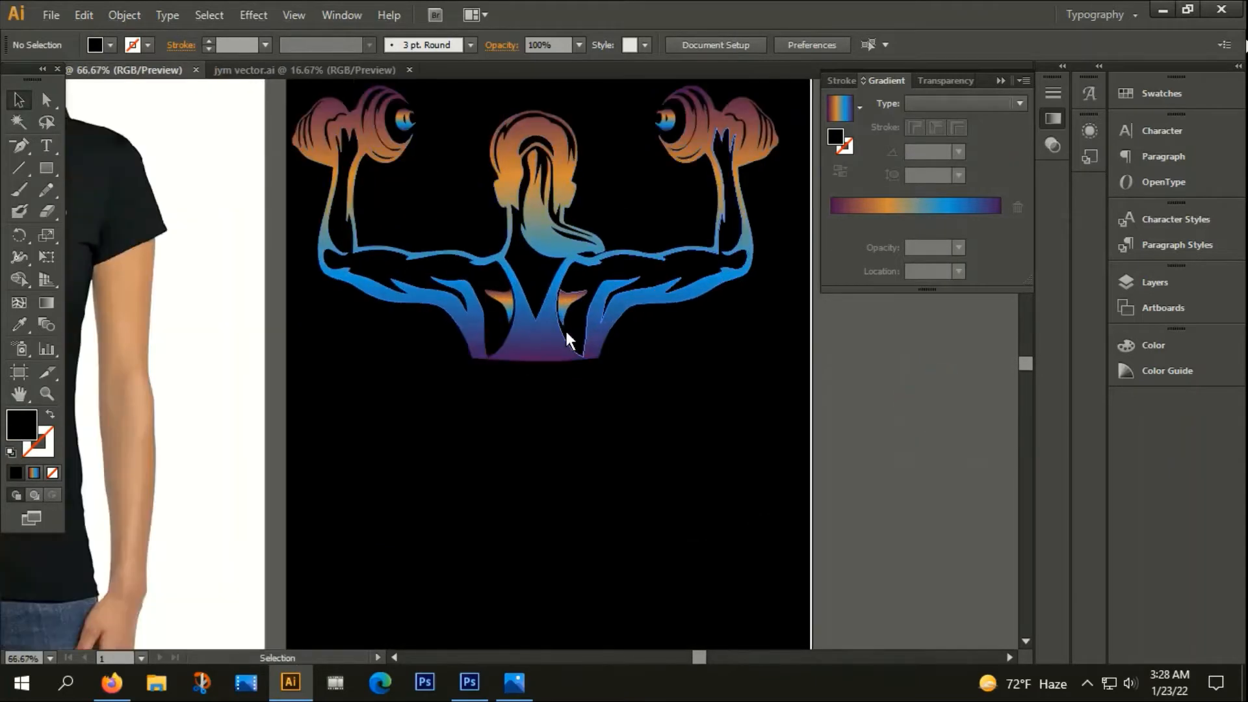
{"action": "left_click", "coordinate": [528, 310]}
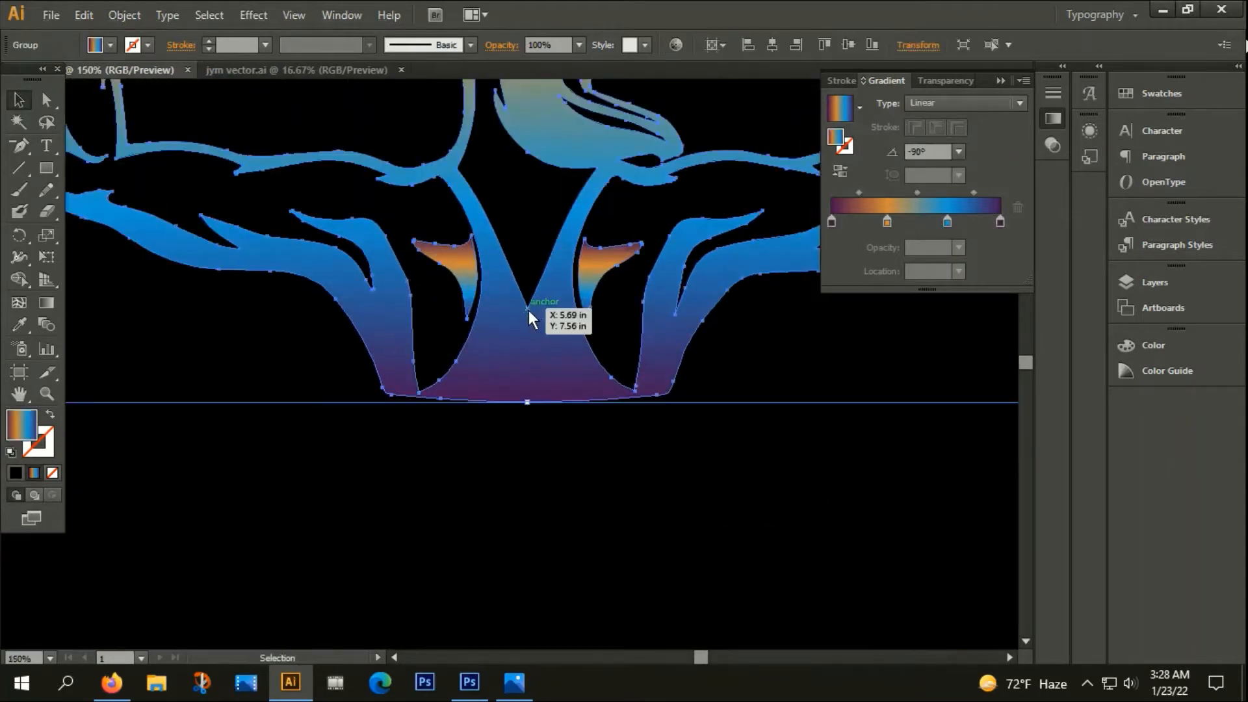
{"action": "scroll", "coordinate": [528, 314], "scroll_direction": "down", "scroll_amount": 1}
{"action": "left_click", "coordinate": [78, 17]}
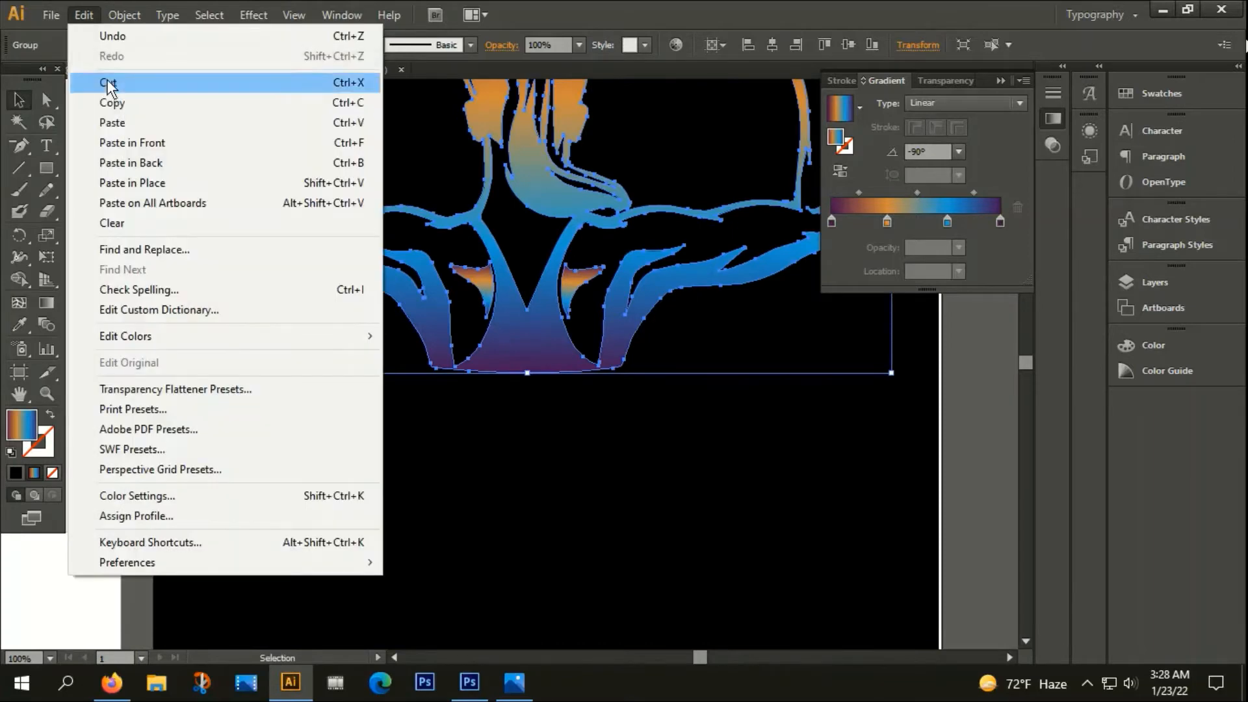
{"action": "left_click", "coordinate": [108, 103]}
{"action": "left_click", "coordinate": [84, 15]}
{"action": "left_click", "coordinate": [146, 163]}
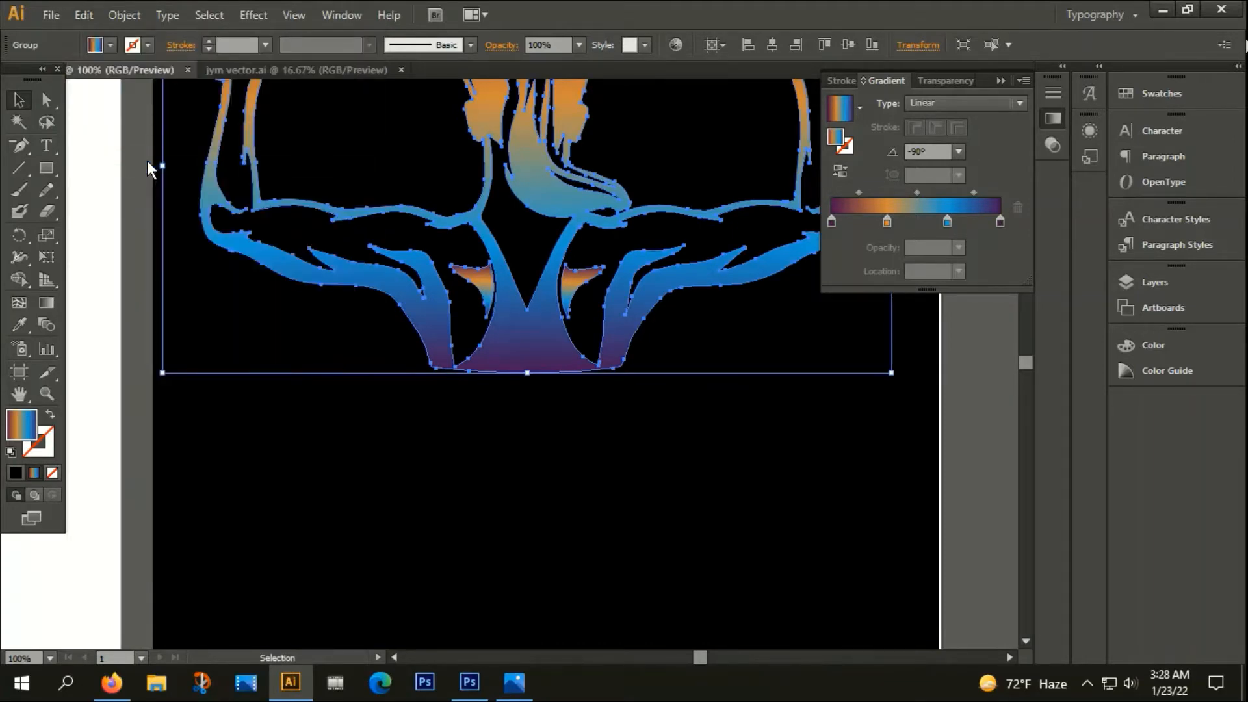
{"action": "key", "text": "Right"}
{"action": "key", "text": "Right"}
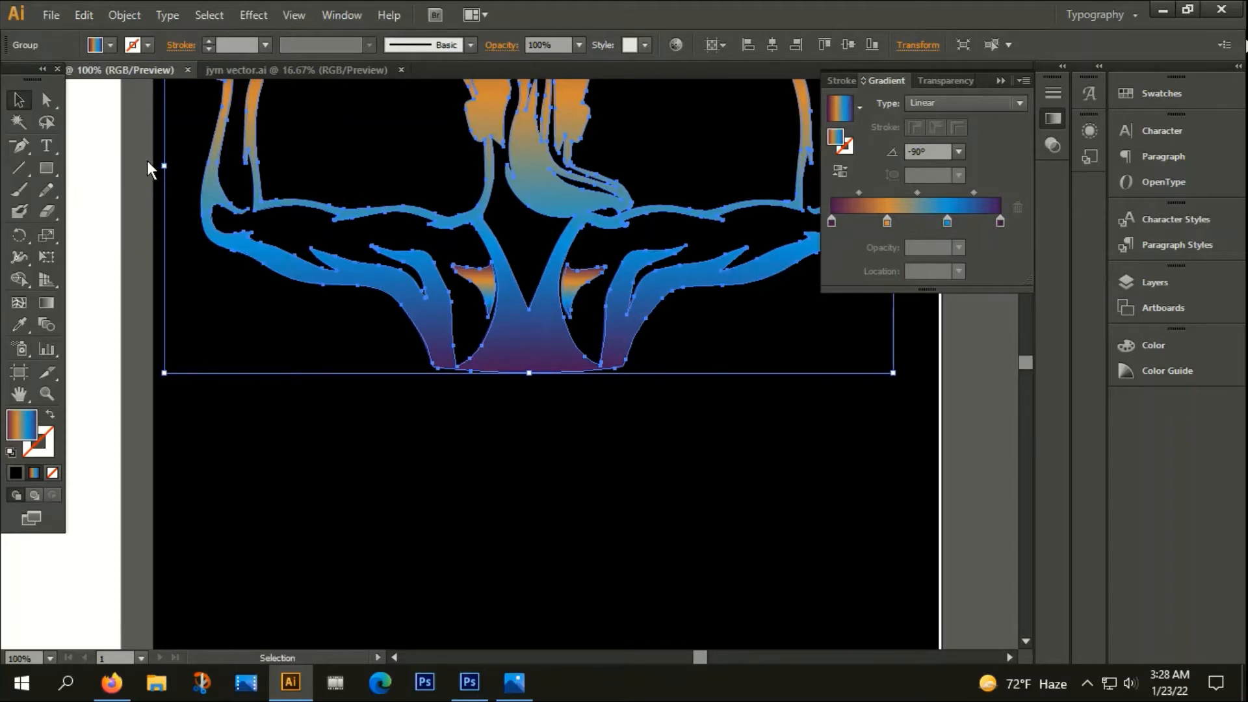
Fill the offset copy behind the figure with solid orange sampled from the bright orange hexagon.
{"action": "scroll", "coordinate": [117, 440], "scroll_direction": "down", "scroll_amount": 1}
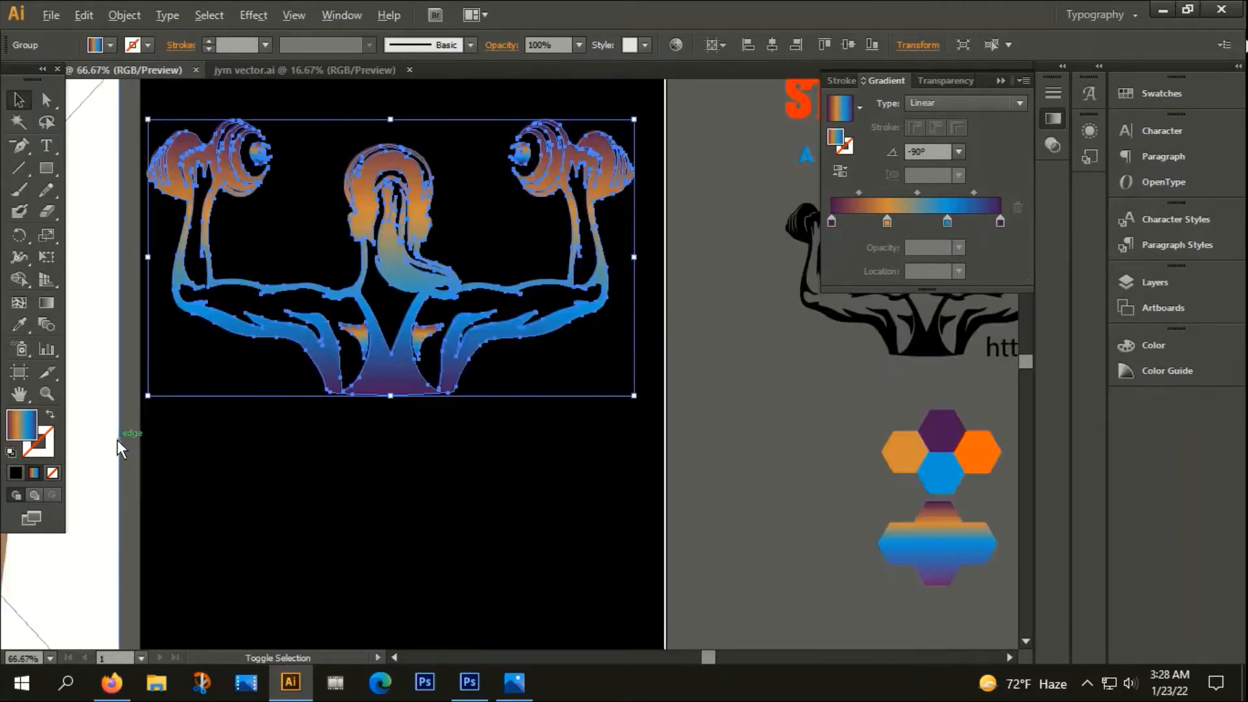
{"action": "scroll", "coordinate": [117, 440], "scroll_direction": "down", "scroll_amount": 1}
{"action": "key", "text": "i"}
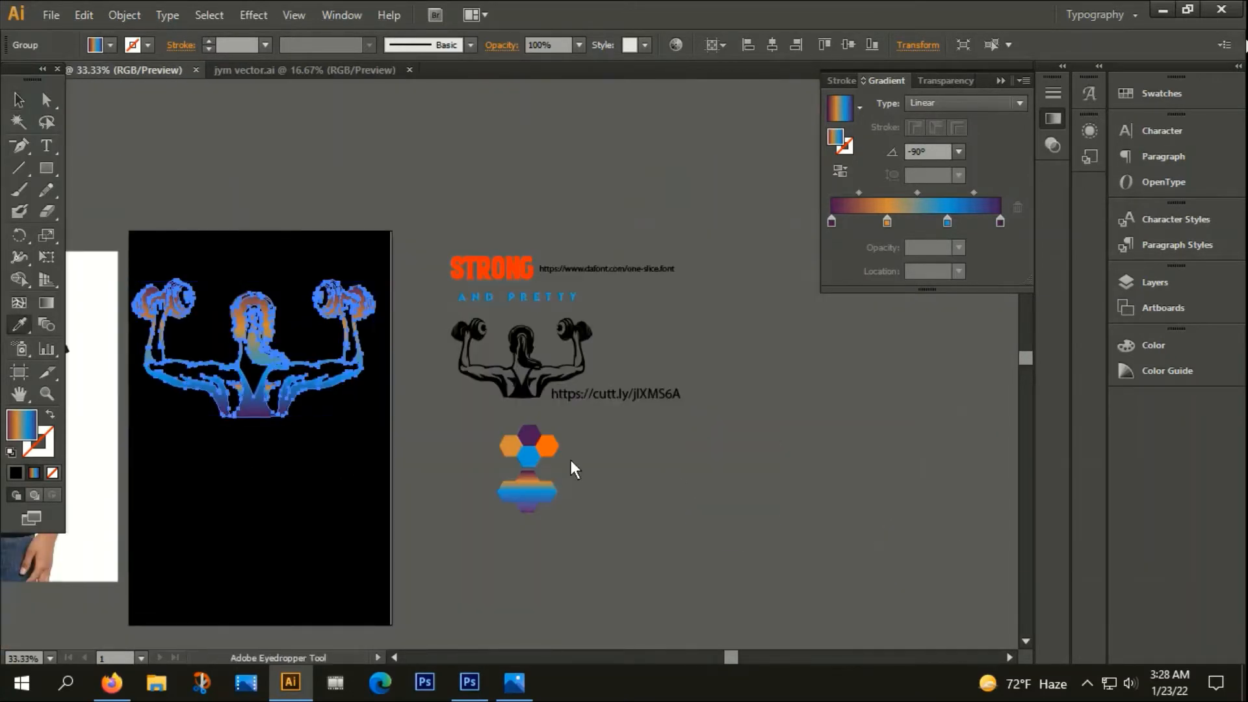
{"action": "scroll", "coordinate": [564, 453], "scroll_direction": "up", "scroll_amount": 2}
{"action": "left_click", "coordinate": [525, 431]}
{"action": "scroll", "coordinate": [532, 453], "scroll_direction": "down", "scroll_amount": 2}
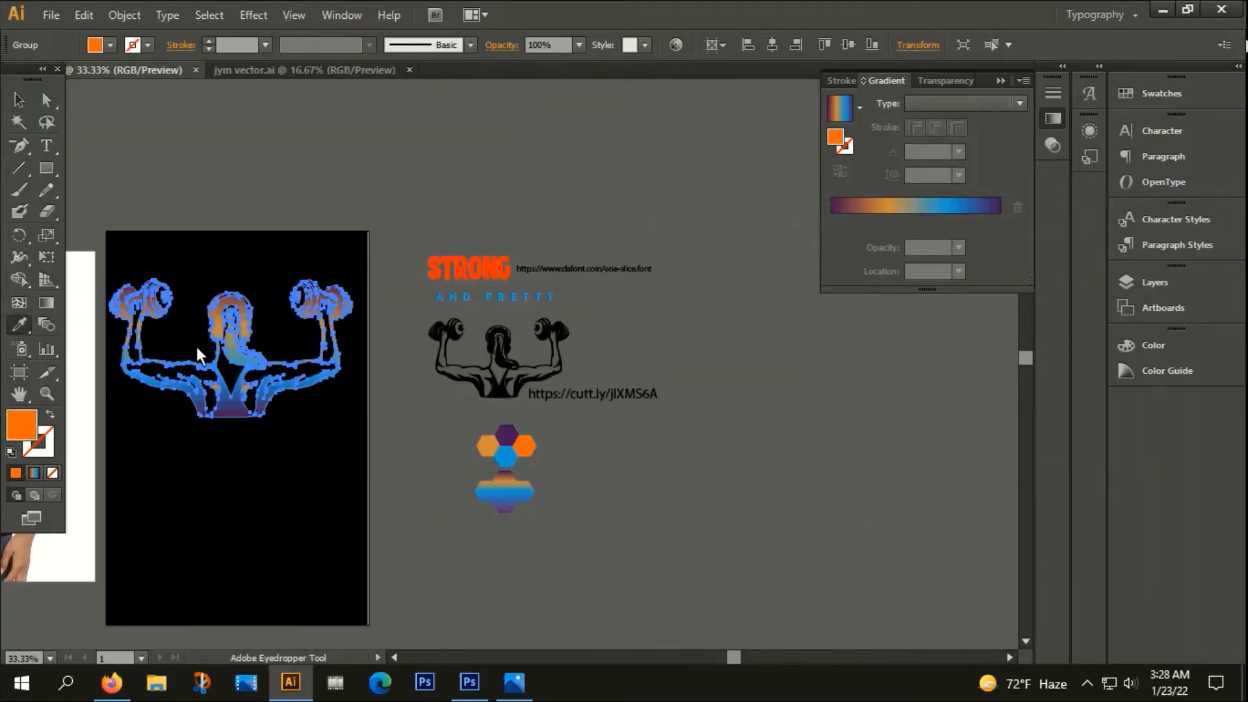
{"action": "scroll", "coordinate": [168, 413], "scroll_direction": "up", "scroll_amount": 4}
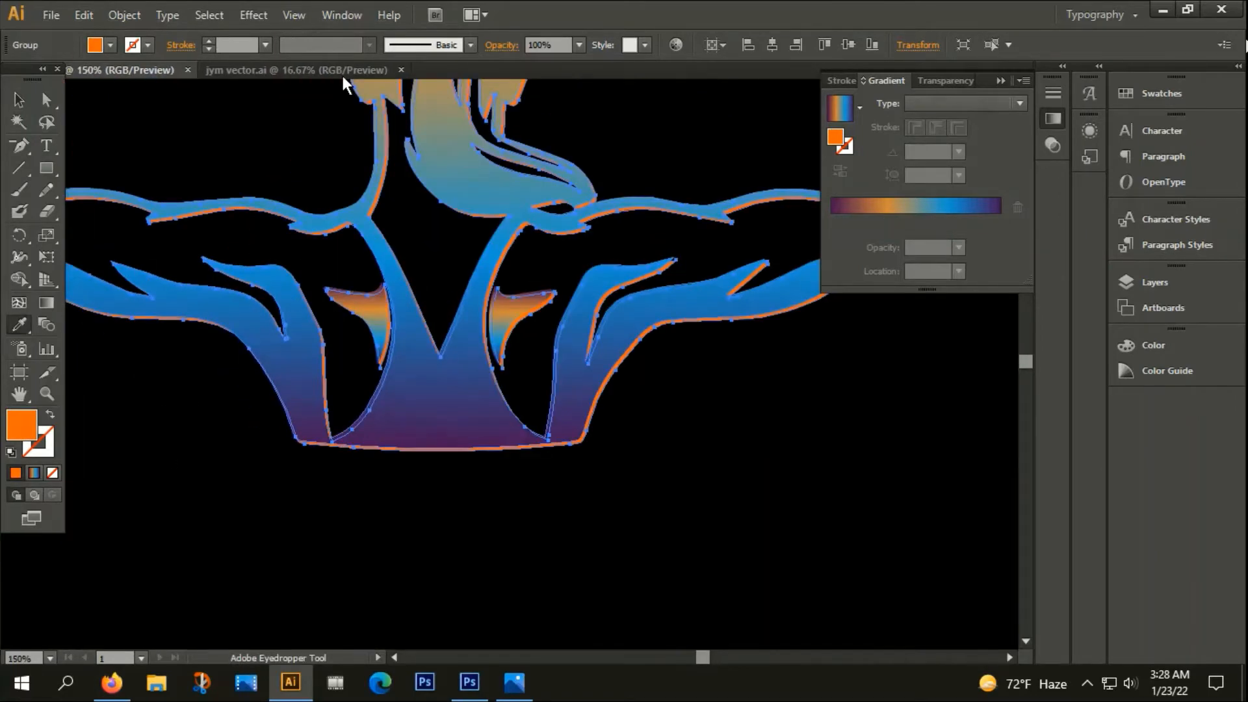
Fine-tune the orange copy's offset behind the gradient figure with small horizontal and vertical nudges.
{"action": "key", "text": "v"}
{"action": "scroll", "coordinate": [354, 403], "scroll_direction": "up", "scroll_amount": 3}
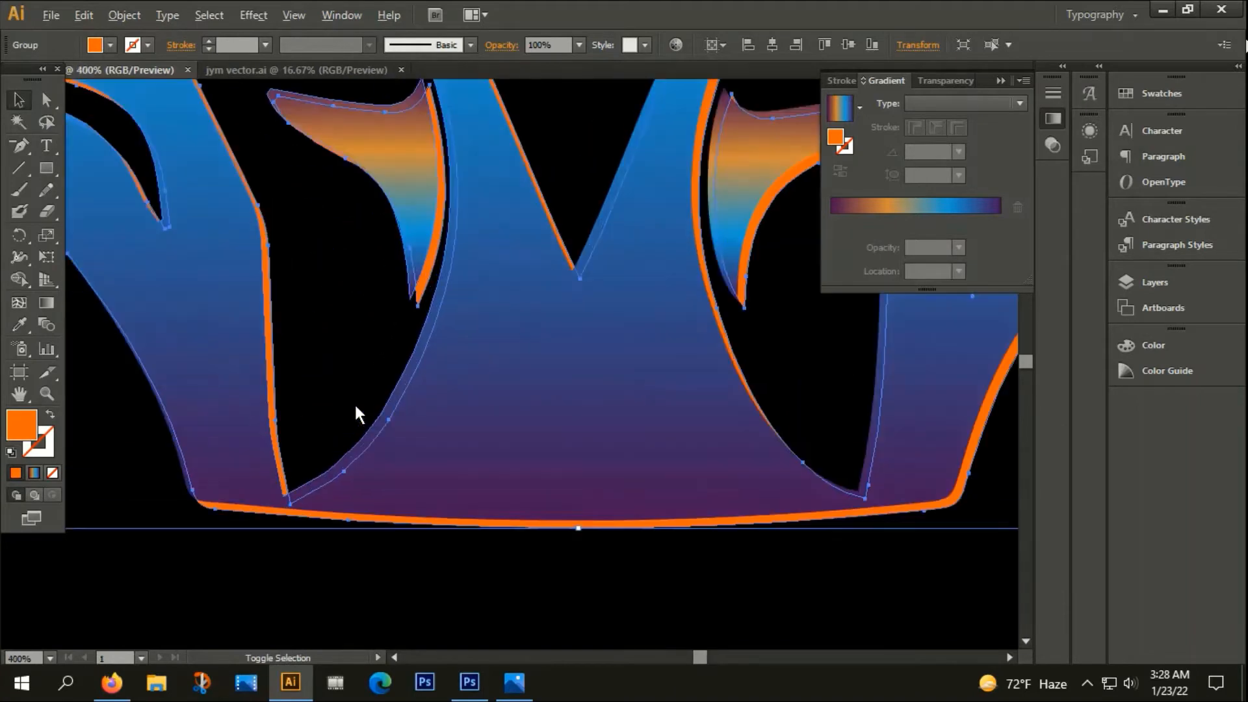
{"action": "key", "text": "Right"}
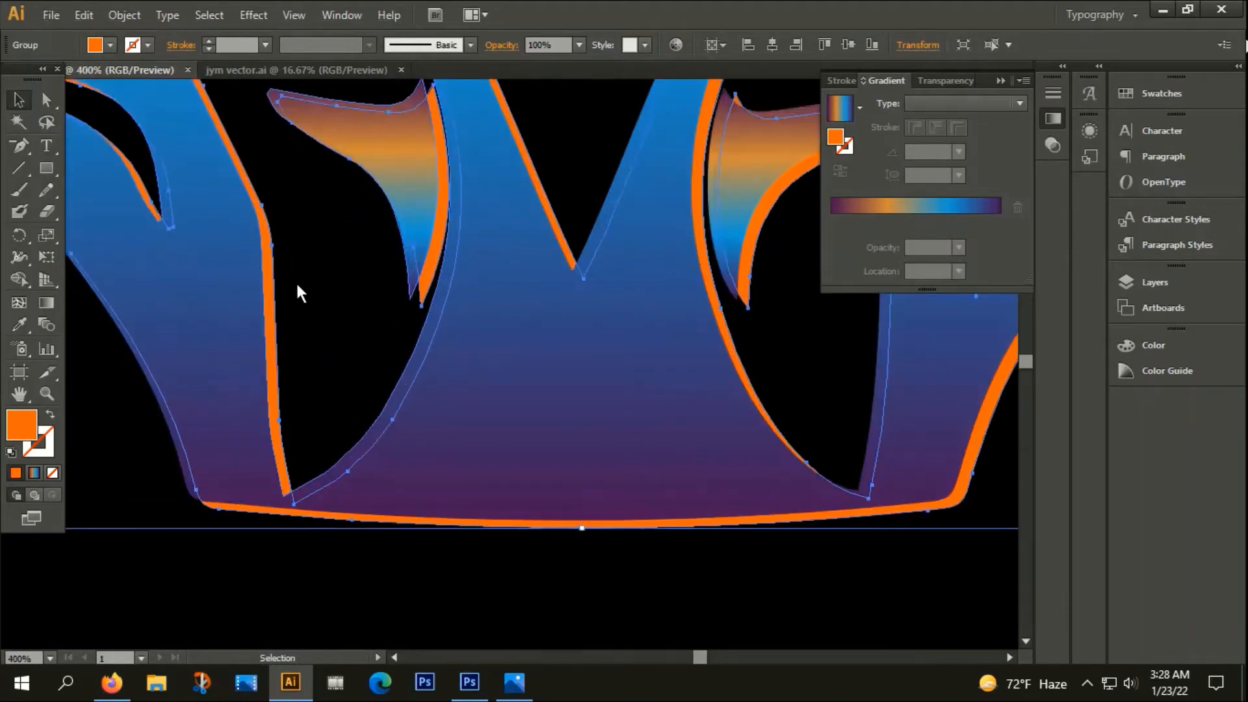
{"action": "key", "text": "Up"}
{"action": "key", "text": "Down"}
{"action": "key", "text": "Left"}
Group the black, gradient and orange layers of the weightlifter figure into one object.
{"action": "left_click", "coordinate": [303, 365]}
{"action": "scroll", "coordinate": [306, 366], "scroll_direction": "down", "scroll_amount": 3}
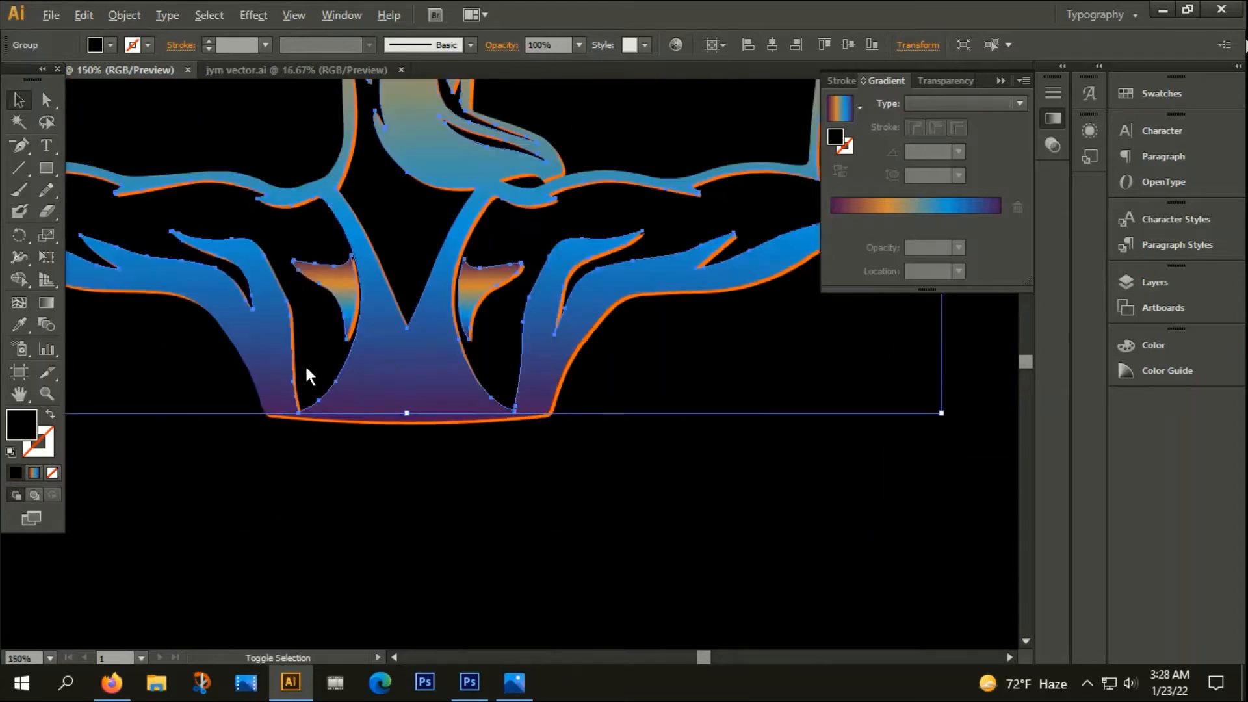
{"action": "scroll", "coordinate": [306, 364], "scroll_direction": "down", "scroll_amount": 2}
{"action": "scroll", "coordinate": [310, 364], "scroll_direction": "down", "scroll_amount": 1}
{"action": "left_click_drag", "start_coordinate": [364, 505], "coordinate": [462, 512]}
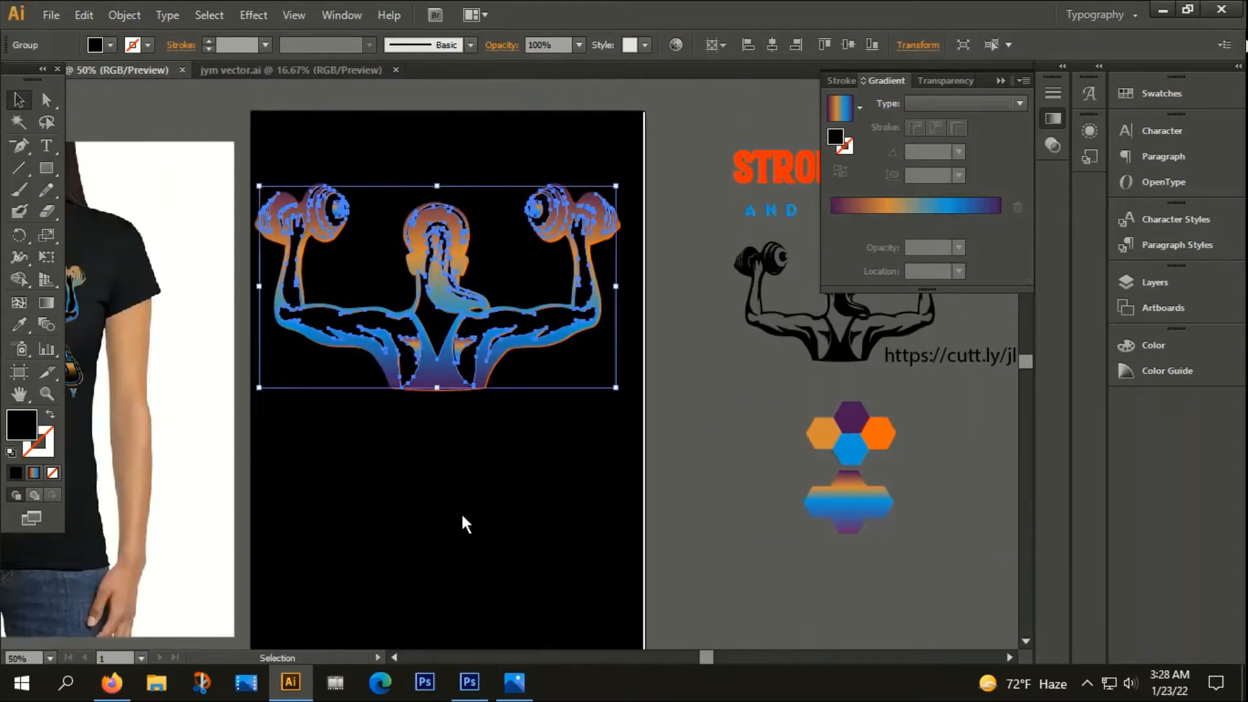
{"action": "left_click_drag", "start_coordinate": [275, 148], "coordinate": [455, 348]}
{"action": "right_click", "coordinate": [421, 253]}
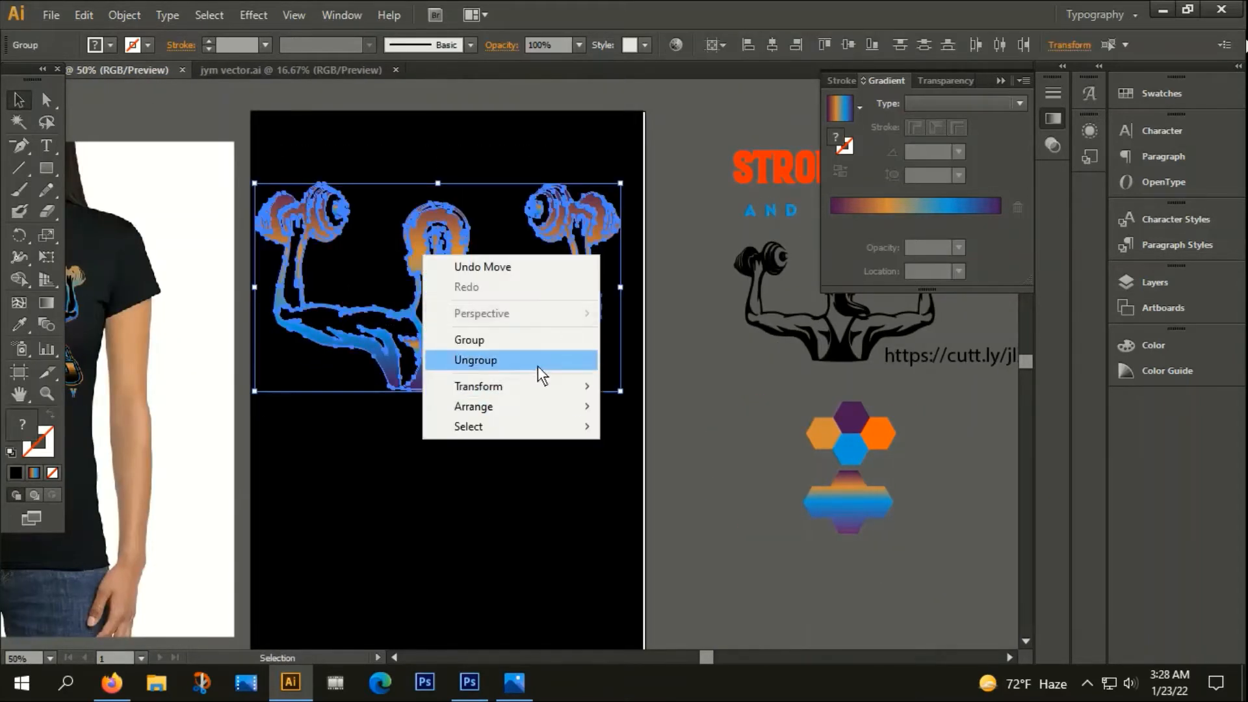
{"action": "left_click", "coordinate": [503, 337]}
{"action": "left_click", "coordinate": [473, 427]}
Add a "STRONG AND PRETTY" text line in Myriad Hebrew below the black background and enlarge it to about 159 pt.
{"action": "scroll", "coordinate": [474, 431], "scroll_direction": "down", "scroll_amount": 1}
{"action": "left_click_drag", "start_coordinate": [507, 466], "coordinate": [275, 127]}
{"action": "scroll", "coordinate": [373, 342], "scroll_direction": "up", "scroll_amount": 1}
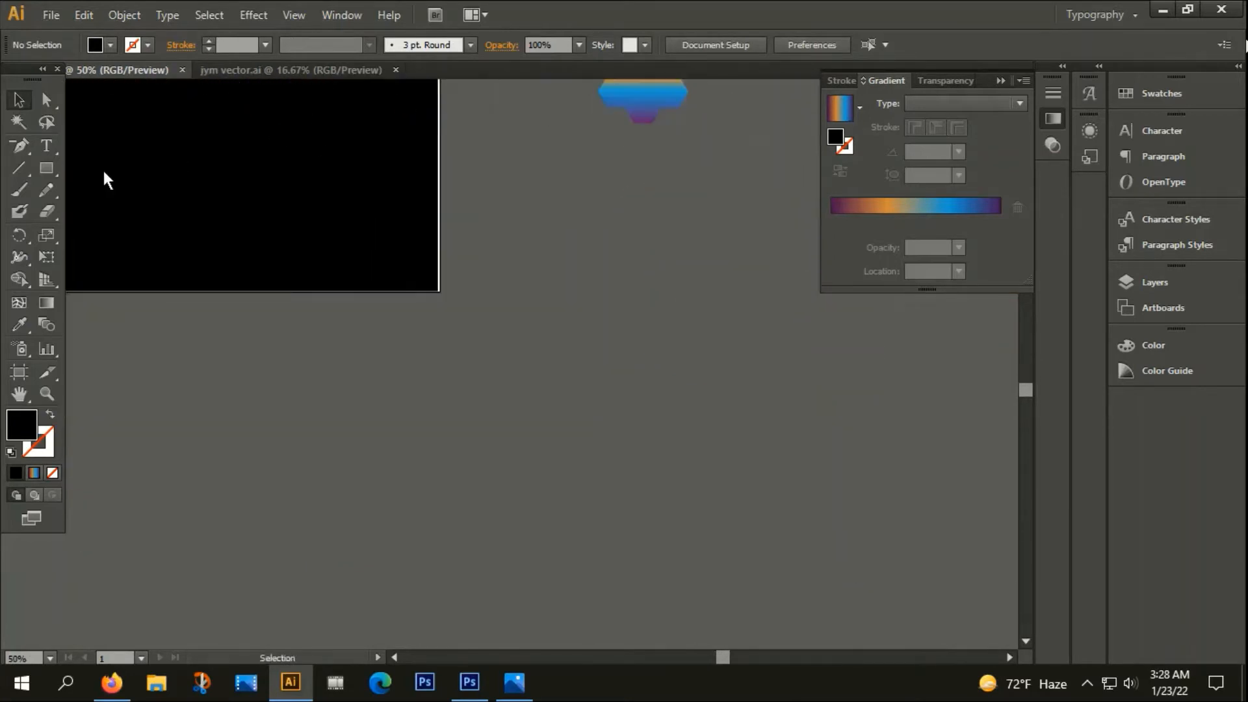
{"action": "left_click", "coordinate": [56, 139]}
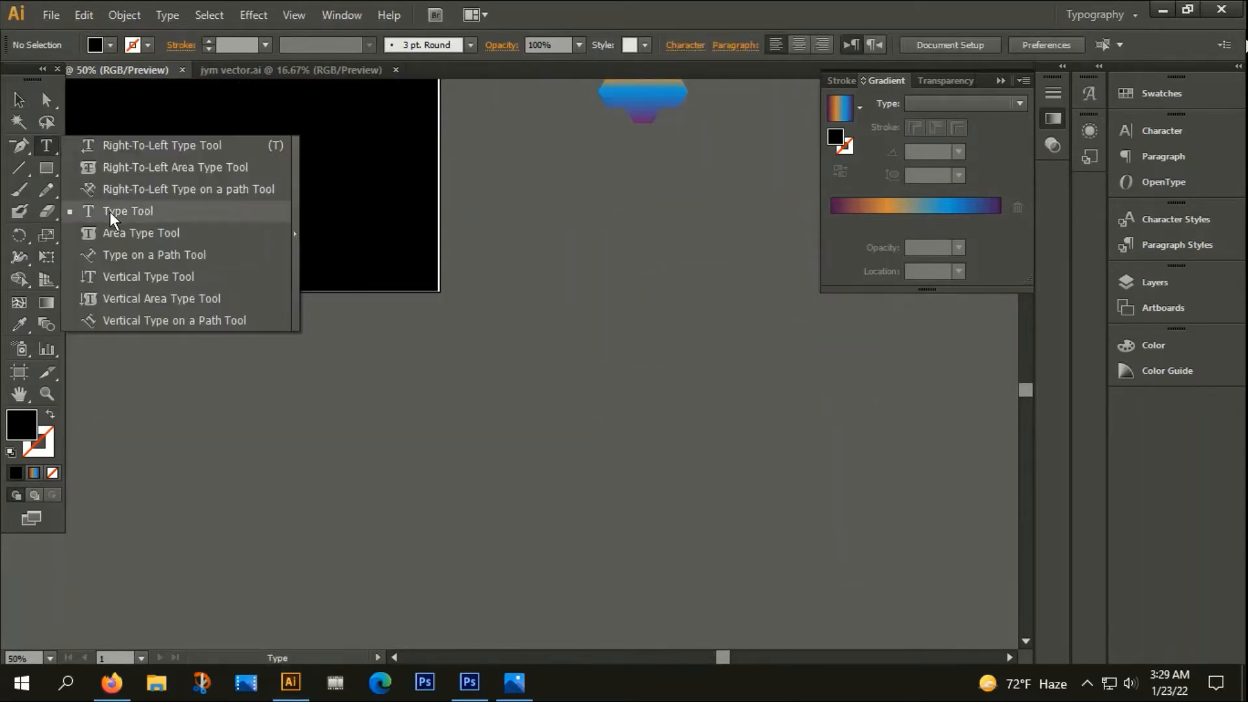
{"action": "left_click", "coordinate": [124, 212]}
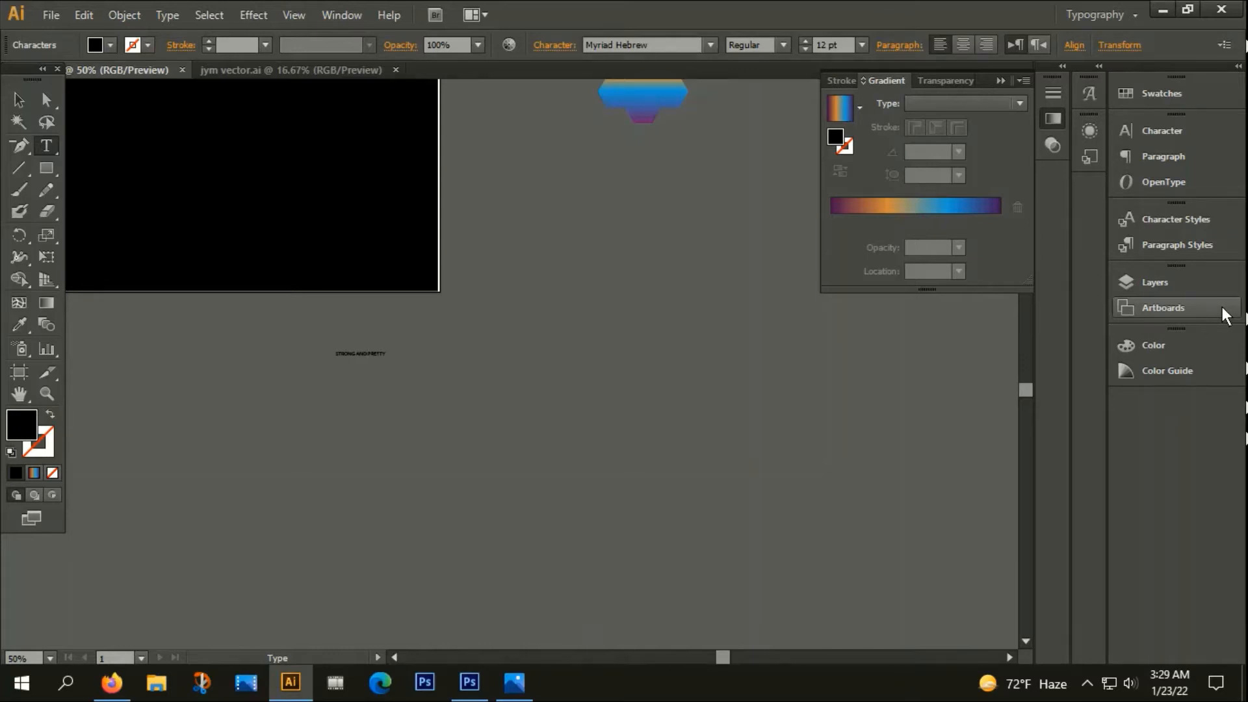
{"action": "left_click", "coordinate": [26, 101]}
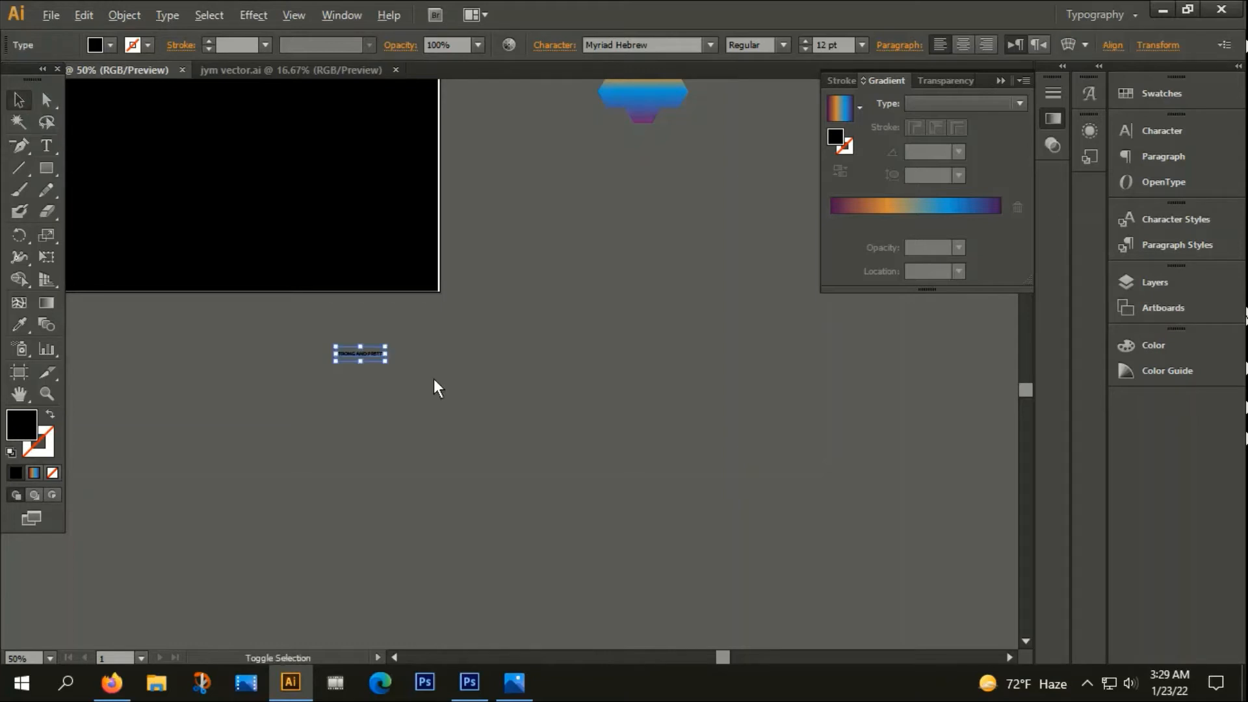
{"action": "left_click_drag", "start_coordinate": [385, 362], "coordinate": [690, 505]}
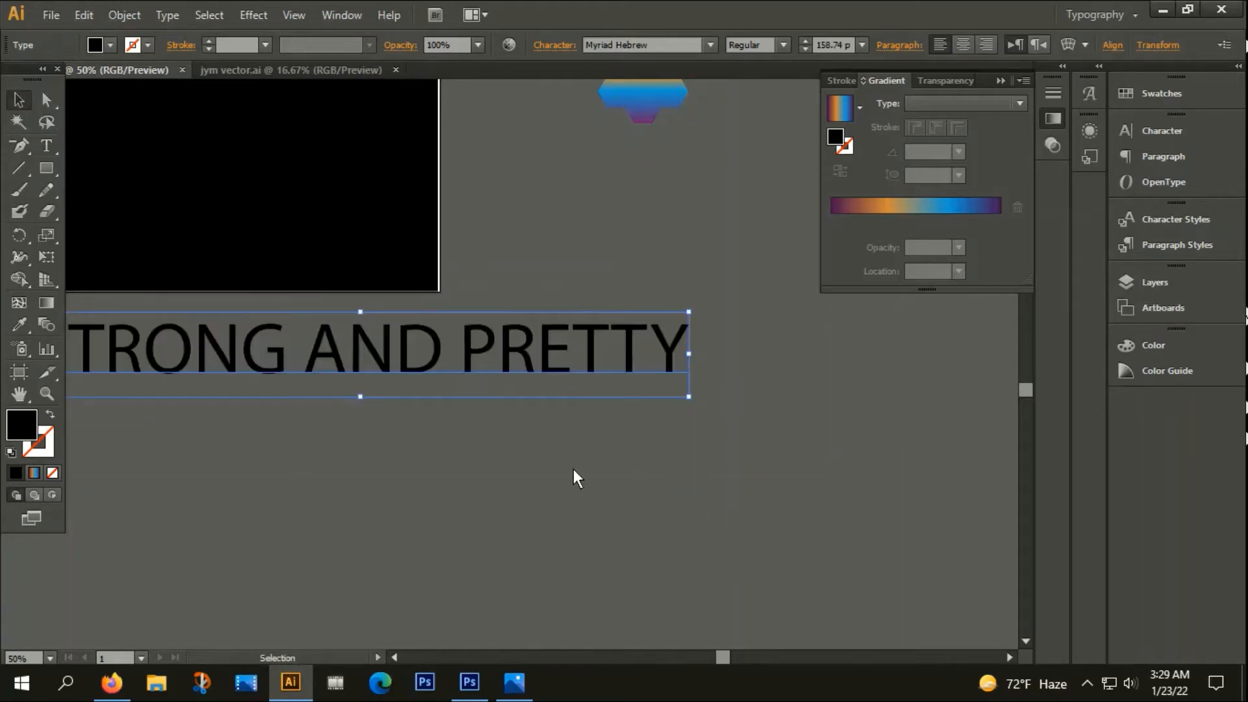
{"action": "left_click_drag", "start_coordinate": [574, 474], "coordinate": [606, 430]}
Duplicate the "STRONG AND PRETTY" text line just below the original.
{"action": "scroll", "coordinate": [606, 430], "scroll_direction": "down", "scroll_amount": 1}
{"action": "key", "text": "t"}
{"action": "left_click", "coordinate": [513, 339]}
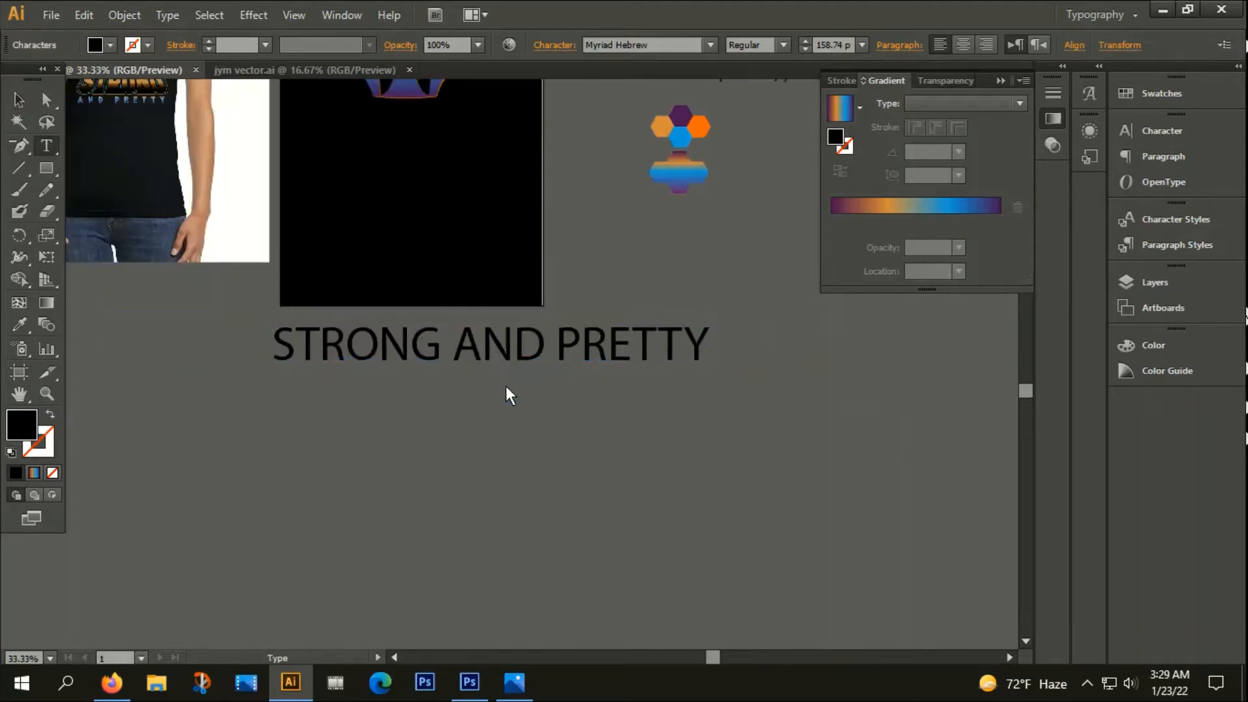
{"action": "left_click", "coordinate": [19, 99]}
{"action": "left_click_drag", "start_coordinate": [498, 342], "coordinate": [402, 400]}
Delete "STRONG" from the lower text copy and move the remaining "AND PRETTY" slightly down and to the right.
{"action": "double_click", "coordinate": [401, 400]}
{"action": "key", "text": "ctrl+a"}
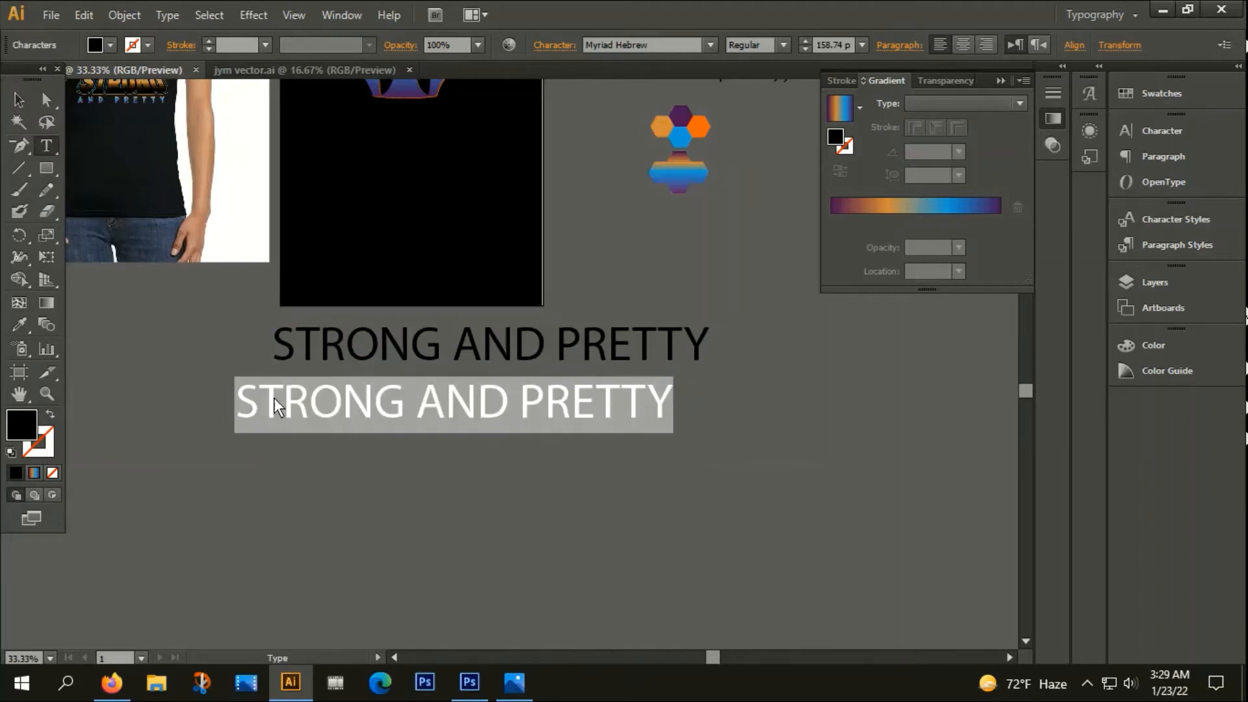
{"action": "left_click", "coordinate": [396, 400]}
{"action": "left_click_drag", "start_coordinate": [404, 403], "coordinate": [205, 394]}
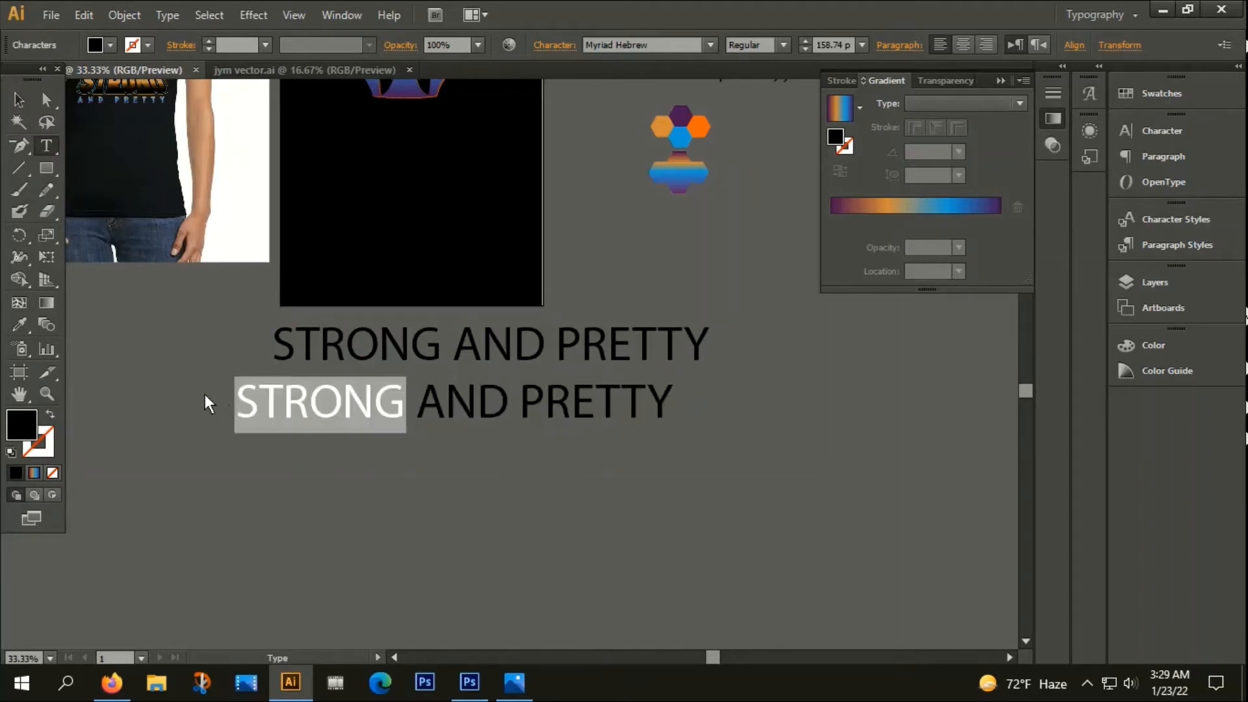
{"action": "key", "text": "BackSpace"}
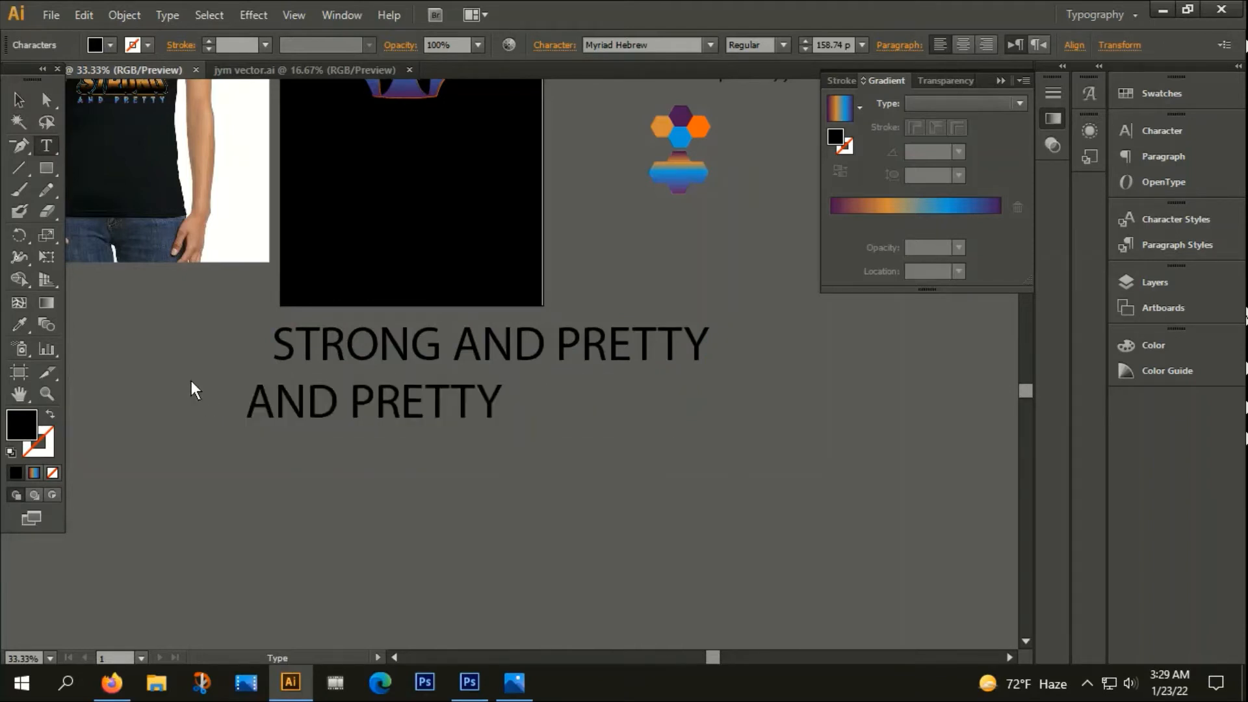
{"action": "left_click", "coordinate": [18, 100]}
{"action": "left_click", "coordinate": [611, 507]}
{"action": "left_click_drag", "start_coordinate": [412, 407], "coordinate": [448, 436]}
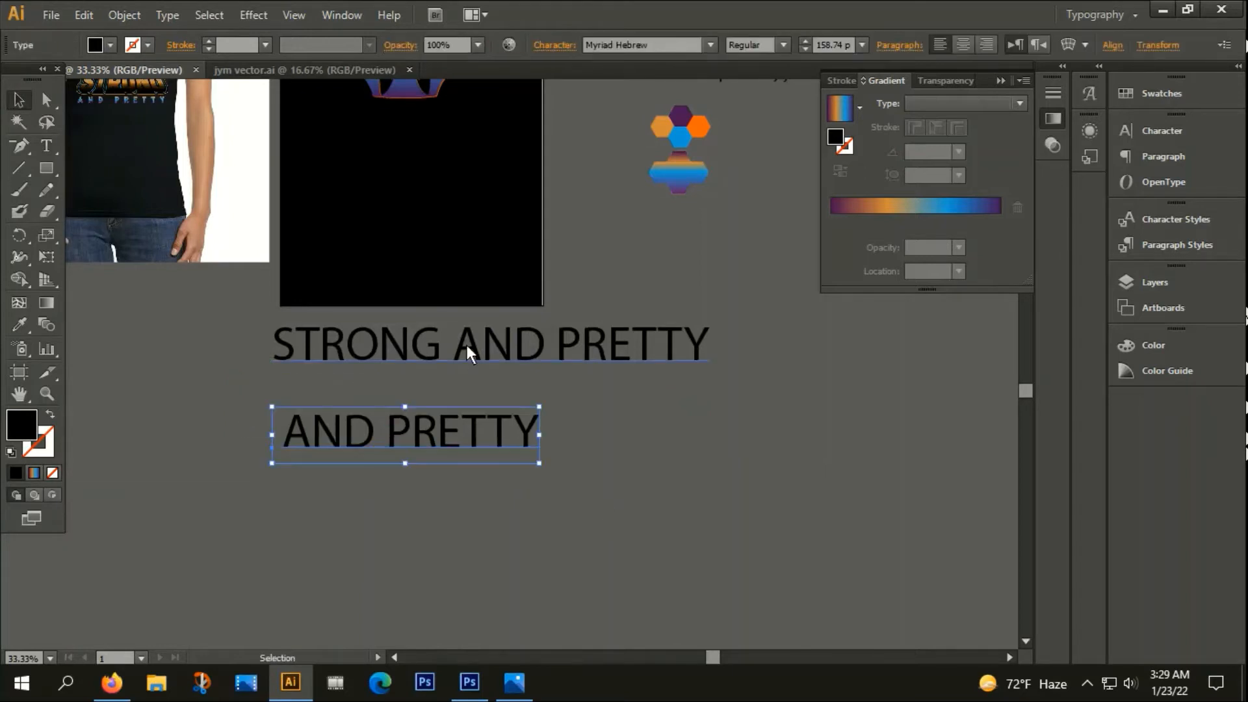
Delete "AND PRETTY" from the upper text line so only "STRONG" is left.
{"action": "key", "text": "t"}
{"action": "left_click_drag", "start_coordinate": [459, 342], "coordinate": [802, 346]}
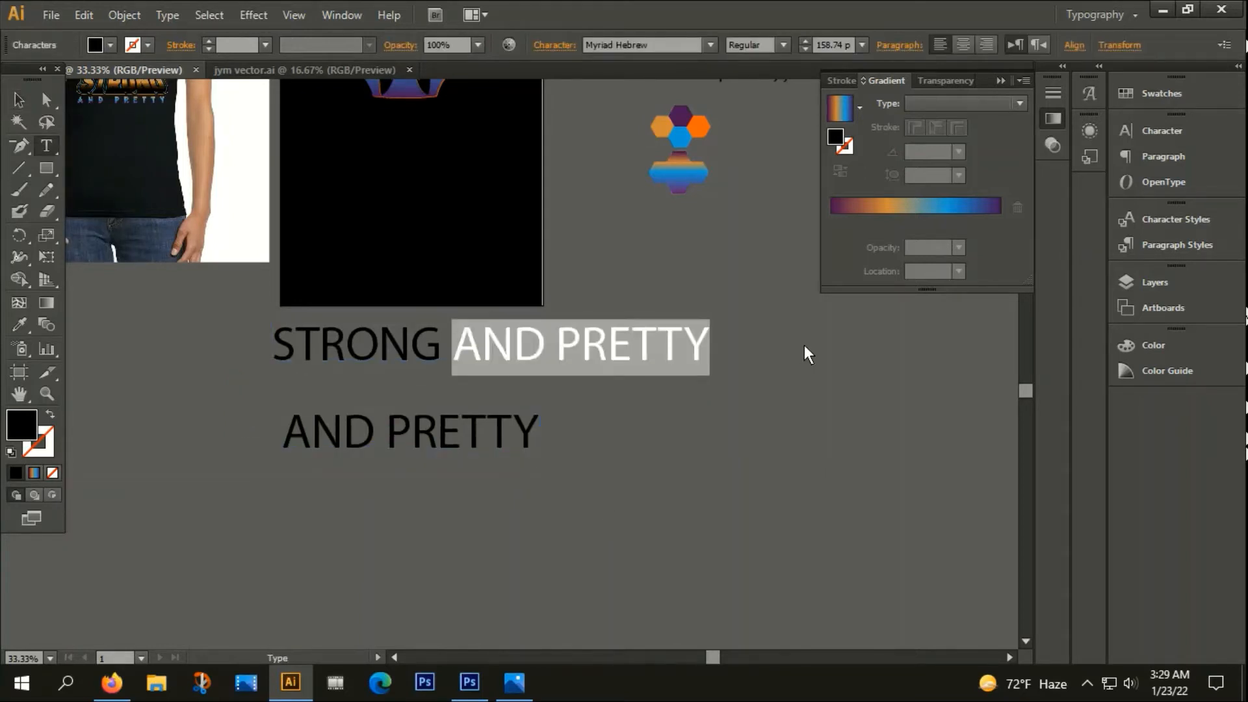
{"action": "key", "text": "BackSpace"}
{"action": "left_click", "coordinate": [18, 100]}
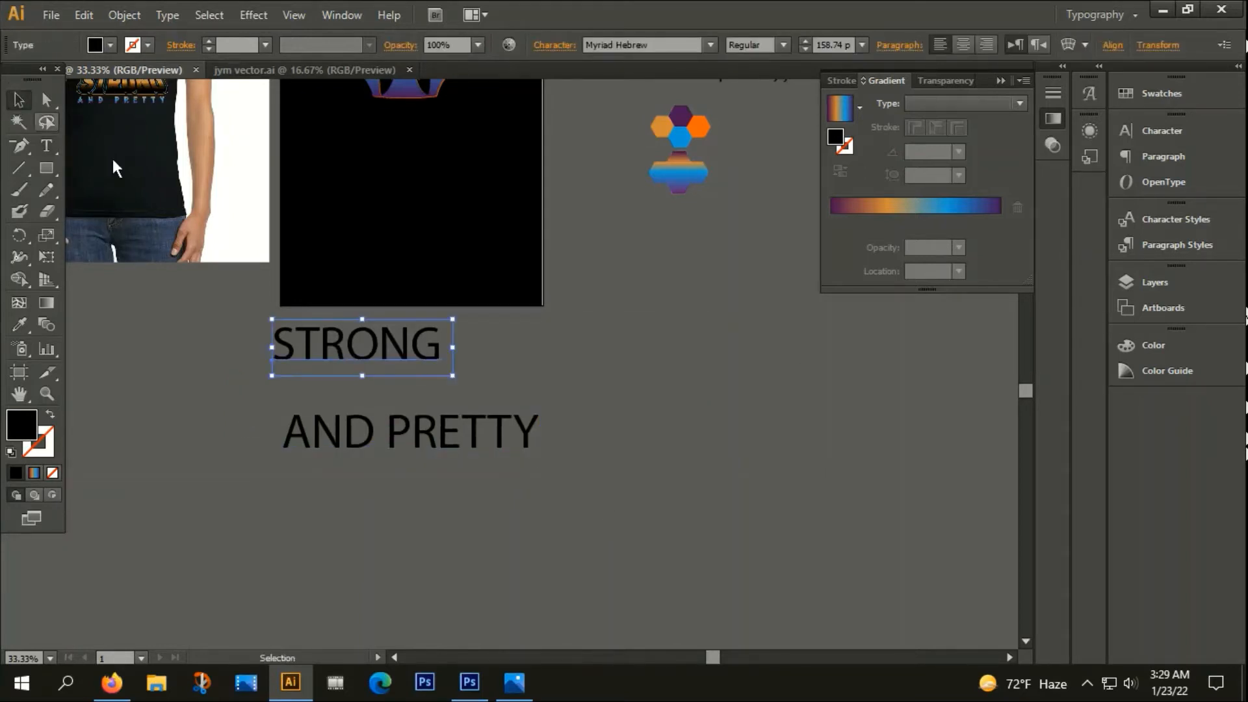
Copy the One Slice font and red-orange fill from the sample STRONG lettering onto the new "STRONG" text.
{"action": "scroll", "coordinate": [524, 454], "scroll_direction": "down", "scroll_amount": 2}
{"action": "left_click_drag", "start_coordinate": [568, 472], "coordinate": [521, 503]}
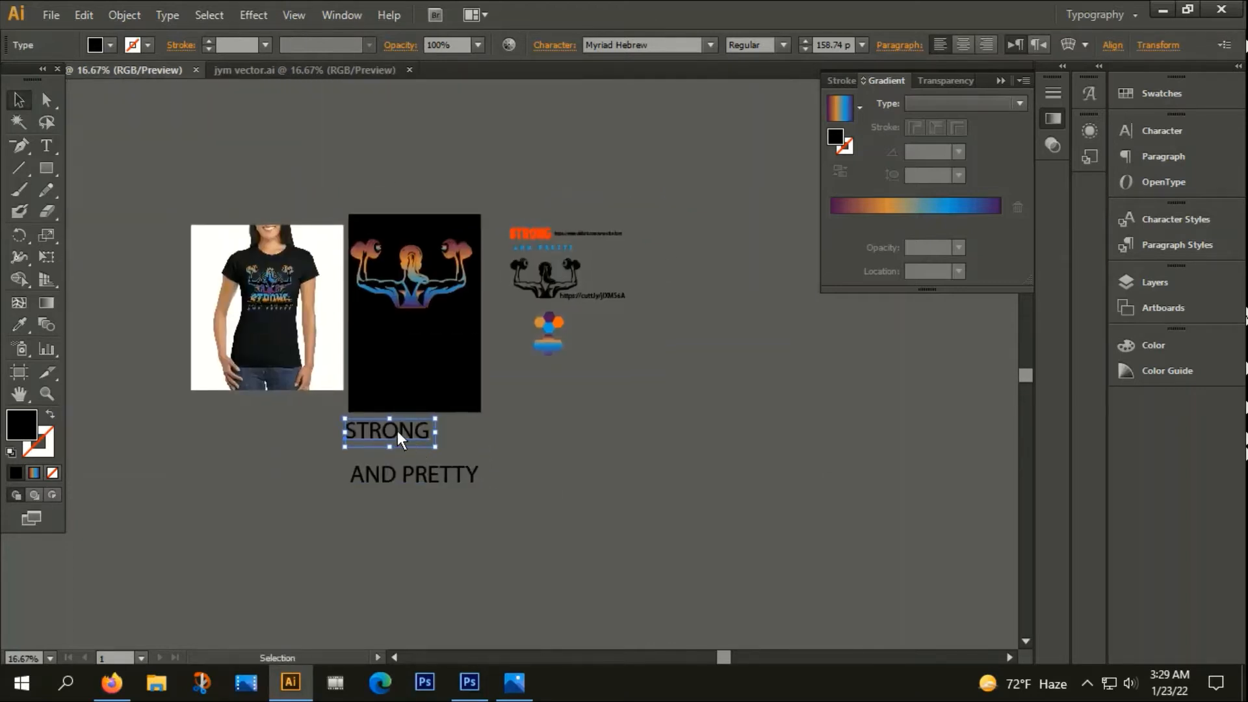
{"action": "left_click_drag", "start_coordinate": [396, 431], "coordinate": [423, 432]}
{"action": "key", "text": "i"}
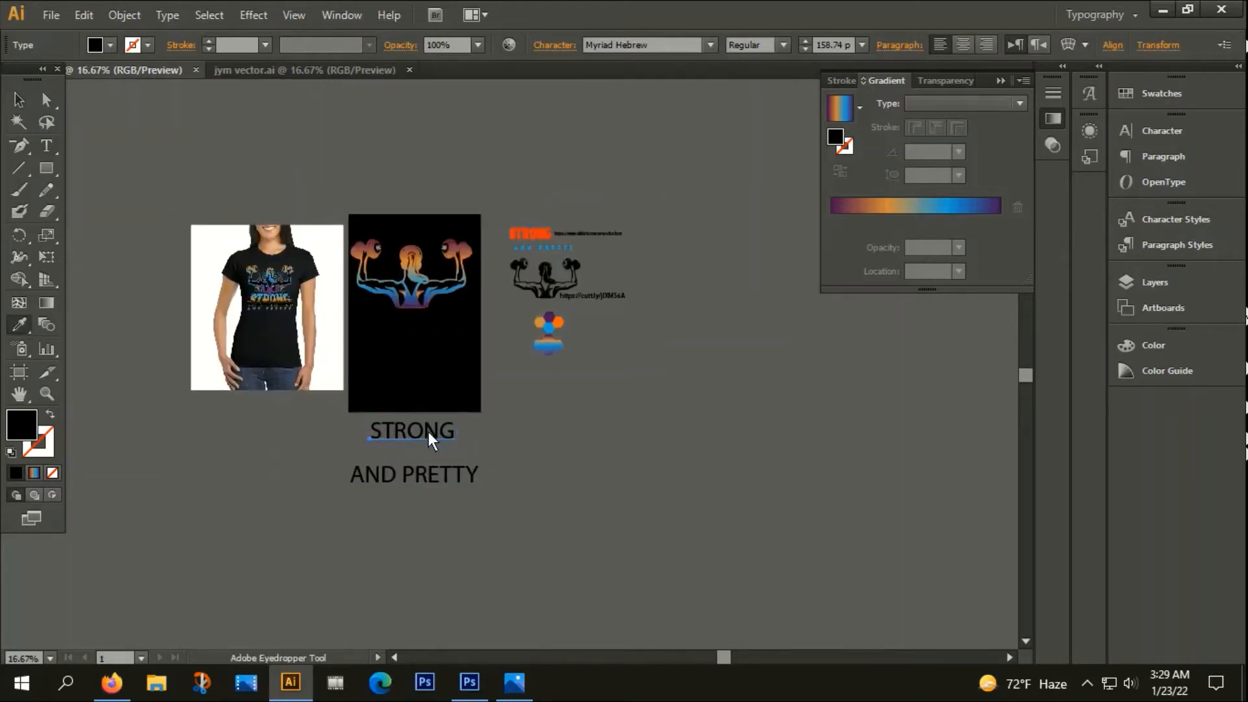
{"action": "left_click", "coordinate": [527, 232]}
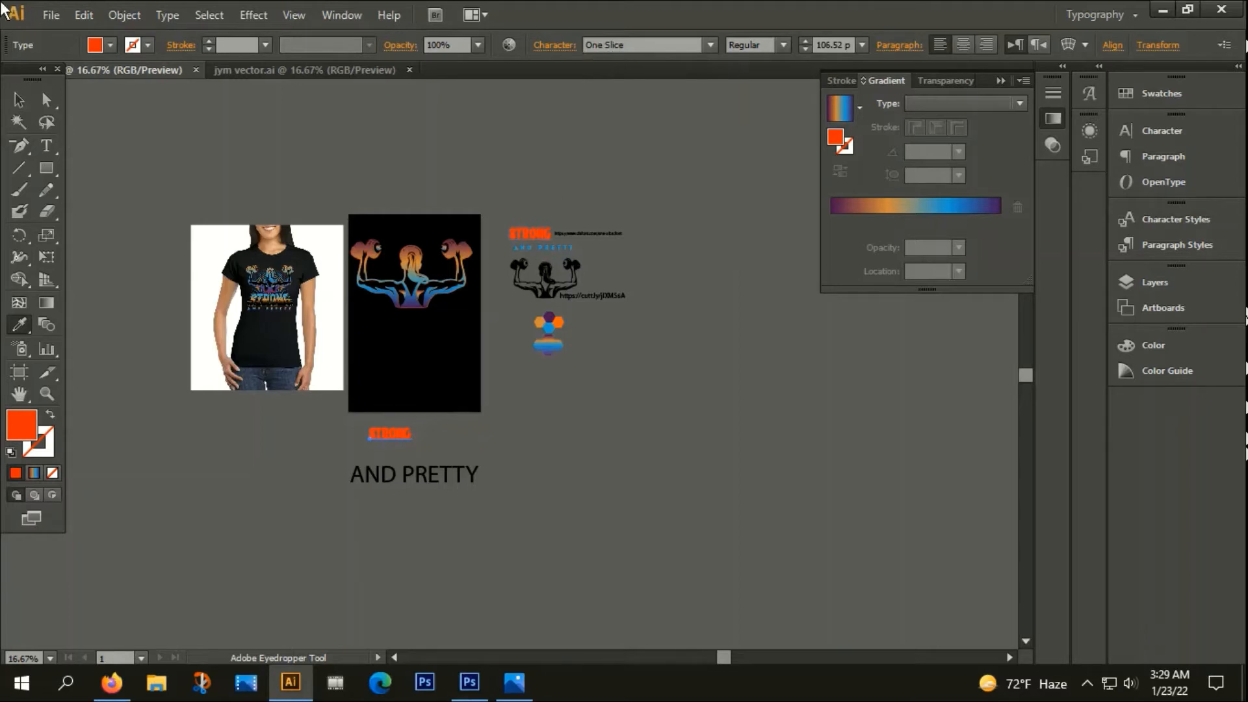
Resize the "STRONG" text to about 260 pt and place it on the black background under the weightlifter.
{"action": "left_click", "coordinate": [25, 104]}
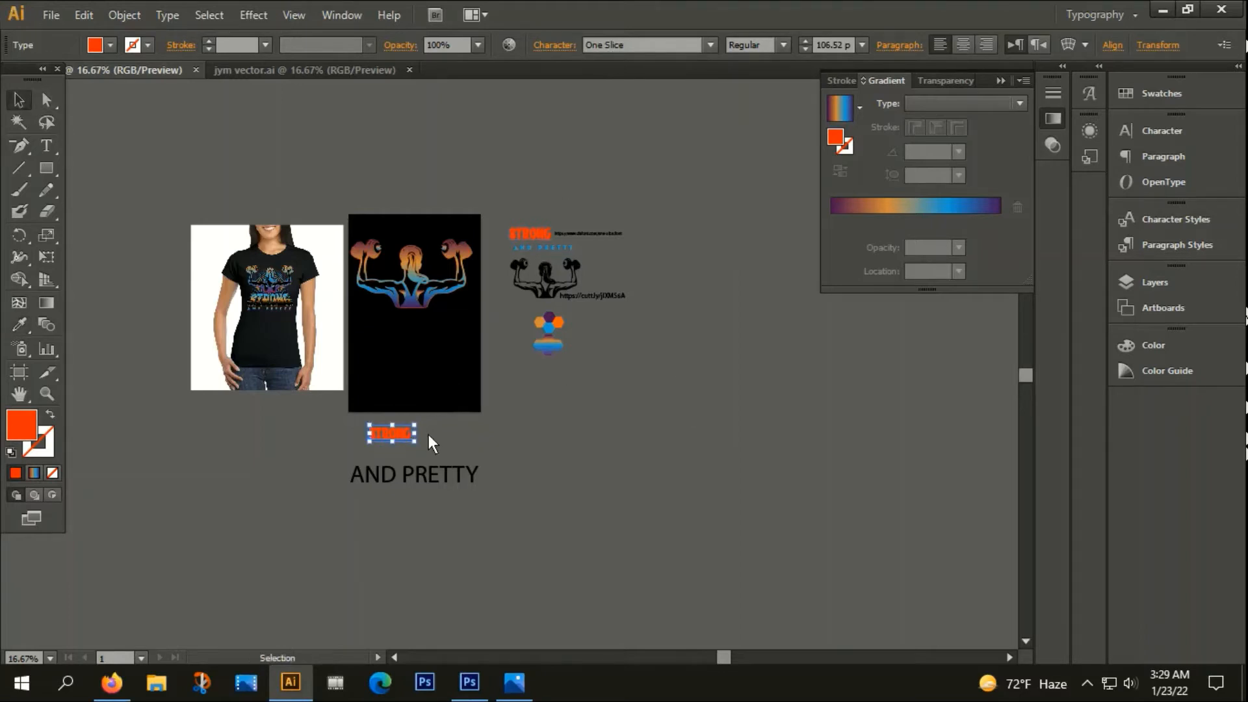
{"action": "left_click_drag", "start_coordinate": [415, 424], "coordinate": [466, 324]}
{"action": "scroll", "coordinate": [408, 295], "scroll_direction": "up", "scroll_amount": 3}
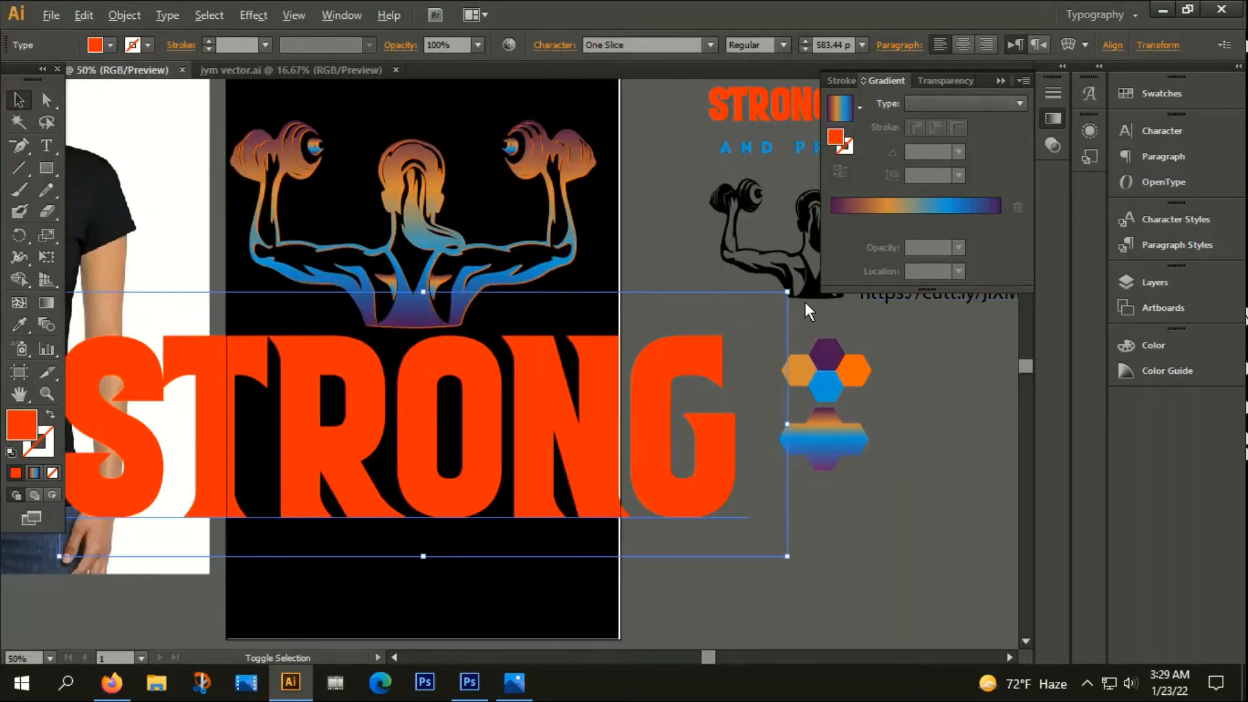
{"action": "left_click_drag", "start_coordinate": [789, 291], "coordinate": [642, 352]}
{"action": "left_click_drag", "start_coordinate": [560, 479], "coordinate": [570, 477]}
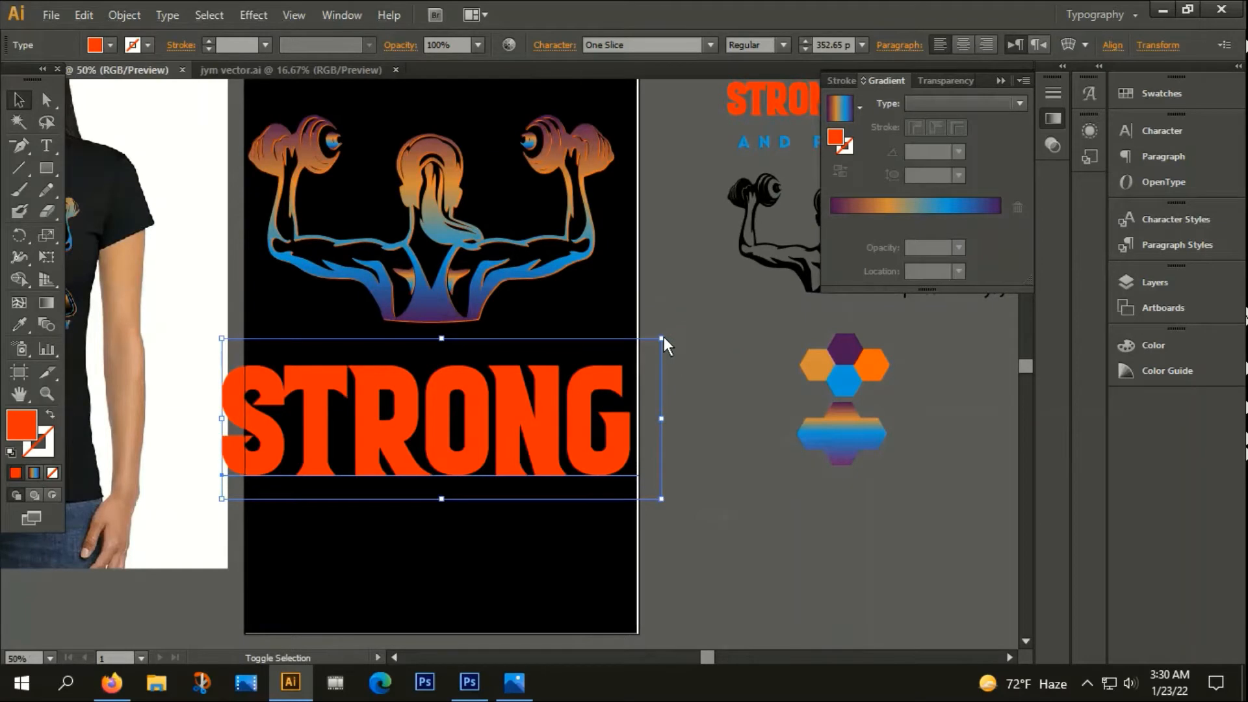
{"action": "left_click_drag", "start_coordinate": [661, 338], "coordinate": [605, 360]}
{"action": "left_click_drag", "start_coordinate": [570, 437], "coordinate": [611, 433]}
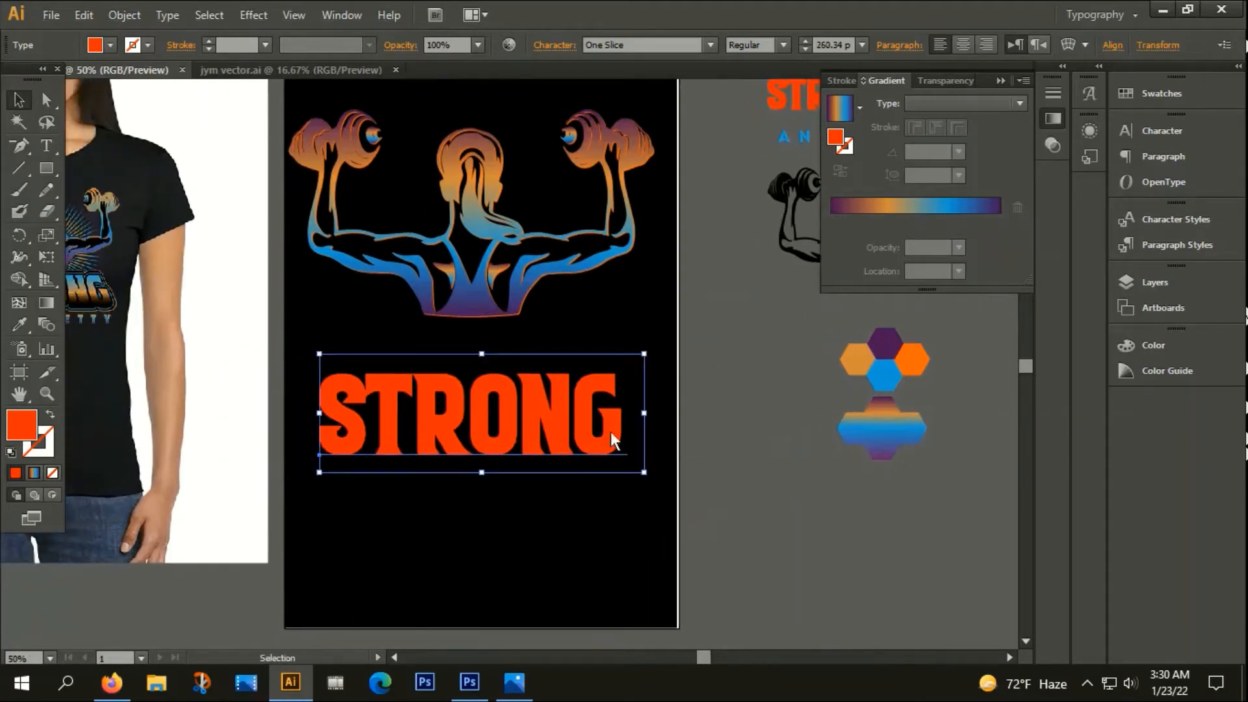
Convert the "STRONG" text to outlines and move it up directly beneath the weightlifter.
{"action": "right_click", "coordinate": [480, 397]}
{"action": "left_click", "coordinate": [522, 517]}
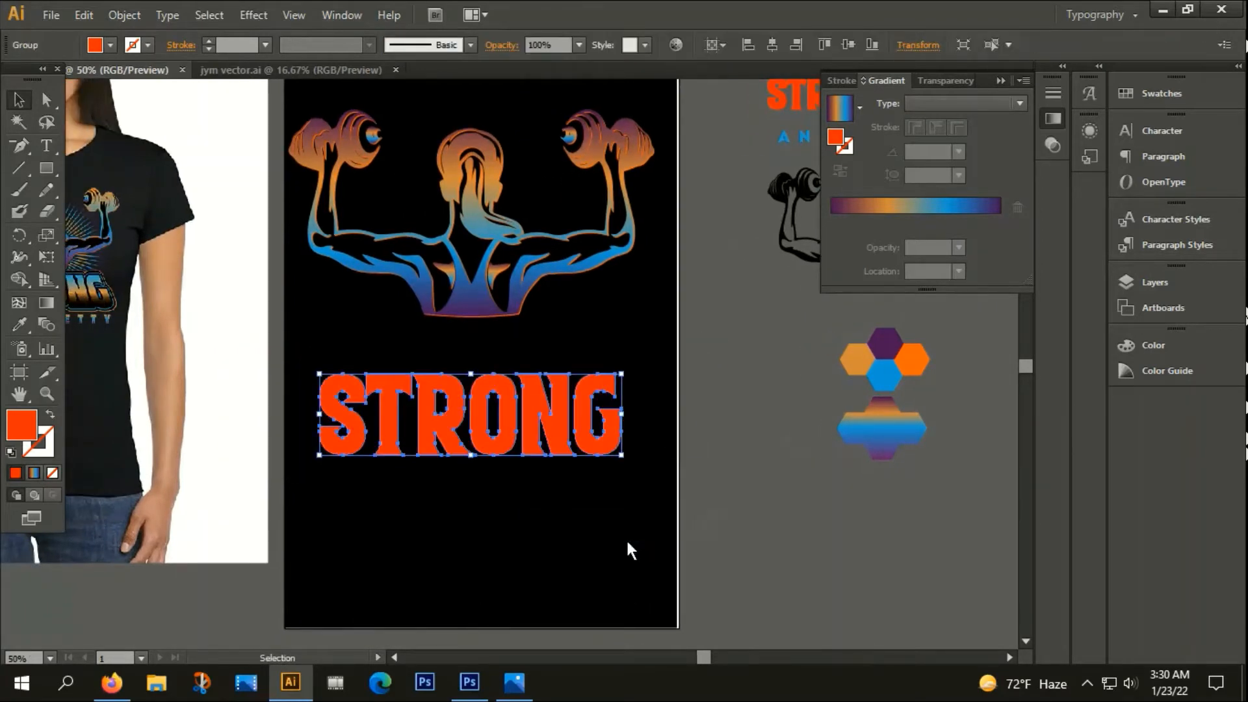
{"action": "left_click_drag", "start_coordinate": [626, 538], "coordinate": [738, 567]}
{"action": "left_click_drag", "start_coordinate": [565, 489], "coordinate": [571, 427]}
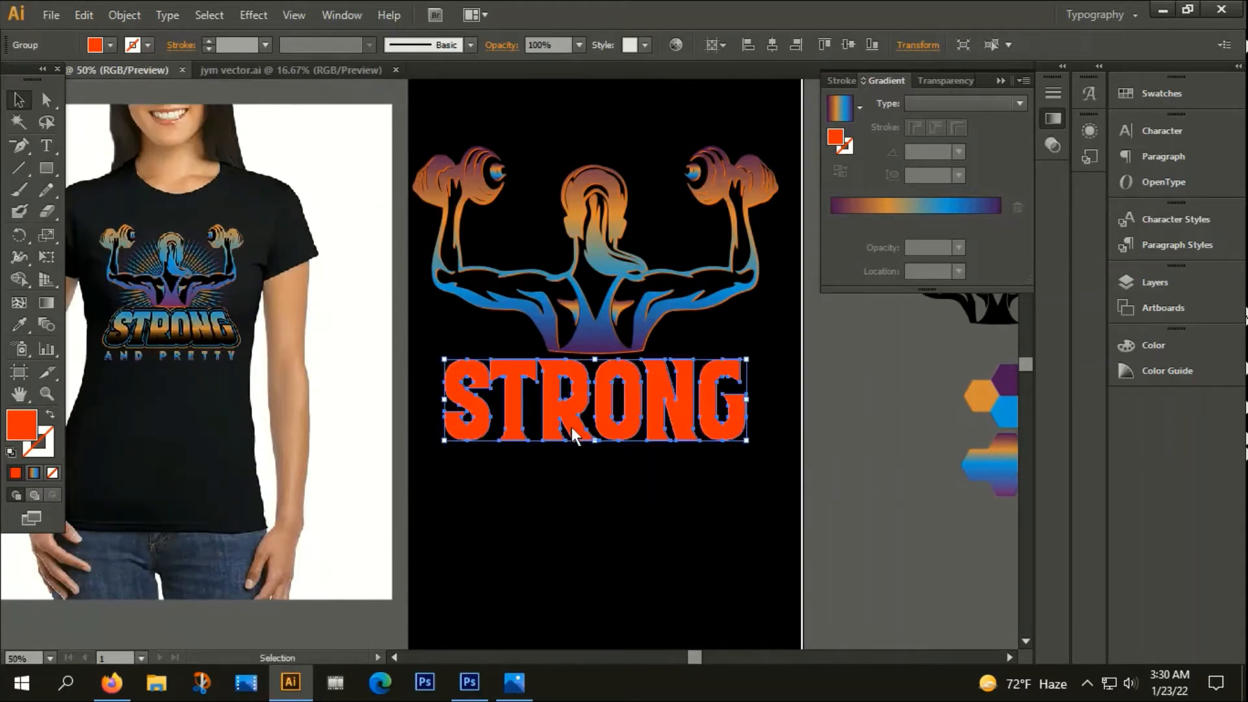
Offset the path of the outlined "STRONG" lettering by 10 px with round joins.
{"action": "left_click", "coordinate": [112, 16]}
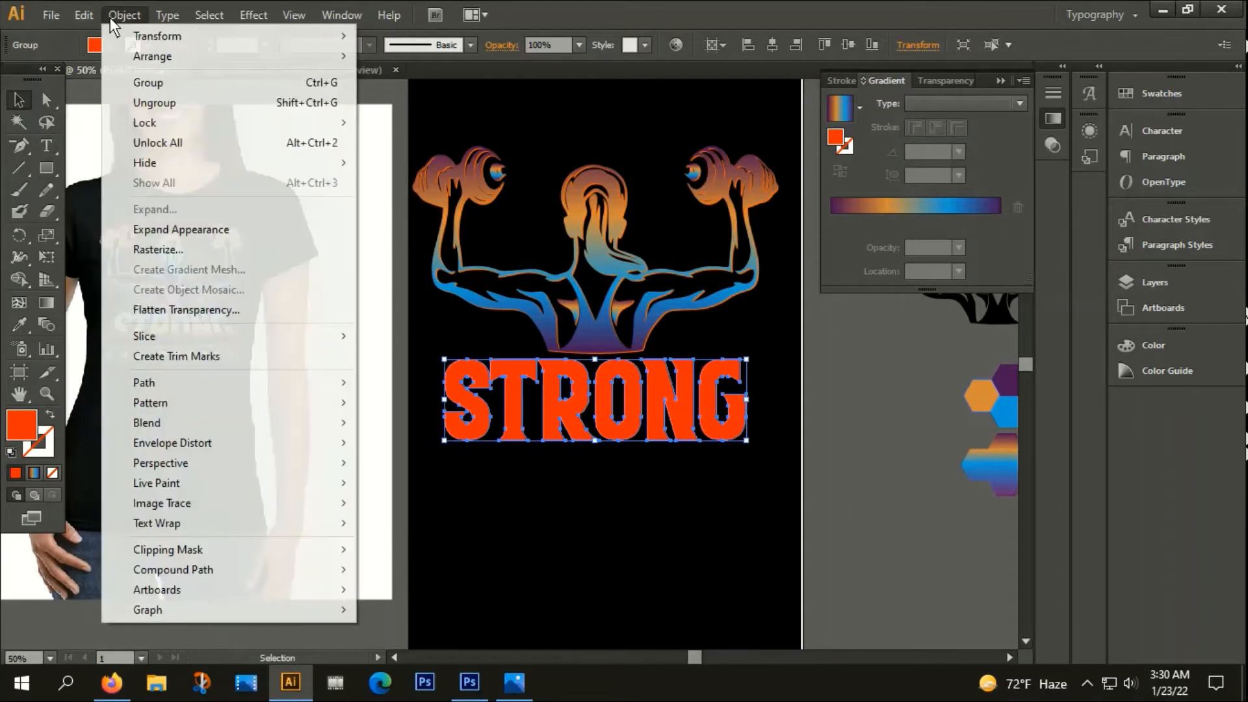
{"action": "mouse_move", "coordinate": [161, 382]}
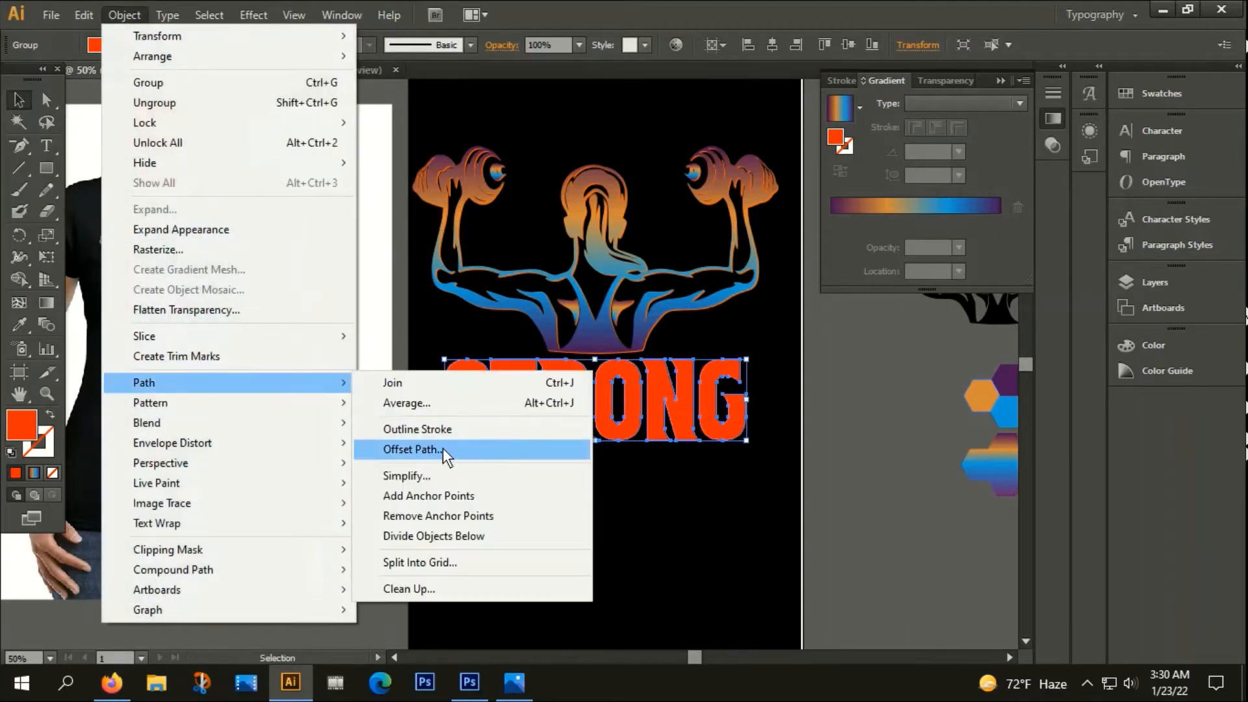
{"action": "left_click", "coordinate": [443, 447]}
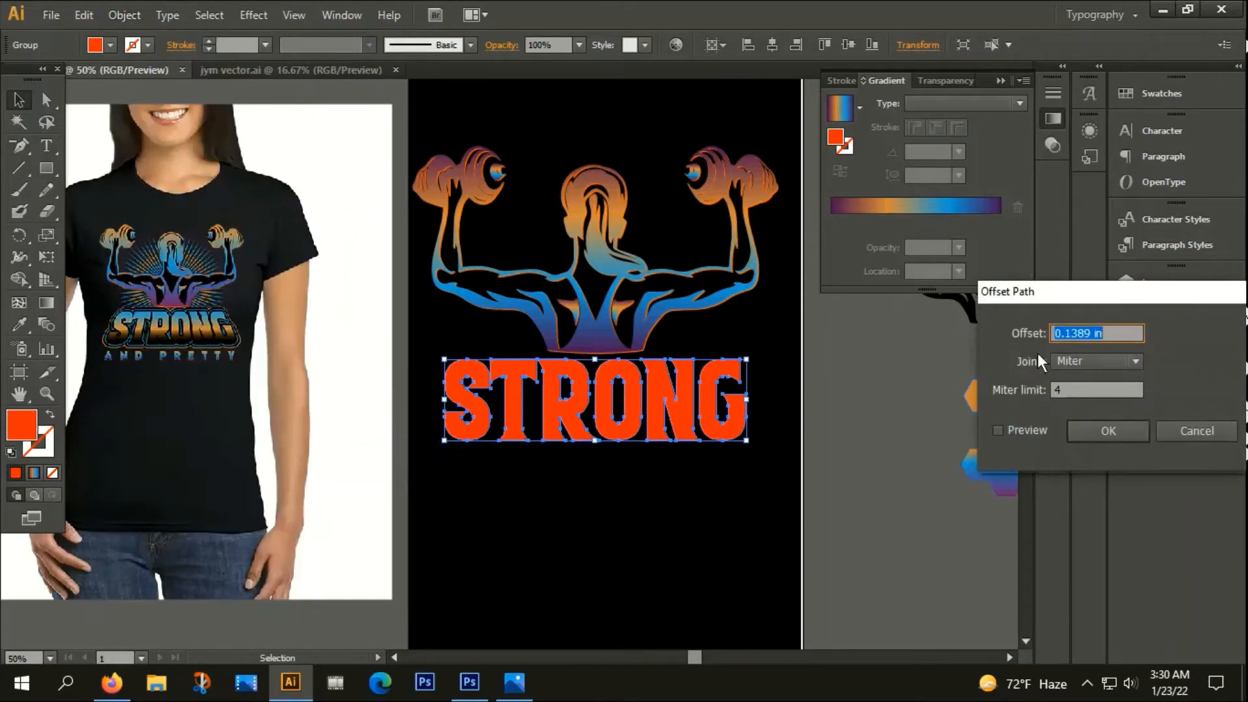
{"action": "type", "text": "10PX"}
{"action": "left_click", "coordinate": [1101, 358]}
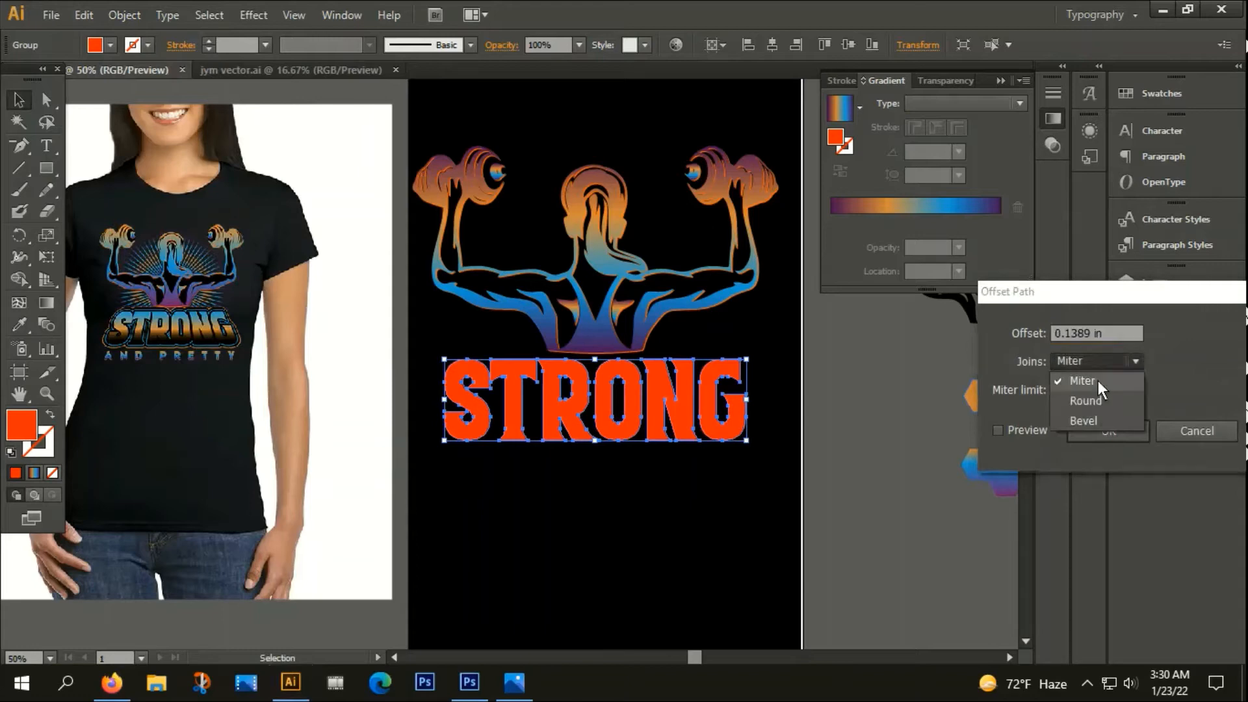
{"action": "left_click", "coordinate": [1097, 399]}
{"action": "left_click", "coordinate": [1105, 430]}
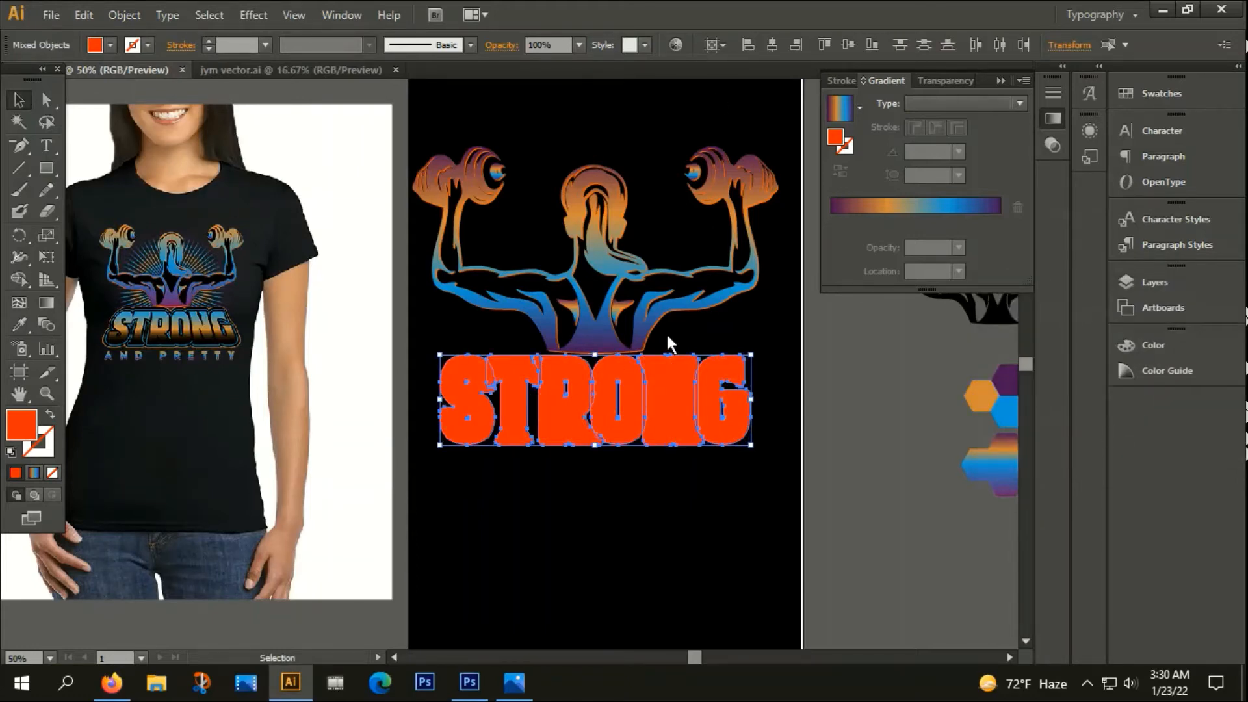
Unite the offset "STRONG" shapes with Pathfinder and swap their fill and stroke, leaving a red-orange outline without fill.
{"action": "key", "text": "a"}
{"action": "key", "text": "v"}
{"action": "key", "text": "shift+ctrl+F9"}
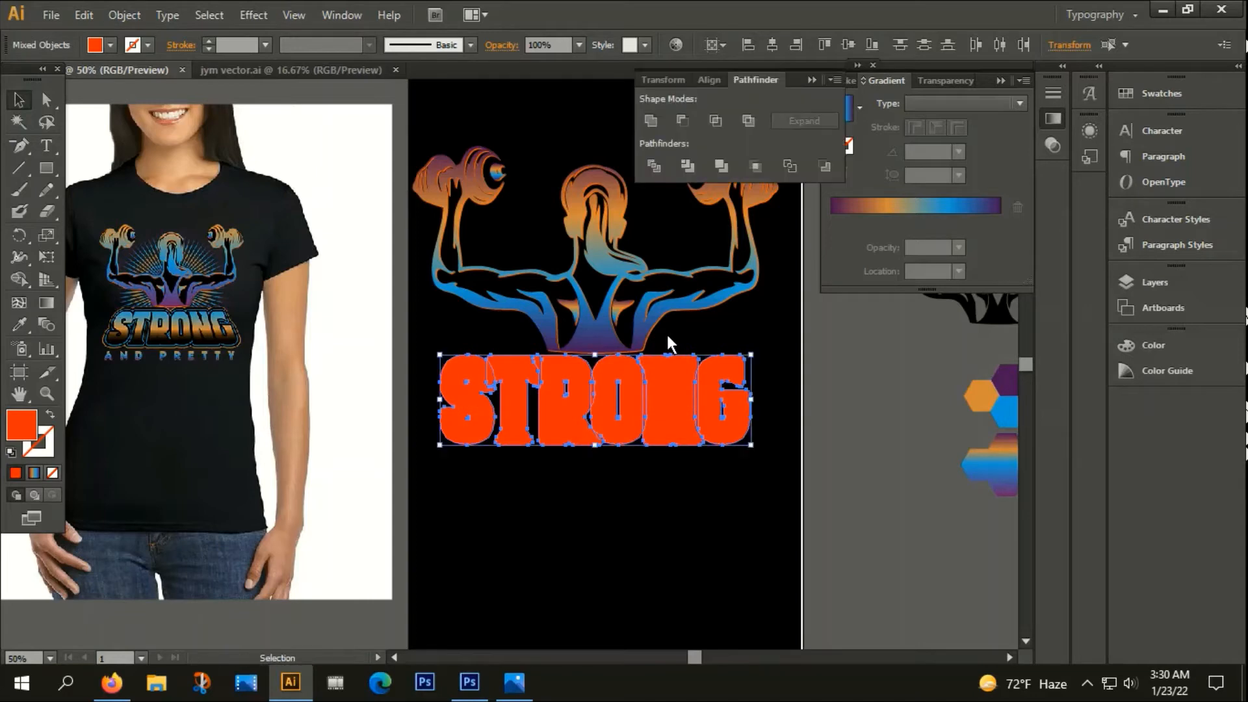
{"action": "left_click", "coordinate": [656, 121]}
{"action": "scroll", "coordinate": [523, 404], "scroll_direction": "down", "scroll_amount": 1}
{"action": "scroll", "coordinate": [517, 410], "scroll_direction": "up", "scroll_amount": 1}
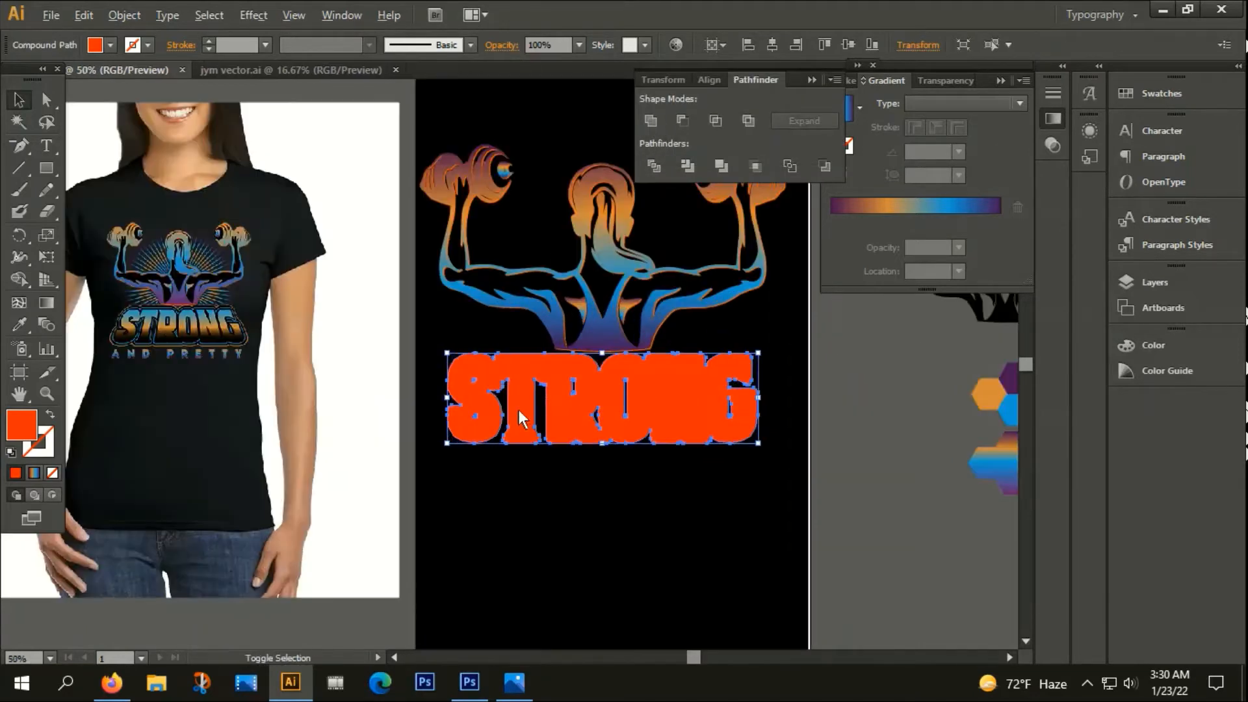
{"action": "left_click", "coordinate": [50, 410]}
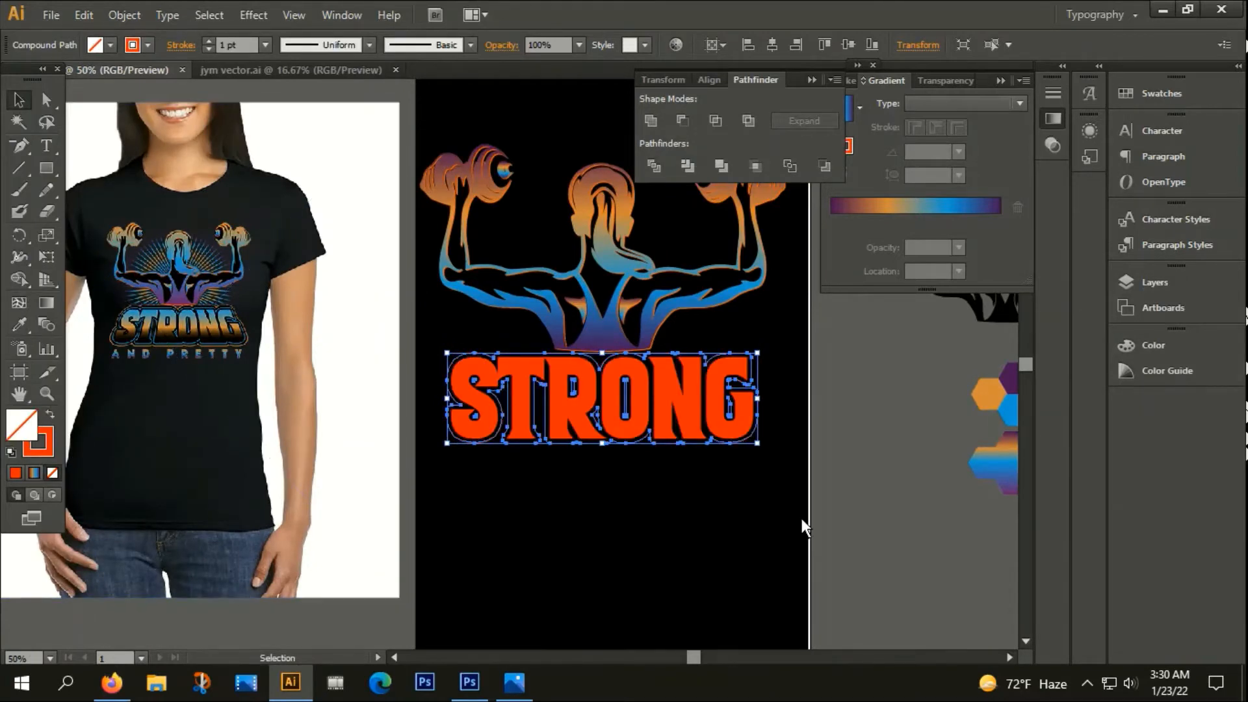
{"action": "left_click", "coordinate": [691, 496]}
Ungroup the "STRONG" lettering and its offset outline.
{"action": "left_click", "coordinate": [621, 423]}
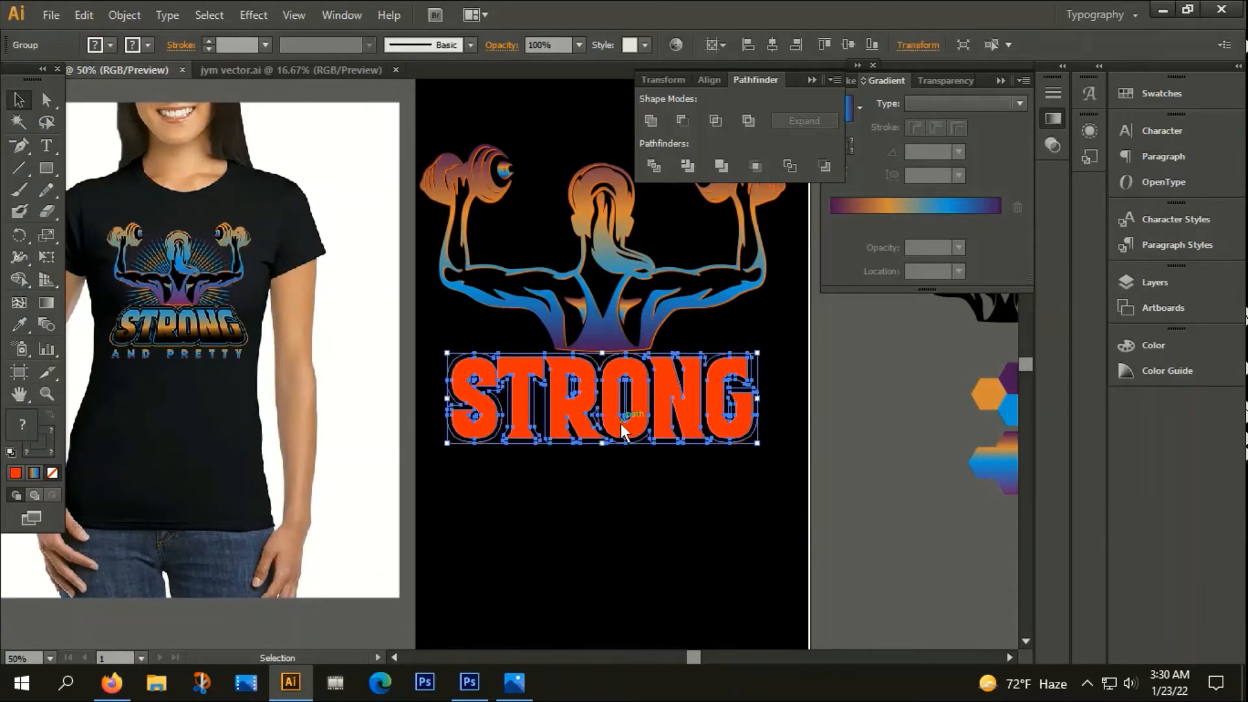
{"action": "right_click", "coordinate": [621, 423]}
{"action": "left_click", "coordinate": [672, 526]}
{"action": "left_click", "coordinate": [560, 450]}
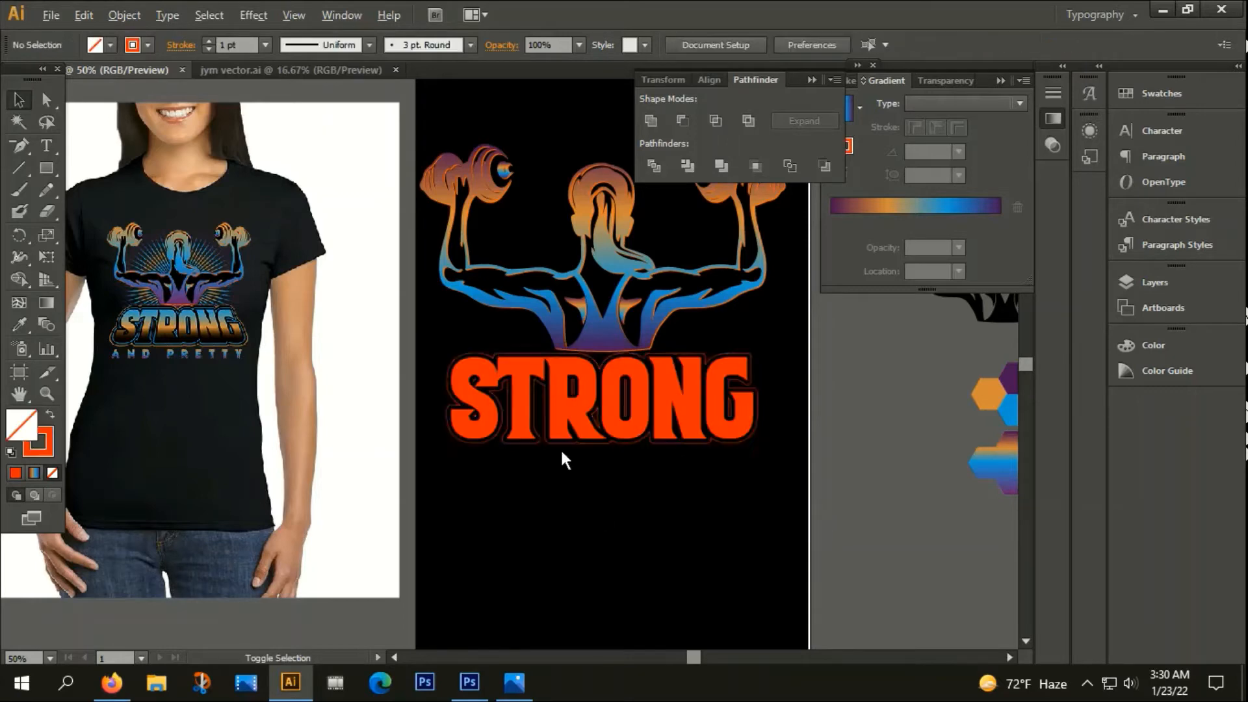
Group the six red-orange "STRONG" letters together, leaving their offset outline out of the group.
{"action": "scroll", "coordinate": [559, 444], "scroll_direction": "up", "scroll_amount": 1}
{"action": "left_click", "coordinate": [442, 387]}
{"action": "left_click", "coordinate": [513, 385], "text": "shift"}
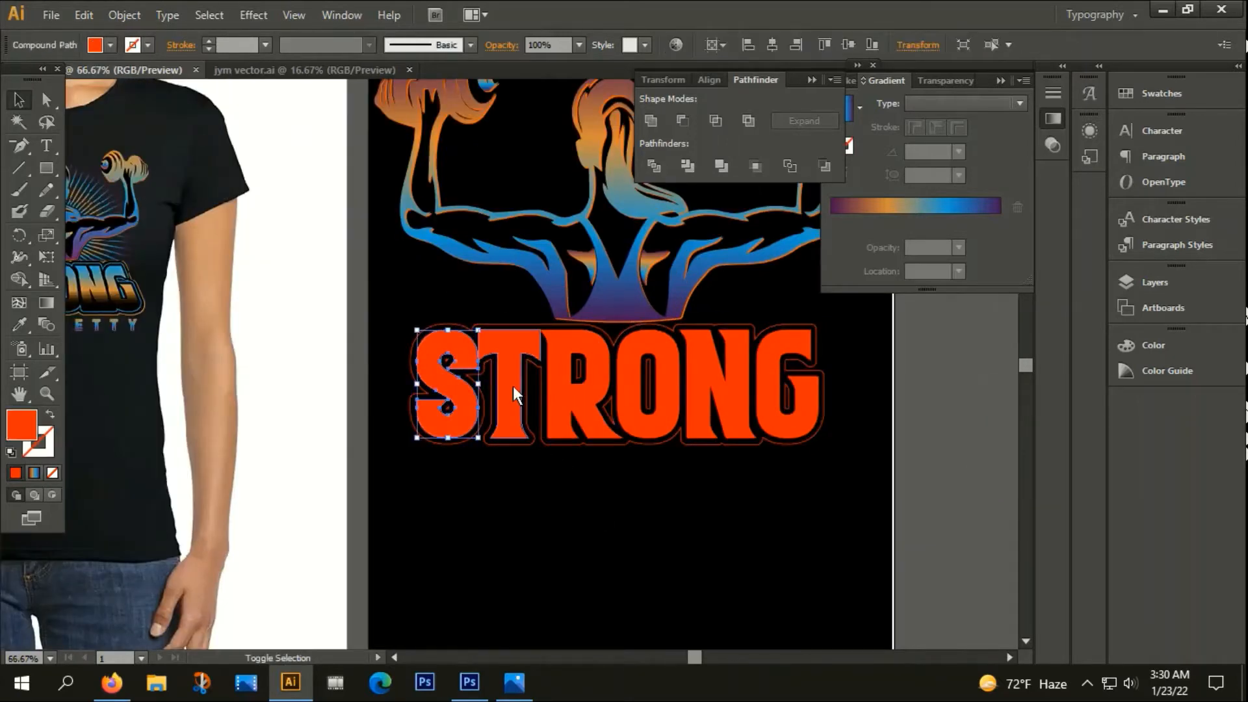
{"action": "left_click", "coordinate": [579, 389], "text": "shift"}
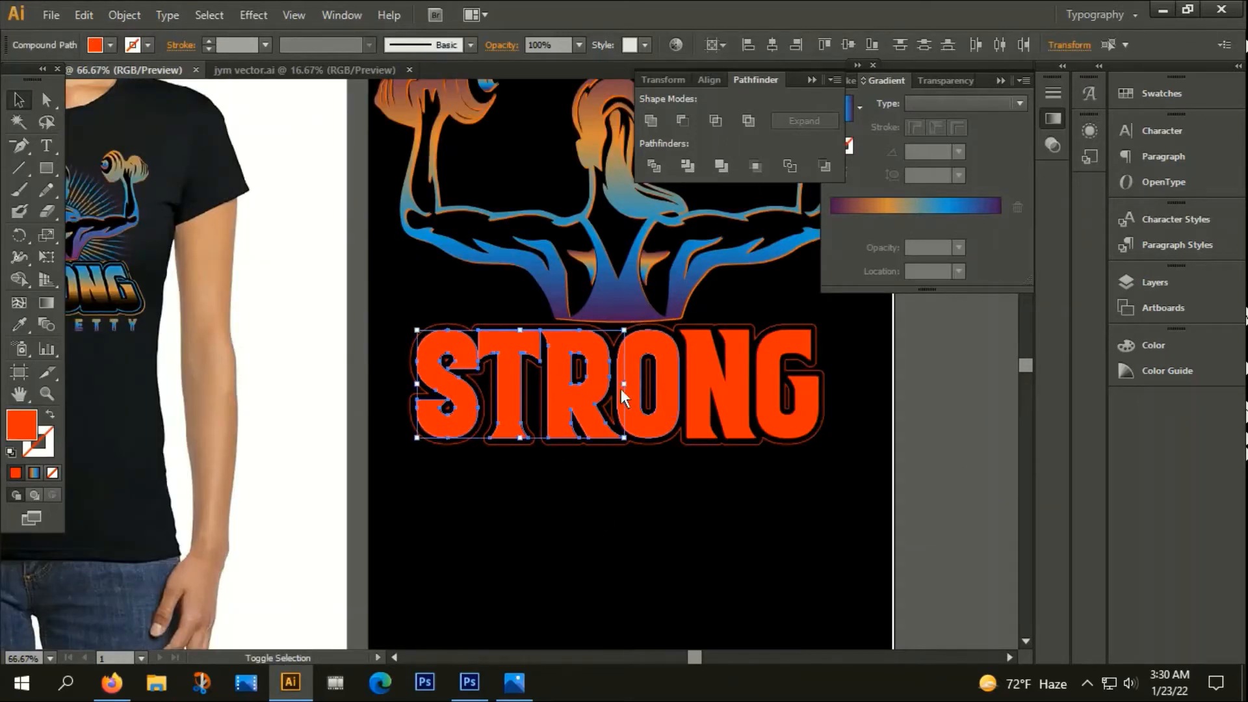
{"action": "left_click", "coordinate": [637, 392], "text": "shift"}
{"action": "left_click", "coordinate": [690, 392], "text": "shift"}
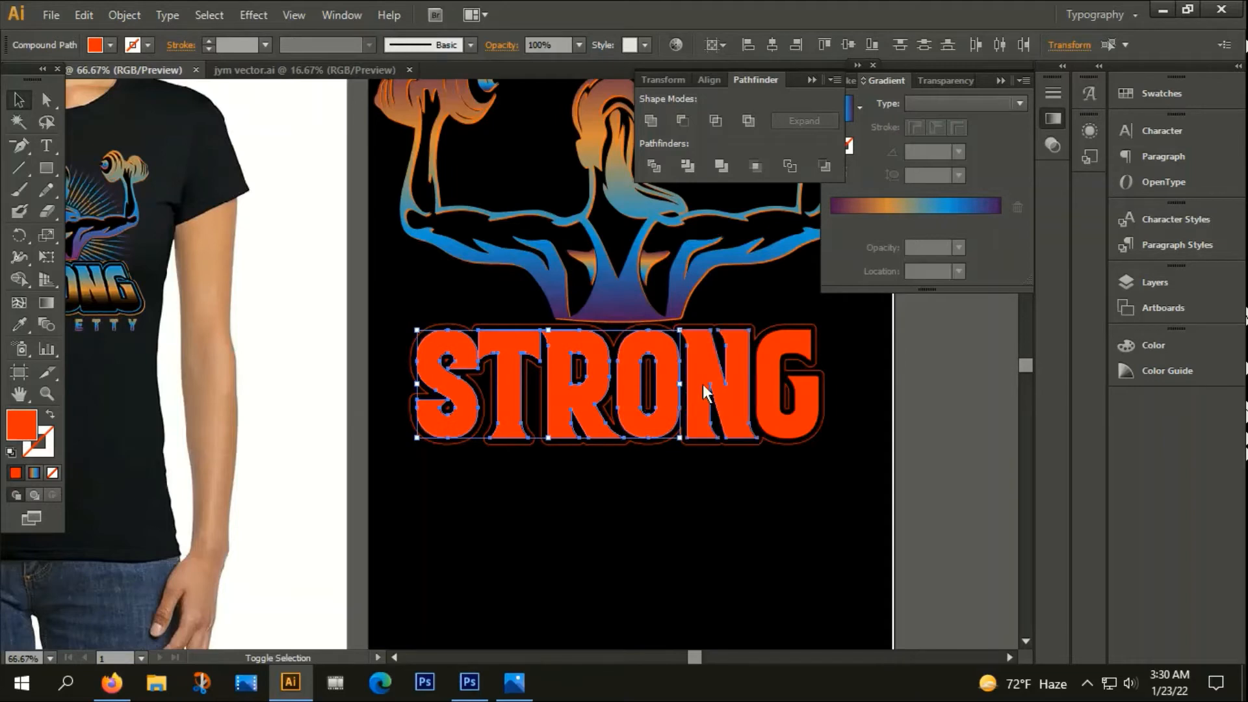
{"action": "left_click", "coordinate": [771, 384], "text": "shift"}
{"action": "right_click", "coordinate": [770, 384]}
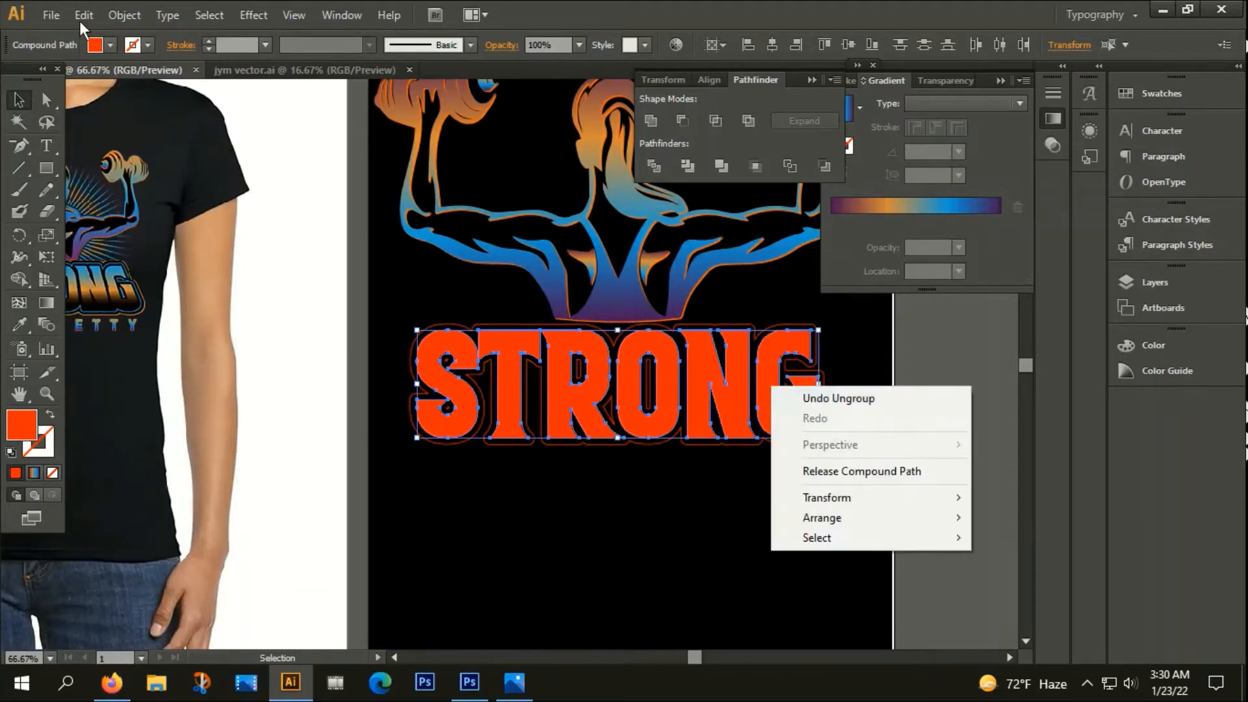
{"action": "left_click", "coordinate": [107, 17]}
{"action": "left_click", "coordinate": [155, 82]}
{"action": "left_click", "coordinate": [456, 461]}
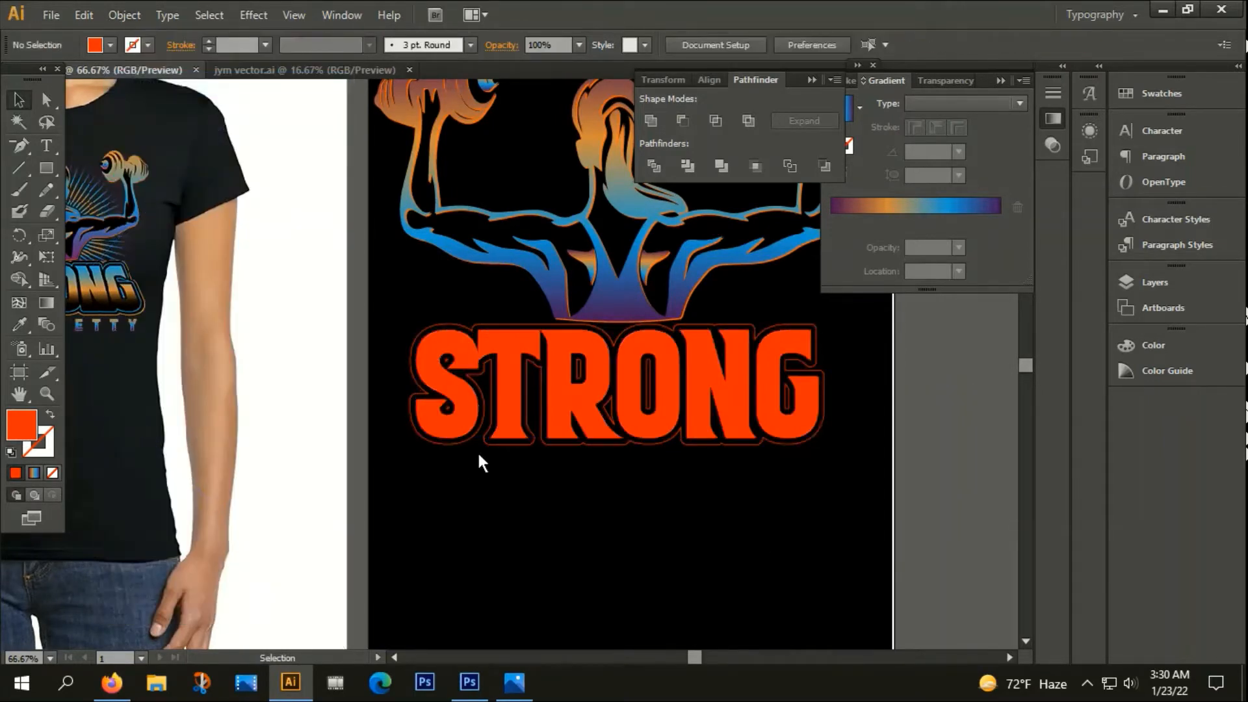
{"action": "left_click_drag", "start_coordinate": [489, 446], "coordinate": [495, 599]}
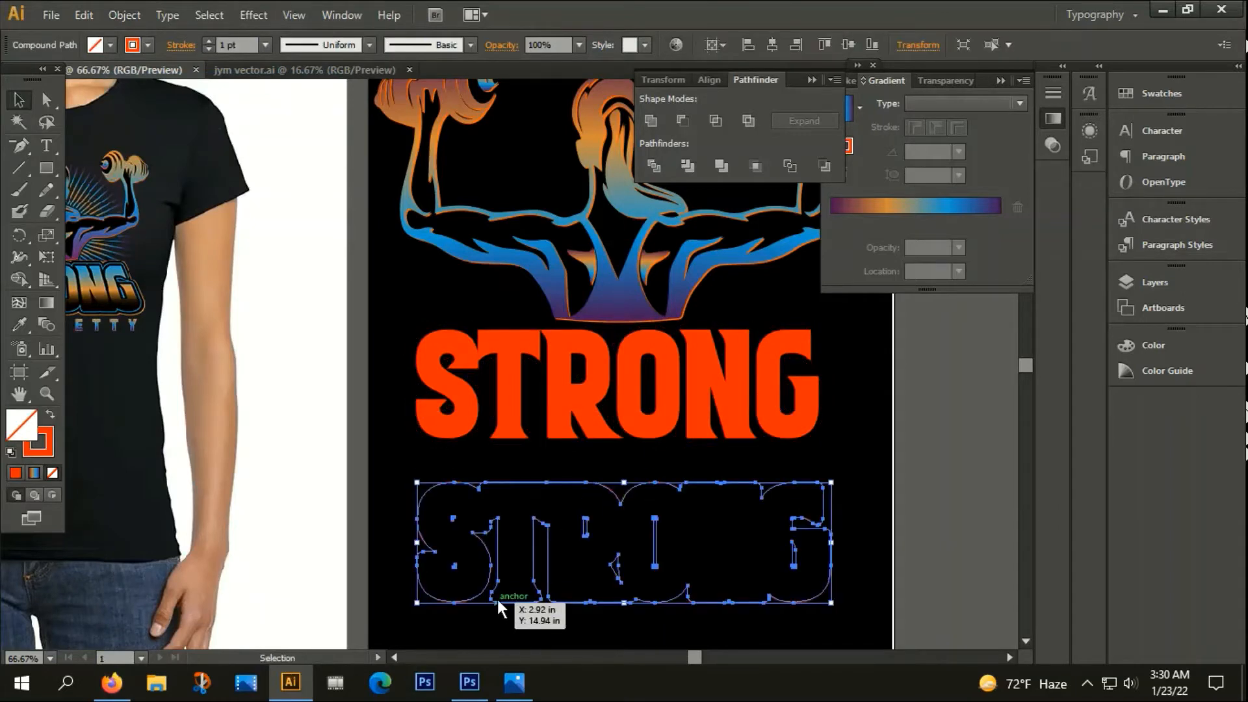
{"action": "key", "text": "ctrl+z"}
{"action": "left_click", "coordinate": [504, 560]}
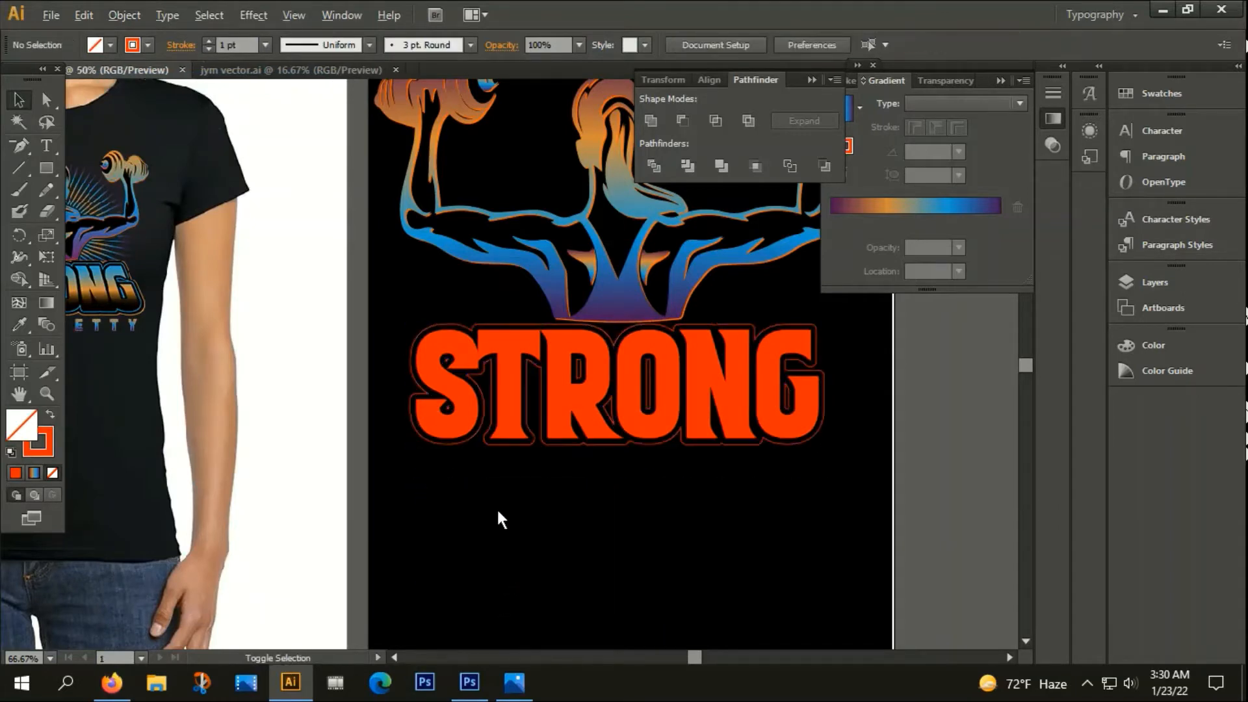
Recolor the offset outline around "STRONG" with the blue hexagon's color, applied as stroke with no fill.
{"action": "scroll", "coordinate": [496, 508], "scroll_direction": "down", "scroll_amount": 1}
{"action": "left_click_drag", "start_coordinate": [675, 534], "coordinate": [536, 517]}
{"action": "left_click", "coordinate": [553, 443]}
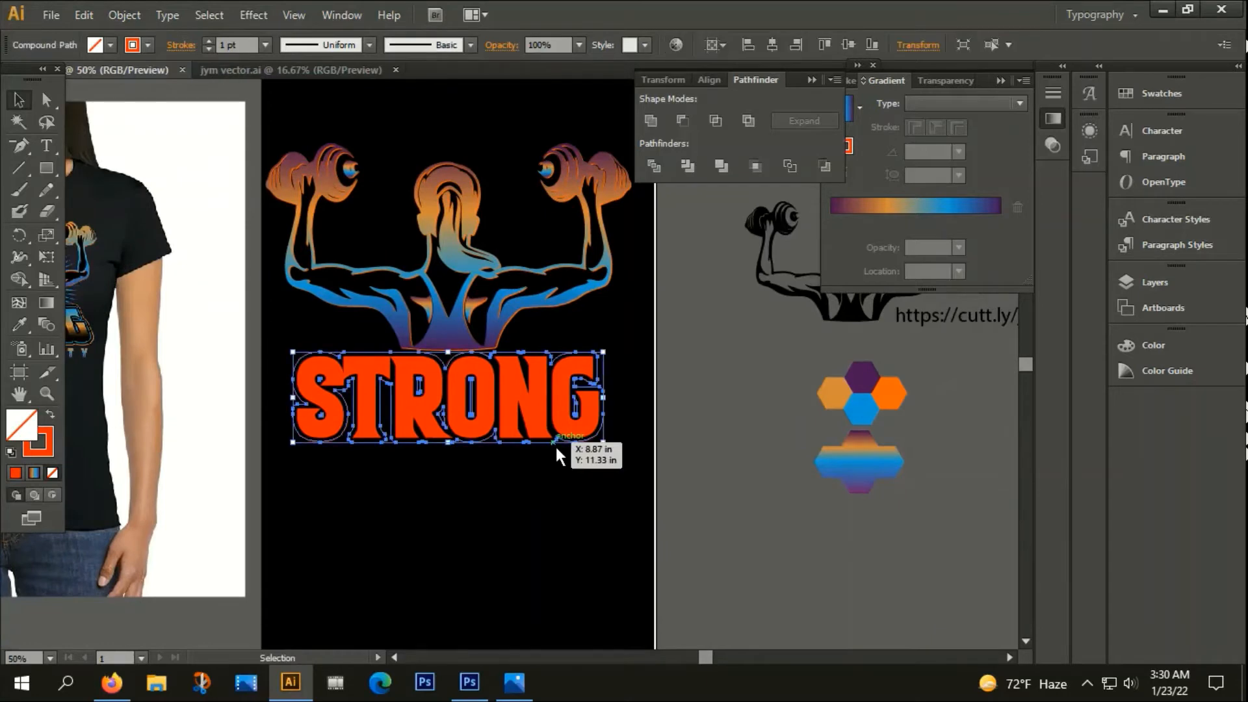
{"action": "scroll", "coordinate": [175, 361], "scroll_direction": "up", "scroll_amount": 3}
{"action": "scroll", "coordinate": [221, 335], "scroll_direction": "down", "scroll_amount": 3}
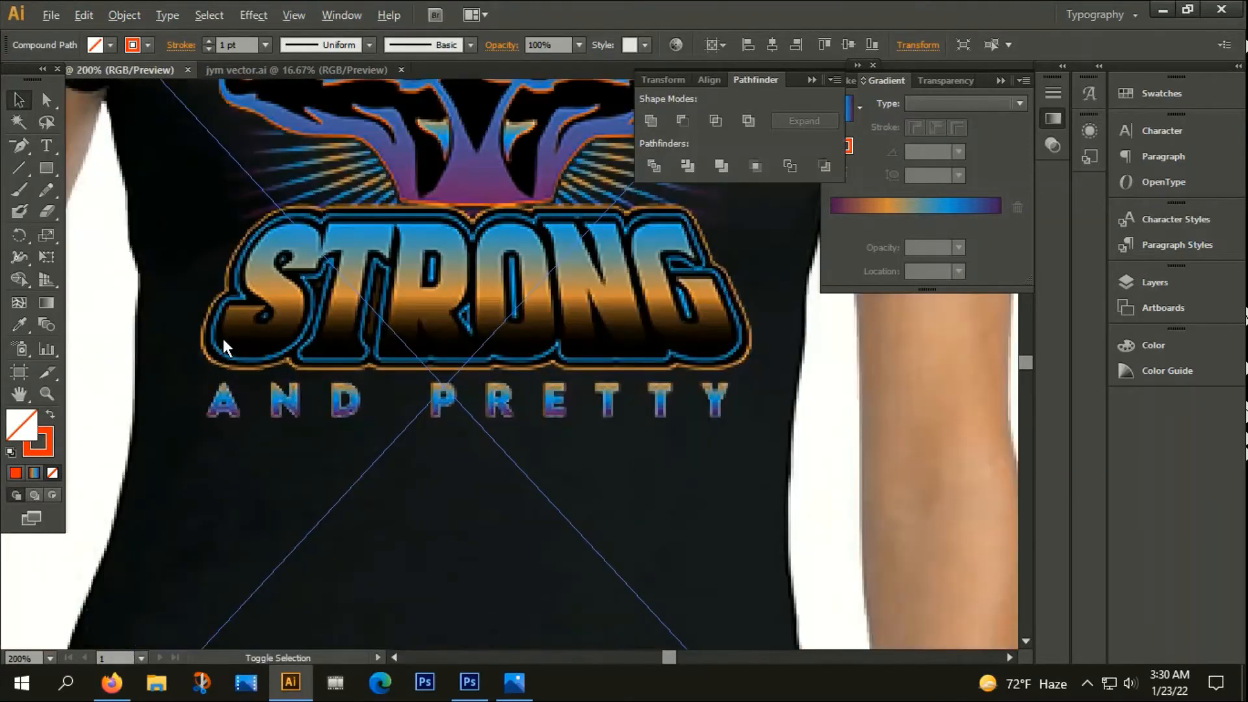
{"action": "left_click_drag", "start_coordinate": [967, 568], "coordinate": [594, 536]}
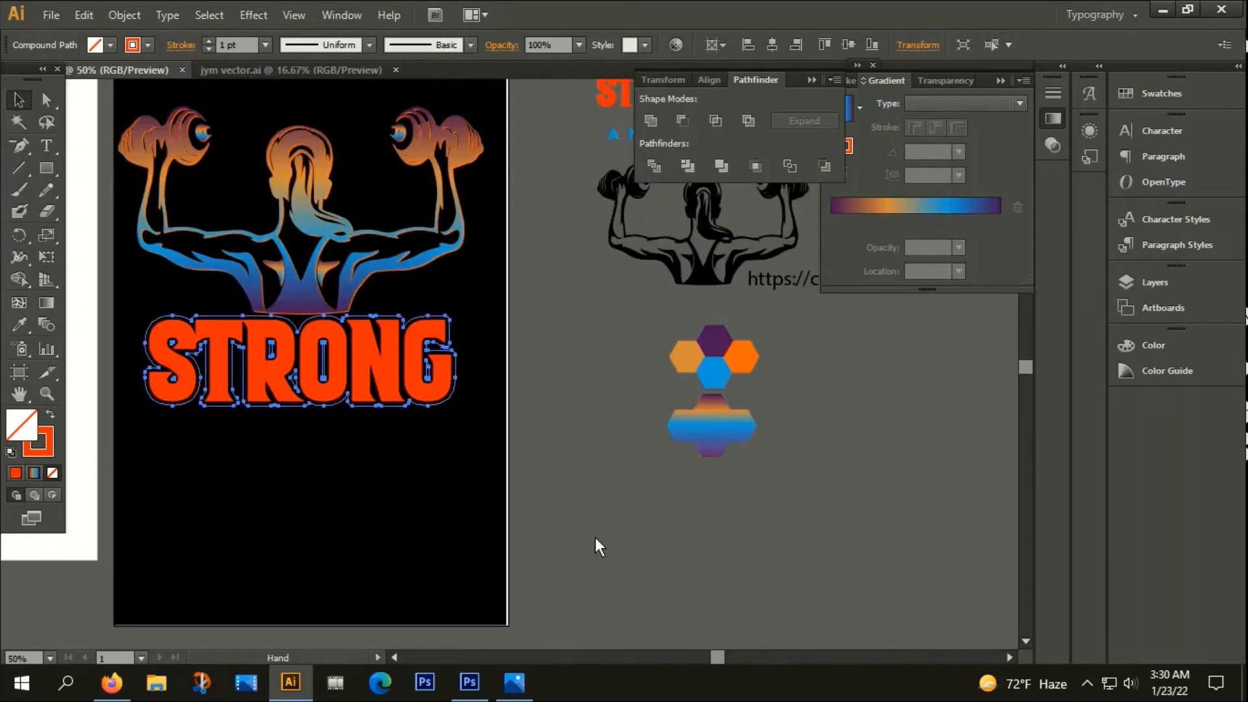
{"action": "key", "text": "i"}
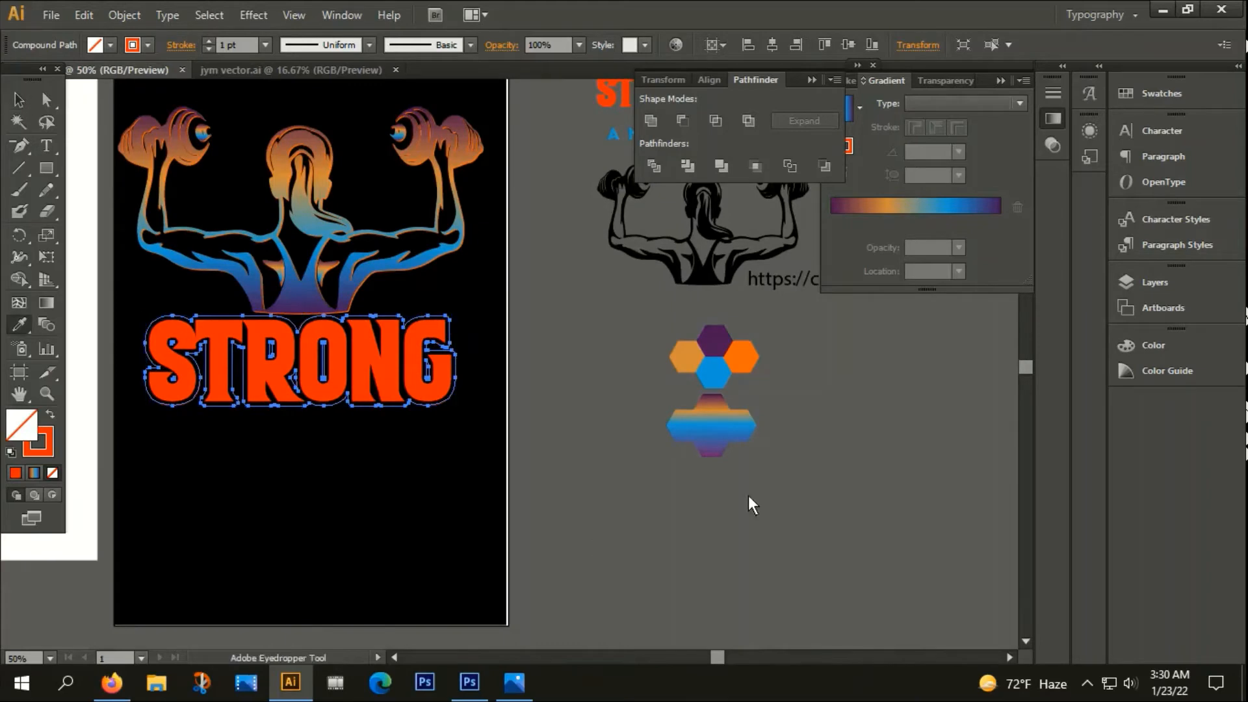
{"action": "left_click", "coordinate": [726, 373]}
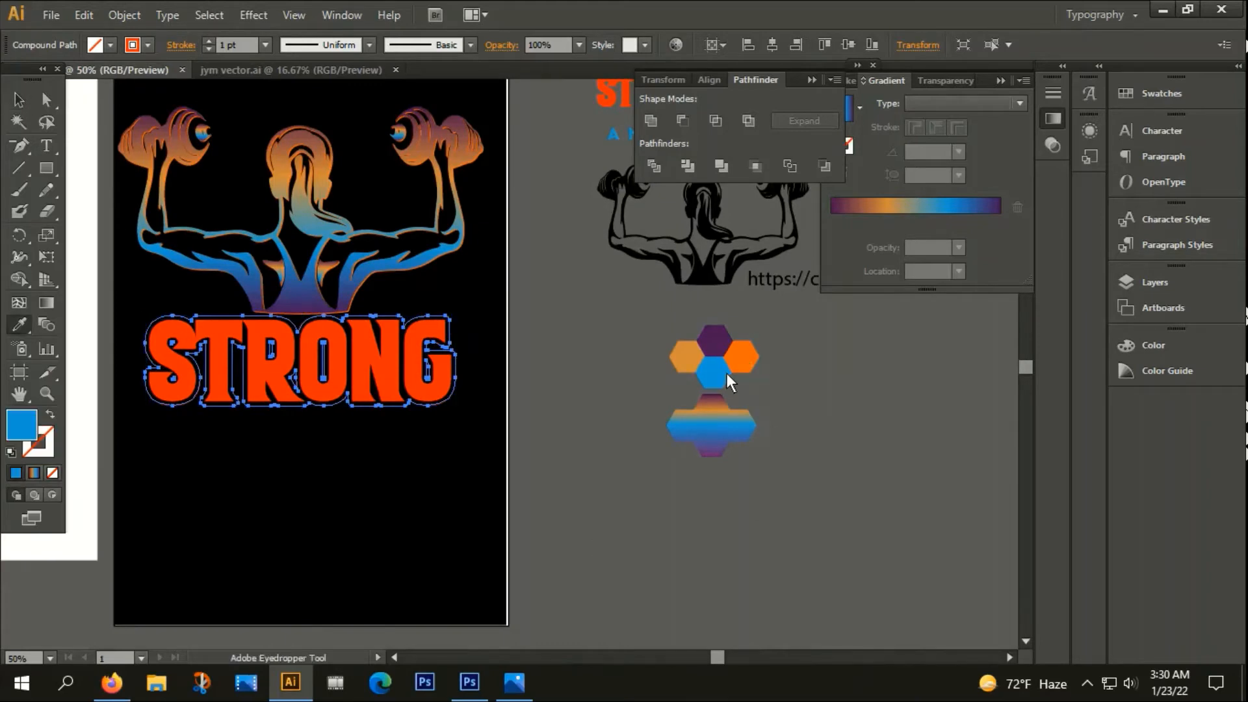
{"action": "left_click", "coordinate": [49, 414]}
Set the blue "STRONG" outline's stroke weight to 3 pt and deselect it.
{"action": "left_click", "coordinate": [209, 41]}
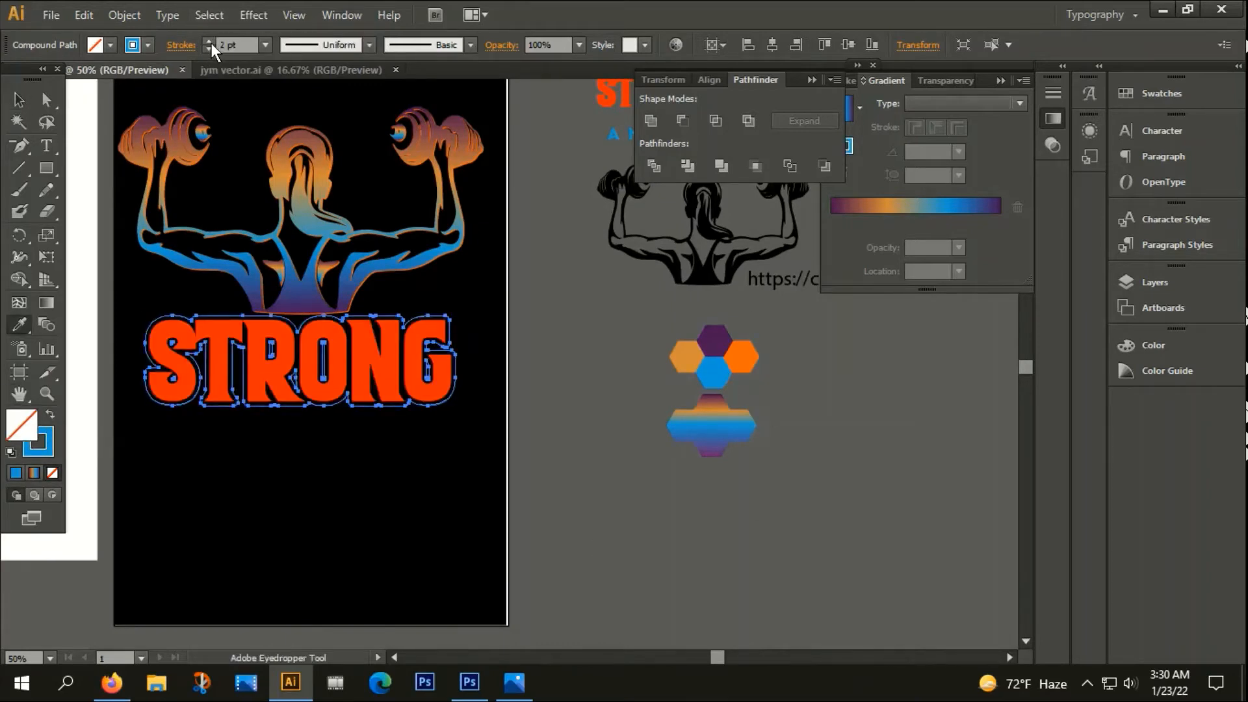
{"action": "left_click", "coordinate": [210, 41]}
{"action": "left_click", "coordinate": [13, 101]}
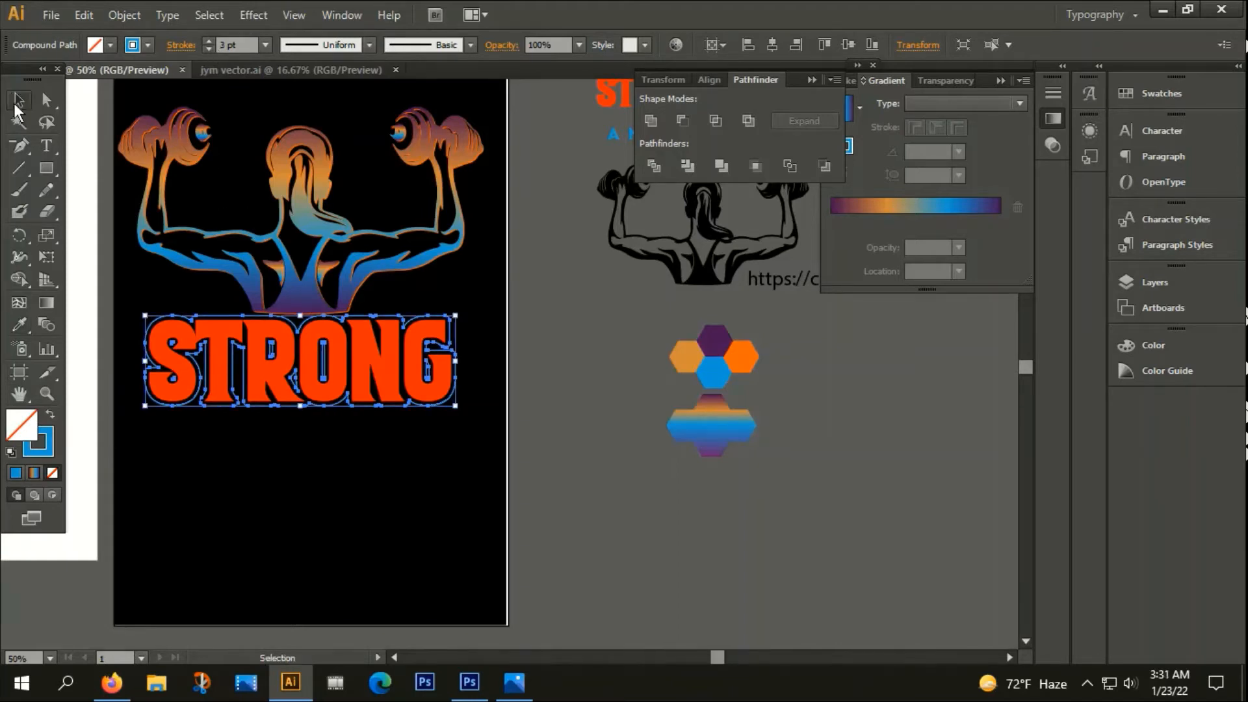
{"action": "left_click", "coordinate": [189, 387]}
Offset the path of the blue "STRONG" outline by 10 px with round joins.
{"action": "scroll", "coordinate": [355, 463], "scroll_direction": "left", "scroll_amount": 3}
{"action": "scroll", "coordinate": [314, 416], "scroll_direction": "up", "scroll_amount": 2}
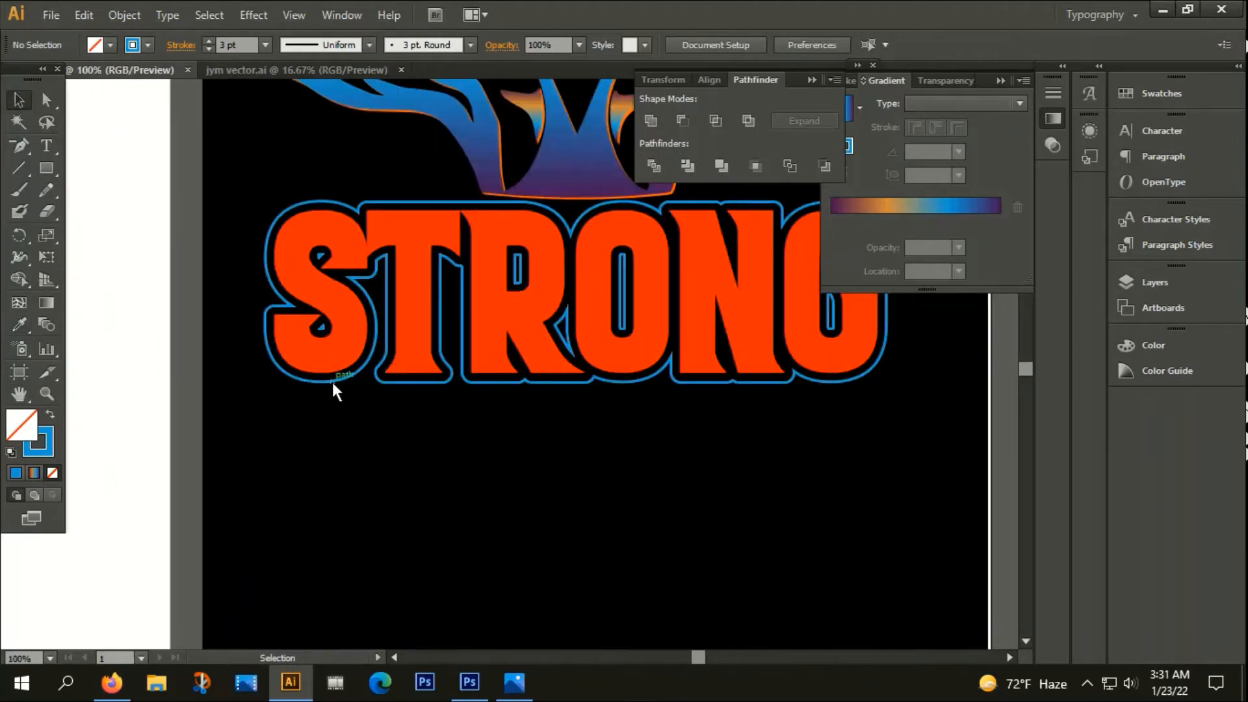
{"action": "left_click", "coordinate": [334, 378]}
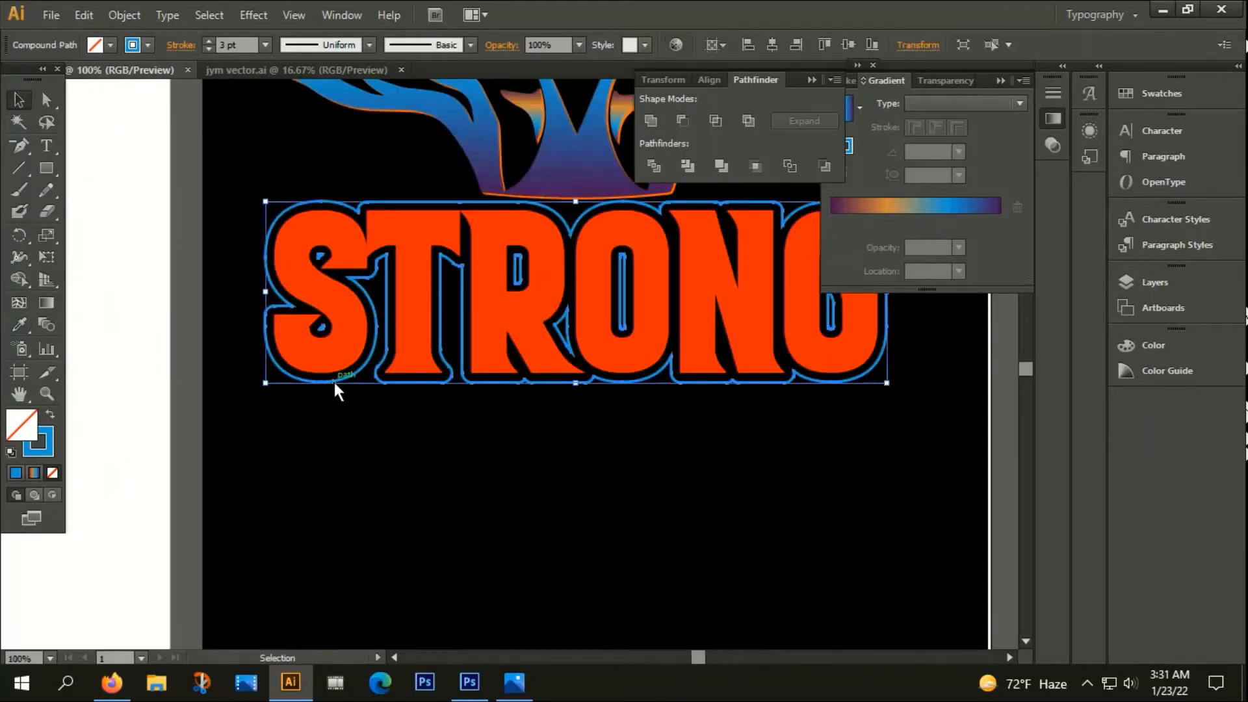
{"action": "left_click", "coordinate": [109, 15]}
{"action": "mouse_move", "coordinate": [162, 385]}
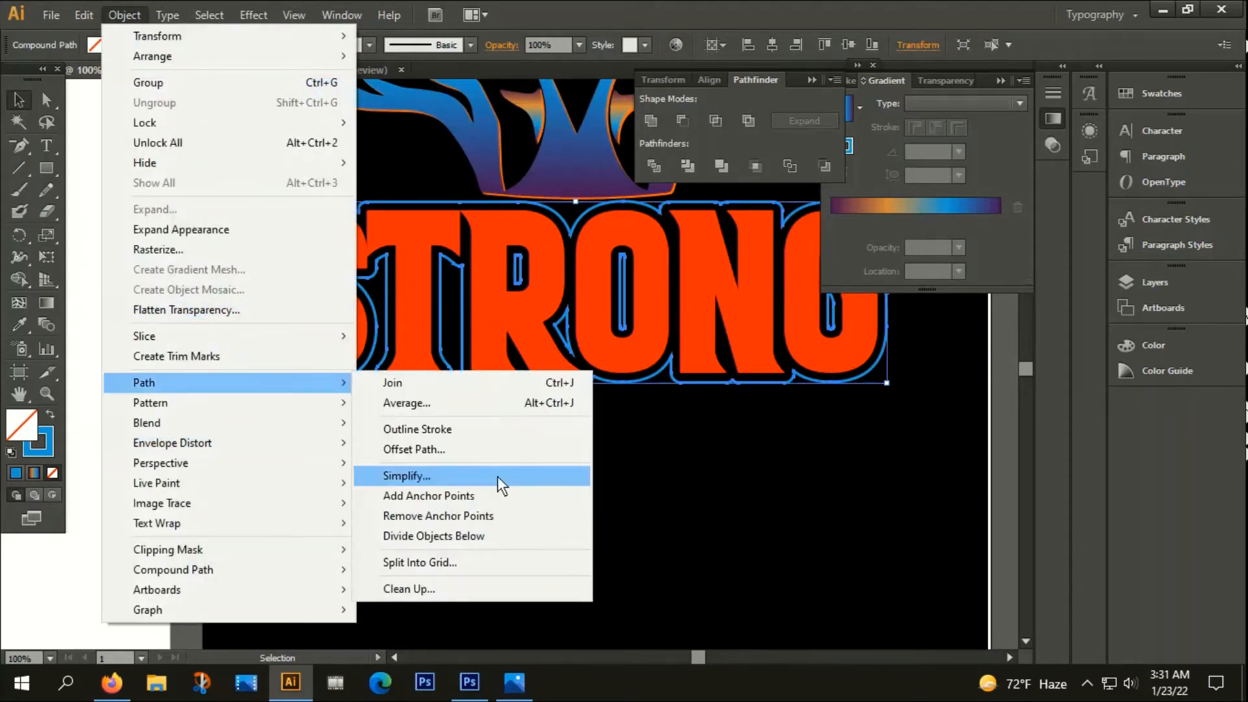
{"action": "left_click", "coordinate": [446, 449]}
{"action": "type", "text": "10"}
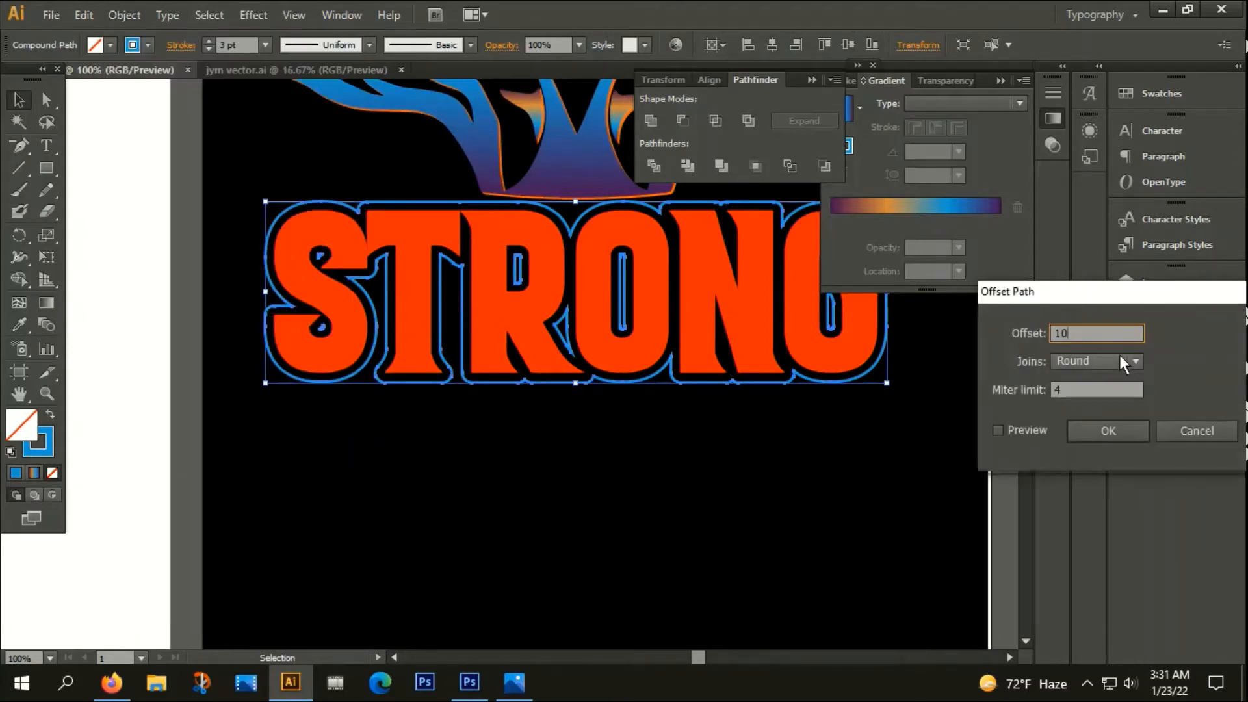
{"action": "type", "text": "PX"}
{"action": "left_click", "coordinate": [1102, 427]}
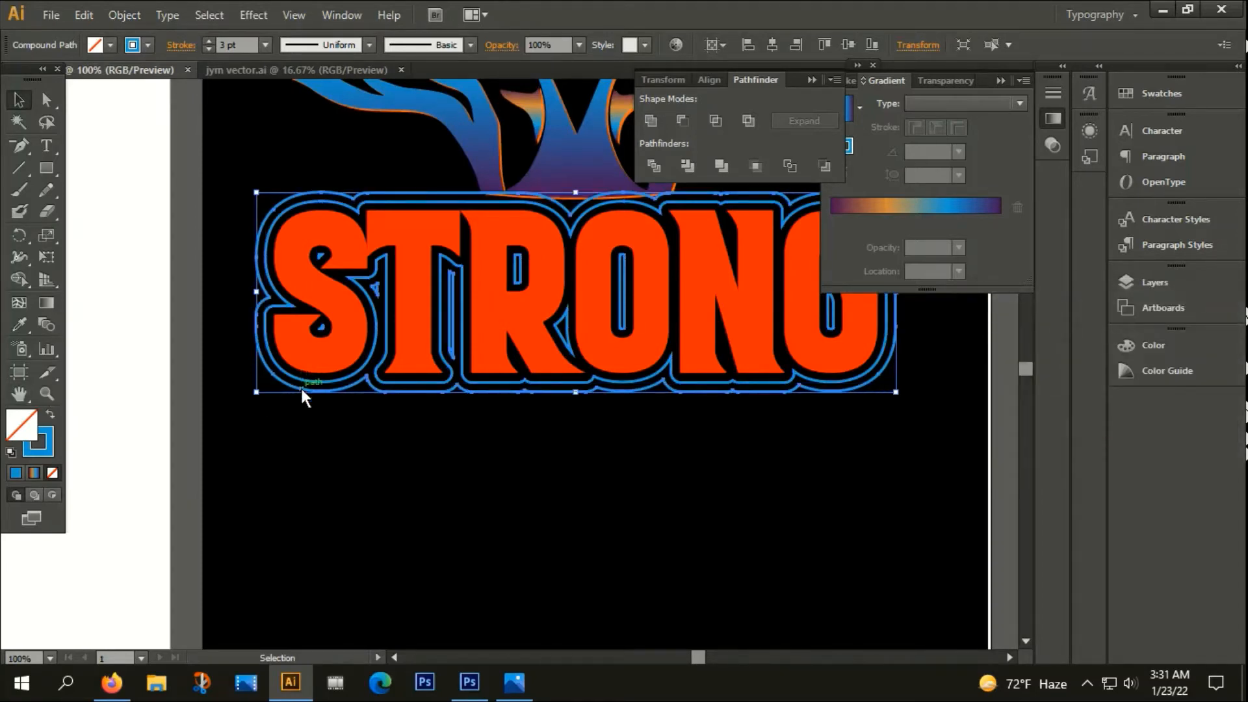
Give the new outer offset shape around "STRONG" a black fill and no stroke.
{"action": "left_click", "coordinate": [50, 414]}
{"action": "double_click", "coordinate": [21, 424]}
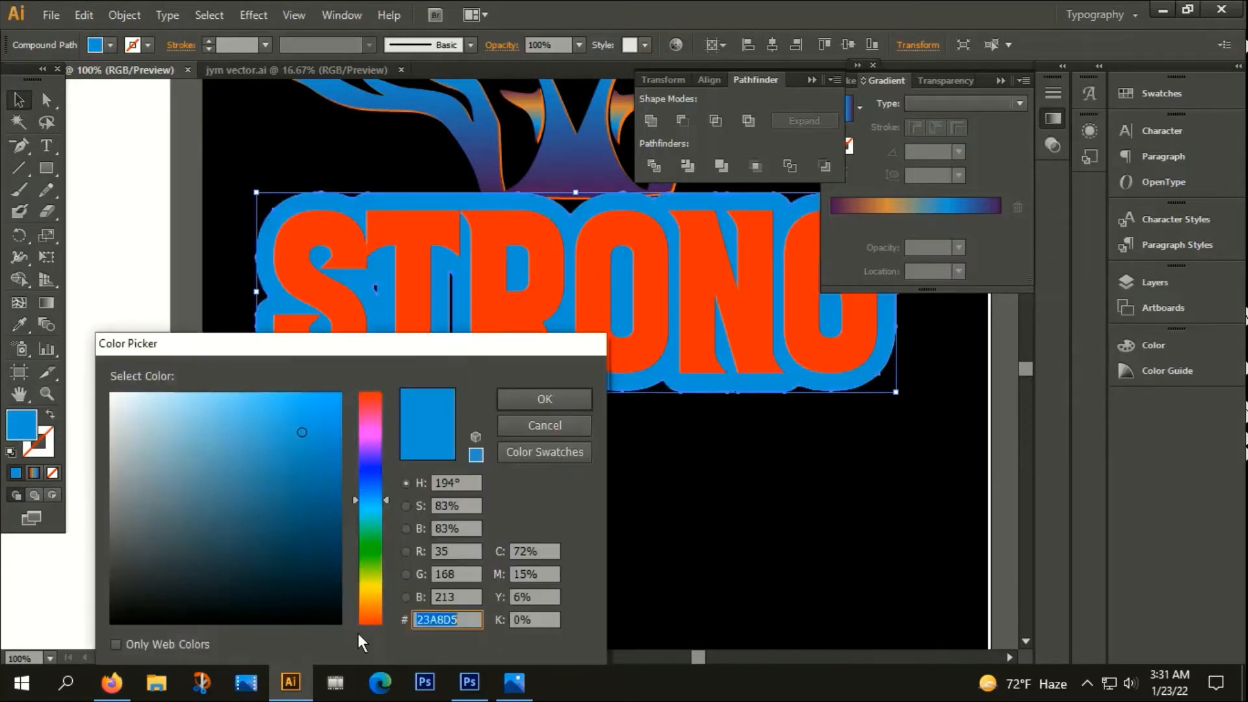
{"action": "type", "text": "000405"}
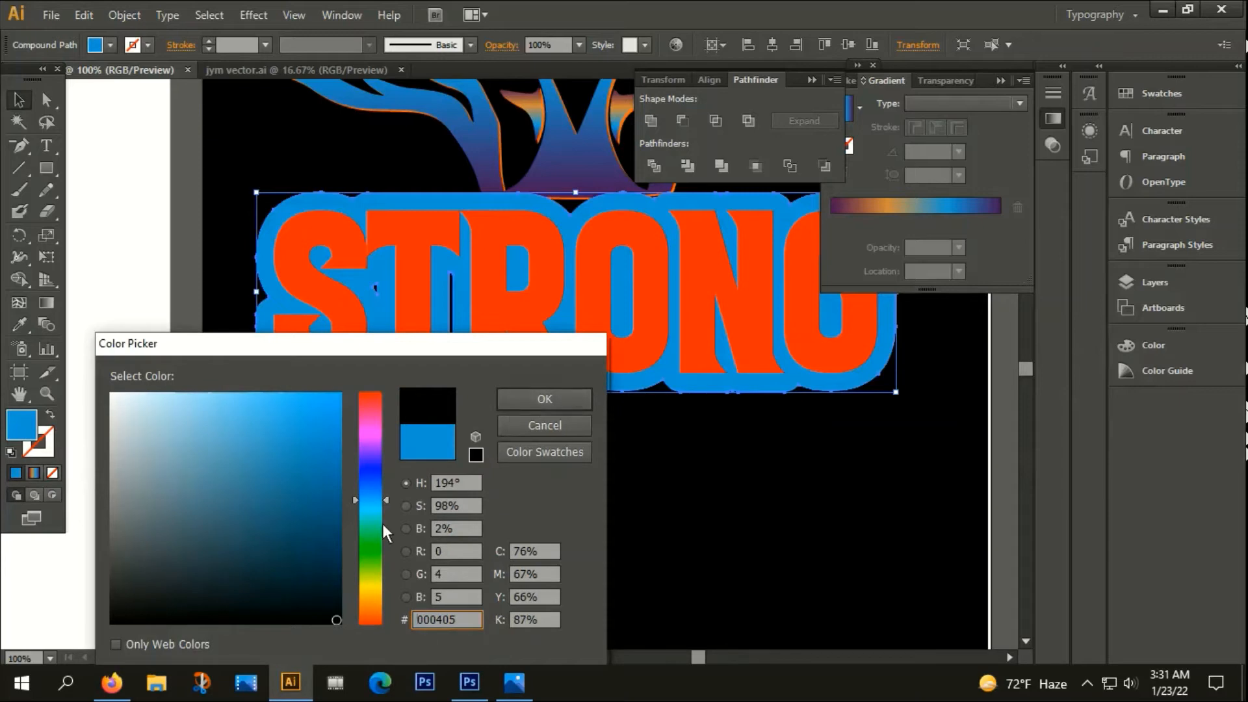
{"action": "left_click", "coordinate": [339, 624]}
{"action": "left_click", "coordinate": [547, 398]}
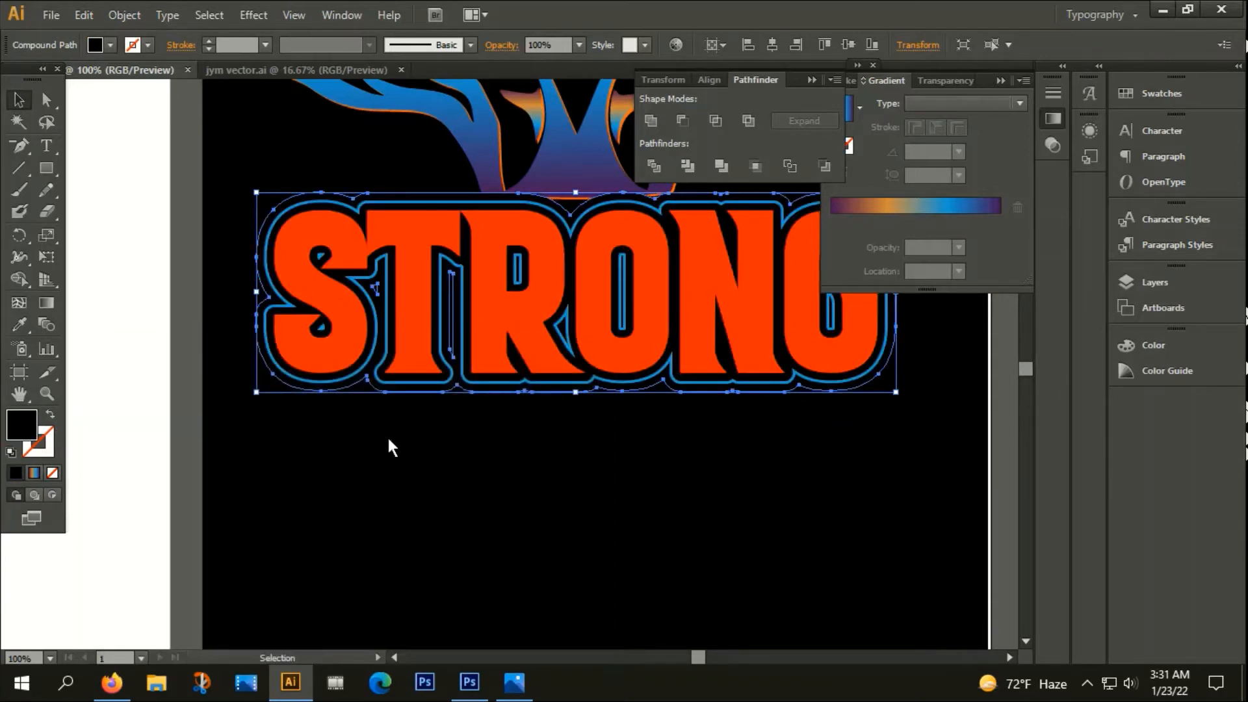
{"action": "left_click", "coordinate": [344, 459]}
Offset the path of the black shape behind "STRONG" by 3 px with round joins.
{"action": "left_click", "coordinate": [317, 394]}
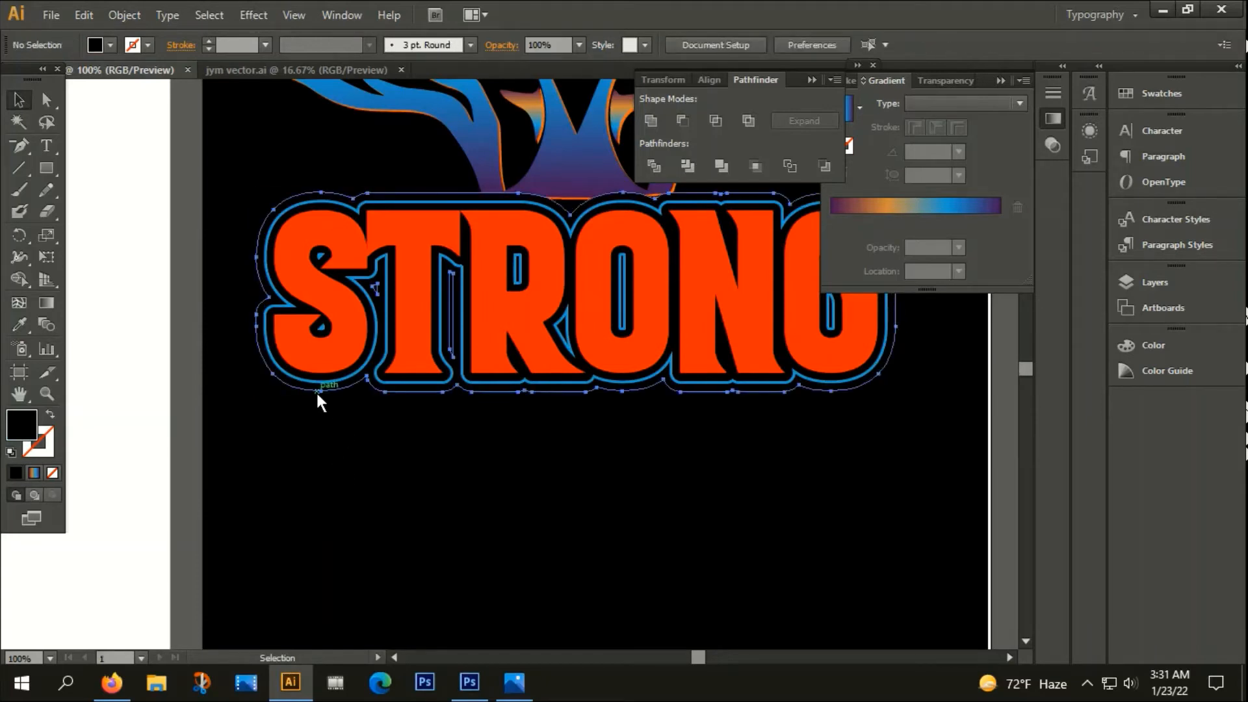
{"action": "left_click", "coordinate": [124, 14]}
{"action": "mouse_move", "coordinate": [155, 384]}
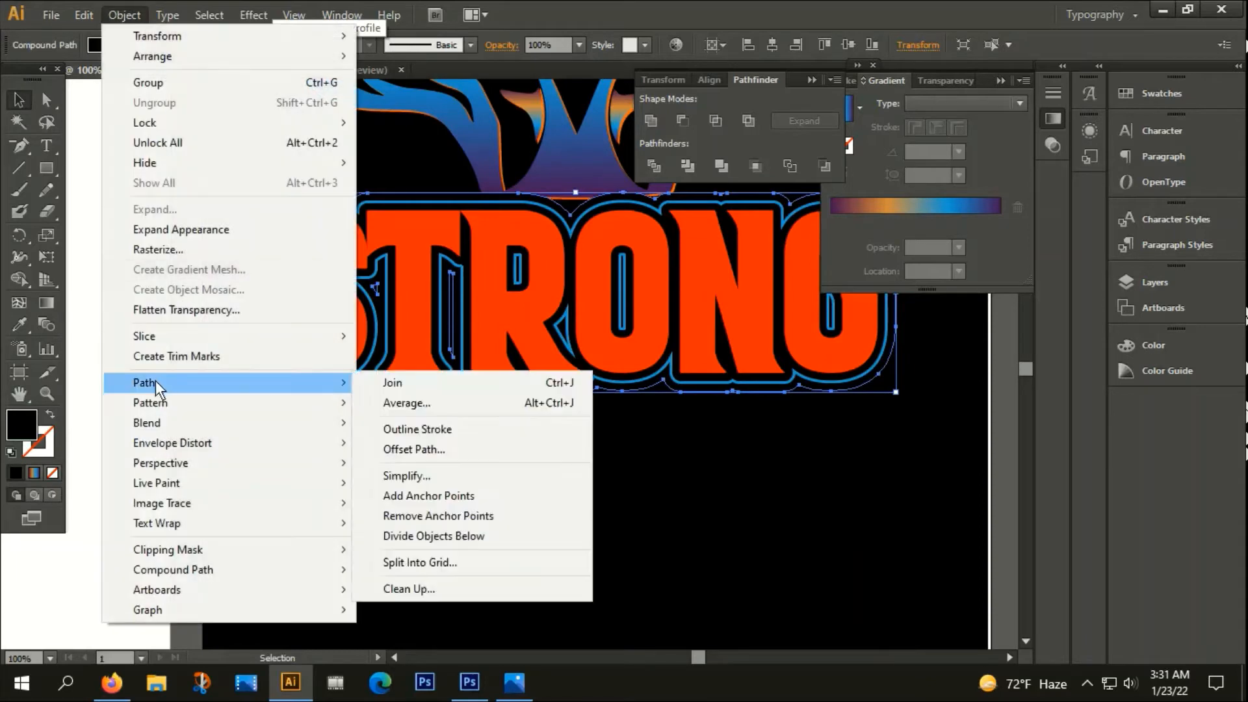
{"action": "left_click", "coordinate": [413, 449]}
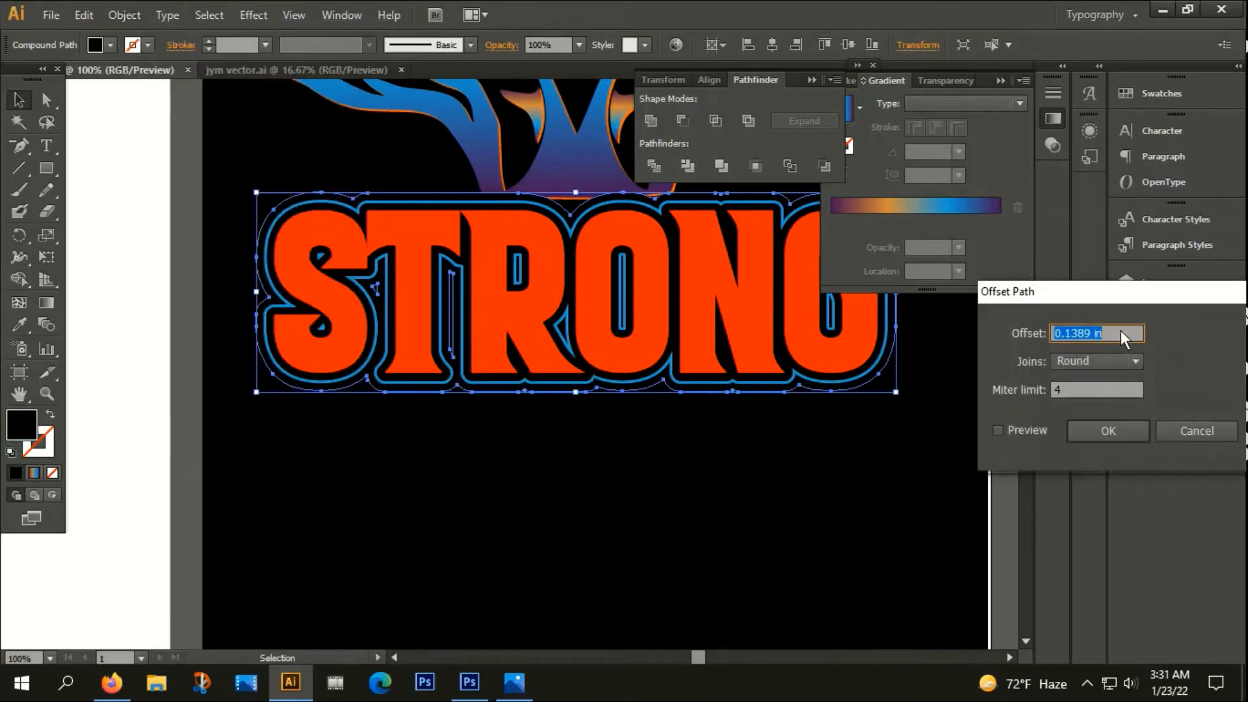
{"action": "type", "text": "3PX"}
{"action": "left_click", "coordinate": [1105, 433]}
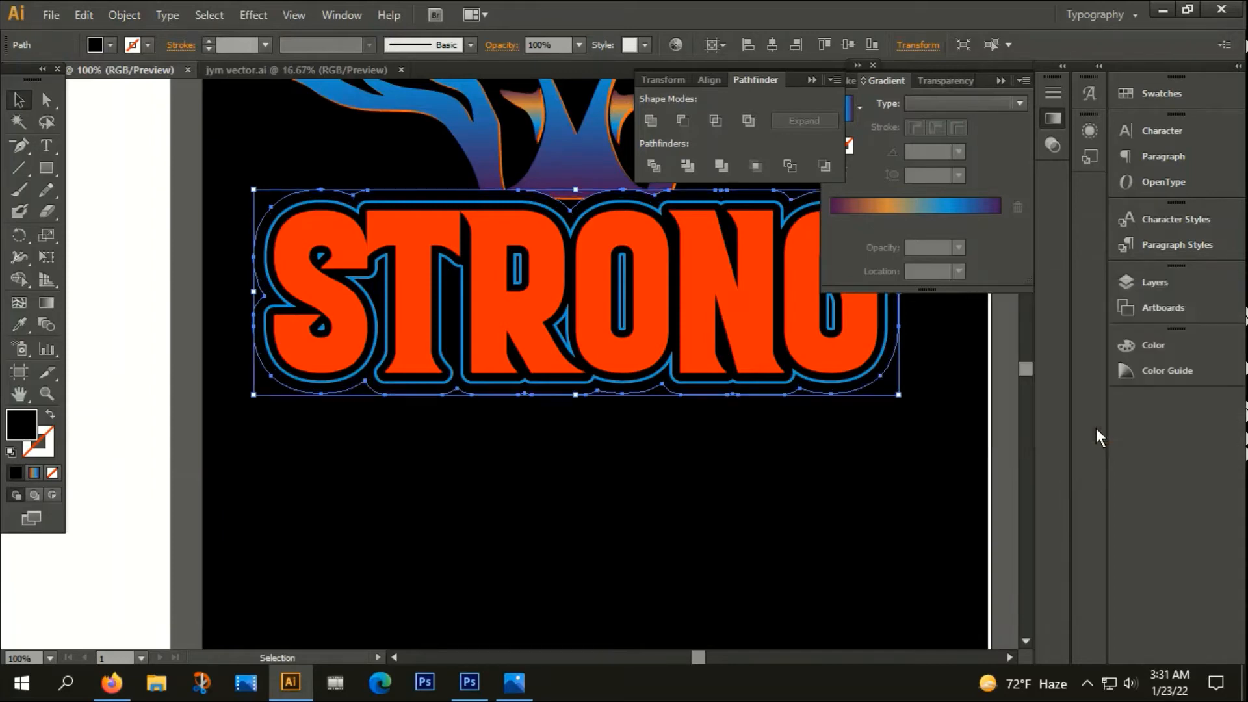
Fill the outermost offset shape around "STRONG" with the light orange sampled from the hexagon color swatches.
{"action": "scroll", "coordinate": [448, 482], "scroll_direction": "down", "scroll_amount": 2}
{"action": "left_click_drag", "start_coordinate": [685, 491], "coordinate": [643, 505]}
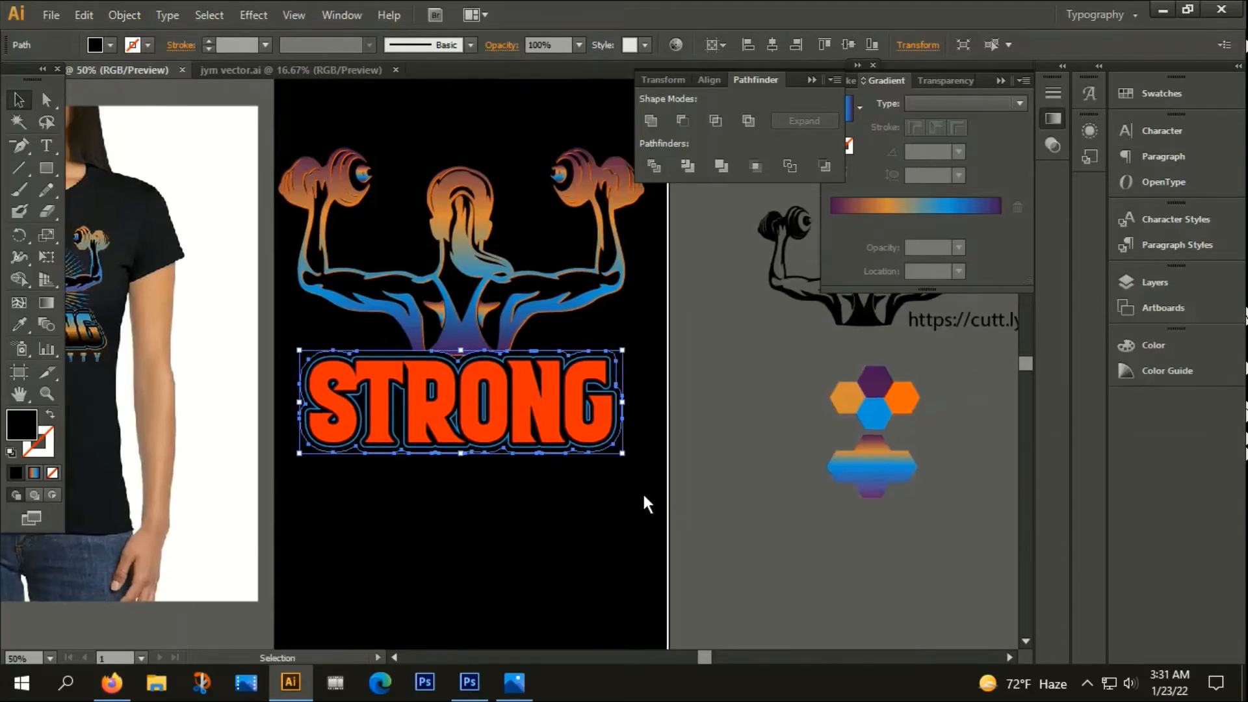
{"action": "key", "text": "i"}
{"action": "left_click", "coordinate": [843, 398]}
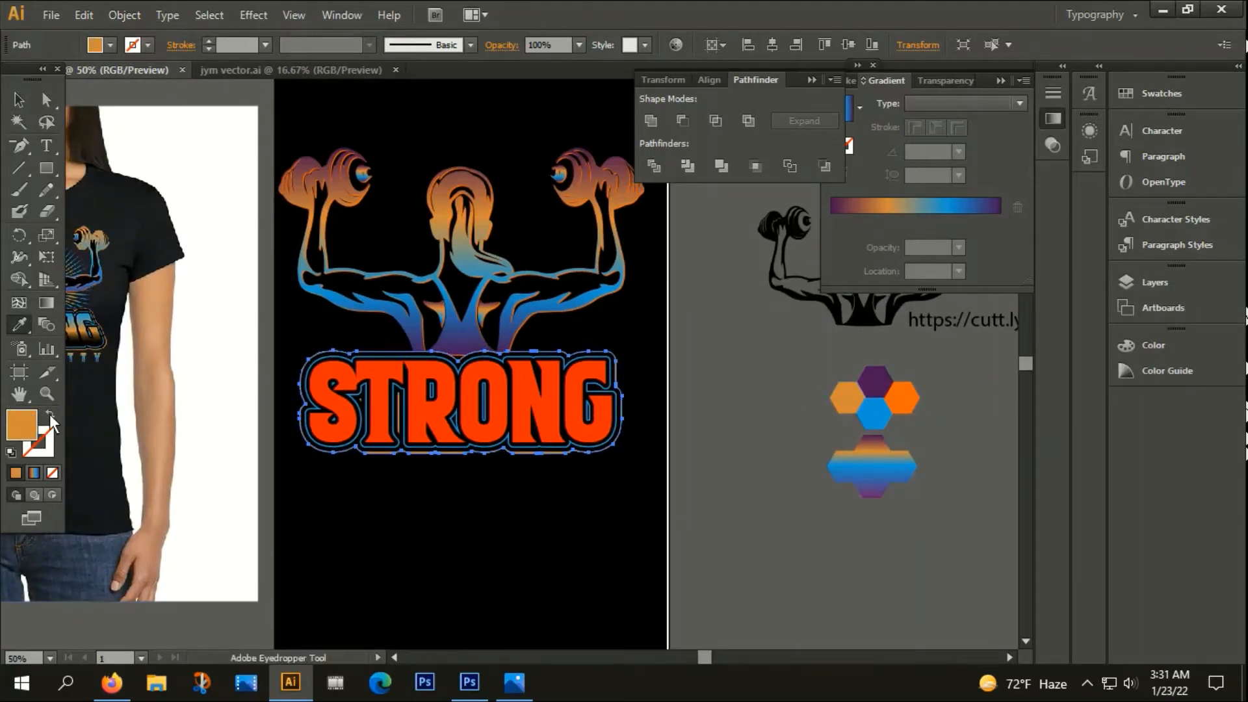
Compare the blue, black and orange borders around "STRONG" with the lettering on the reference T-shirt.
{"action": "left_click_drag", "start_coordinate": [168, 453], "coordinate": [399, 477]}
{"action": "scroll", "coordinate": [242, 385], "scroll_direction": "up", "scroll_amount": 4}
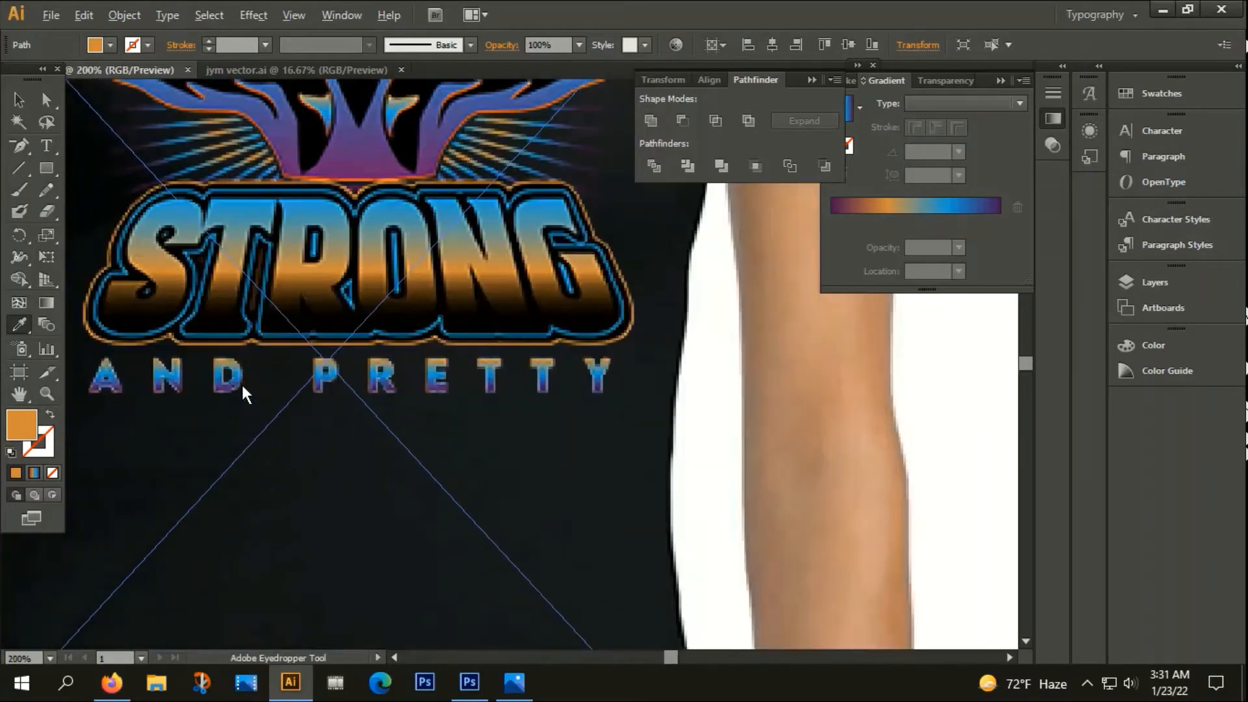
{"action": "scroll", "coordinate": [242, 386], "scroll_direction": "down", "scroll_amount": 3}
{"action": "key", "text": "space"}
{"action": "left_click_drag", "start_coordinate": [785, 591], "coordinate": [606, 564]}
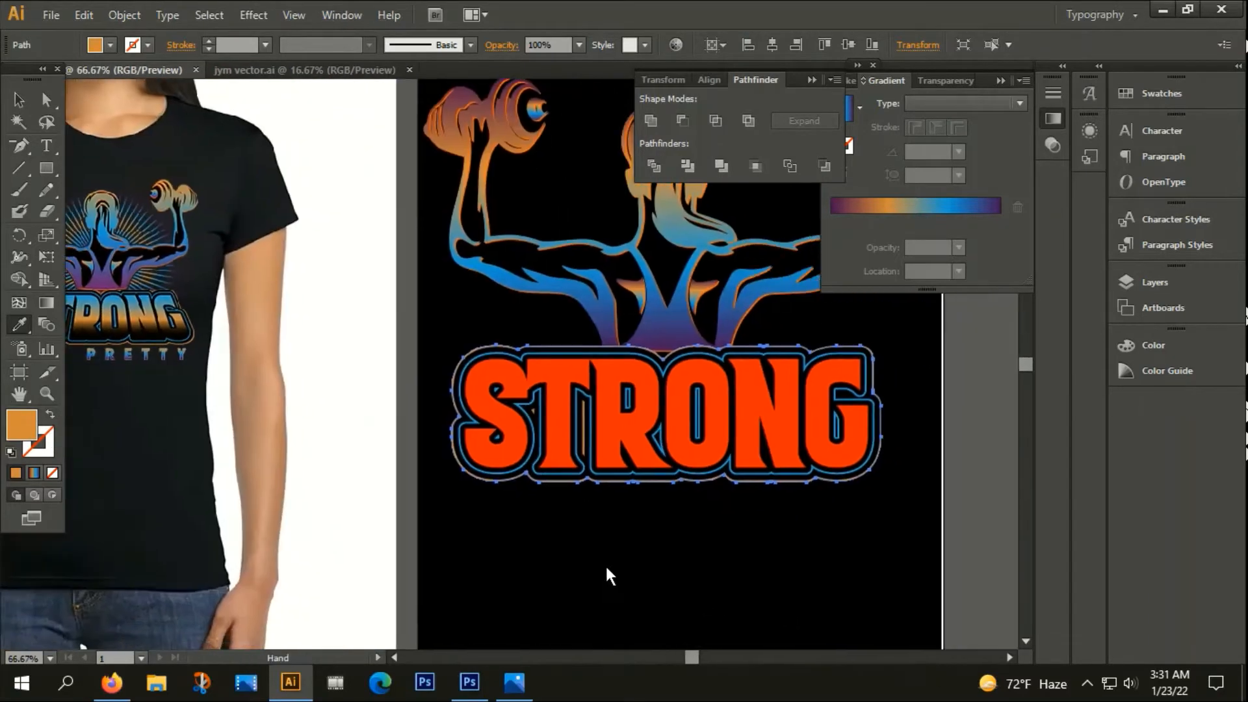
{"action": "left_click", "coordinate": [613, 559]}
{"action": "key", "text": "ctrl+z"}
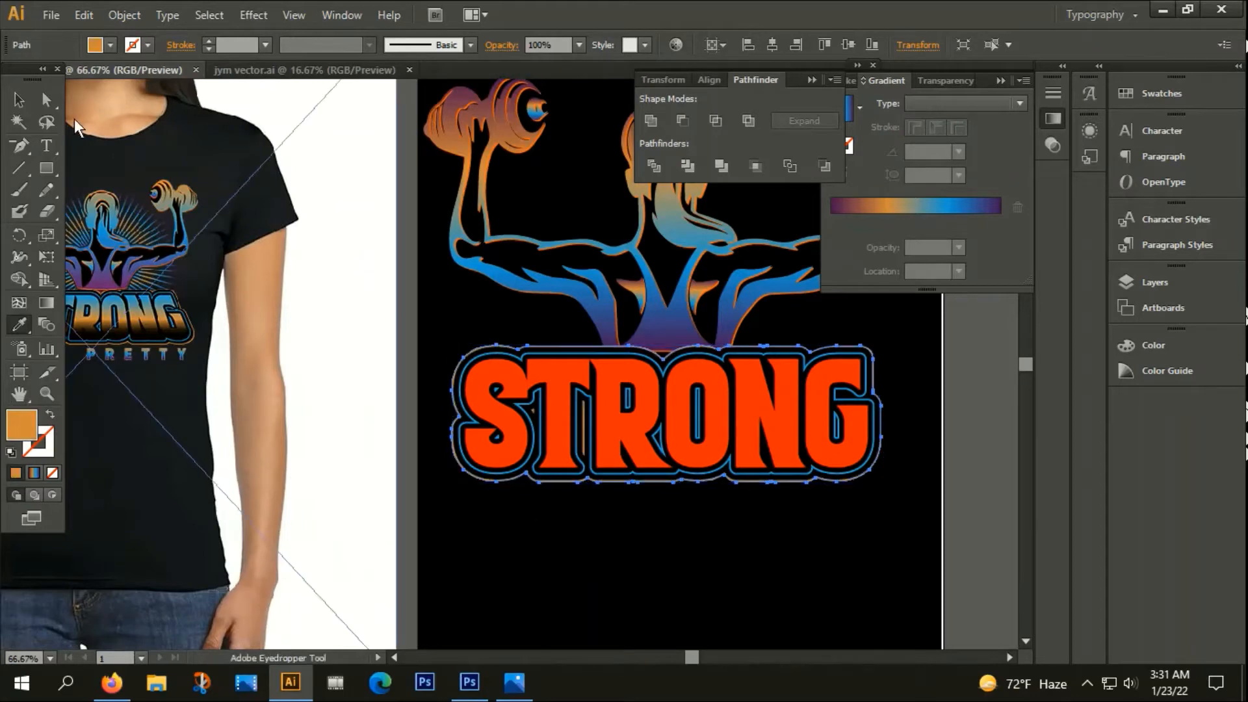
{"action": "left_click", "coordinate": [19, 100]}
{"action": "left_click", "coordinate": [609, 541]}
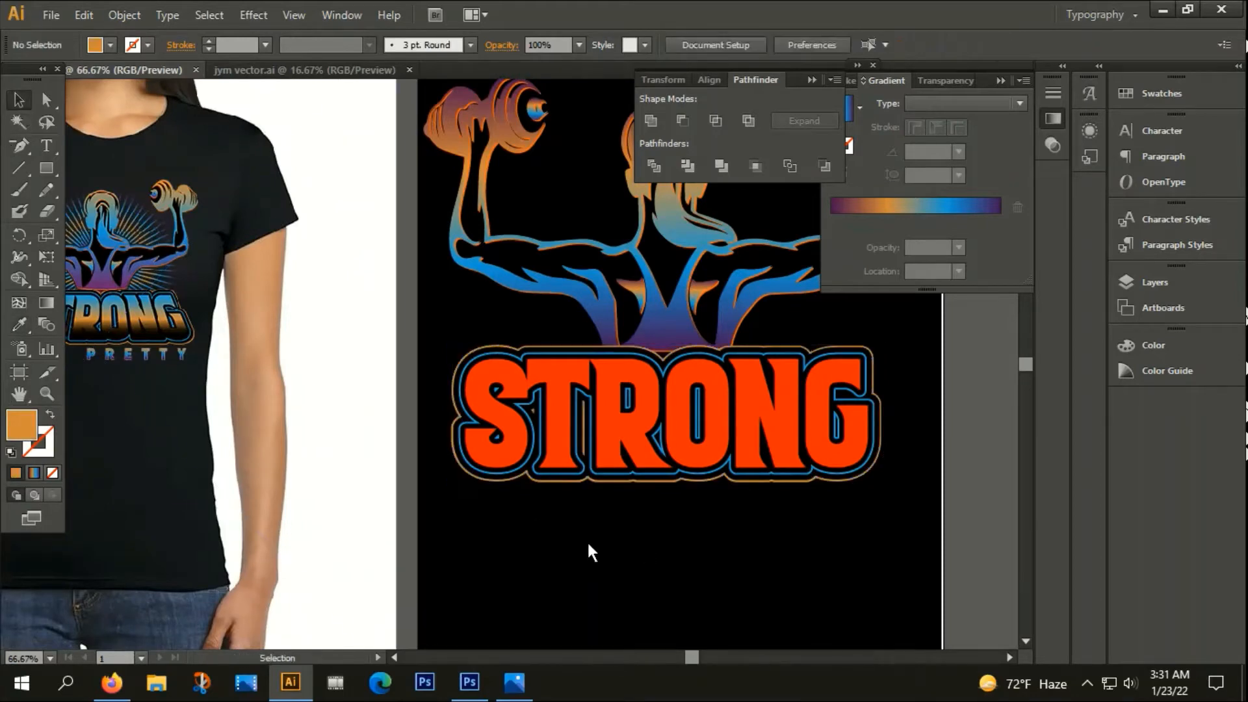
Fill the grouped "STRONG" letters with the linear purple, orange and blue gradient at -90°.
{"action": "key", "text": "space"}
{"action": "left_click_drag", "start_coordinate": [614, 544], "coordinate": [538, 566]}
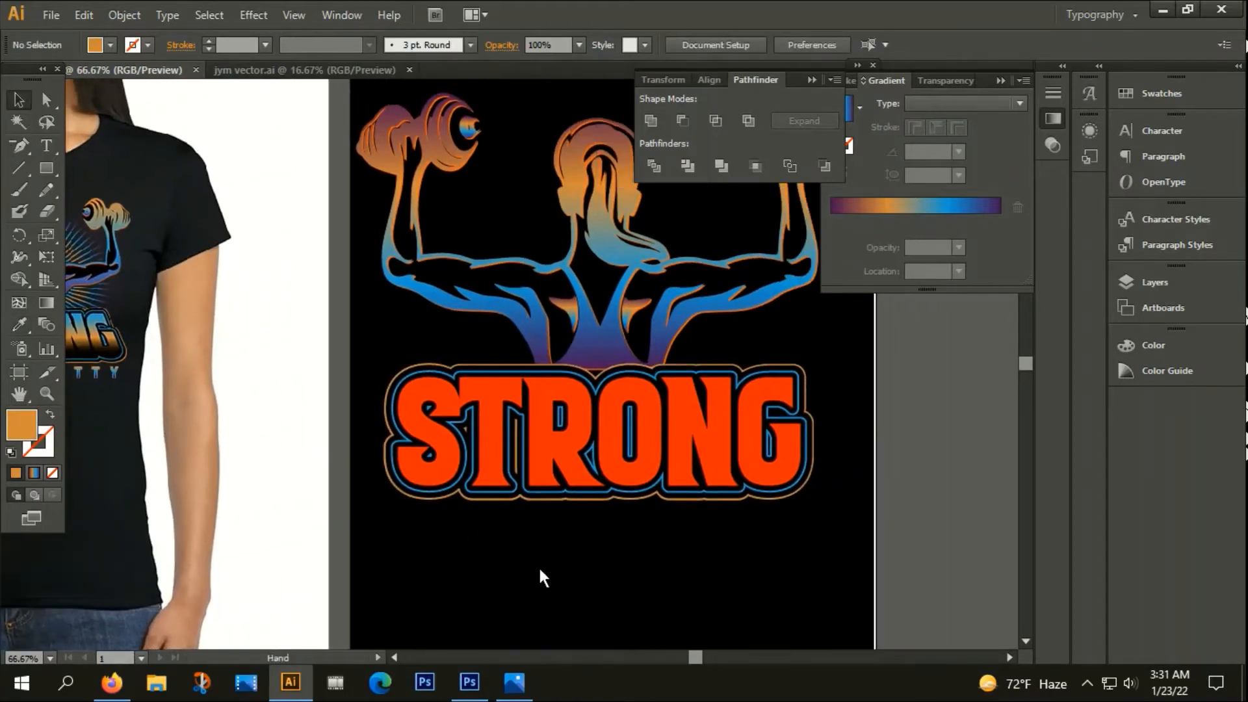
{"action": "left_click", "coordinate": [485, 427]}
{"action": "scroll", "coordinate": [472, 469], "scroll_direction": "down", "scroll_amount": 2}
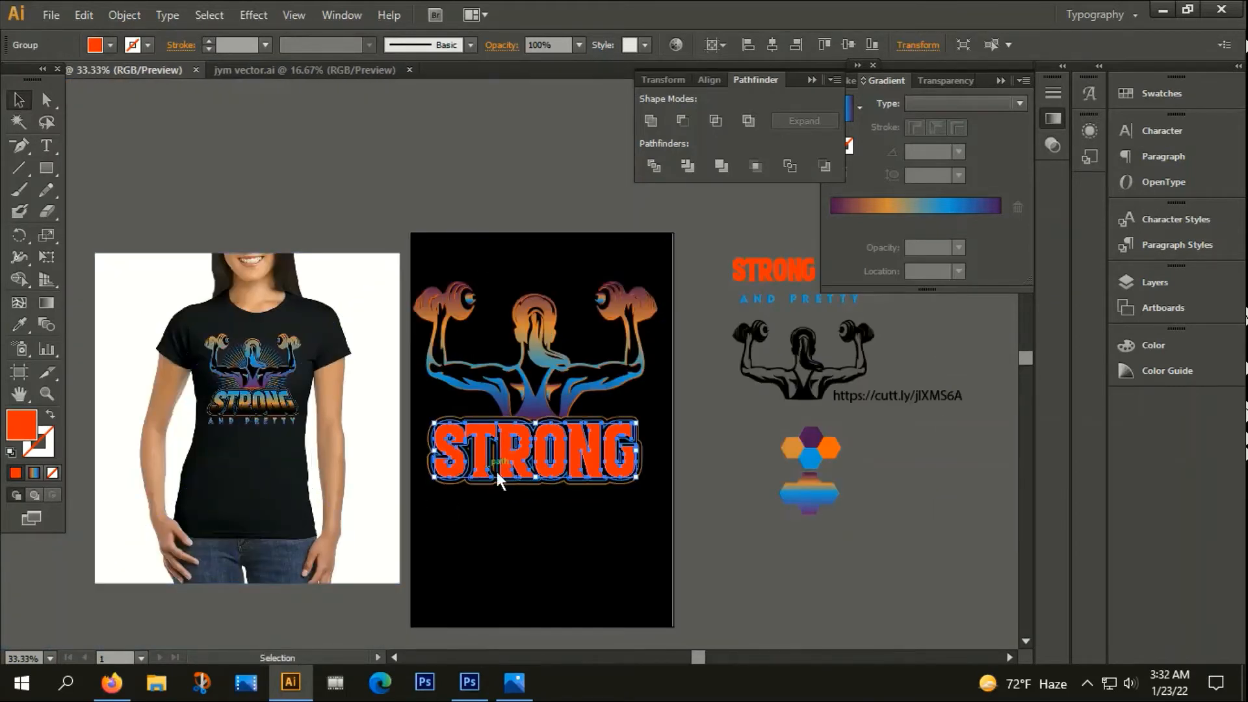
{"action": "left_click", "coordinate": [34, 472]}
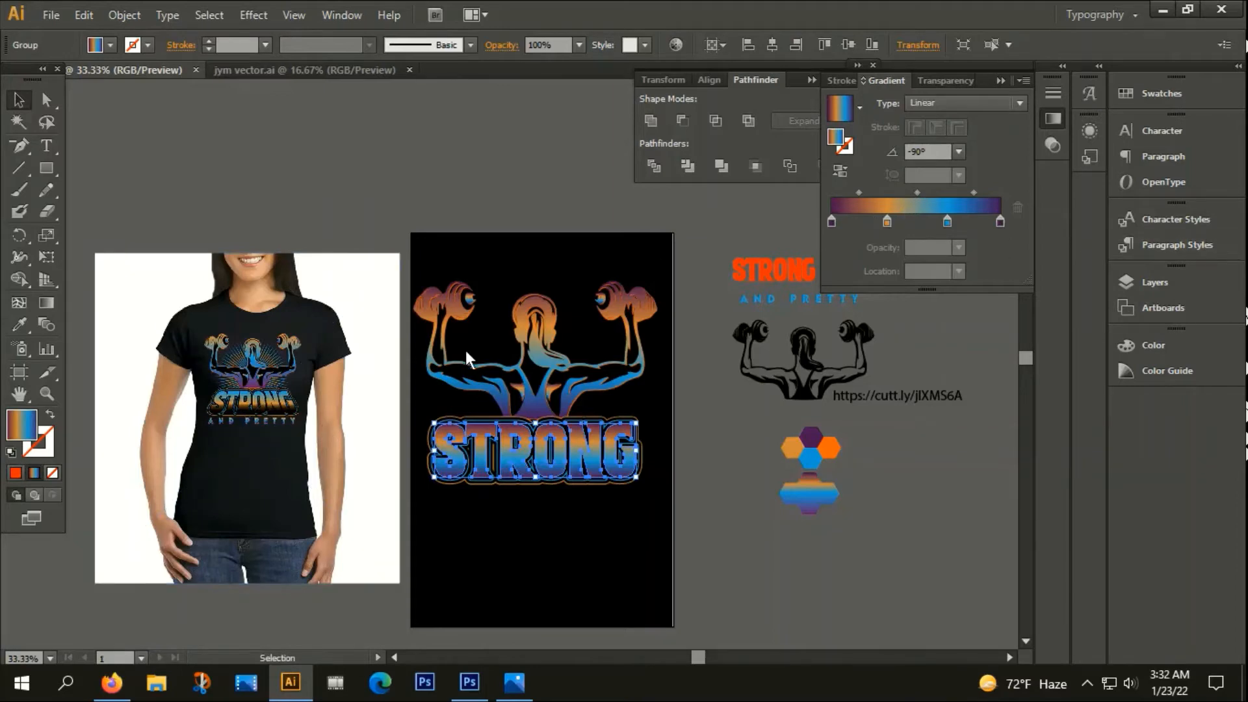
Remove the two middle stops from the "STRONG" gradient and recolor its start stop with the blue sampled from the hexagon swatches.
{"action": "left_click", "coordinate": [887, 222]}
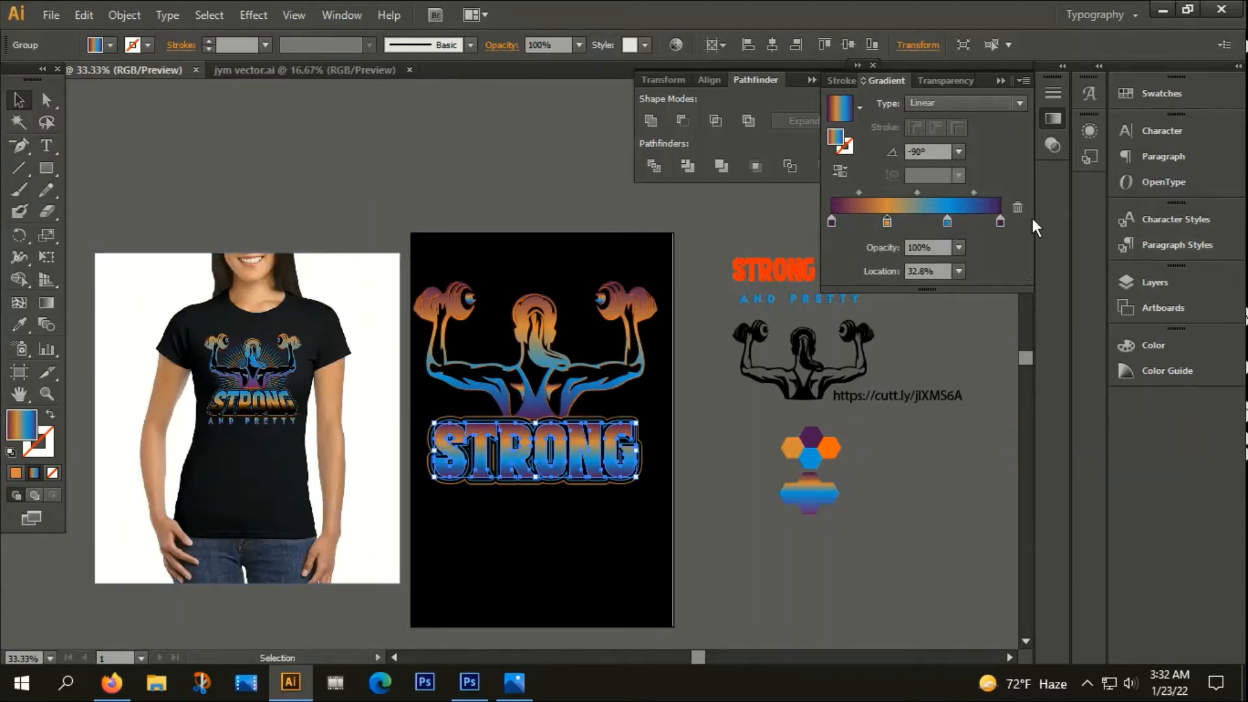
{"action": "left_click", "coordinate": [1019, 209]}
{"action": "left_click", "coordinate": [1019, 209]}
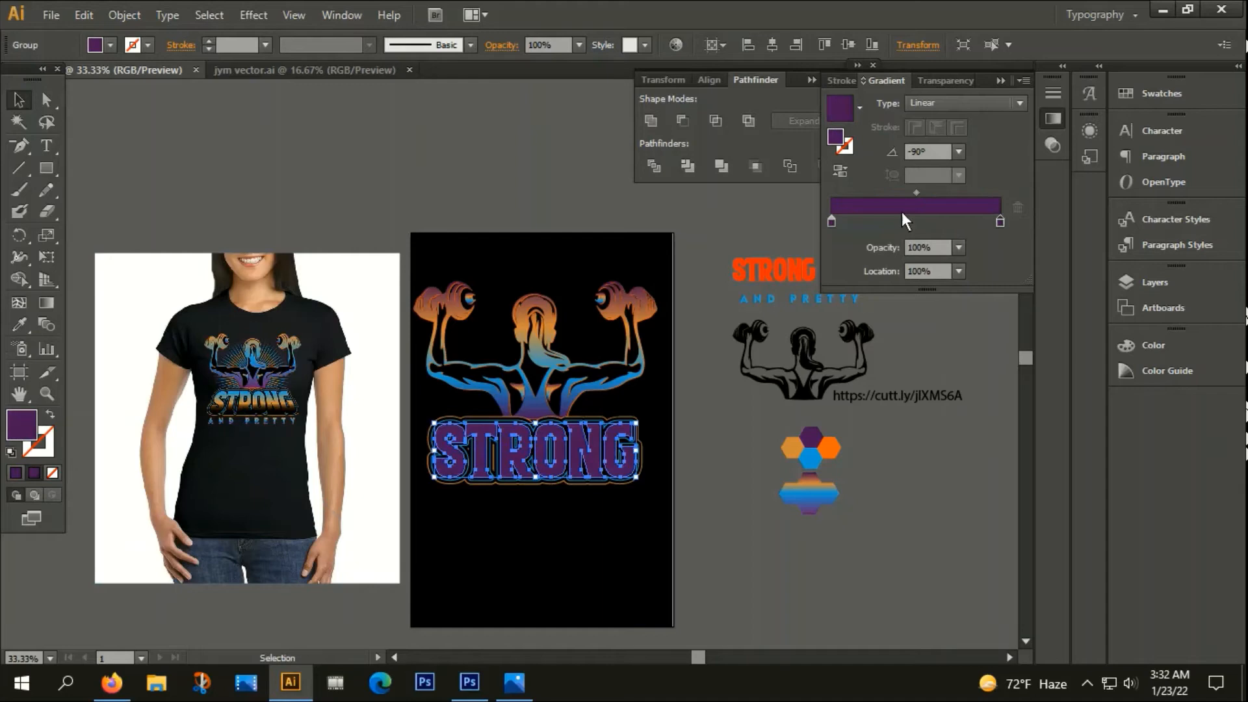
{"action": "left_click", "coordinate": [830, 221]}
{"action": "left_click", "coordinate": [14, 326]}
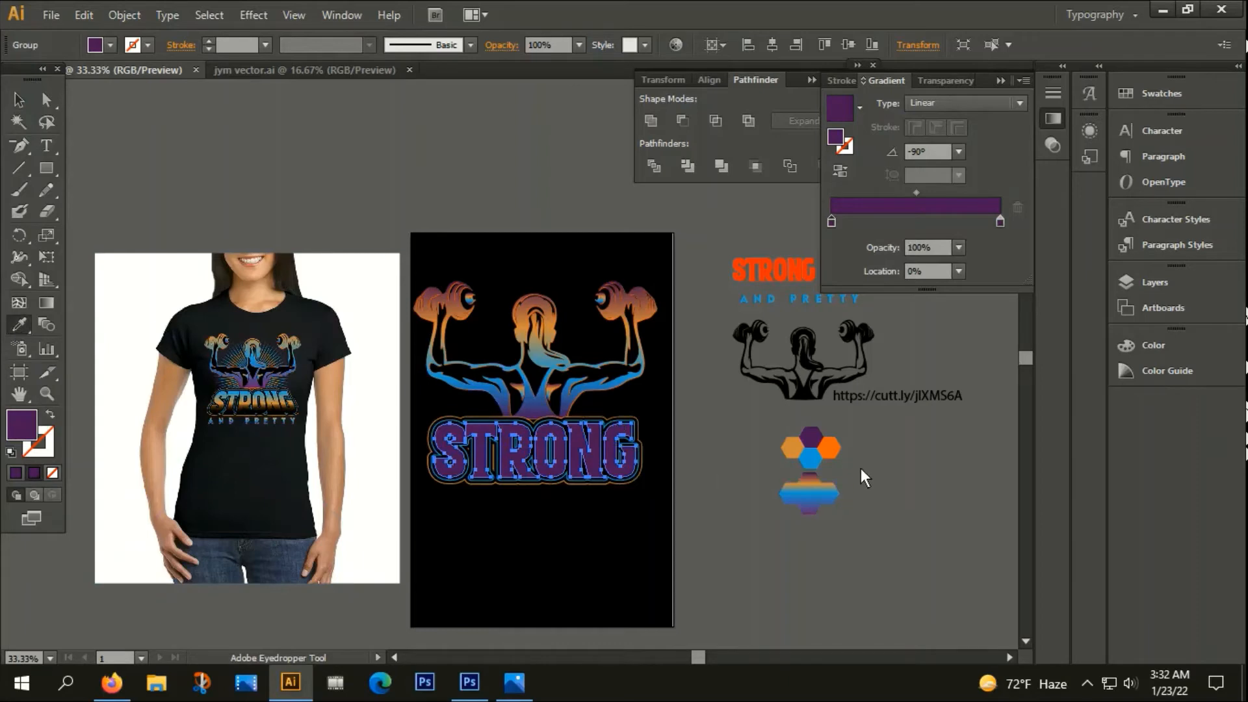
{"action": "left_click", "coordinate": [814, 459], "text": "shift"}
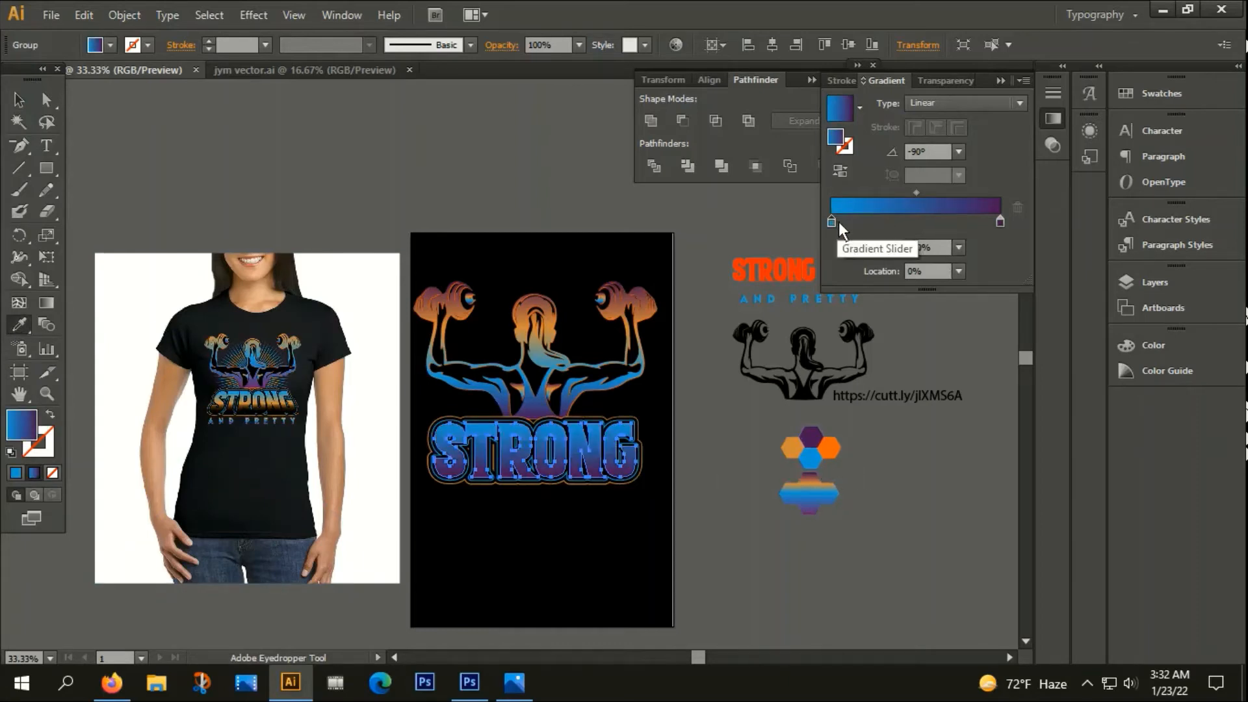
Add a light orange stop sampled from the hexagon swatches at about 35%, and set the purple end stop's opacity to 0%.
{"action": "left_click_drag", "start_coordinate": [840, 221], "coordinate": [892, 224]}
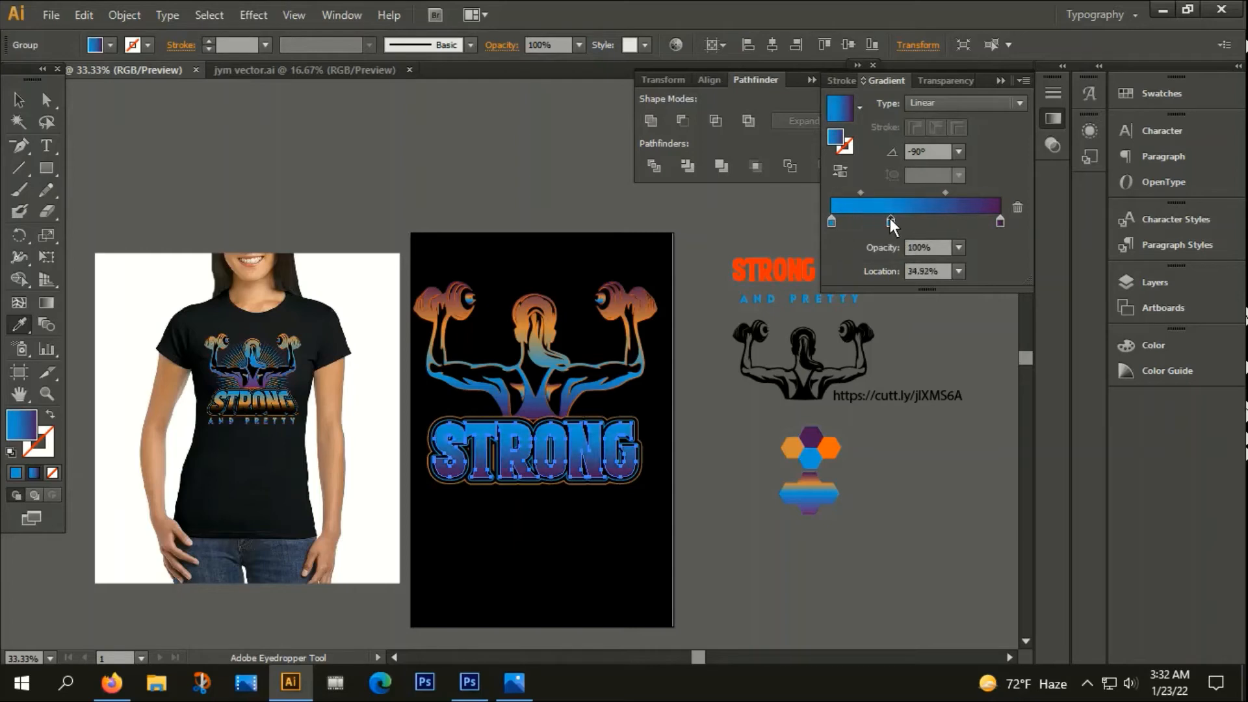
{"action": "left_click", "coordinate": [792, 449], "text": "shift"}
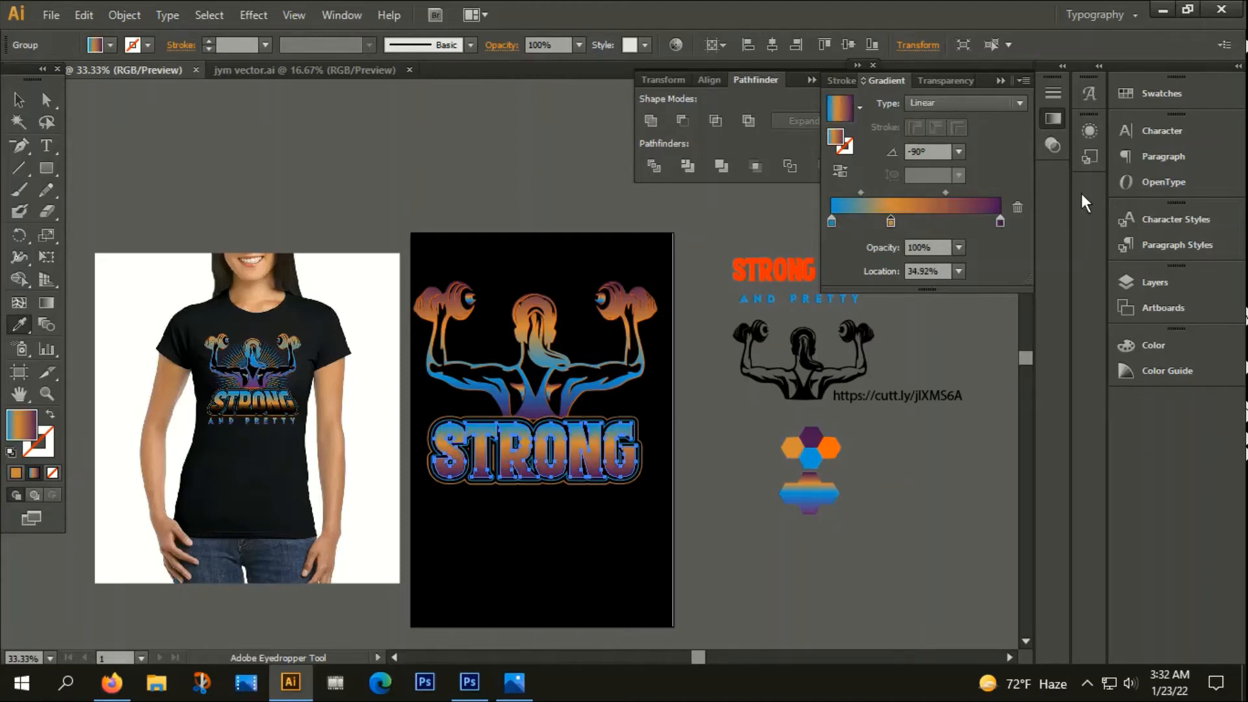
{"action": "left_click", "coordinate": [1000, 223]}
{"action": "left_click", "coordinate": [959, 248]}
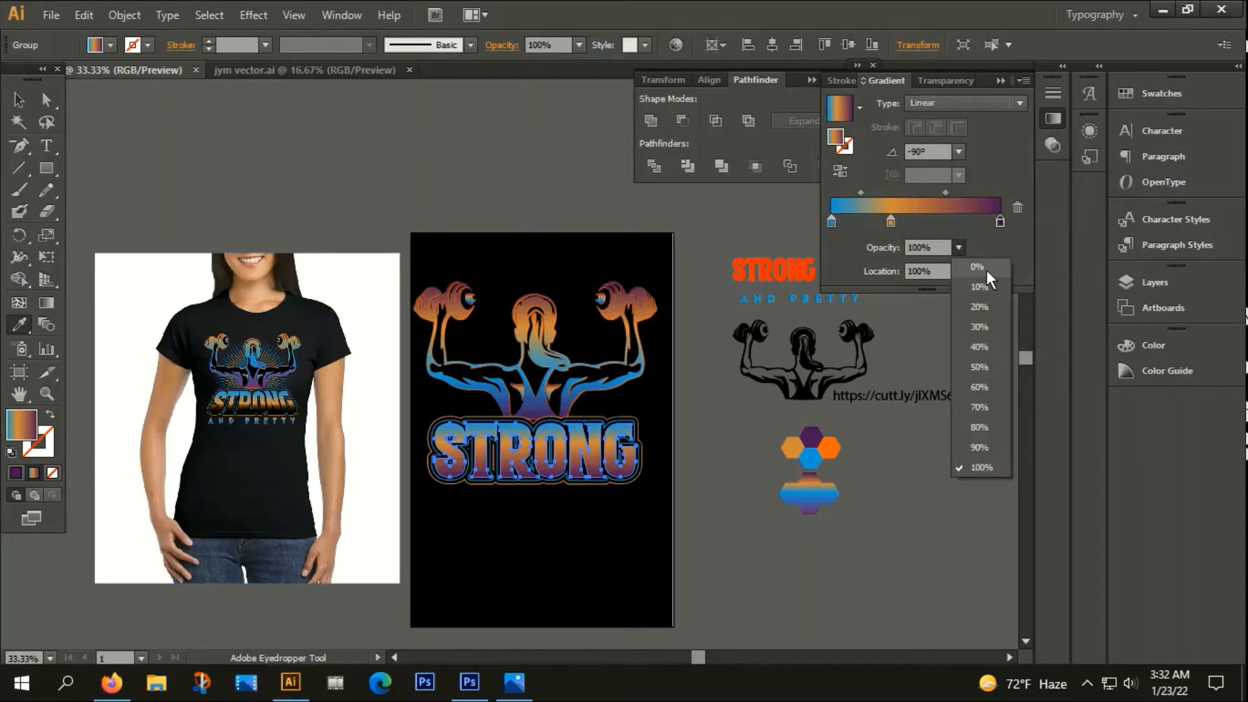
{"action": "left_click", "coordinate": [982, 268]}
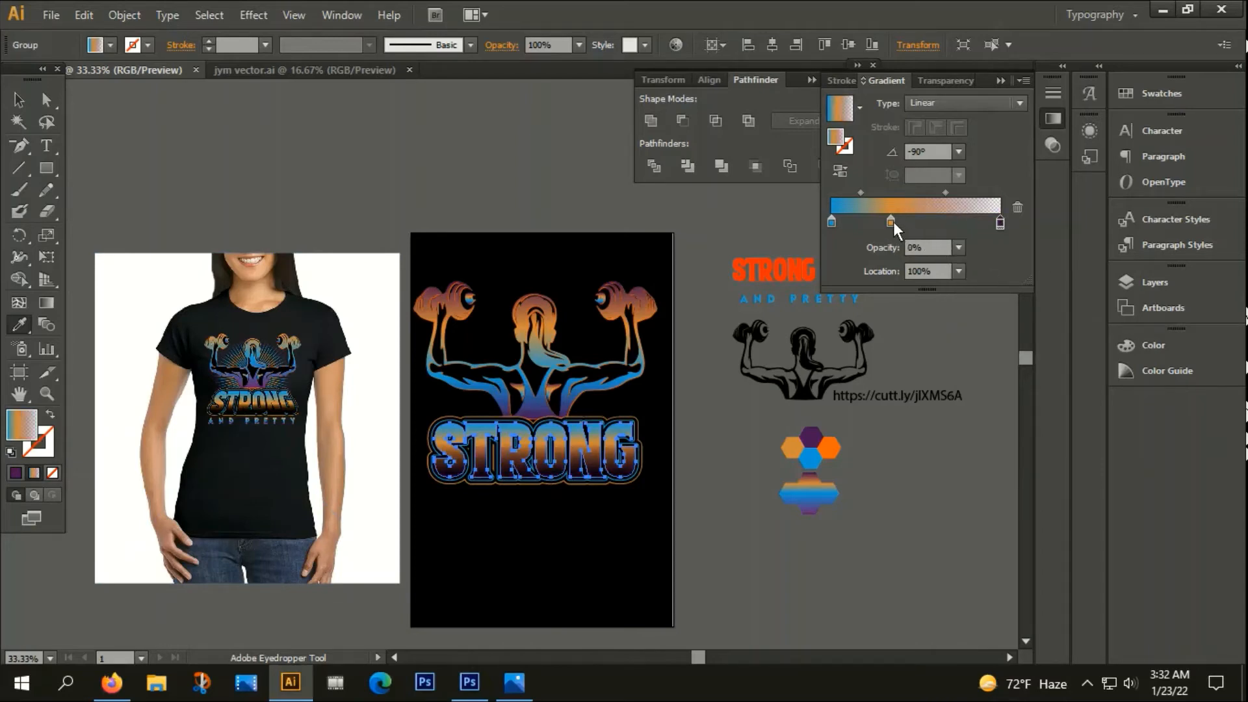
Shift the light orange gradient stop to about 60%, comparing with the reference T-shirt, and deselect the "STRONG" letters.
{"action": "left_click_drag", "start_coordinate": [893, 221], "coordinate": [924, 219]}
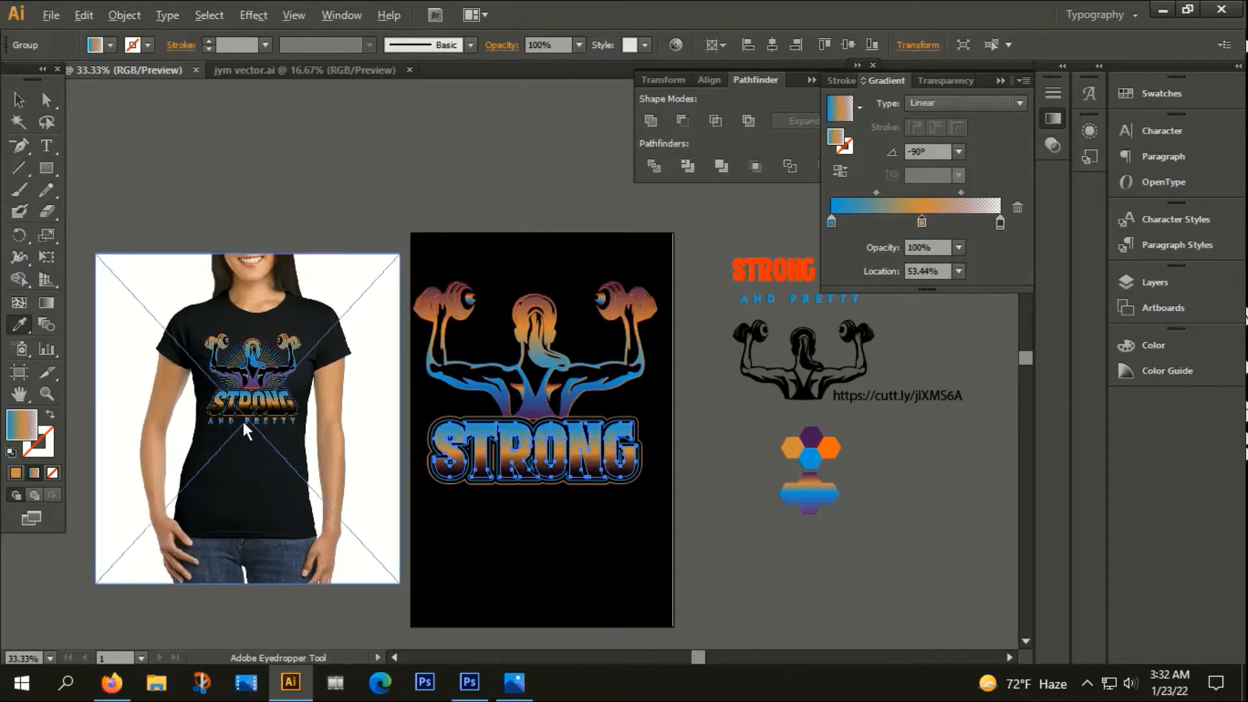
{"action": "scroll", "coordinate": [242, 418], "scroll_direction": "up", "scroll_amount": 1}
{"action": "scroll", "coordinate": [241, 419], "scroll_direction": "down", "scroll_amount": 1}
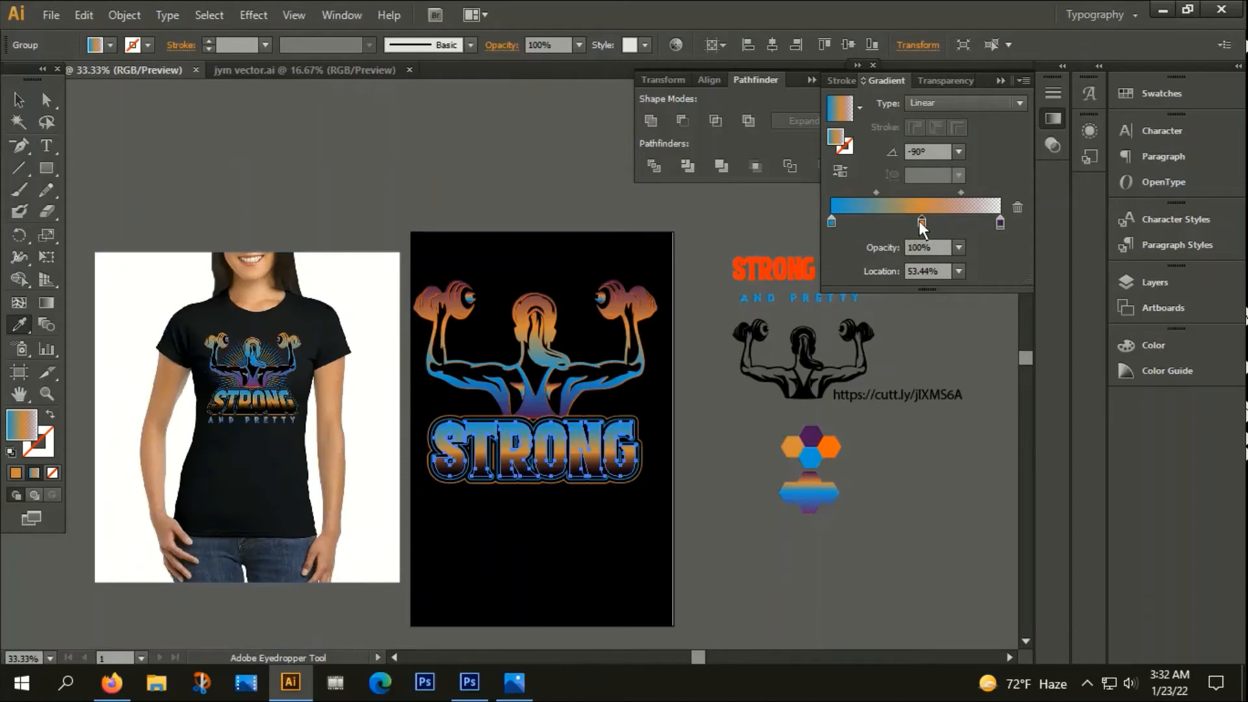
{"action": "left_click_drag", "start_coordinate": [919, 221], "coordinate": [934, 221]}
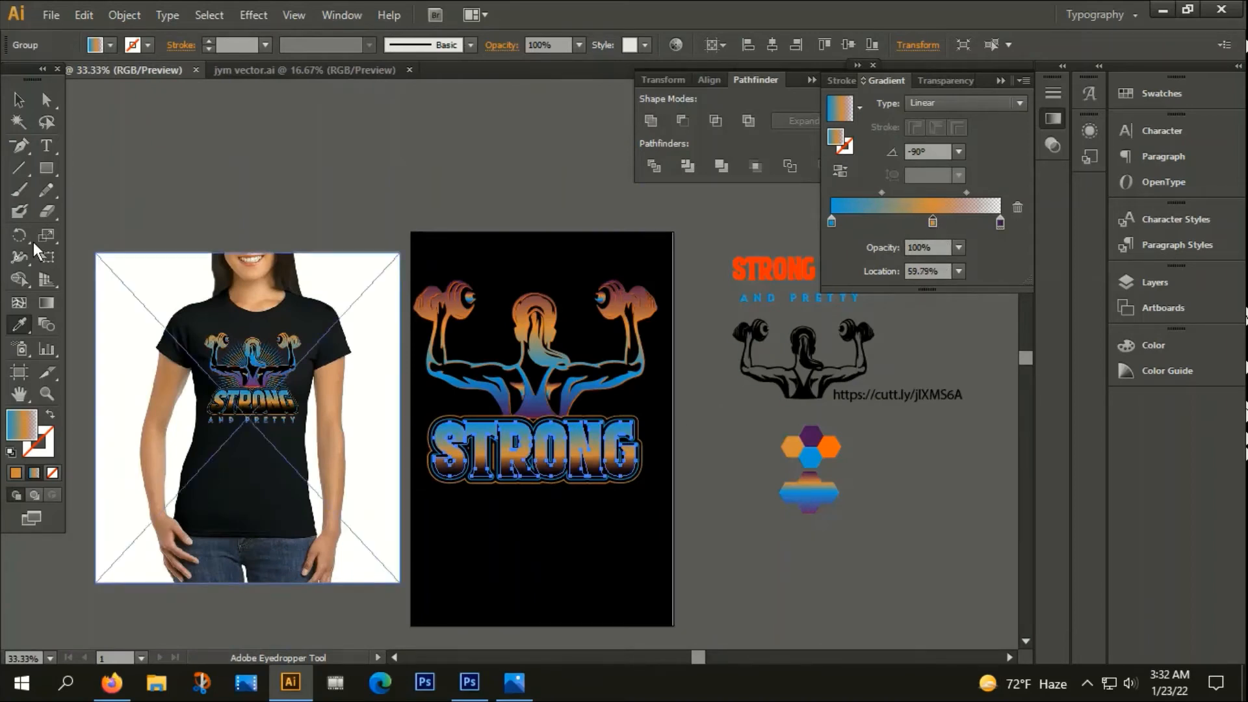
{"action": "left_click", "coordinate": [19, 99]}
{"action": "left_click", "coordinate": [551, 538]}
{"action": "scroll", "coordinate": [533, 489], "scroll_direction": "up", "scroll_amount": 2}
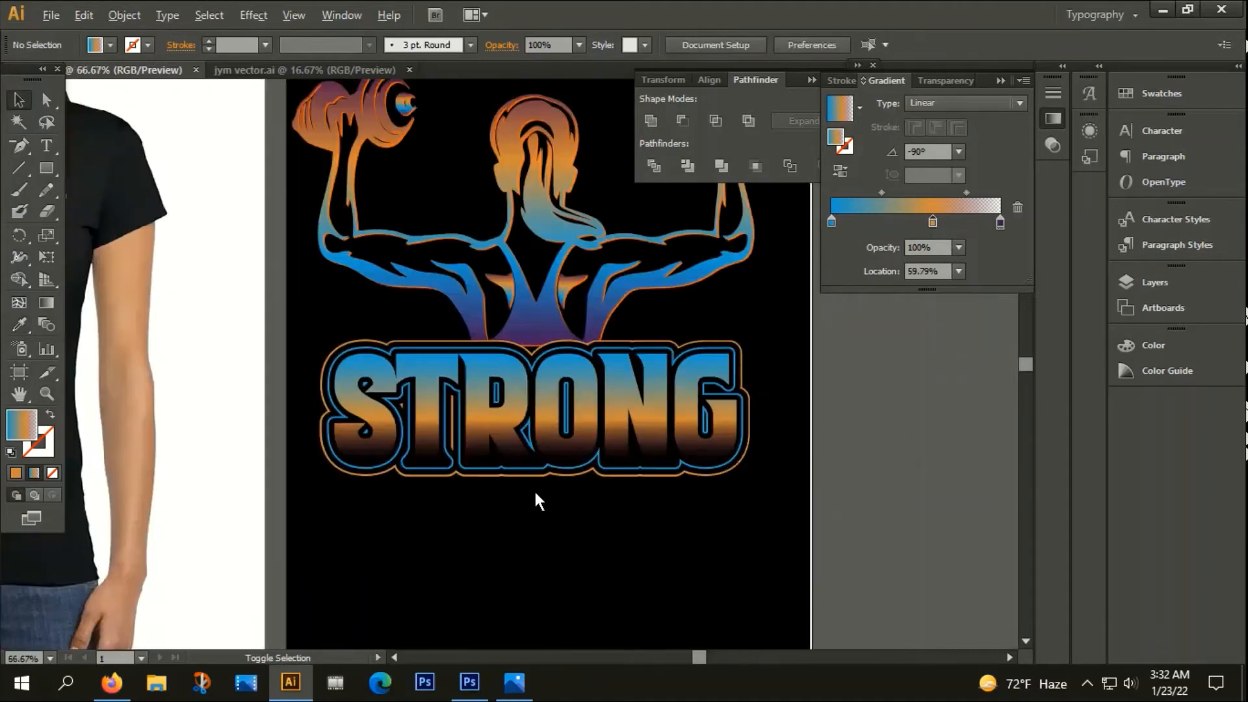
{"action": "scroll", "coordinate": [513, 493], "scroll_direction": "down", "scroll_amount": 1}
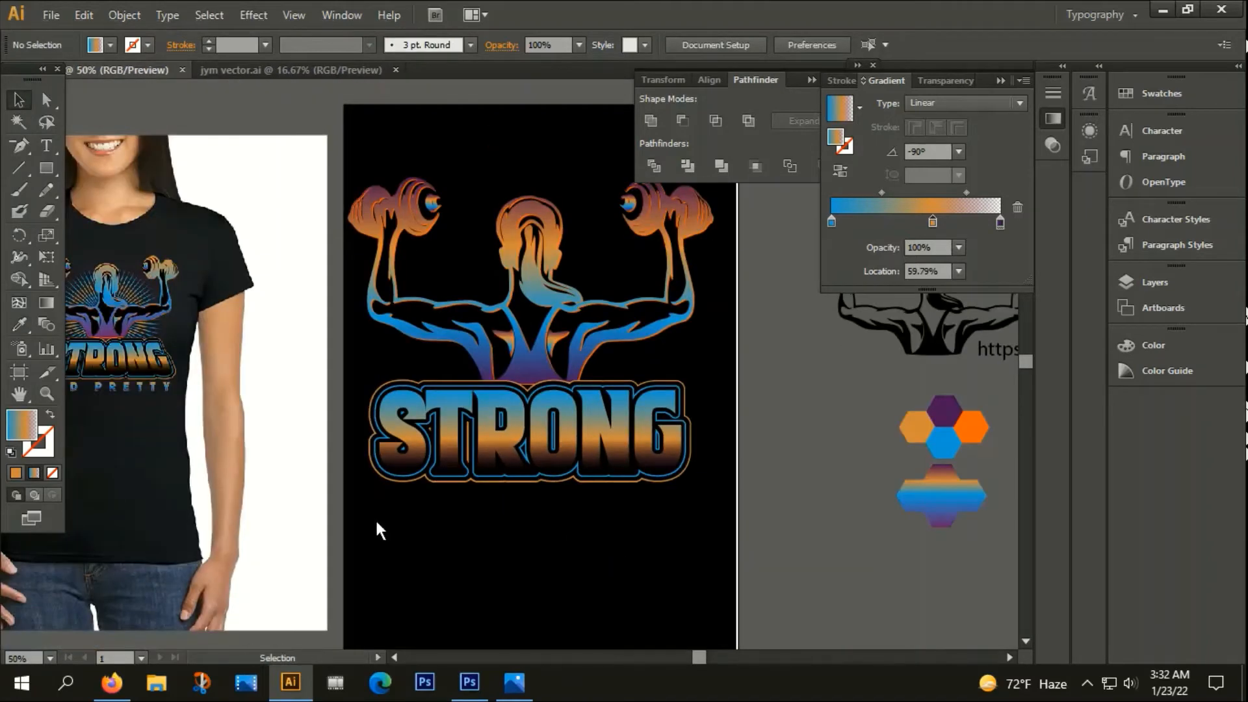
Group the "STRONG" letters together with all their outline shapes.
{"action": "left_click_drag", "start_coordinate": [375, 517], "coordinate": [668, 436]}
{"action": "right_click", "coordinate": [668, 436]}
{"action": "left_click", "coordinate": [657, 502]}
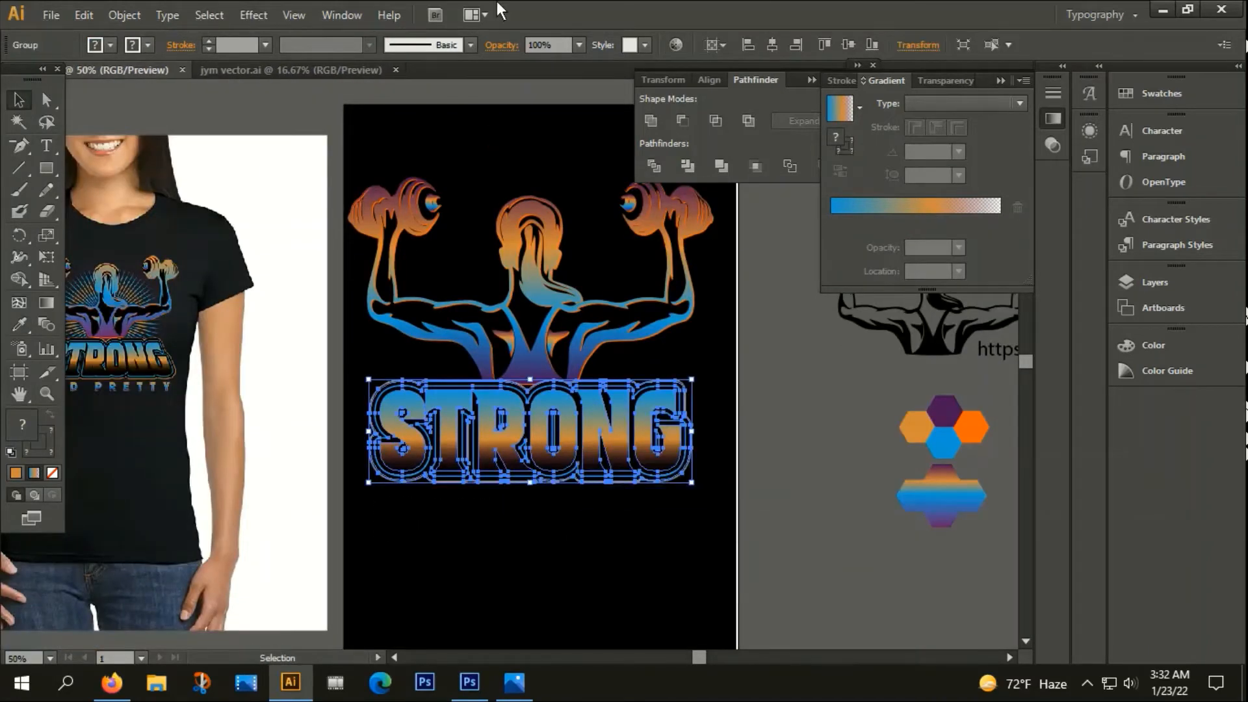
Apply an Arc Lower warp to the "STRONG" group with 0% bend, 0% horizontal and 14% vertical distortion.
{"action": "left_click", "coordinate": [246, 15]}
{"action": "mouse_move", "coordinate": [307, 251]}
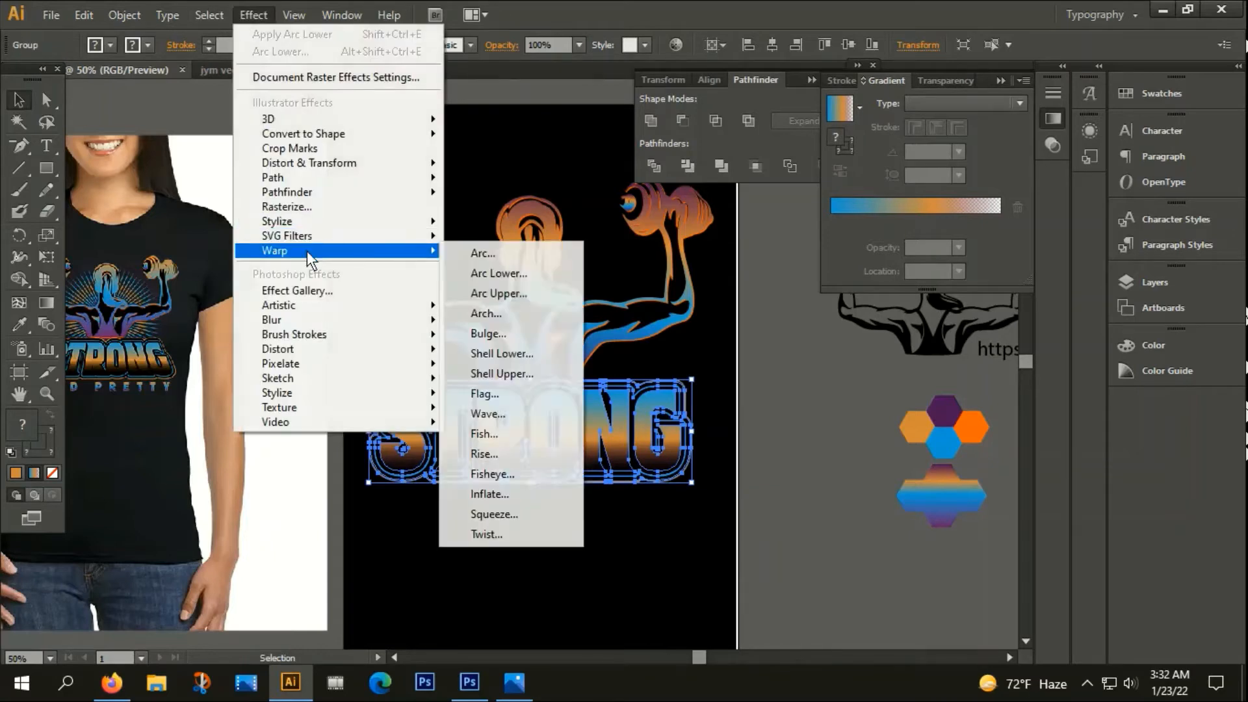
{"action": "left_click", "coordinate": [499, 271]}
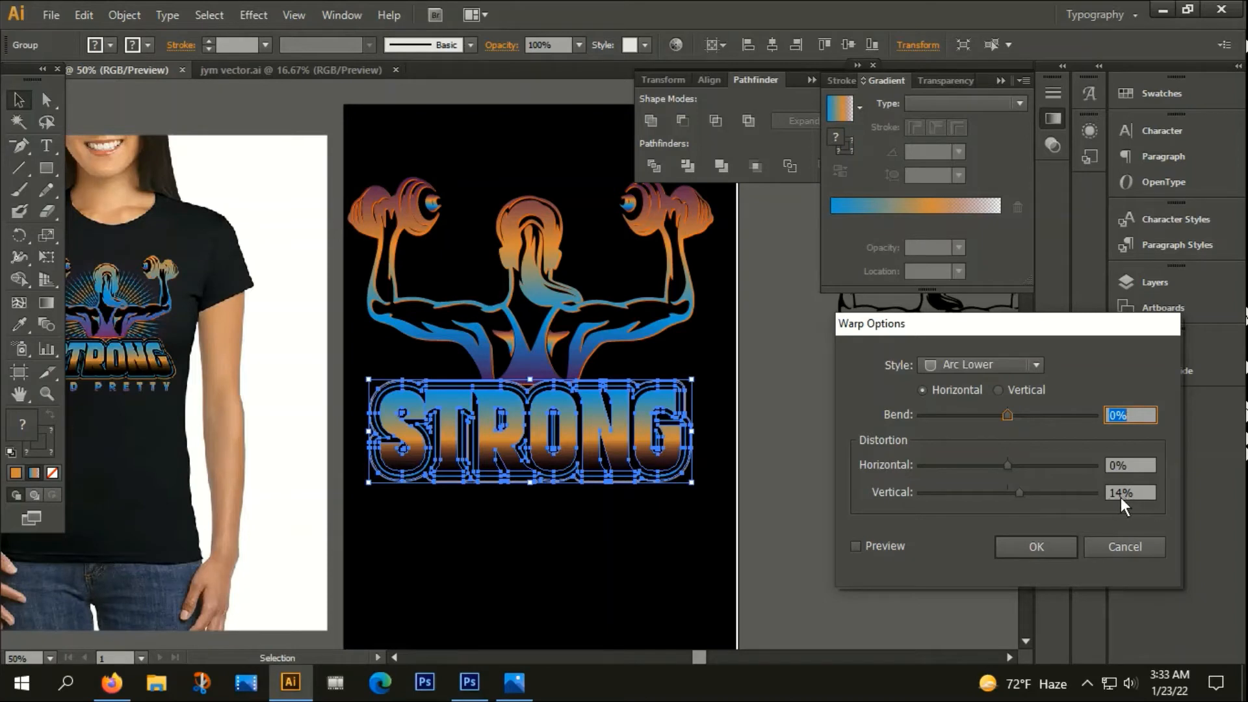
{"action": "left_click", "coordinate": [854, 545]}
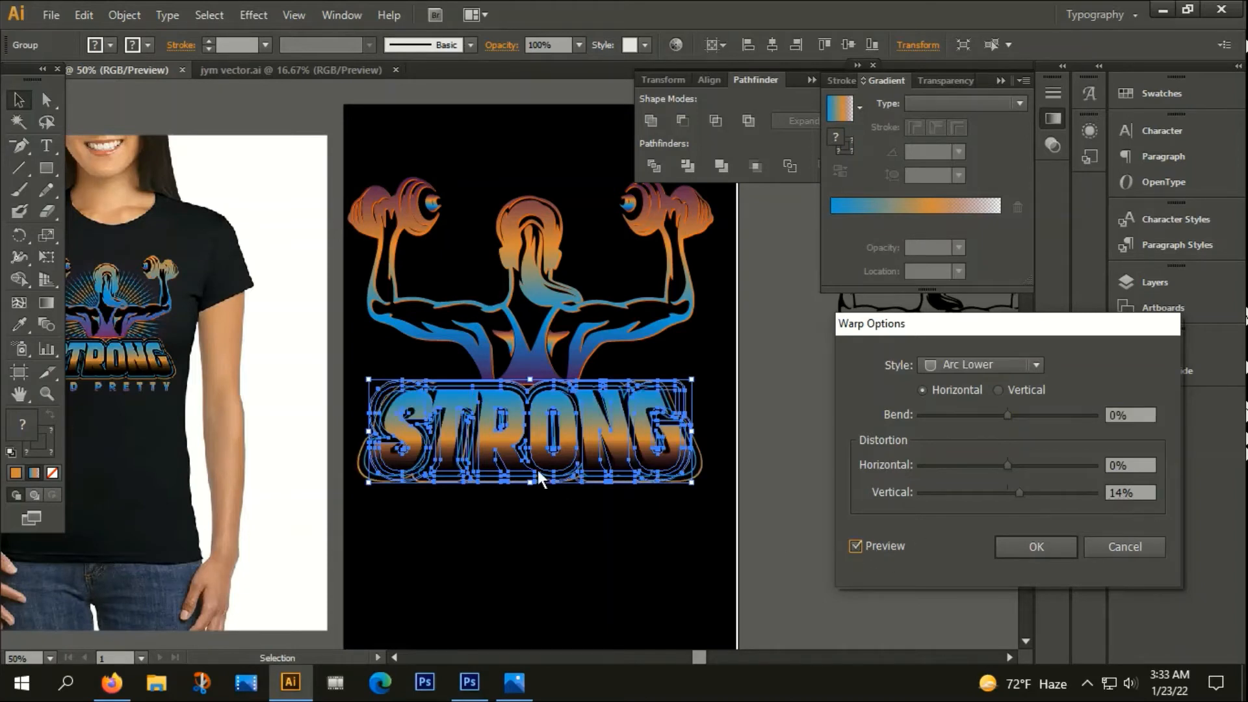
{"action": "left_click", "coordinate": [1040, 547]}
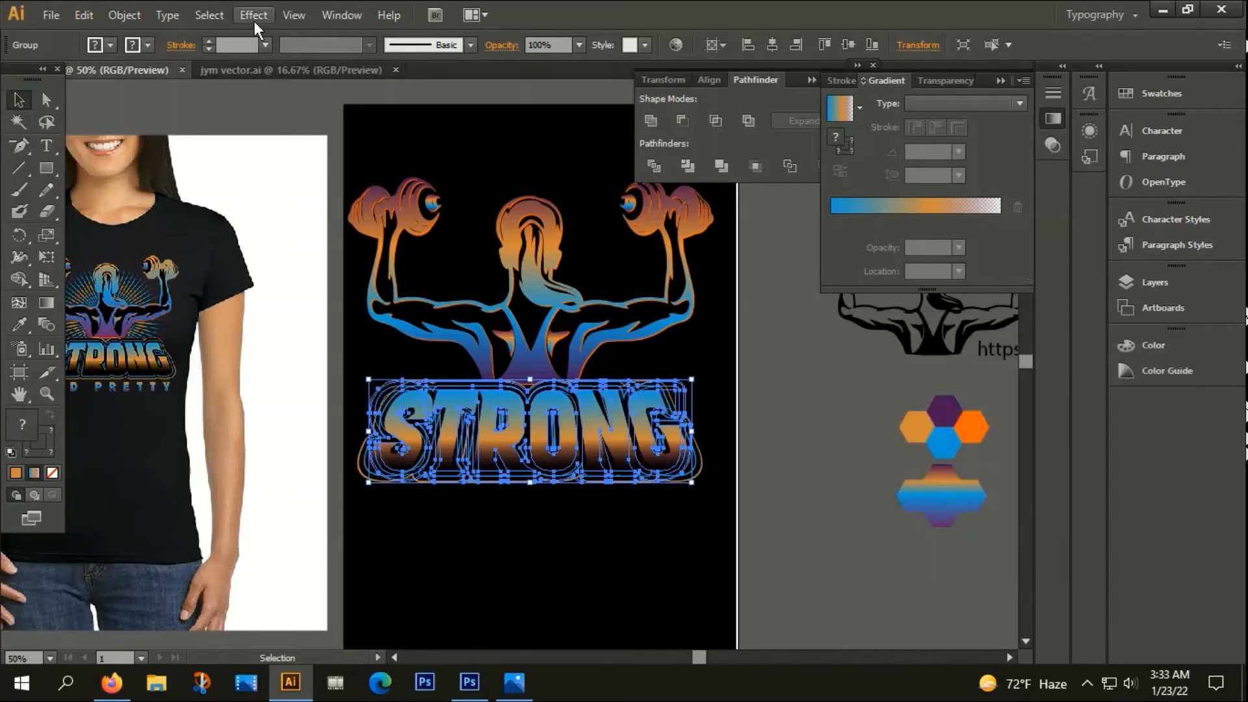
Expand the appearance of the warped "STRONG" artwork and ungroup it twice.
{"action": "left_click", "coordinate": [126, 15]}
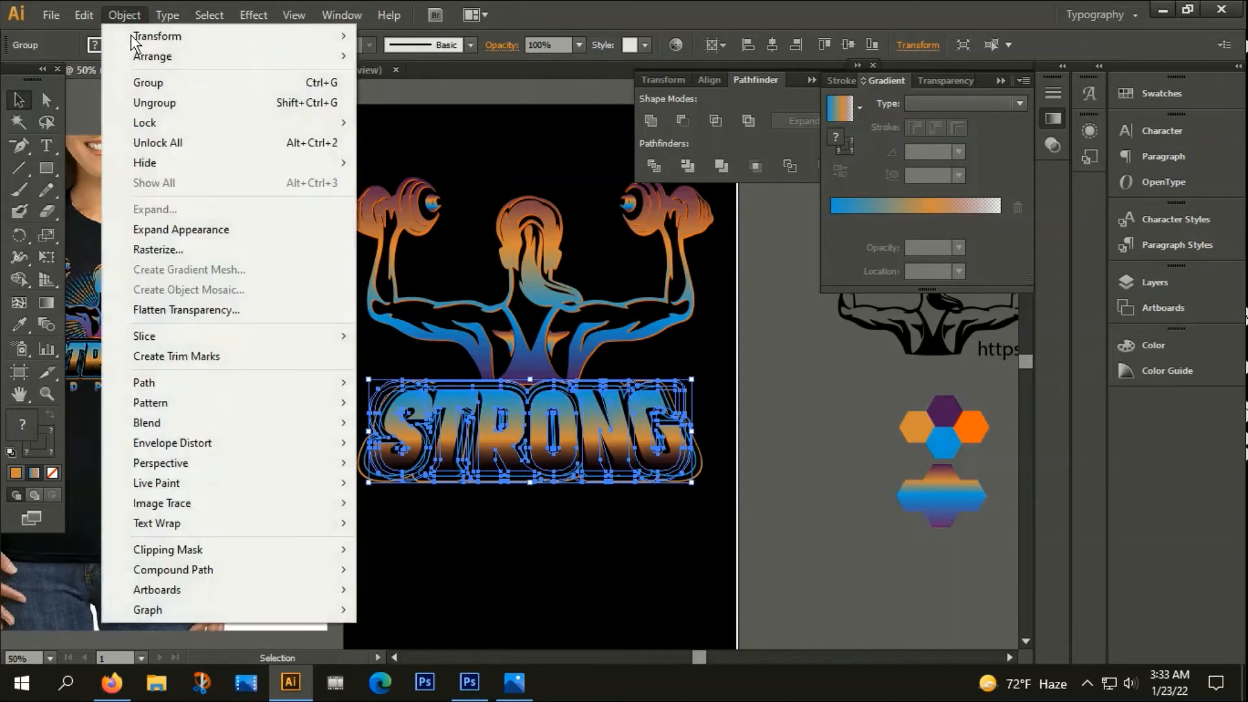
{"action": "left_click", "coordinate": [184, 228]}
{"action": "right_click", "coordinate": [513, 429]}
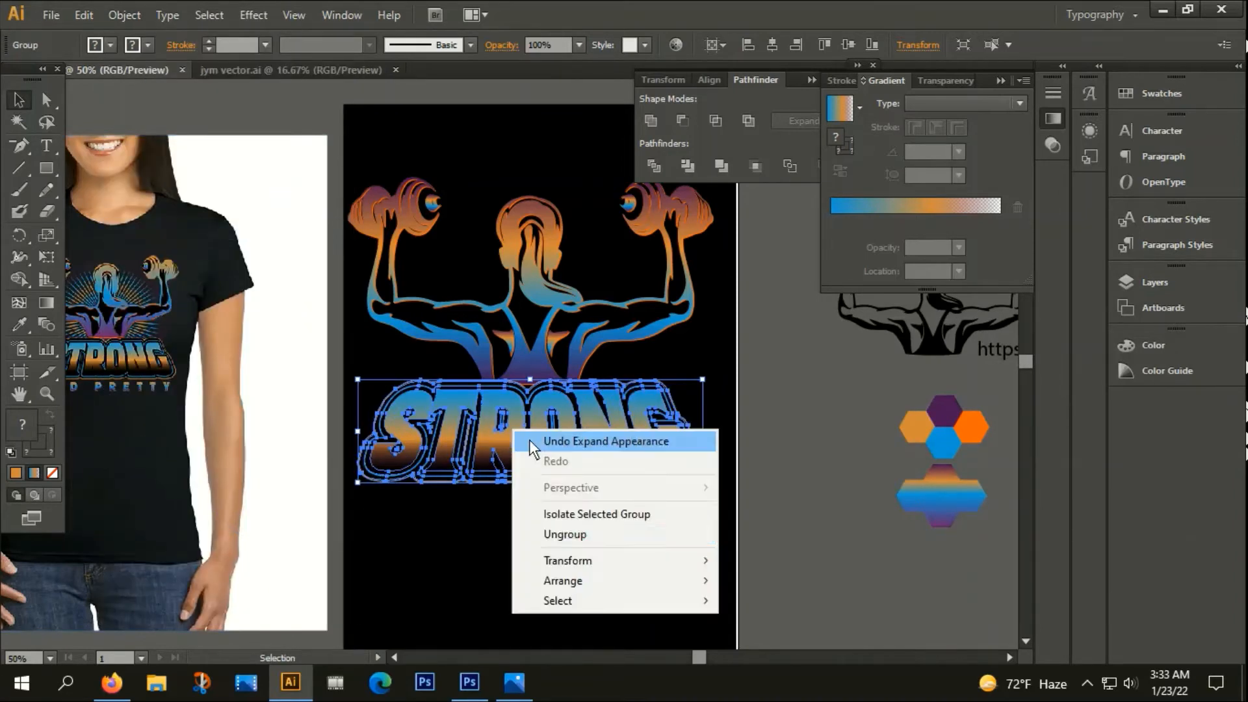
{"action": "left_click", "coordinate": [578, 537]}
{"action": "left_click", "coordinate": [494, 553]}
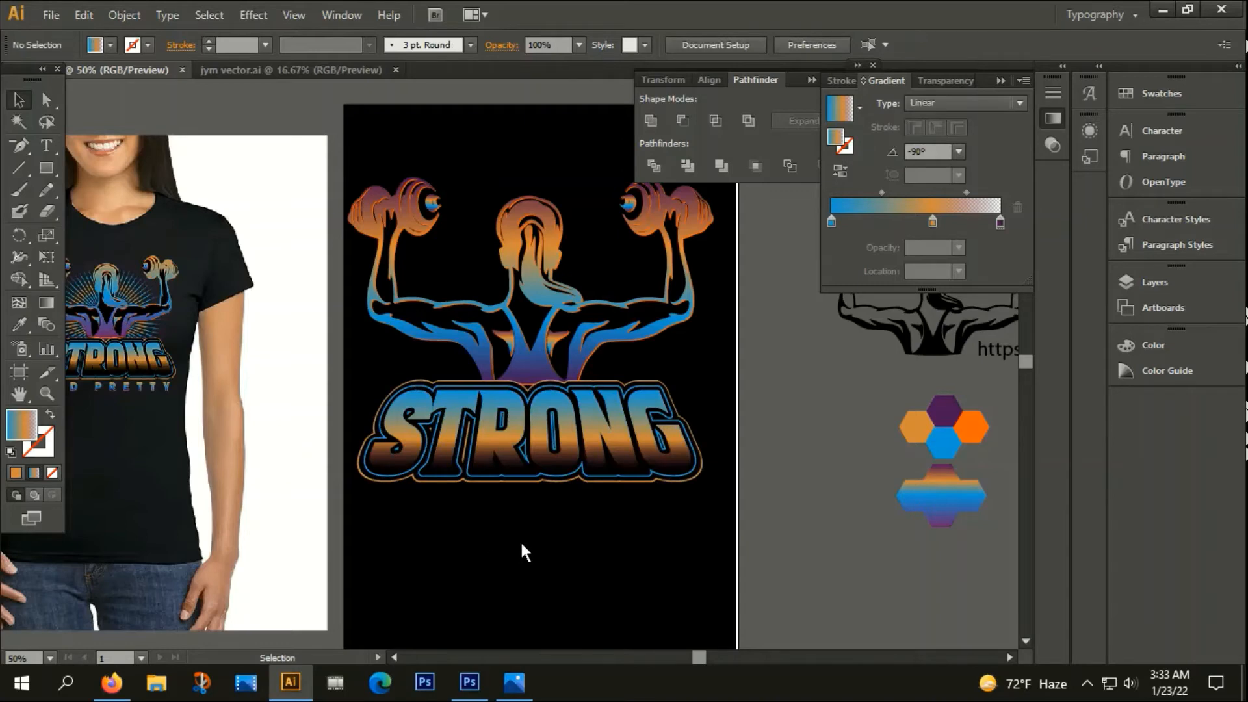
{"action": "left_click", "coordinate": [630, 469]}
{"action": "right_click", "coordinate": [602, 433]}
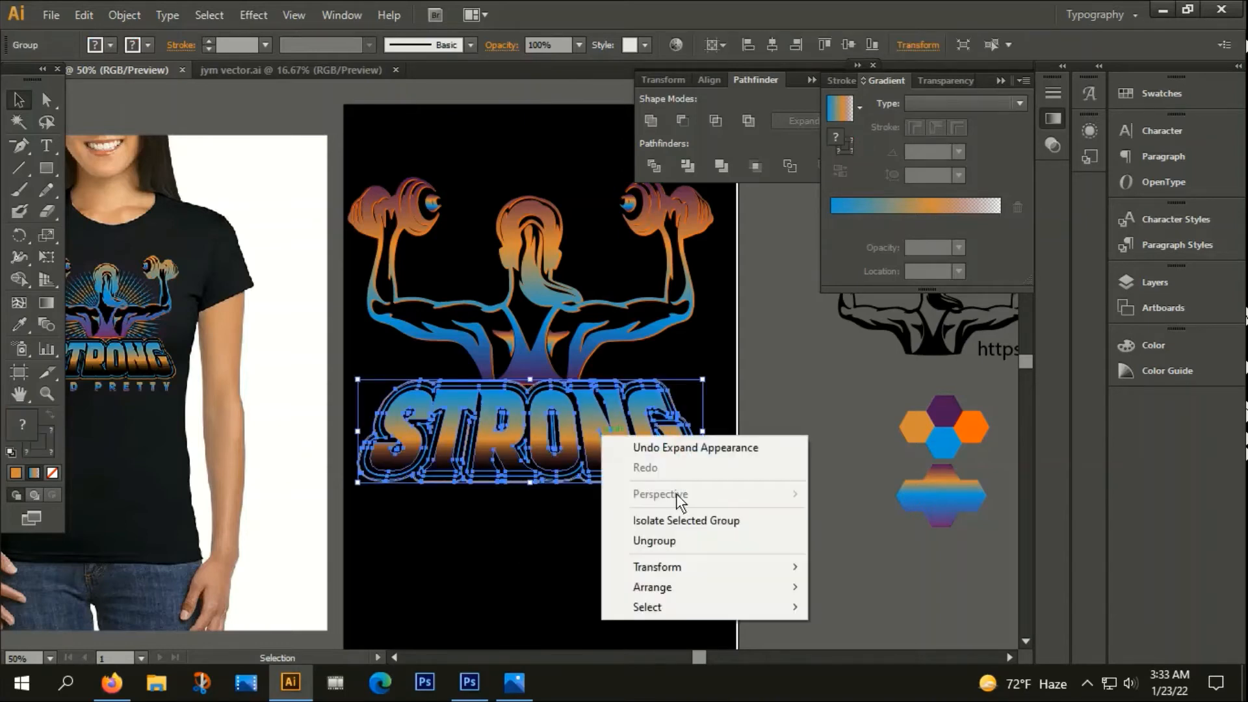
{"action": "left_click", "coordinate": [660, 541]}
{"action": "left_click", "coordinate": [528, 547]}
{"action": "left_click", "coordinate": [579, 469]}
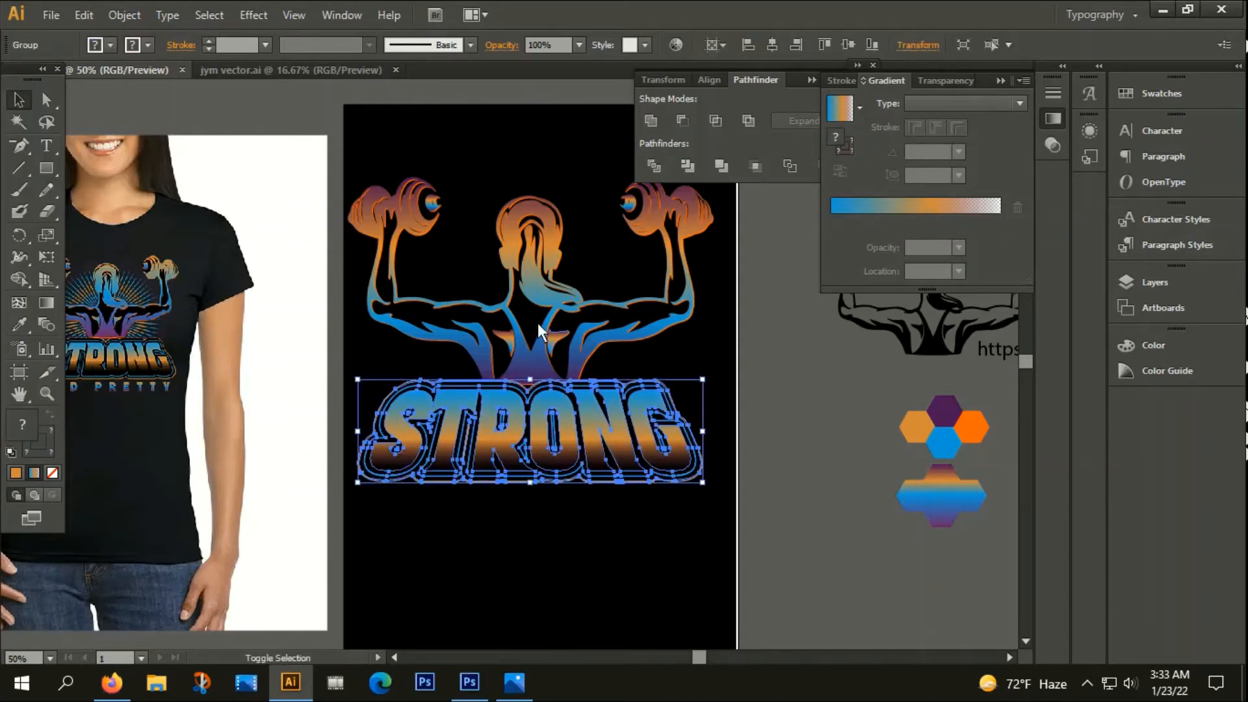
Center the weightlifter figure and the "STRONG" artwork horizontally on each other.
{"action": "left_click", "coordinate": [535, 283]}
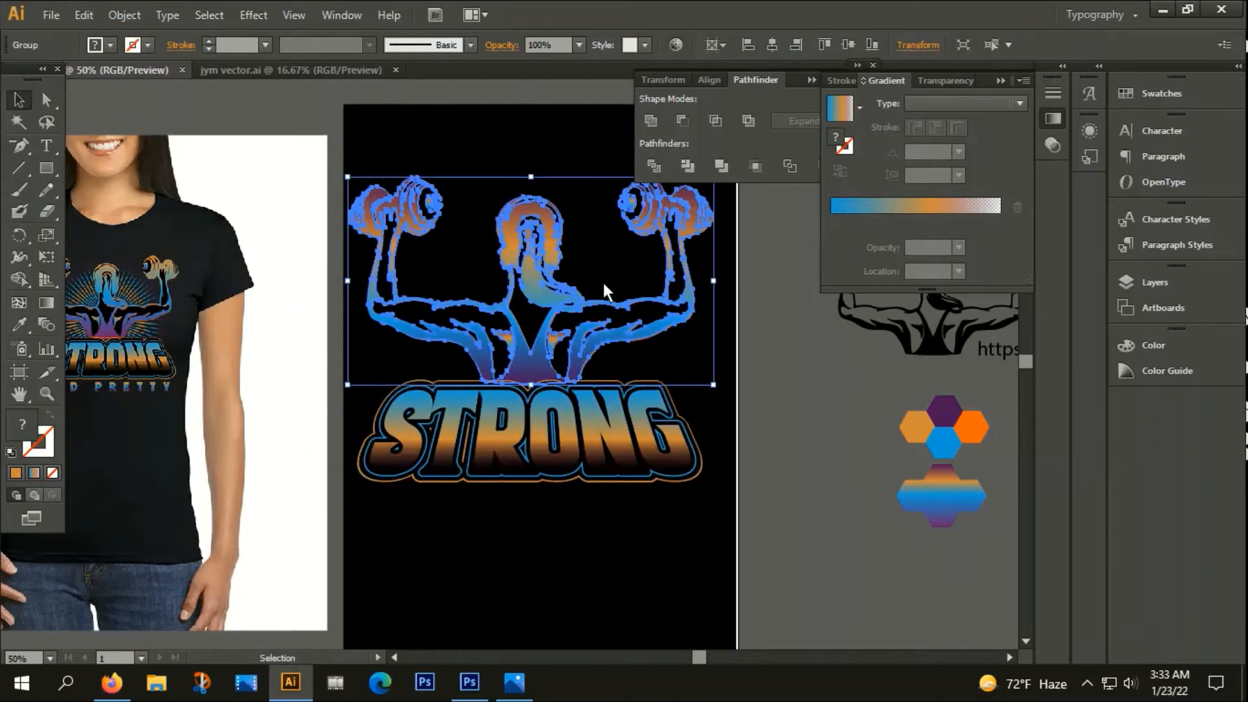
{"action": "left_click", "coordinate": [550, 429], "text": "shift"}
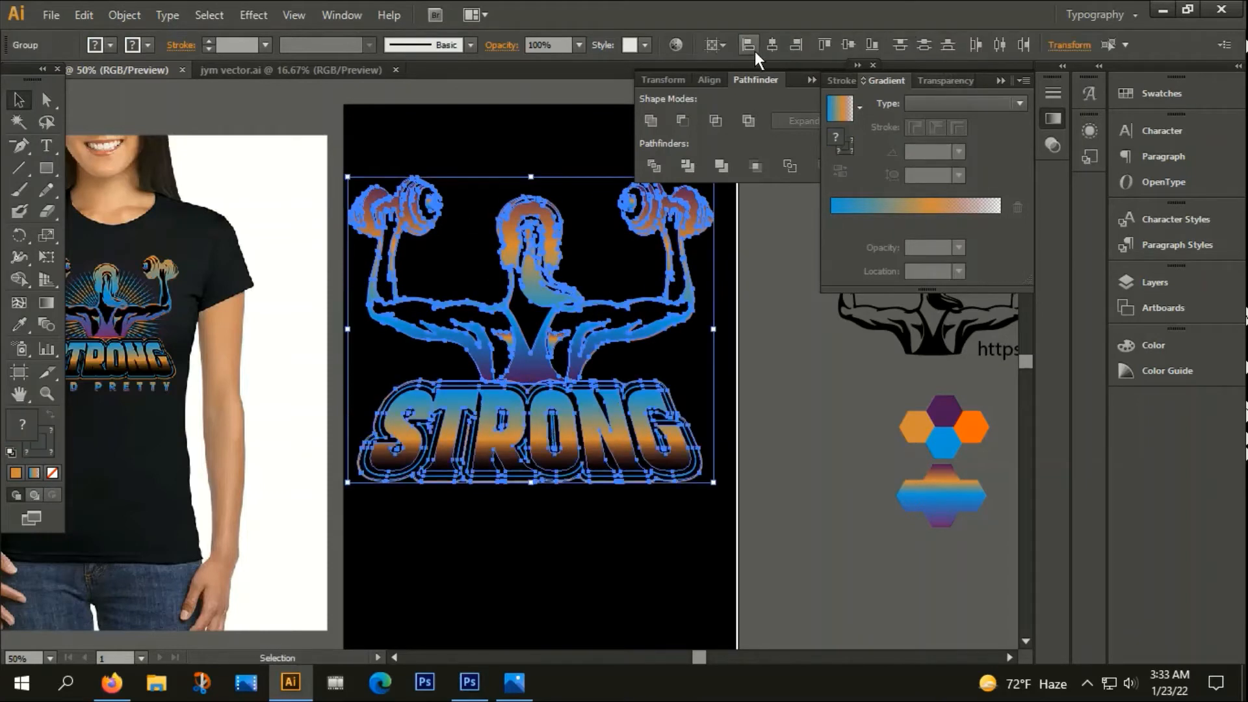
{"action": "left_click", "coordinate": [772, 44]}
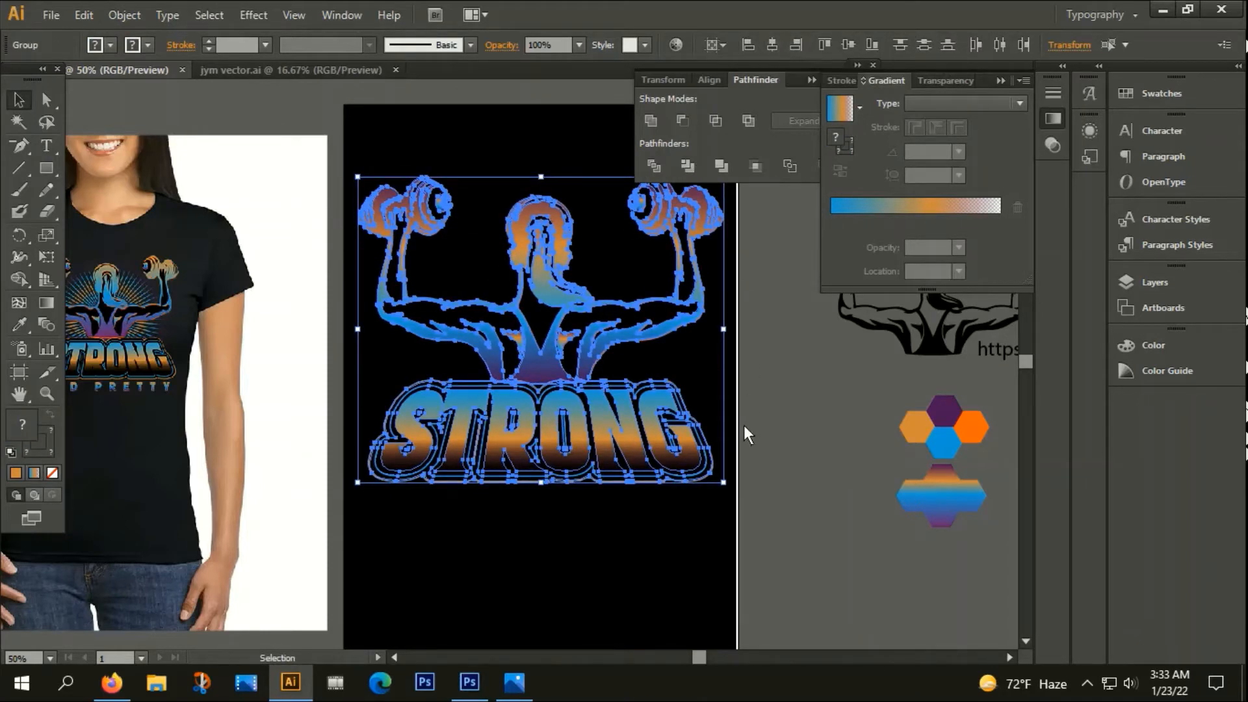
{"action": "scroll", "coordinate": [659, 453], "scroll_direction": "down", "scroll_amount": 1}
{"action": "left_click", "coordinate": [817, 407]}
Restyle the black "AND PRETTY" text below the artboard by sampling the blue LEMON MILK Bold sample lettering.
{"action": "left_click_drag", "start_coordinate": [731, 504], "coordinate": [637, 405]}
{"action": "scroll", "coordinate": [637, 404], "scroll_direction": "down", "scroll_amount": 2}
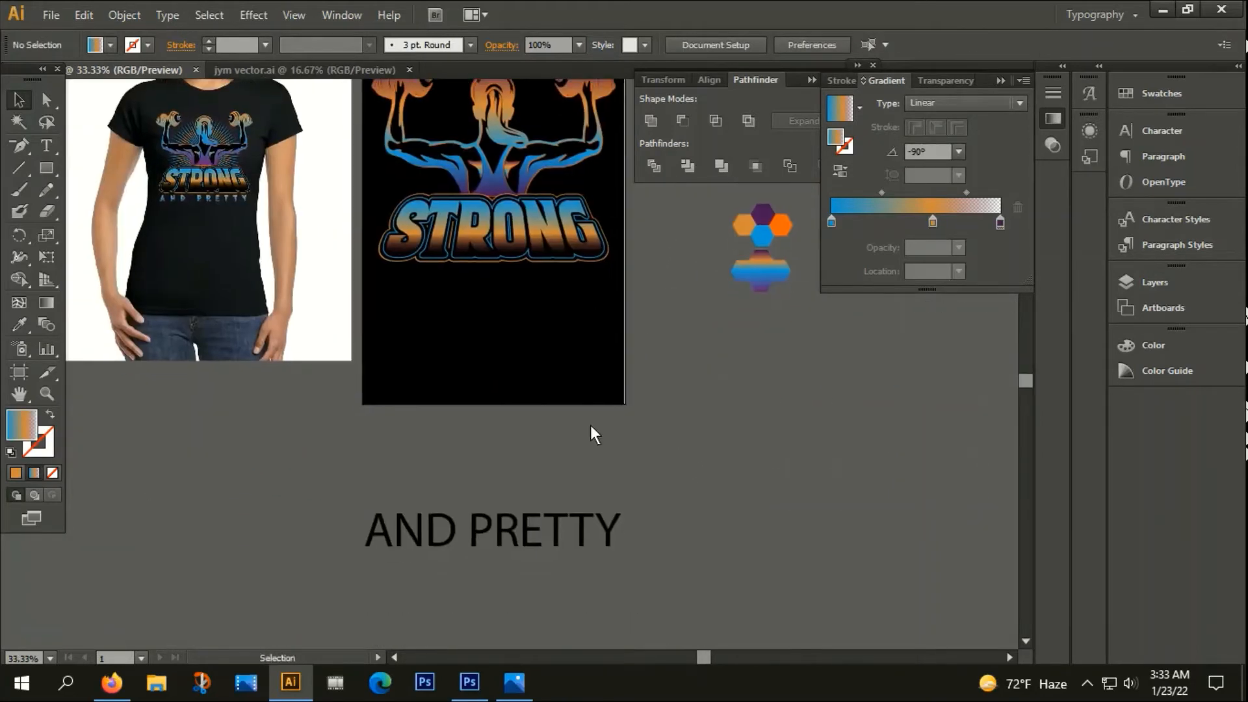
{"action": "left_click", "coordinate": [552, 523]}
{"action": "key", "text": "i"}
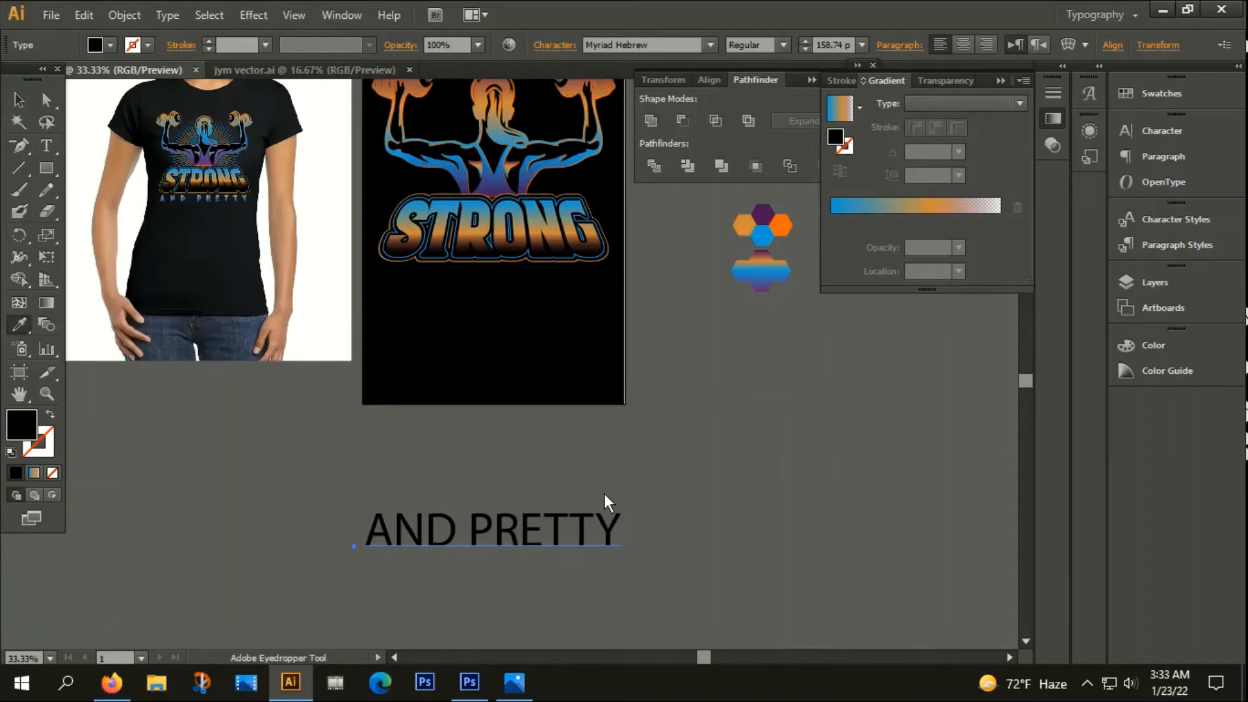
{"action": "left_click_drag", "start_coordinate": [755, 364], "coordinate": [695, 579]}
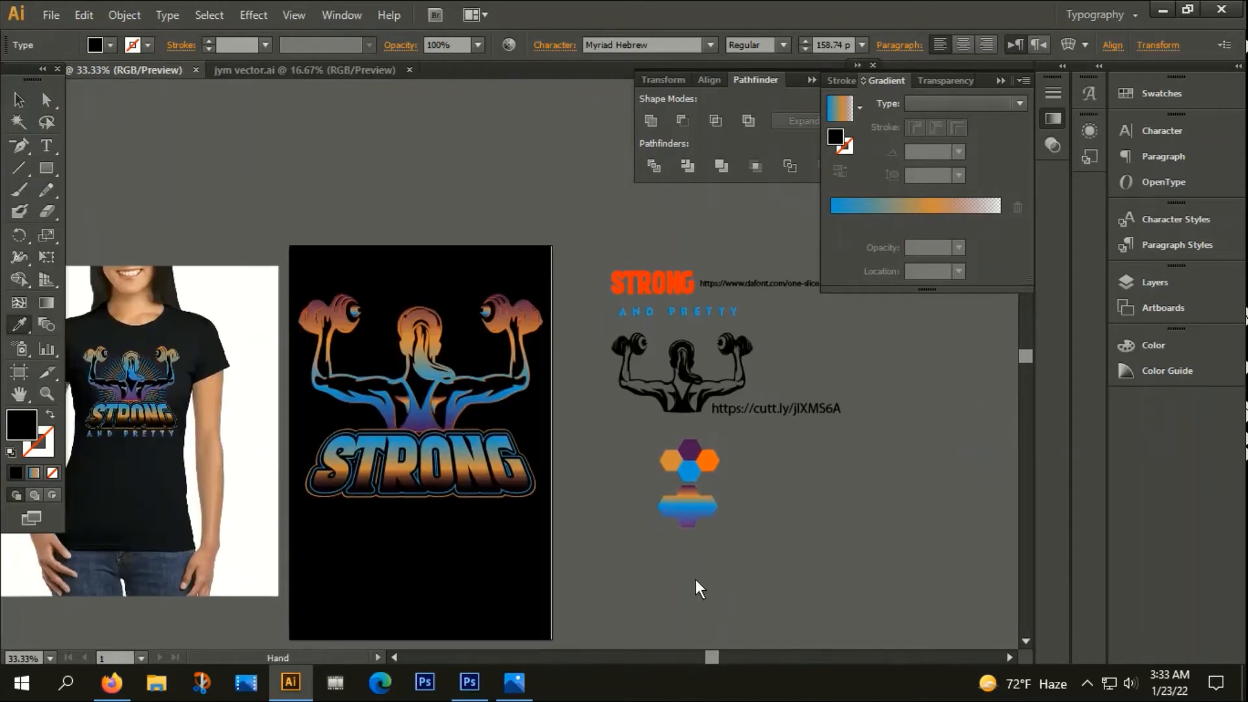
{"action": "left_click", "coordinate": [687, 310]}
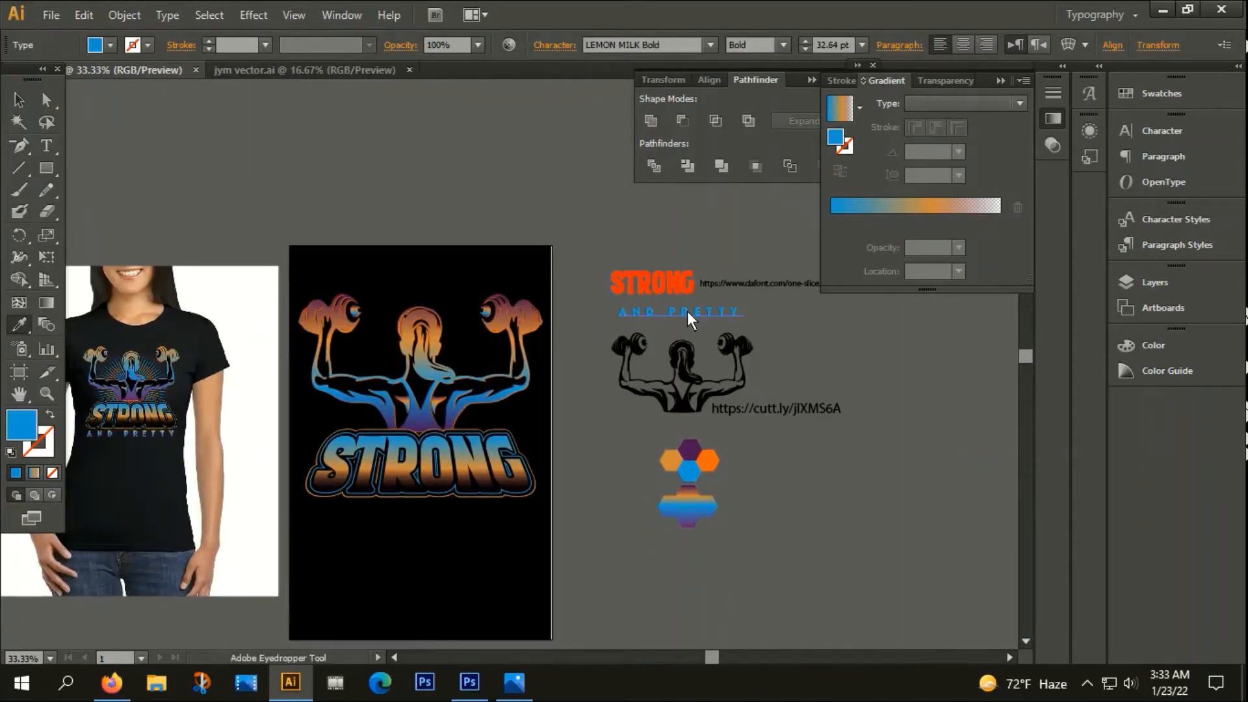
Place the blue "AND PRETTY" text directly beneath "STRONG" on the artboard and enlarge it to about 38.88 pt.
{"action": "left_click", "coordinate": [18, 99]}
{"action": "scroll", "coordinate": [478, 299], "scroll_direction": "down", "scroll_amount": 1}
{"action": "left_click_drag", "start_coordinate": [666, 496], "coordinate": [750, 332]}
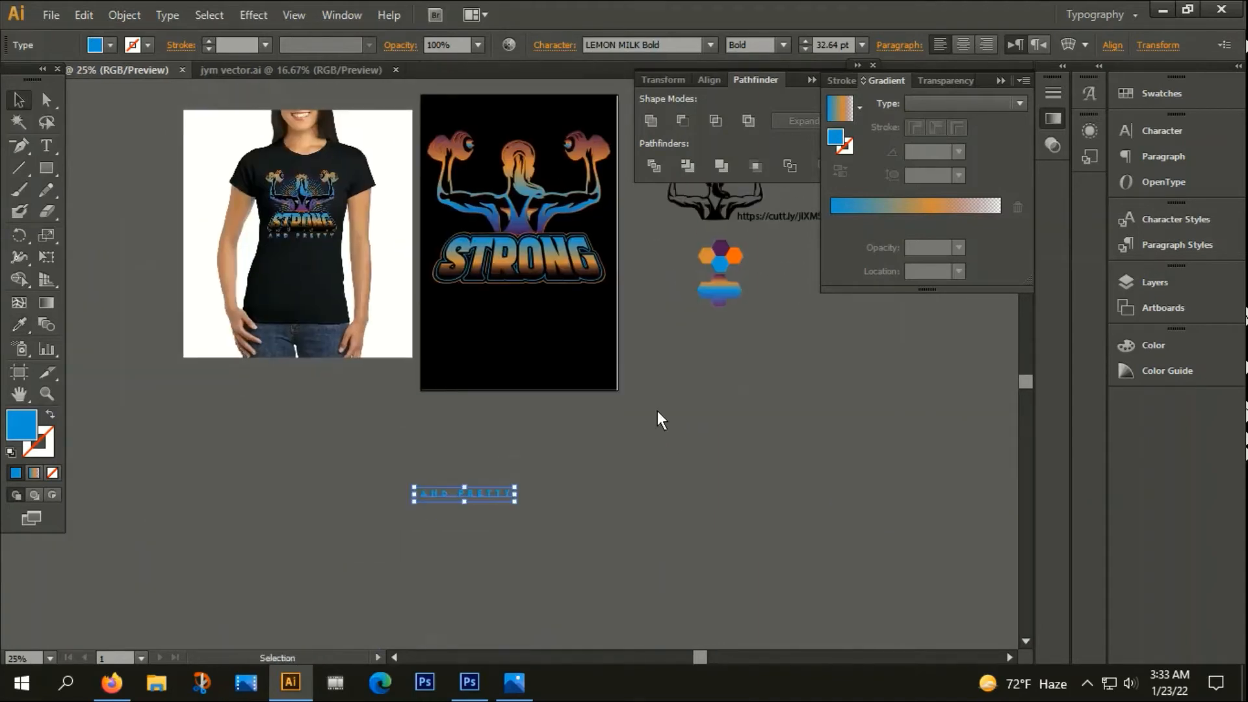
{"action": "left_click_drag", "start_coordinate": [483, 495], "coordinate": [529, 353]}
{"action": "scroll", "coordinate": [531, 294], "scroll_direction": "up", "scroll_amount": 2}
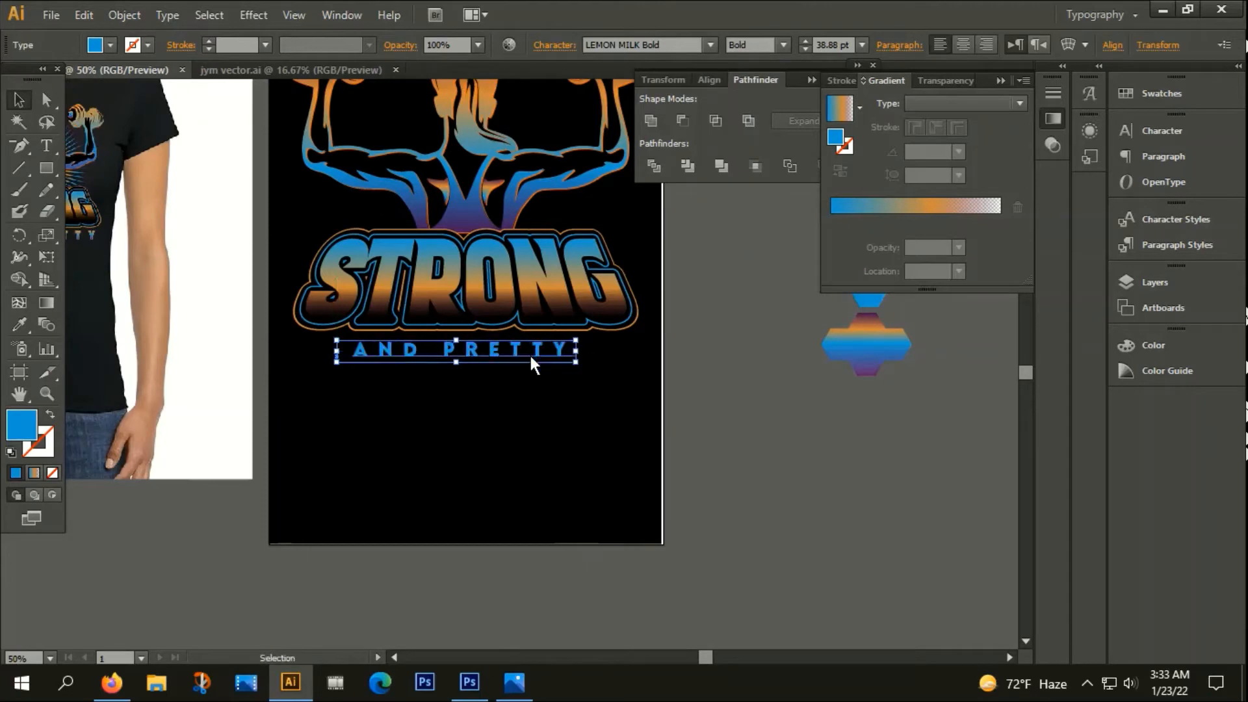
Set the tracking of the "AND PRETTY" text to 700.
{"action": "left_click", "coordinate": [553, 46]}
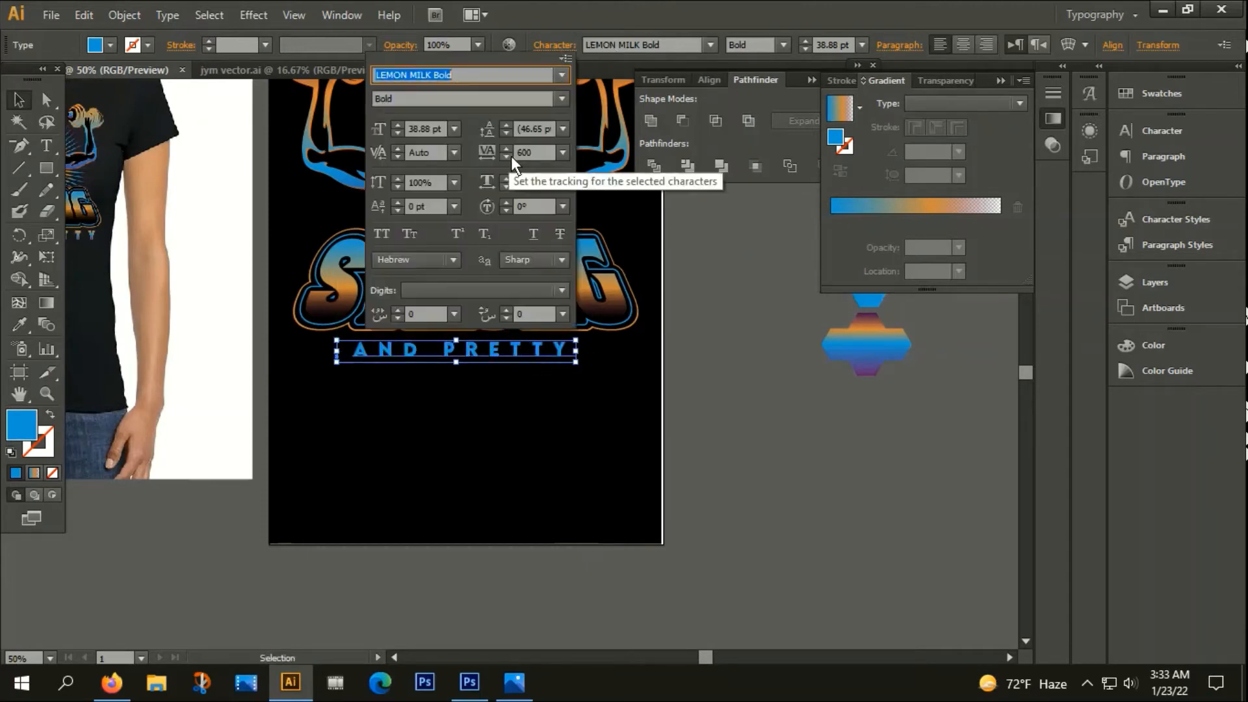
{"action": "left_click", "coordinate": [540, 152]}
{"action": "type", "text": "700"}
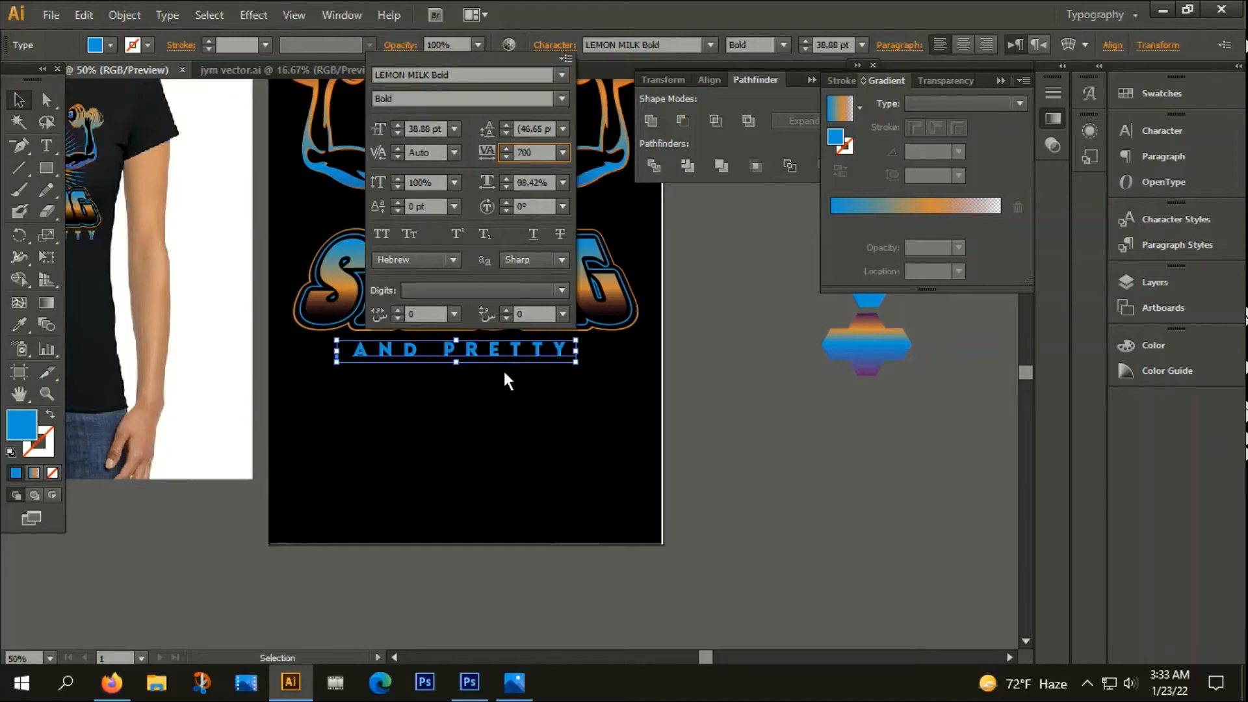
{"action": "left_click", "coordinate": [497, 416]}
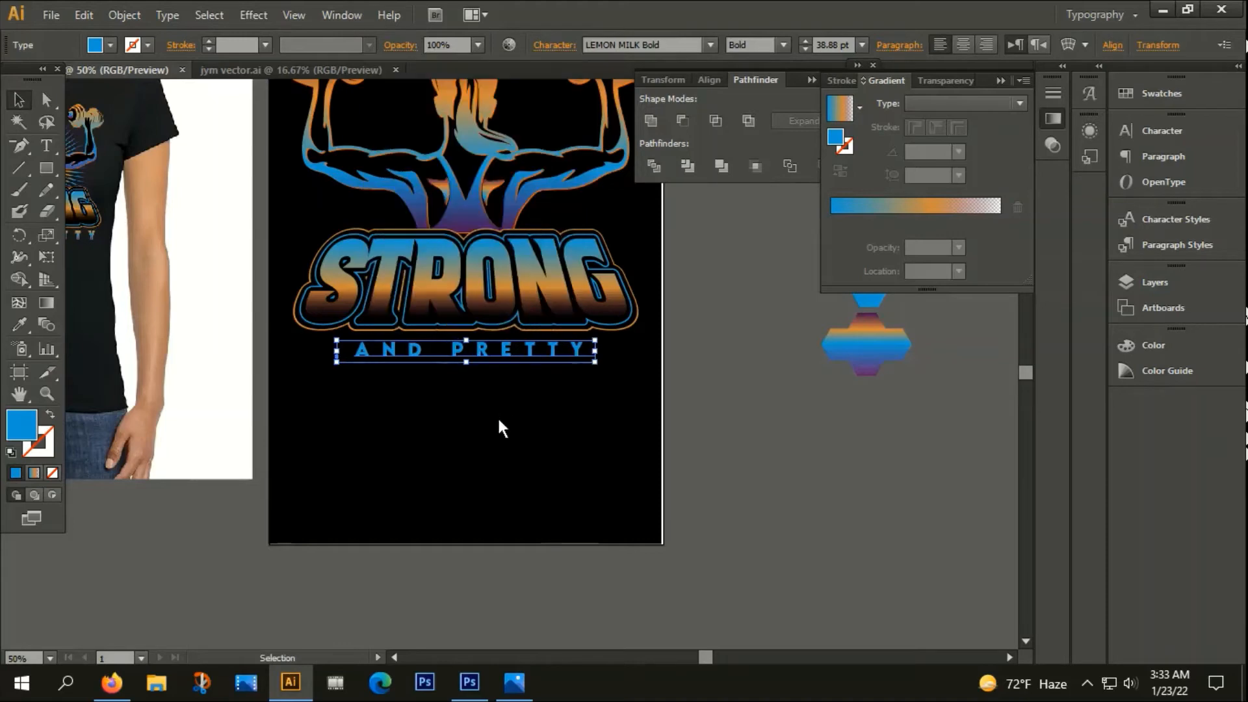
Enlarge the "AND PRETTY" text beneath "STRONG" to about 55.64 pt and convert it to outlines.
{"action": "left_click", "coordinate": [511, 354]}
{"action": "left_click_drag", "start_coordinate": [590, 365], "coordinate": [652, 373]}
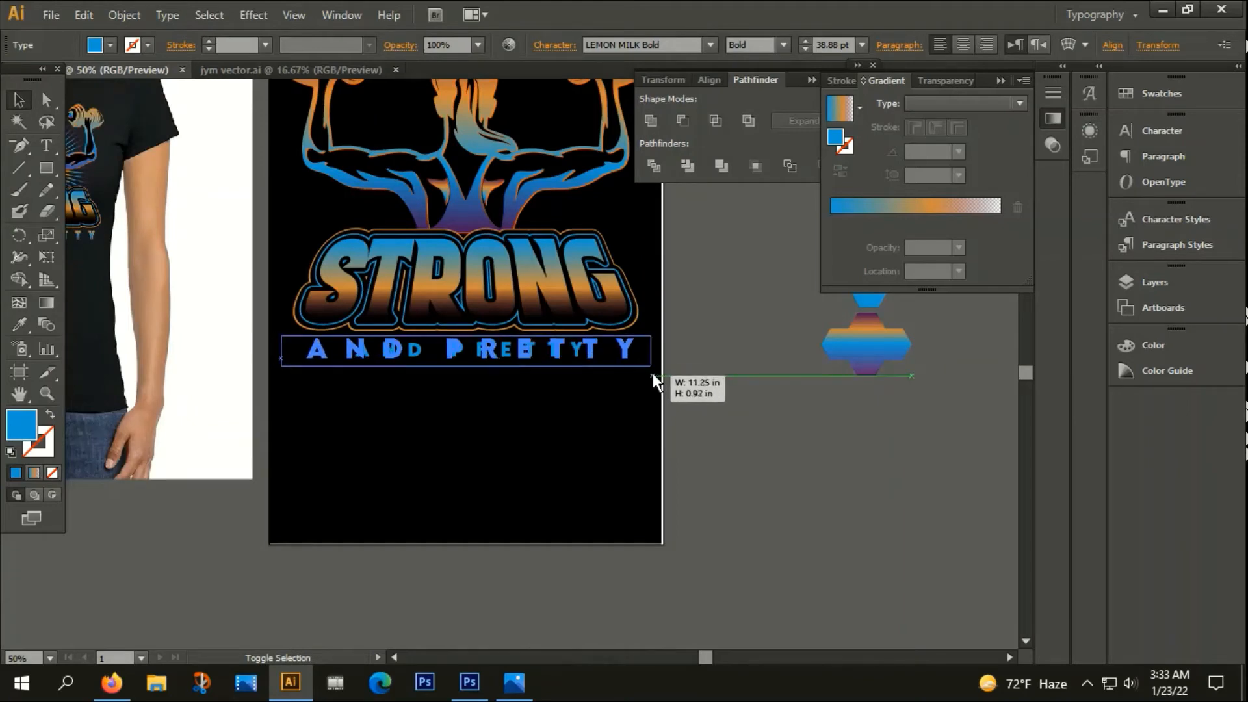
{"action": "left_click", "coordinate": [131, 15]}
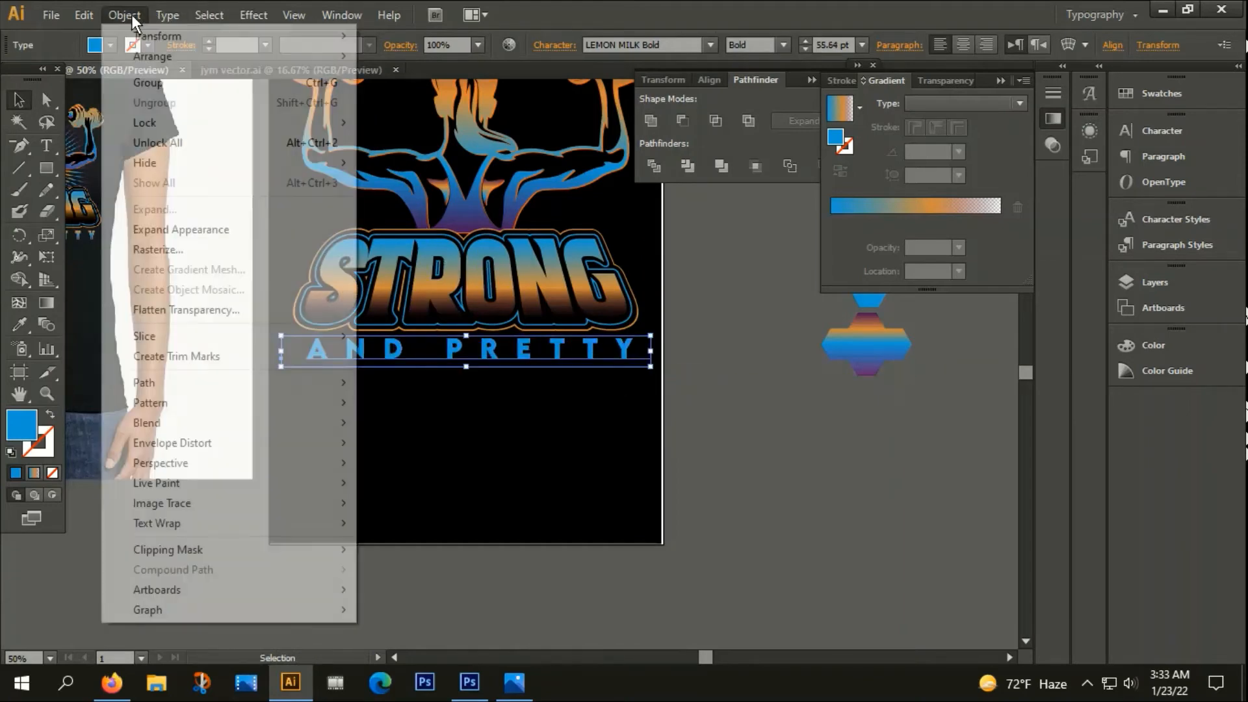
{"action": "left_click", "coordinate": [209, 228]}
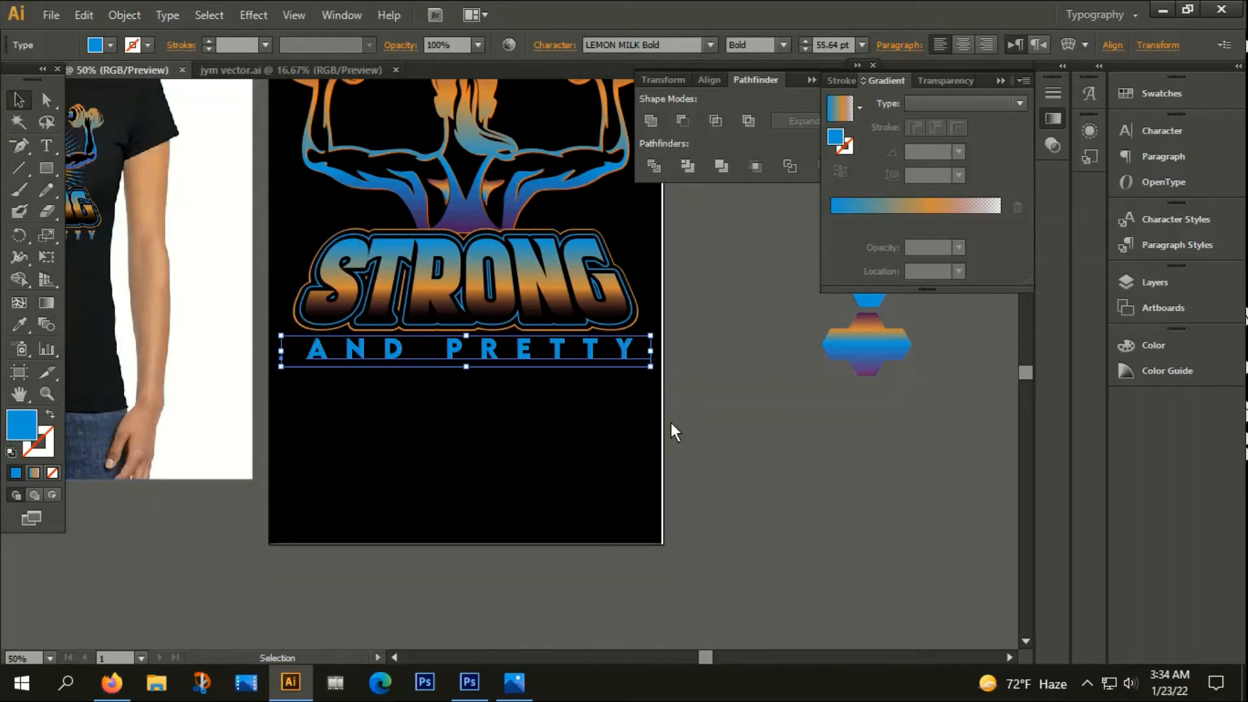
{"action": "right_click", "coordinate": [388, 353]}
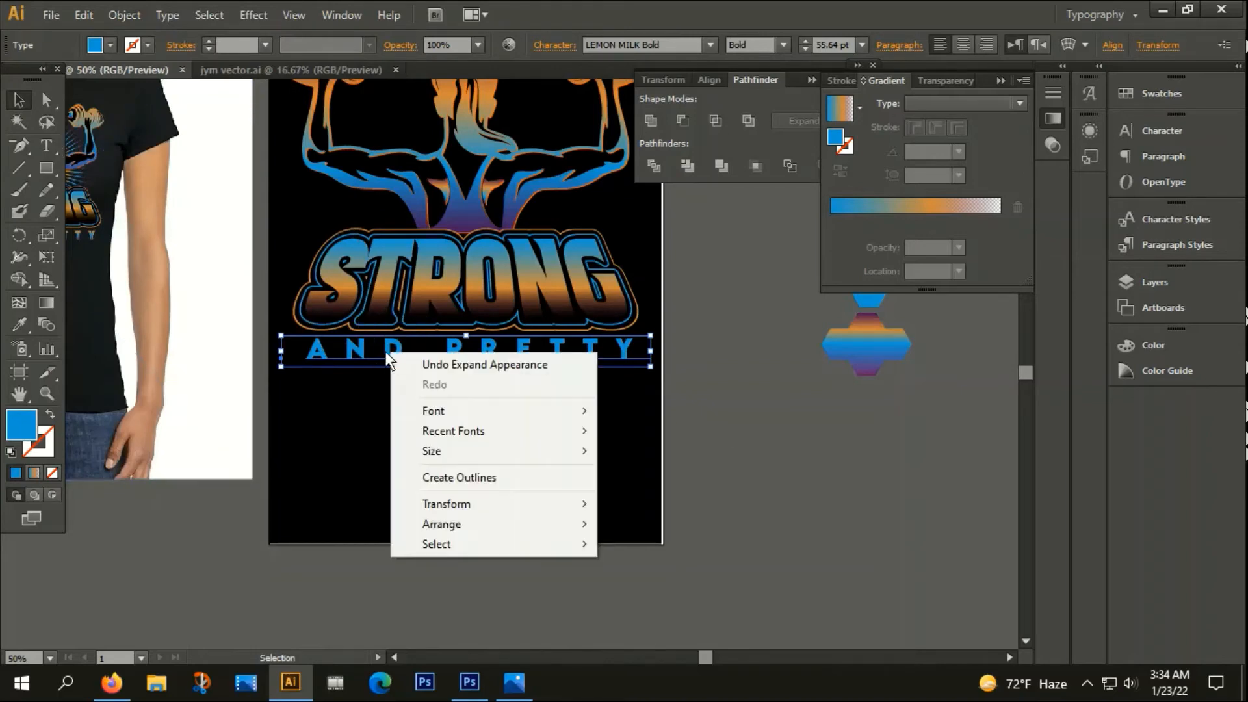
{"action": "left_click", "coordinate": [467, 476]}
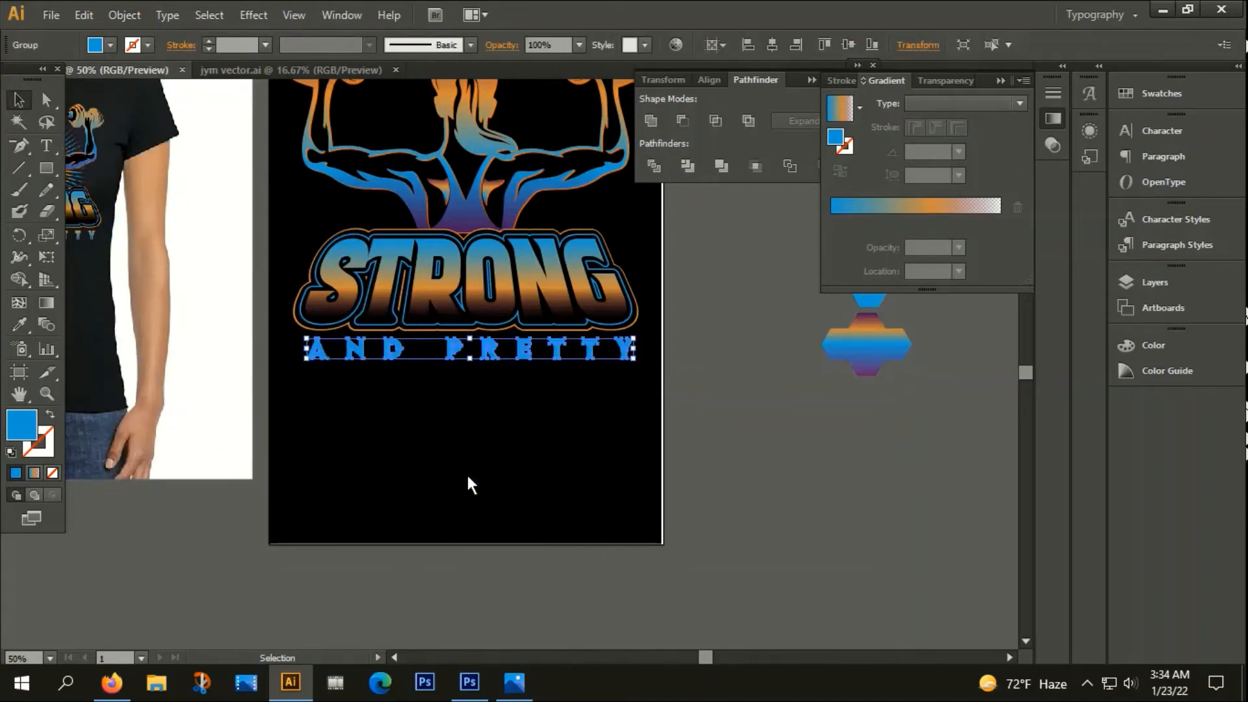
Fill the "AND PRETTY" lettering with the purple-orange-blue gradient sampled from the weightlifter and set its angle to -90°.
{"action": "key", "text": "i"}
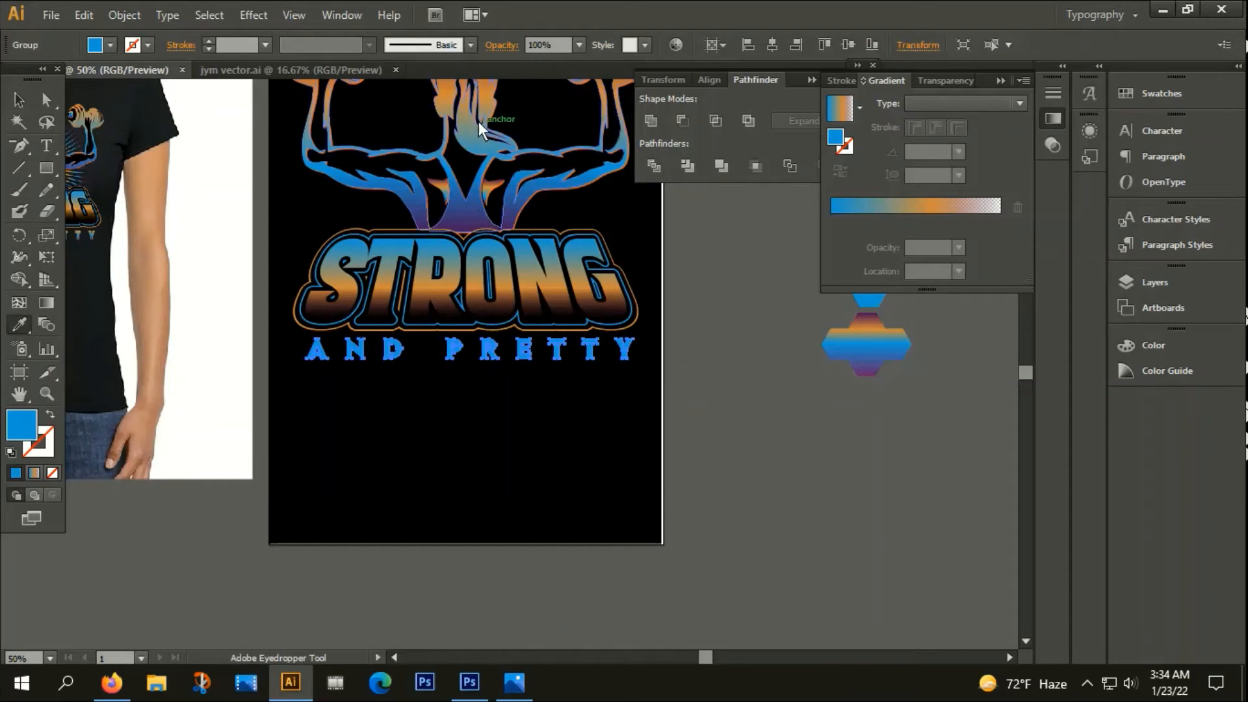
{"action": "left_click", "coordinate": [463, 206]}
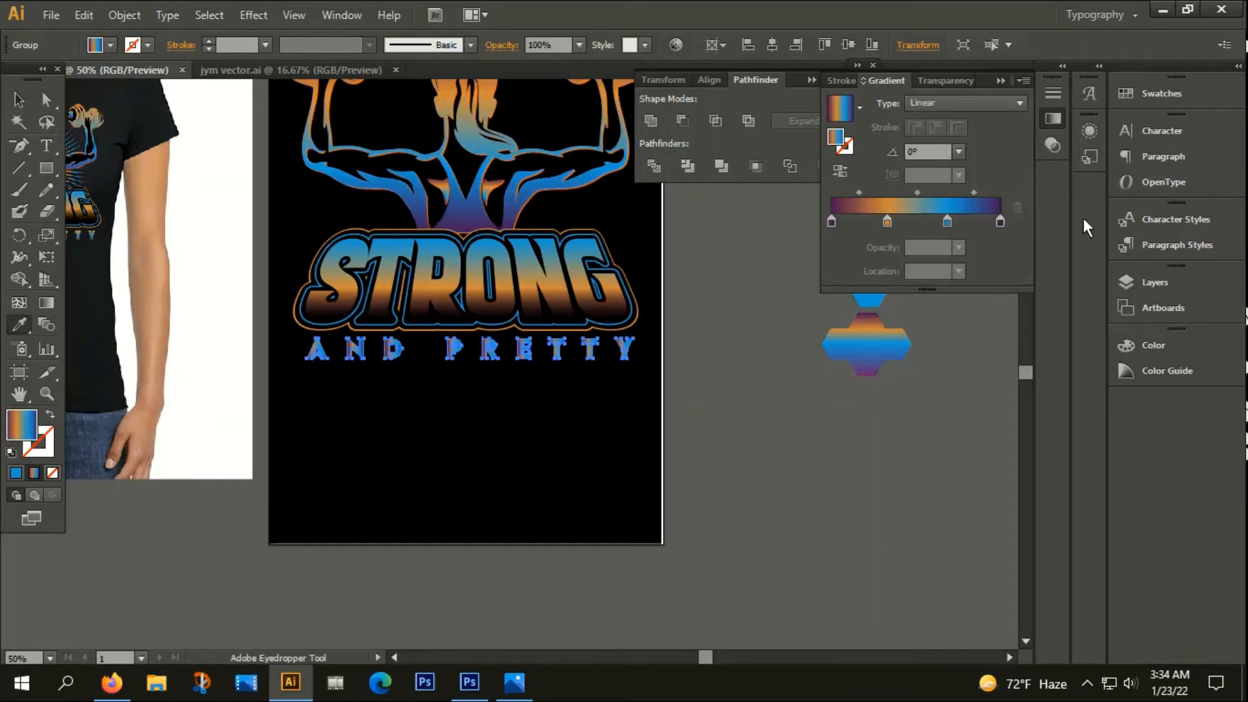
{"action": "left_click", "coordinate": [957, 153]}
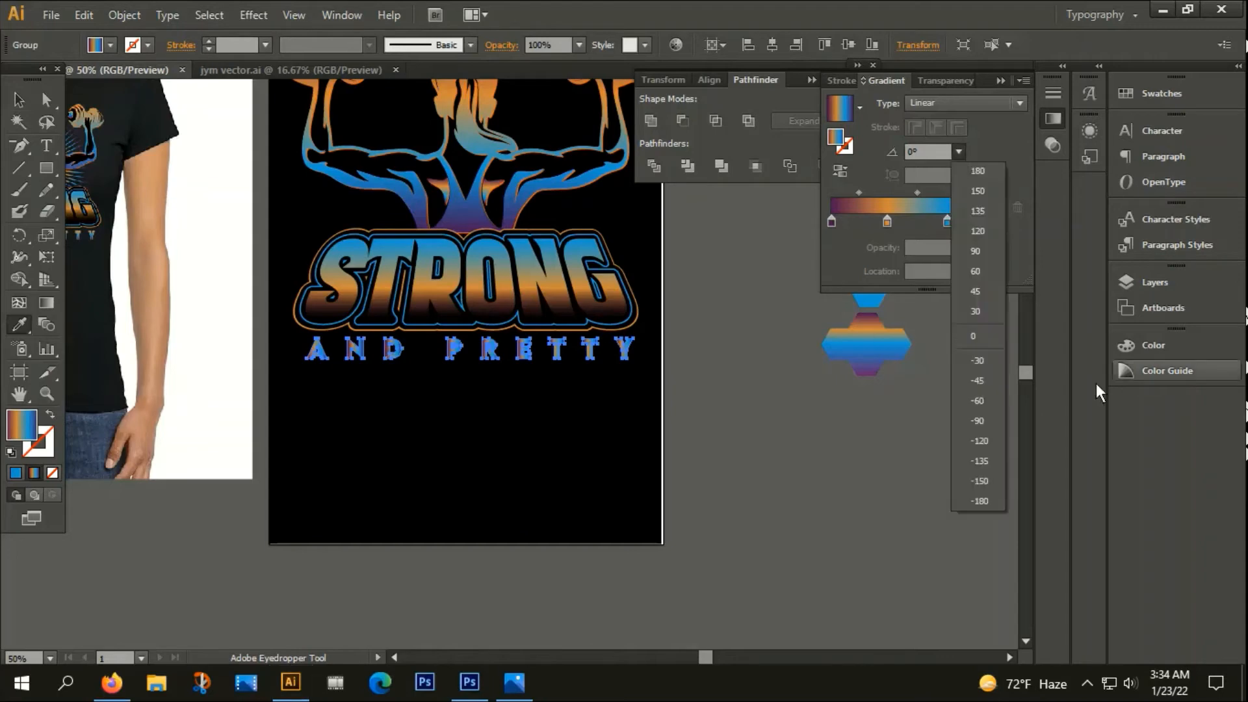
{"action": "left_click", "coordinate": [985, 426]}
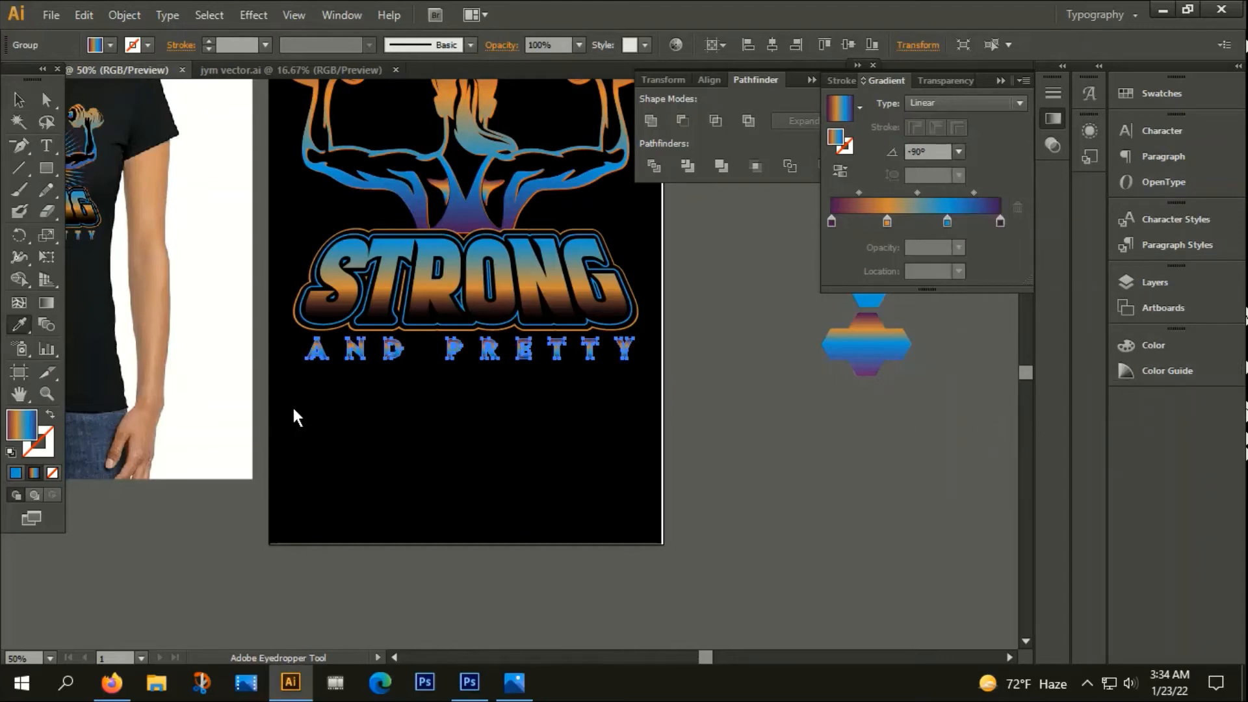
Give "AND PRETTY" a gradient stroke and add a near-white F2F8F9 stop at about 19.05%.
{"action": "left_click", "coordinate": [46, 449]}
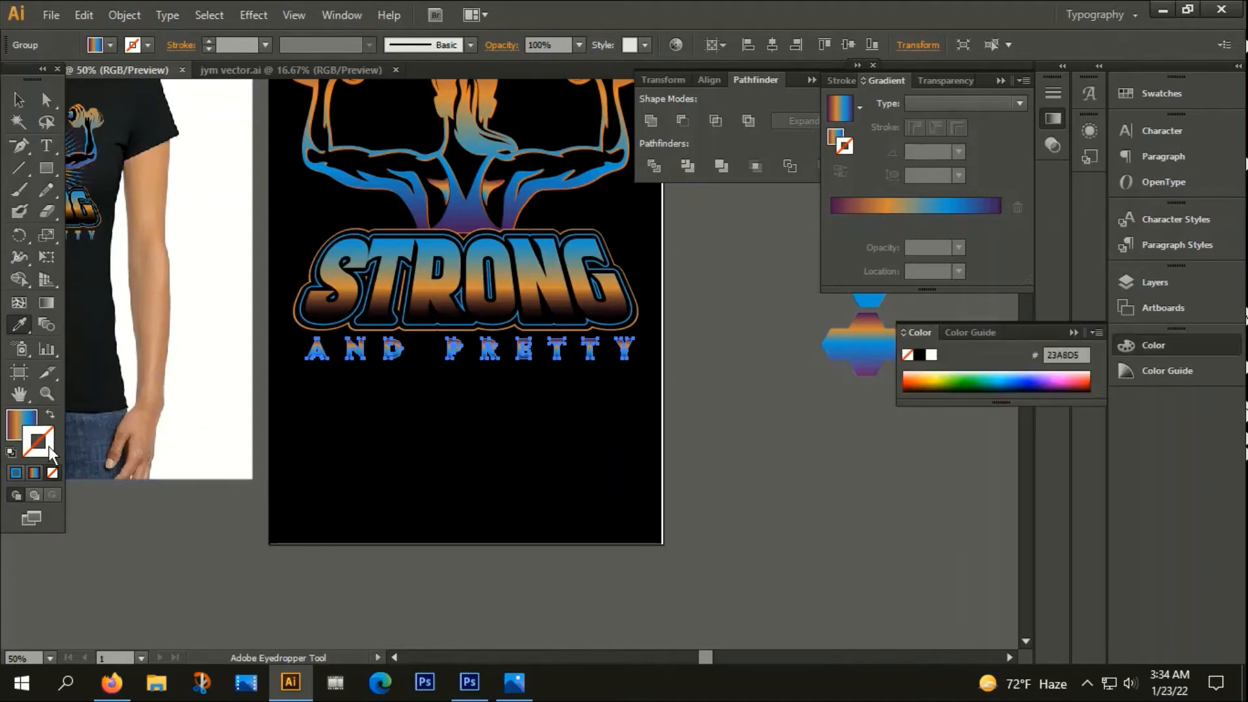
{"action": "left_click", "coordinate": [30, 473]}
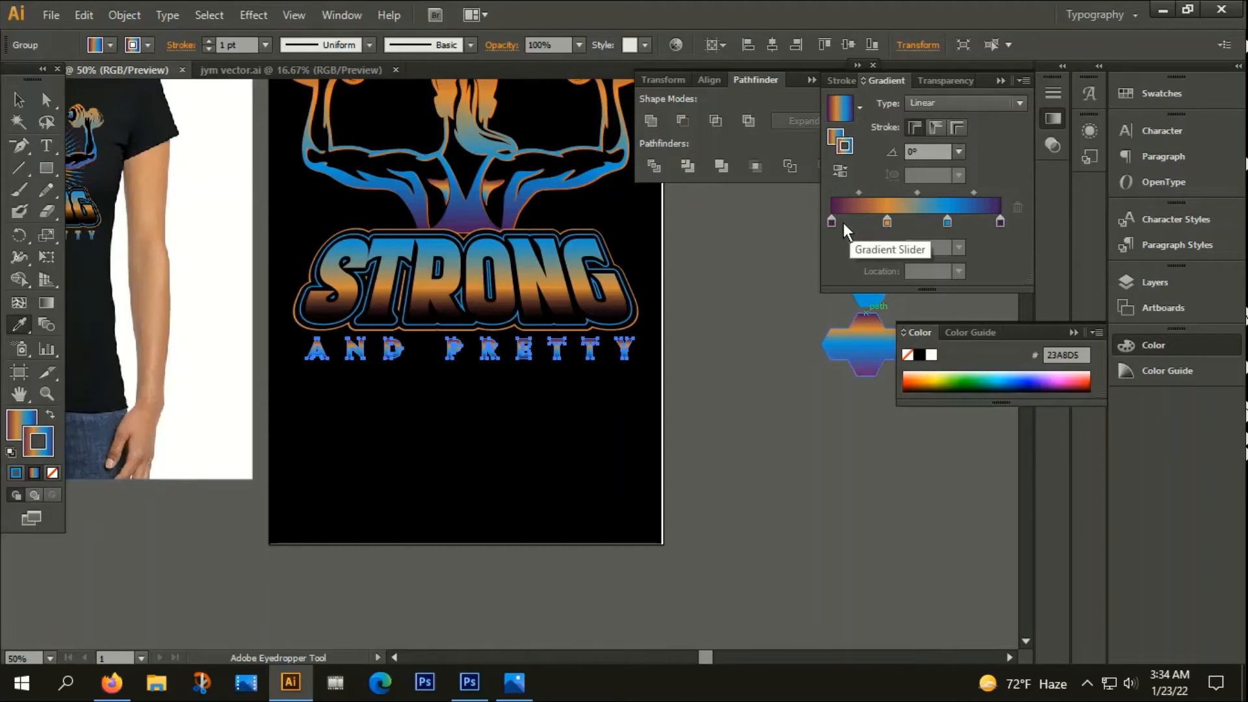
{"action": "left_click_drag", "start_coordinate": [842, 223], "coordinate": [863, 221]}
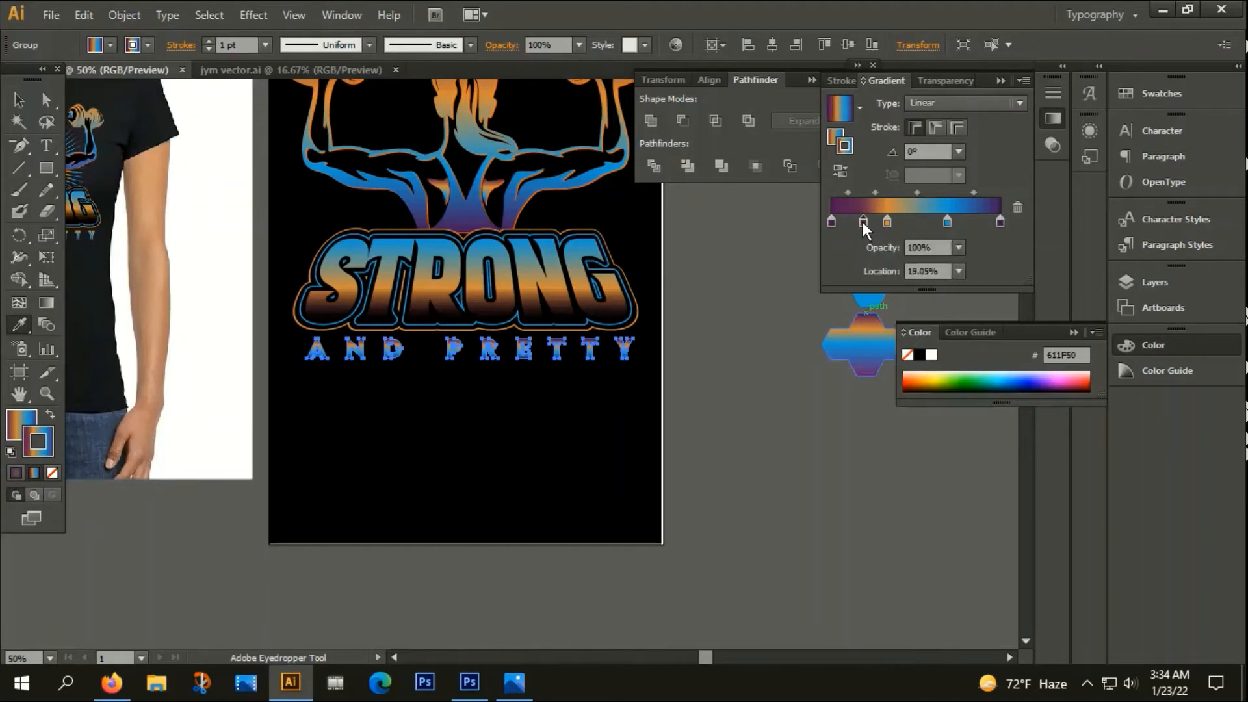
{"action": "double_click", "coordinate": [37, 442]}
{"action": "left_click", "coordinate": [117, 398]}
{"action": "left_click", "coordinate": [565, 396]}
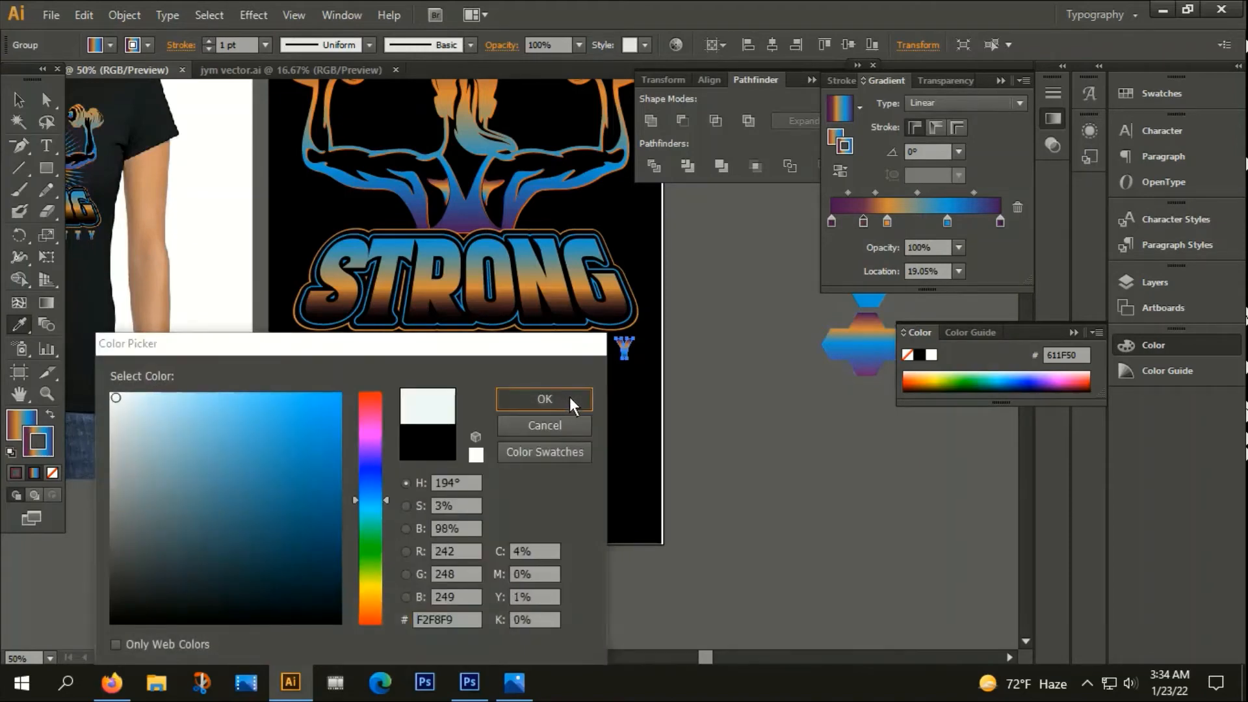
Shift the stroke gradient's blue stop toward the middle and add a near-white F5F7F7 stop at about 76.19%.
{"action": "left_click", "coordinate": [925, 222]}
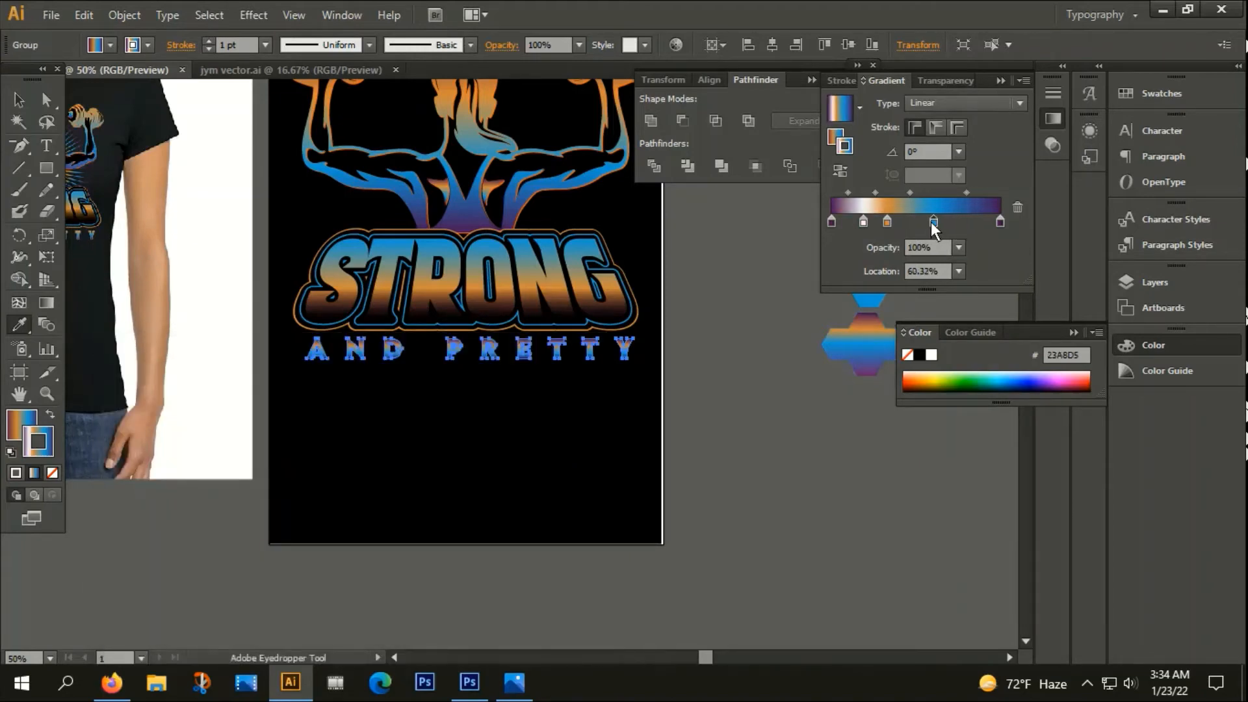
{"action": "left_click_drag", "start_coordinate": [947, 223], "coordinate": [959, 221]}
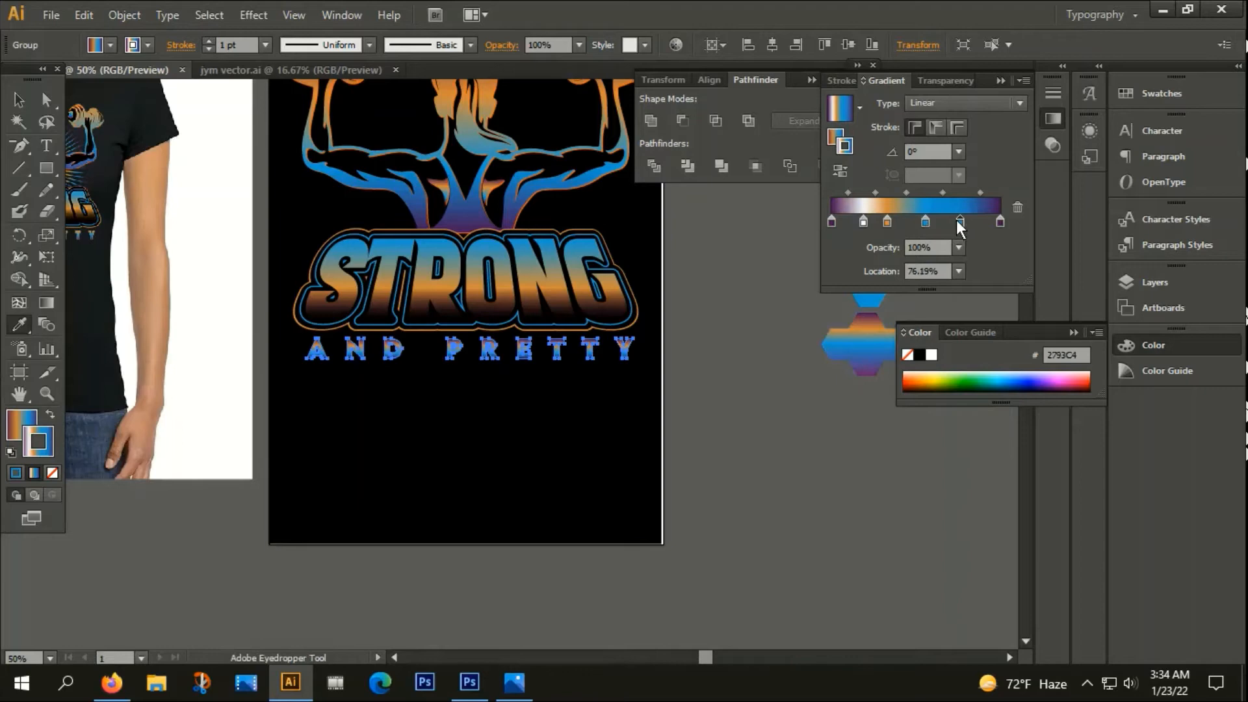
{"action": "double_click", "coordinate": [38, 442]}
{"action": "left_click", "coordinate": [117, 397]}
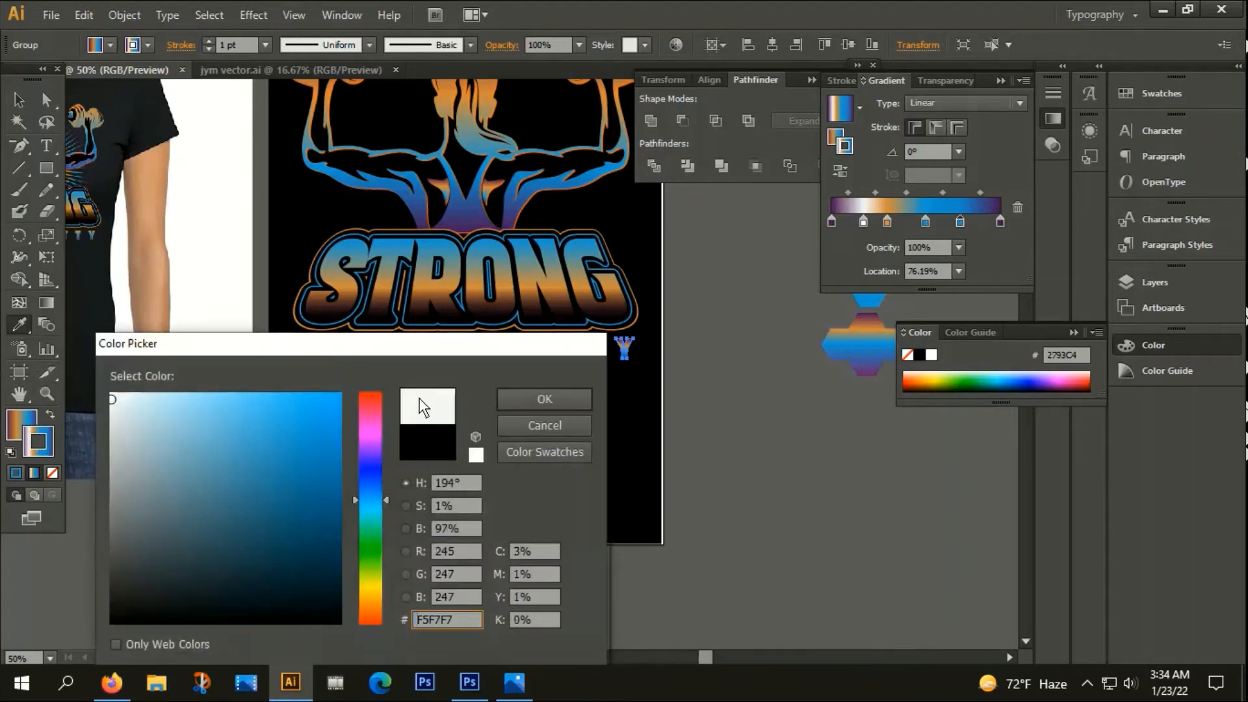
{"action": "left_click", "coordinate": [550, 401]}
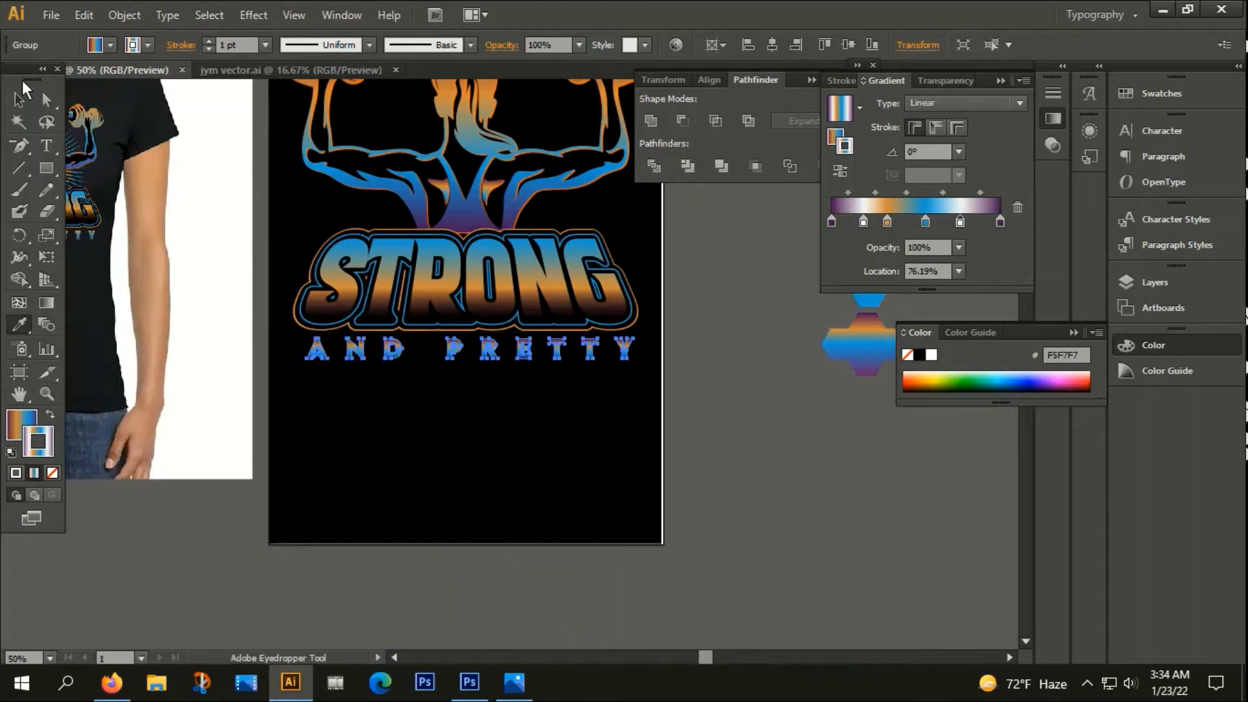
{"action": "key", "text": "v"}
{"action": "left_click", "coordinate": [399, 410]}
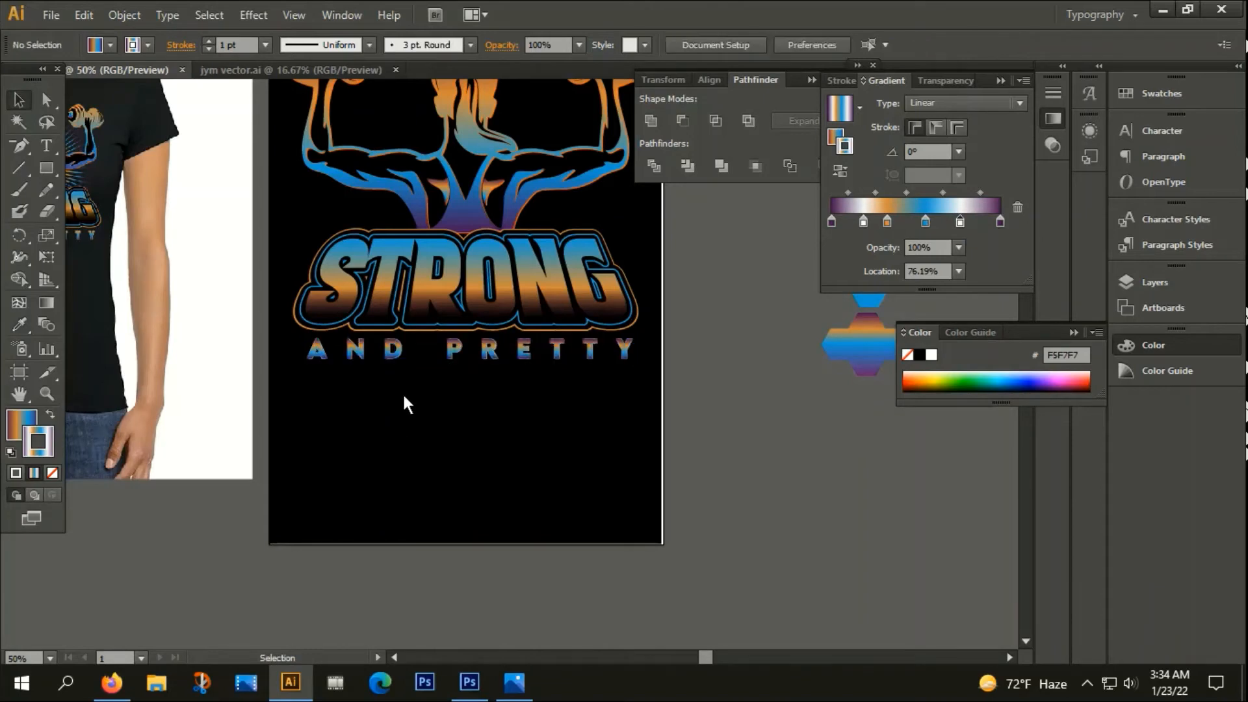
Inspect the gradient fill and outline of the "AND PRETTY" letters up close.
{"action": "left_click", "coordinate": [362, 353]}
{"action": "scroll", "coordinate": [303, 360], "scroll_direction": "up", "scroll_amount": 5}
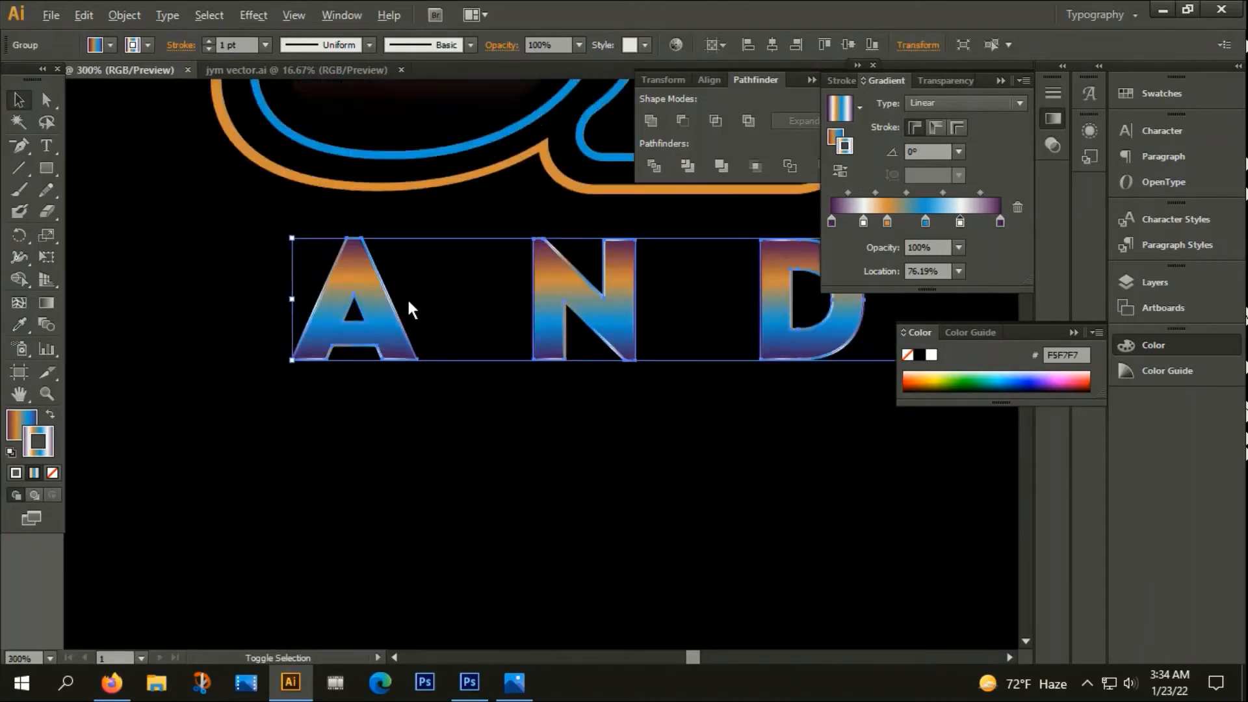
{"action": "scroll", "coordinate": [407, 298], "scroll_direction": "up", "scroll_amount": 3}
{"action": "left_click", "coordinate": [399, 308]}
{"action": "scroll", "coordinate": [348, 501], "scroll_direction": "down", "scroll_amount": 3}
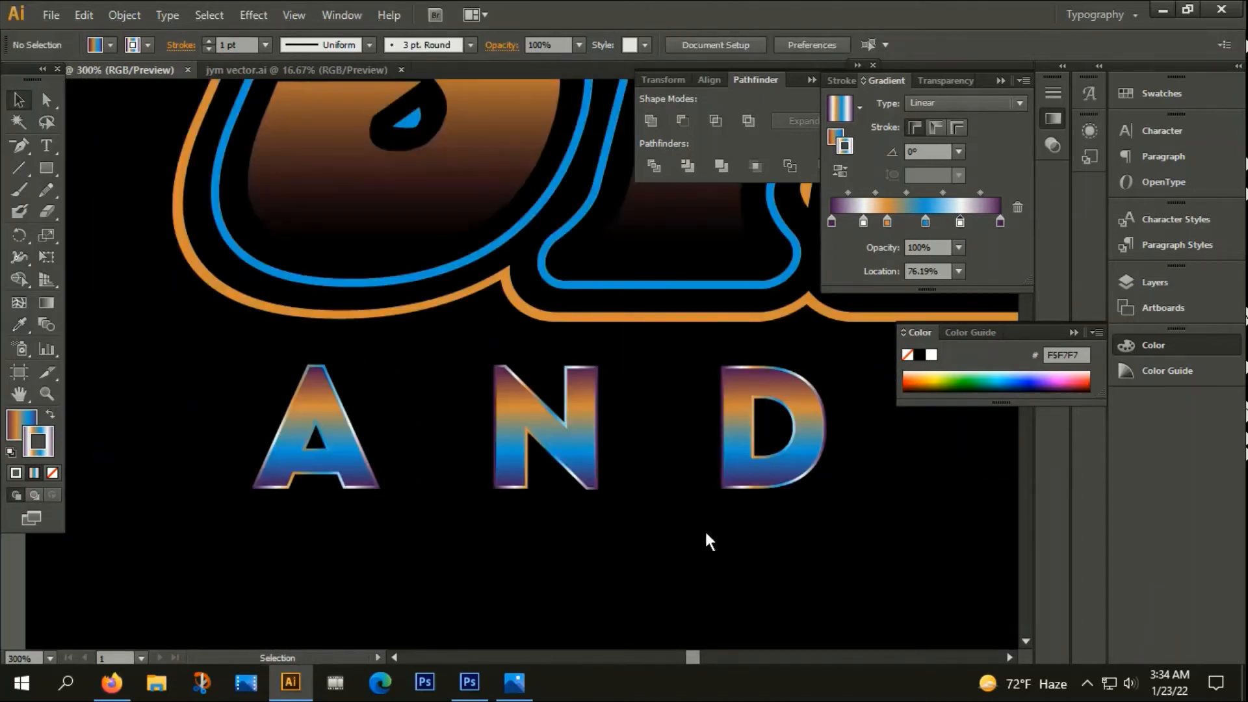
{"action": "scroll", "coordinate": [559, 520], "scroll_direction": "down", "scroll_amount": 5}
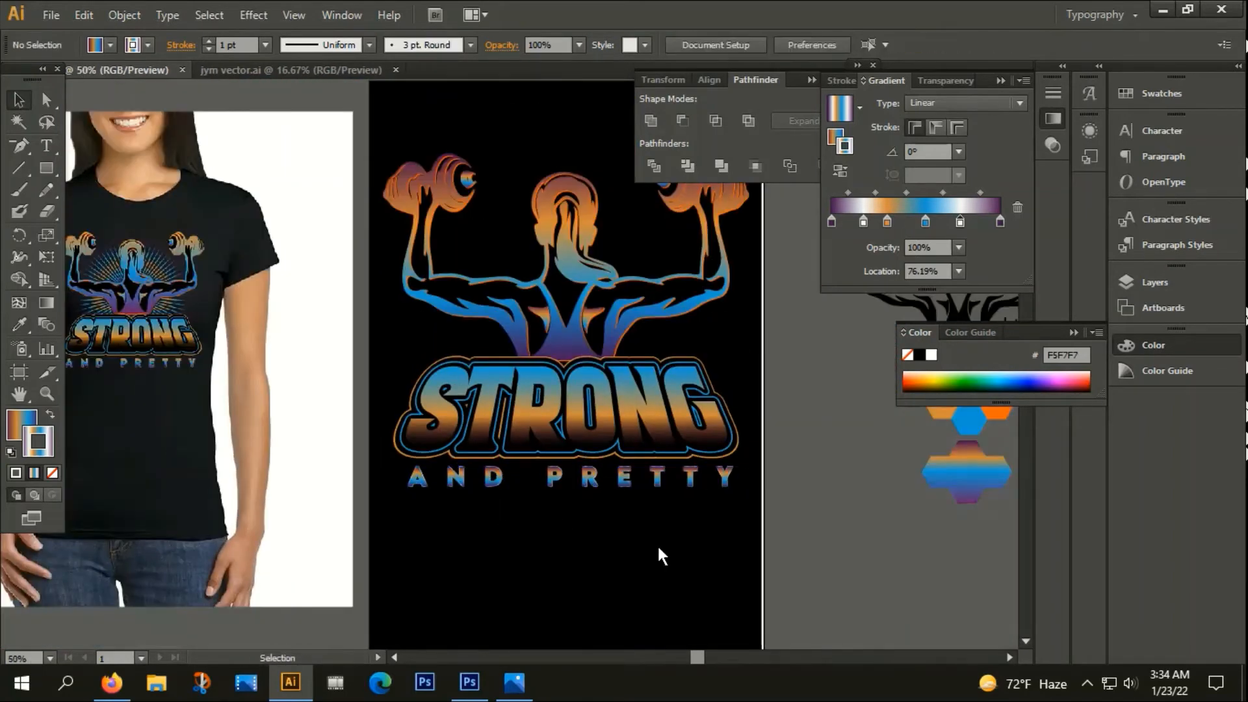
Center the "STRONG" artwork and the "AND PRETTY" lettering horizontally on each other.
{"action": "left_click", "coordinate": [494, 478]}
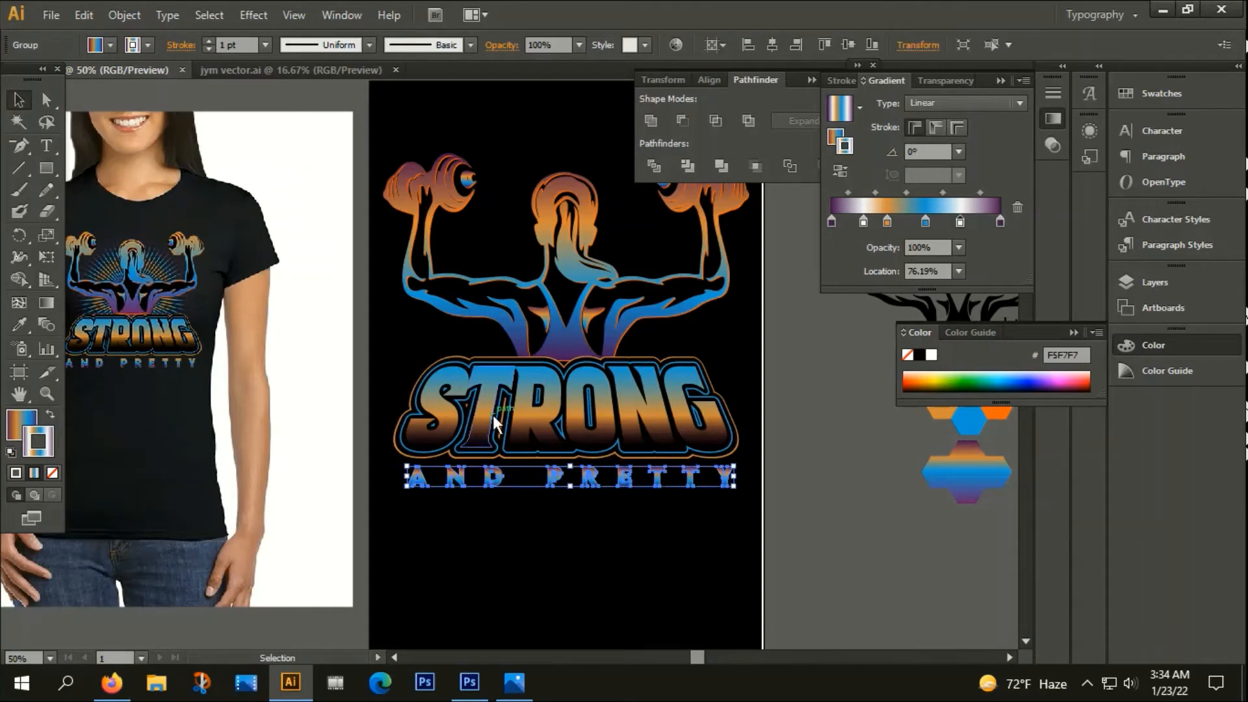
{"action": "left_click", "coordinate": [493, 415]}
{"action": "left_click", "coordinate": [391, 339]}
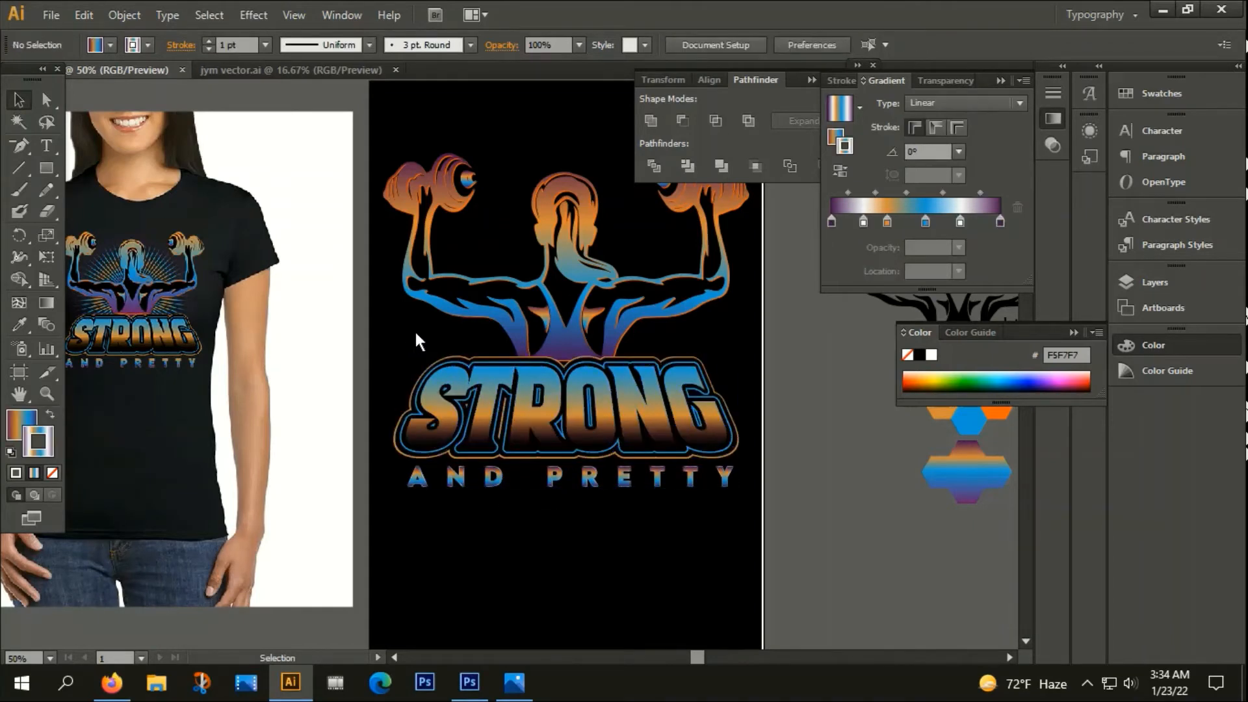
{"action": "left_click", "coordinate": [458, 403], "text": "shift"}
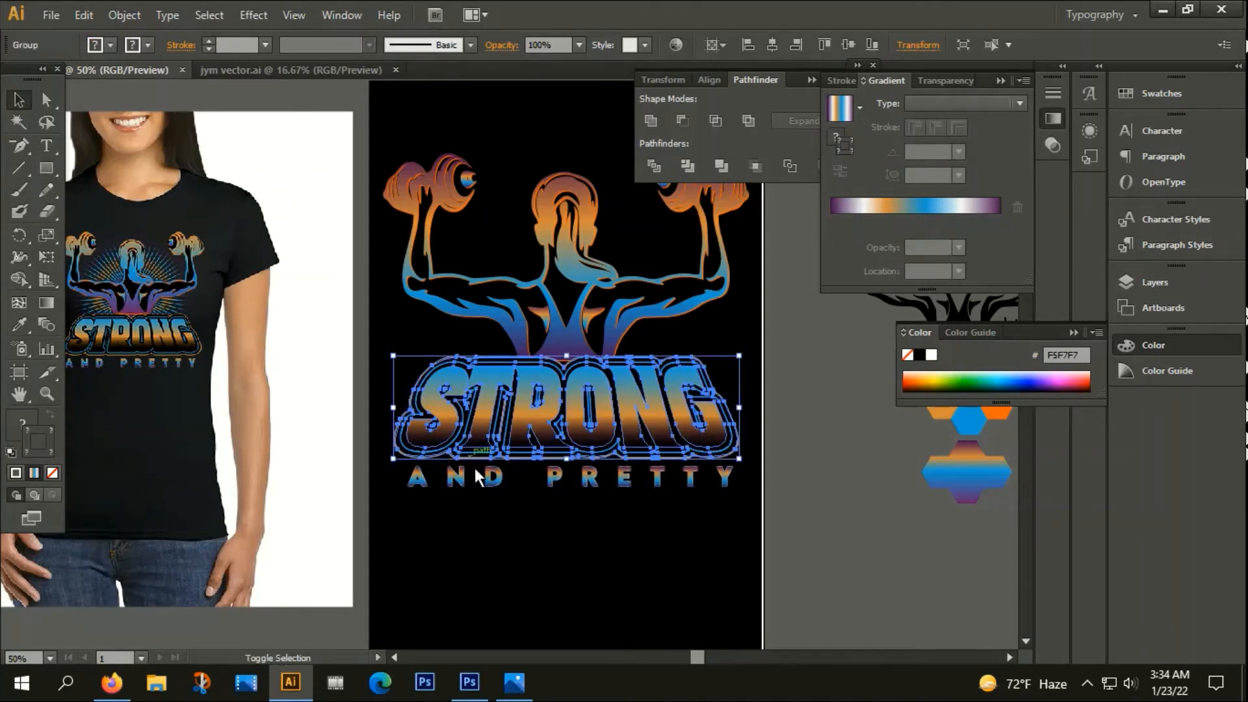
{"action": "left_click", "coordinate": [489, 482], "text": "shift"}
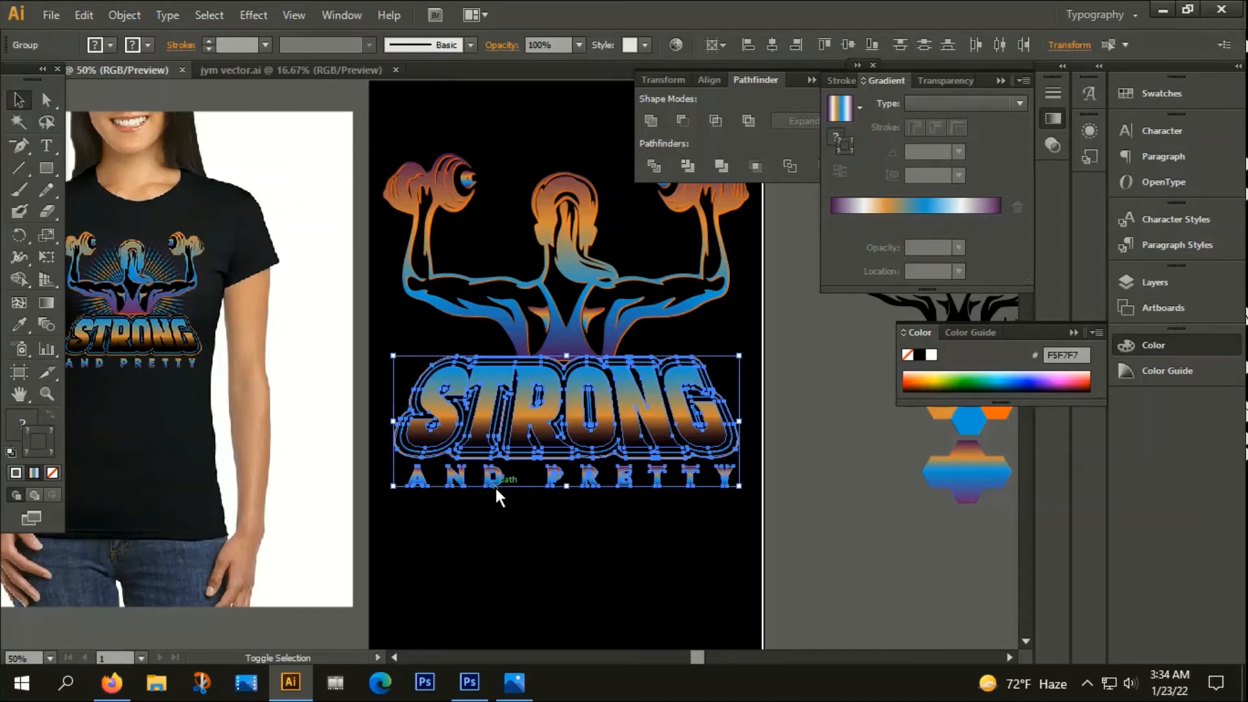
{"action": "left_click", "coordinate": [772, 46]}
{"action": "left_click", "coordinate": [683, 560]}
Compare the finished artwork with the print on the reference T-shirt photo.
{"action": "key", "text": "ctrl+minus"}
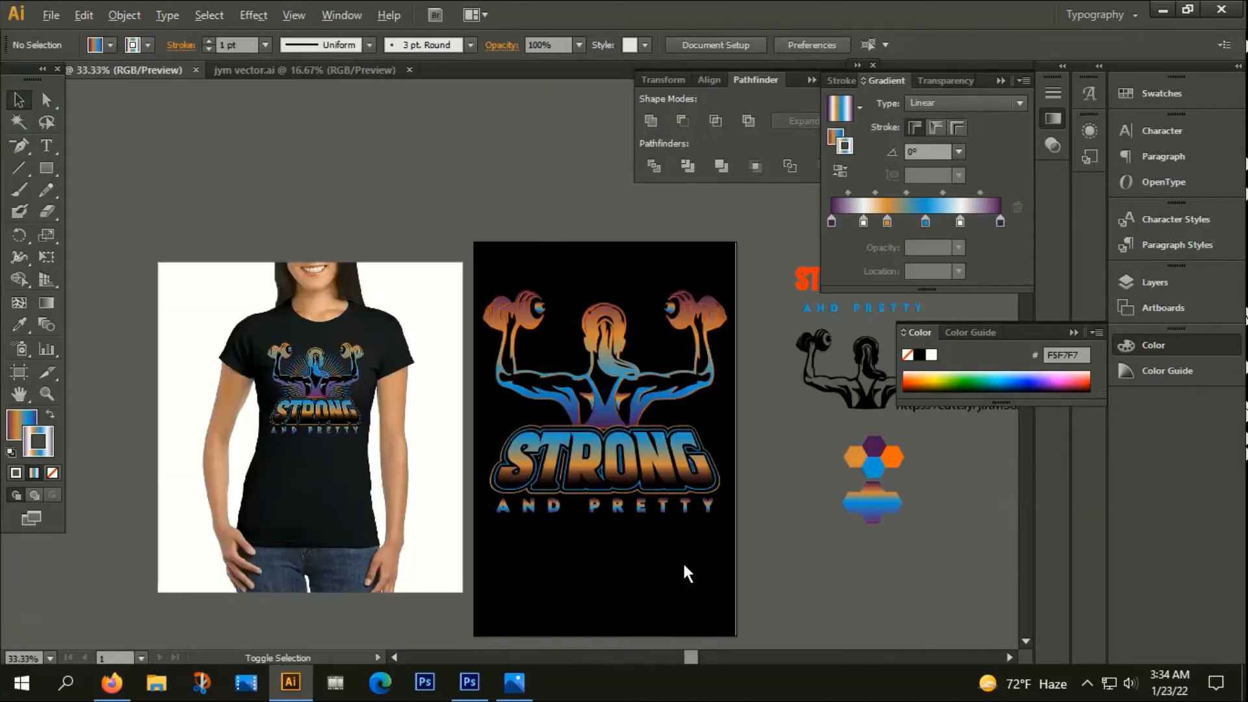
{"action": "left_click_drag", "start_coordinate": [677, 563], "coordinate": [697, 532]}
{"action": "left_click", "coordinate": [341, 381]}
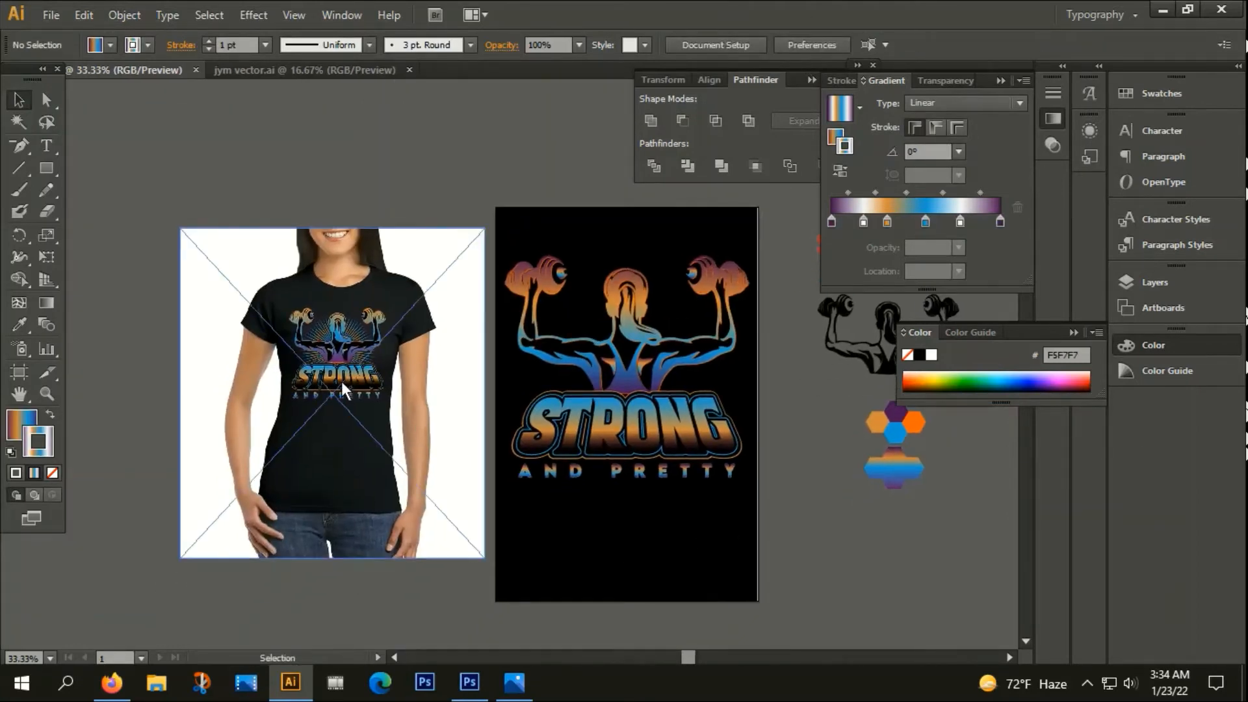
{"action": "left_click", "coordinate": [626, 471]}
{"action": "left_click_drag", "start_coordinate": [676, 567], "coordinate": [836, 516]}
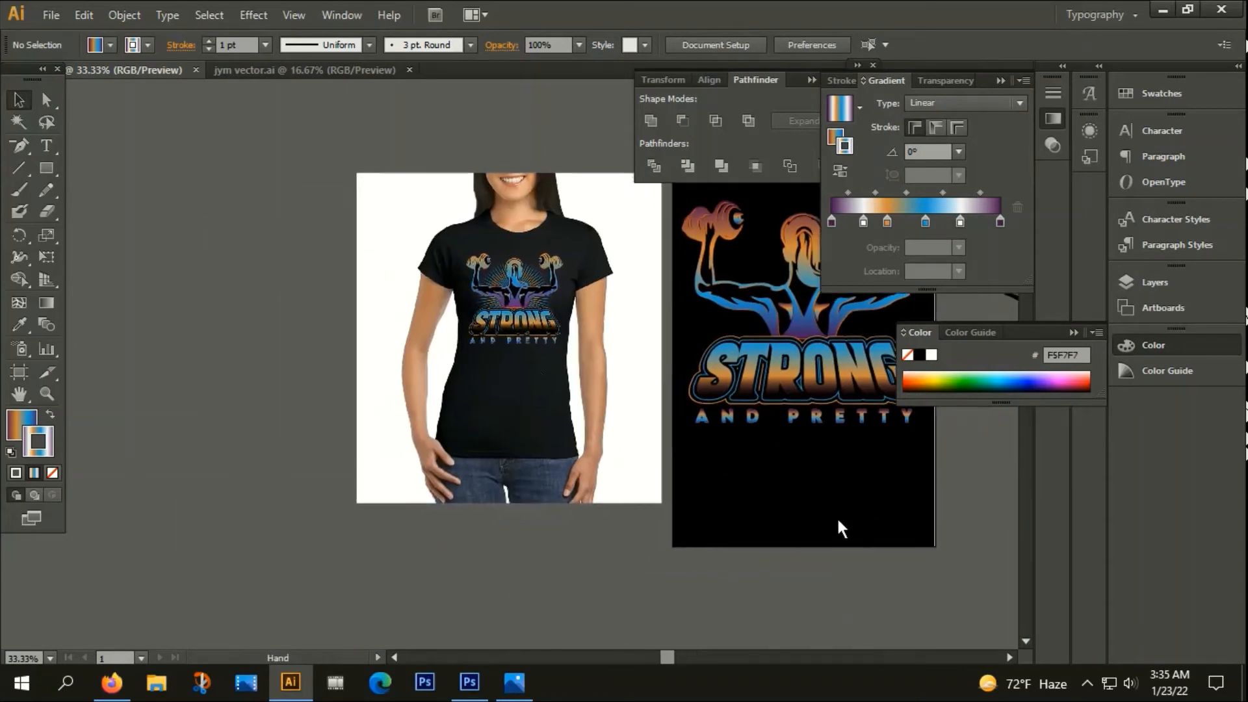
{"action": "left_click", "coordinate": [504, 286]}
{"action": "left_click", "coordinate": [737, 544]}
{"action": "left_click_drag", "start_coordinate": [737, 545], "coordinate": [782, 512]}
{"action": "left_click", "coordinate": [497, 224]}
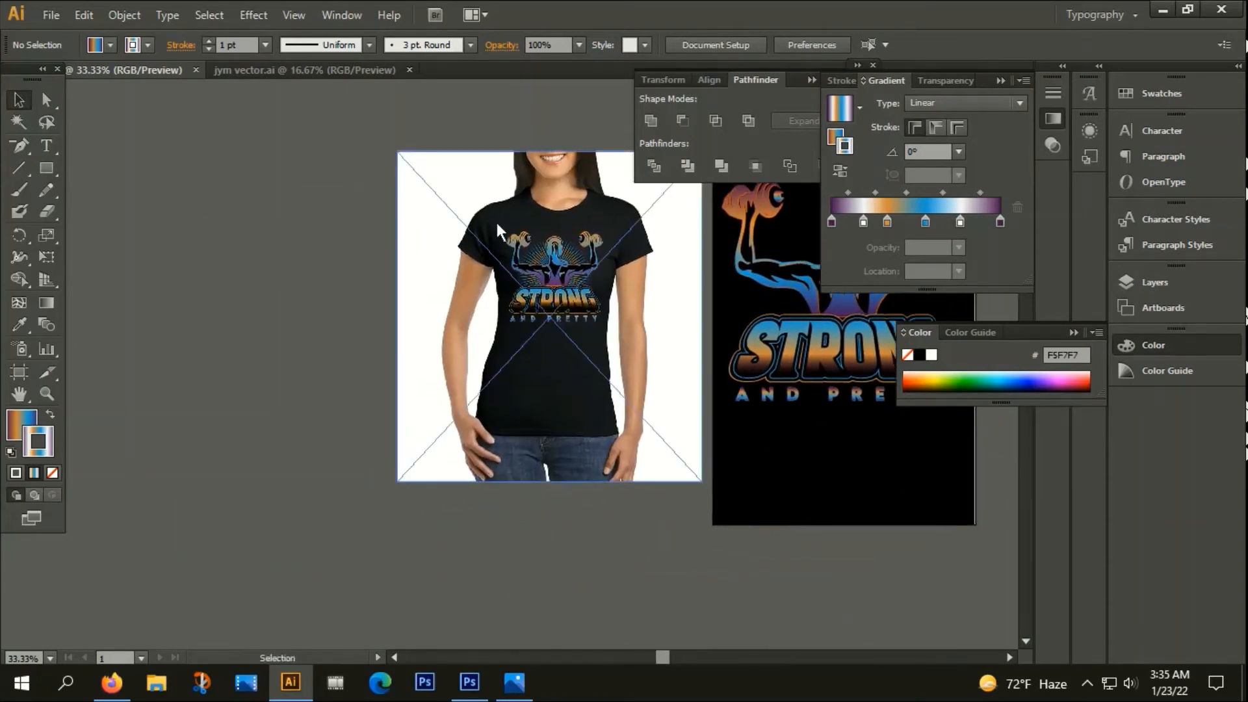
{"action": "left_click_drag", "start_coordinate": [384, 556], "coordinate": [457, 548]}
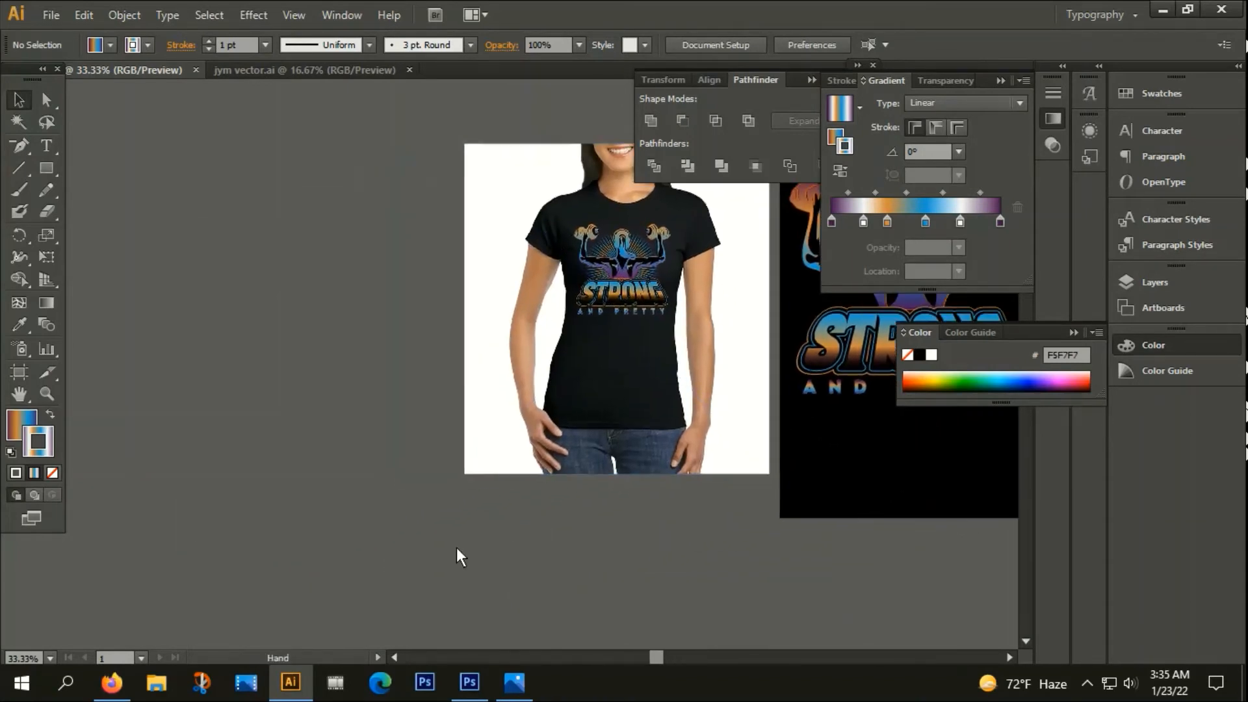
Draw a long vertical line on the empty canvas beside the T-shirt photo and set its stroke weight to 7 pt.
{"action": "left_click", "coordinate": [25, 168]}
{"action": "left_click_drag", "start_coordinate": [271, 171], "coordinate": [305, 489]}
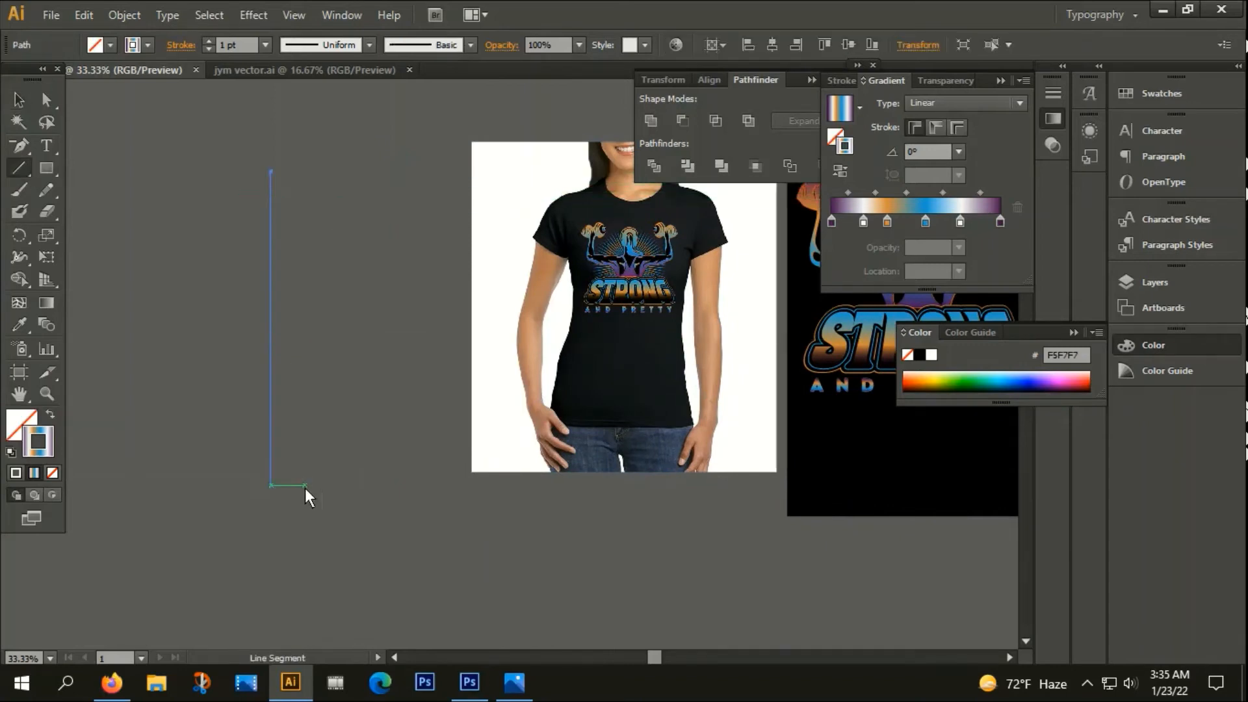
{"action": "left_click", "coordinate": [207, 40]}
{"action": "left_click", "coordinate": [208, 40]}
{"action": "left_click", "coordinate": [208, 41]}
{"action": "left_click", "coordinate": [208, 40]}
{"action": "left_click", "coordinate": [207, 40]}
{"action": "left_click", "coordinate": [208, 40]}
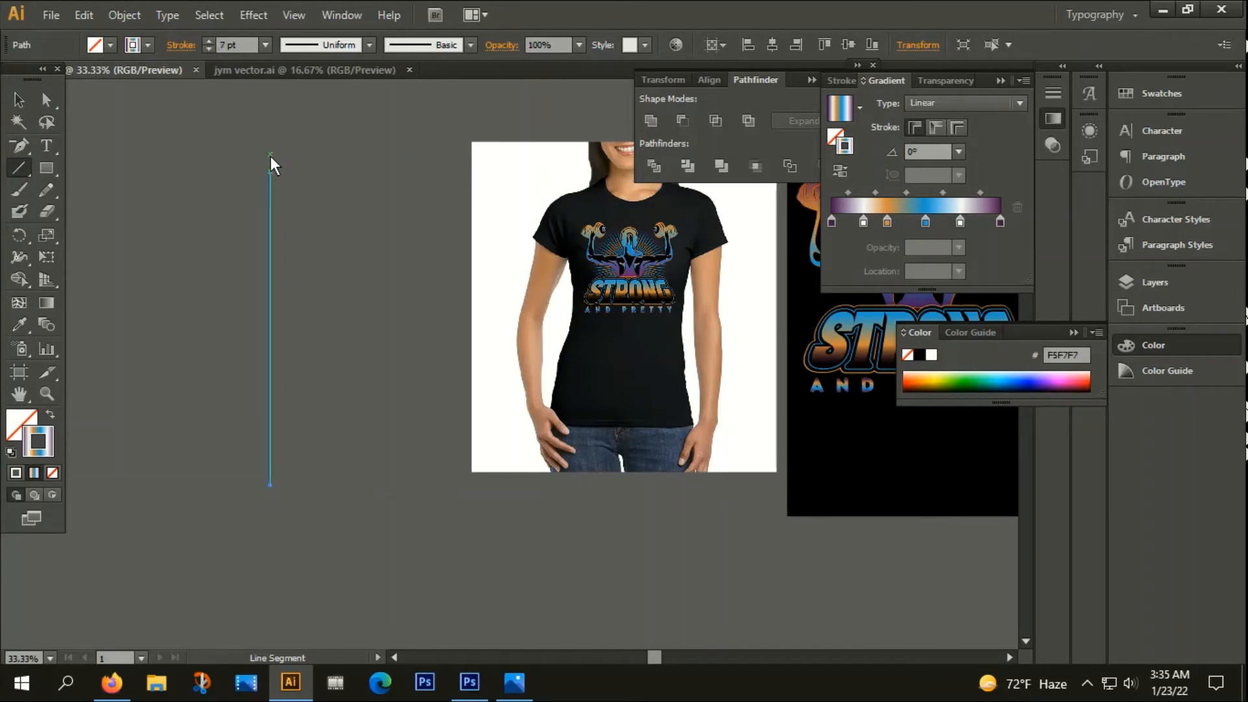
Apply Width Profile 1 to the vertical line's stroke so both ends taper.
{"action": "left_click", "coordinate": [368, 44]}
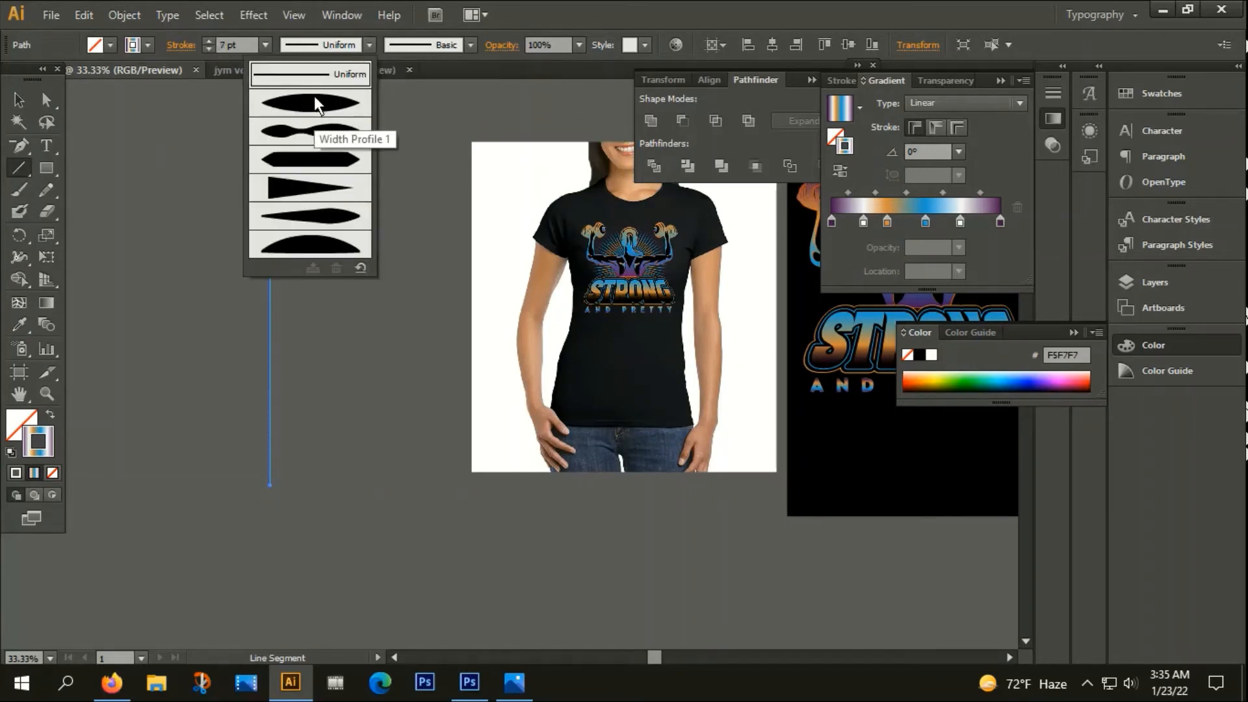
{"action": "left_click", "coordinate": [314, 98]}
{"action": "left_click", "coordinate": [18, 99]}
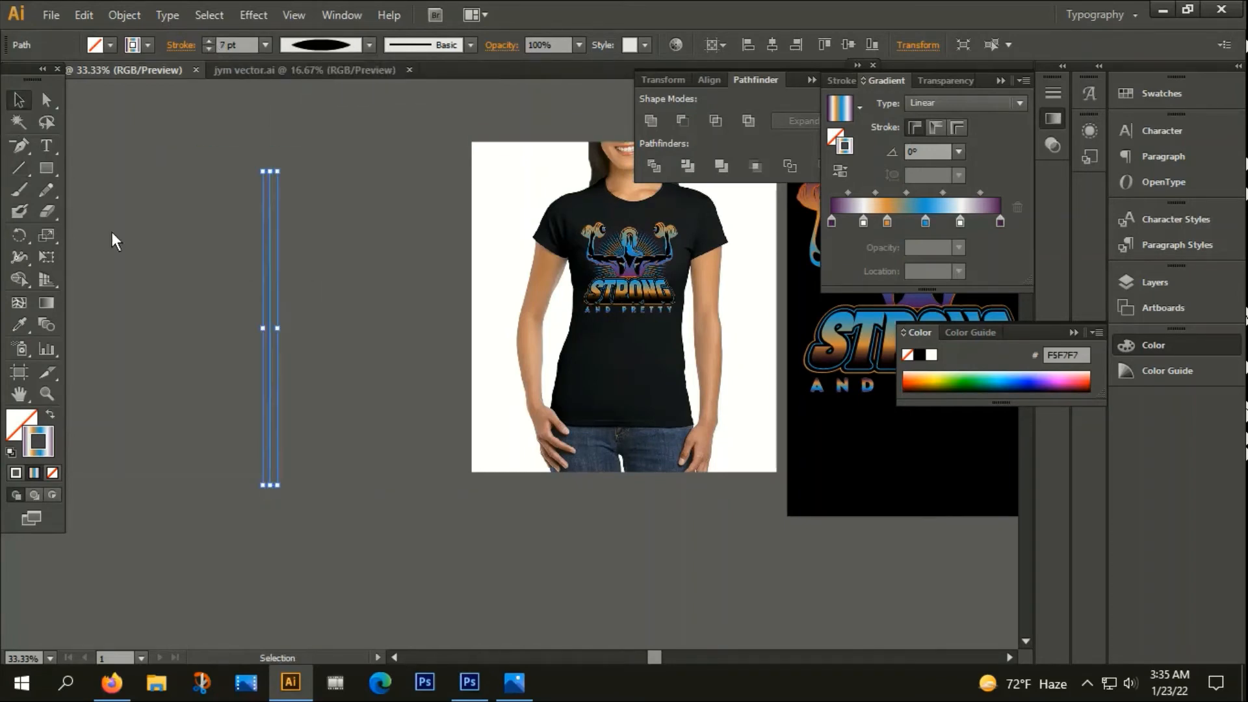
Set the tapered vertical line's stroke colour to light blue 95D7EB.
{"action": "left_click", "coordinate": [283, 331]}
{"action": "left_click", "coordinate": [270, 330]}
{"action": "double_click", "coordinate": [52, 447]}
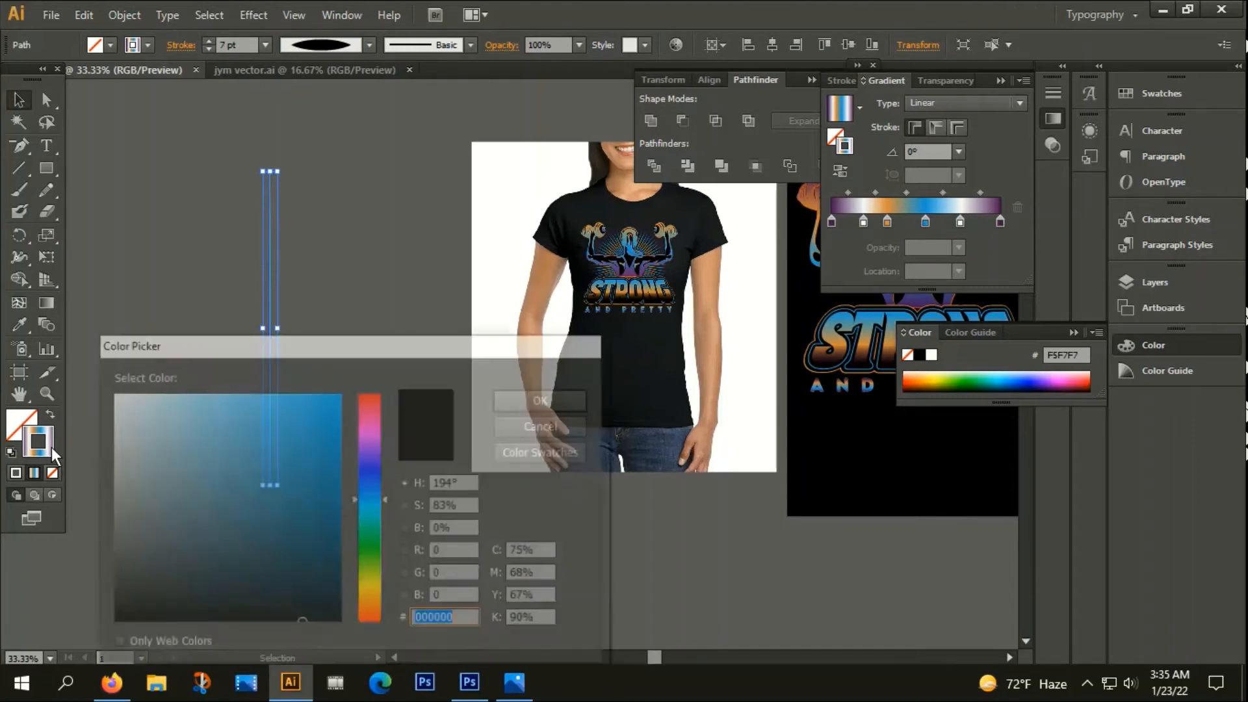
{"action": "left_click", "coordinate": [192, 412]}
{"action": "left_click", "coordinate": [544, 398]}
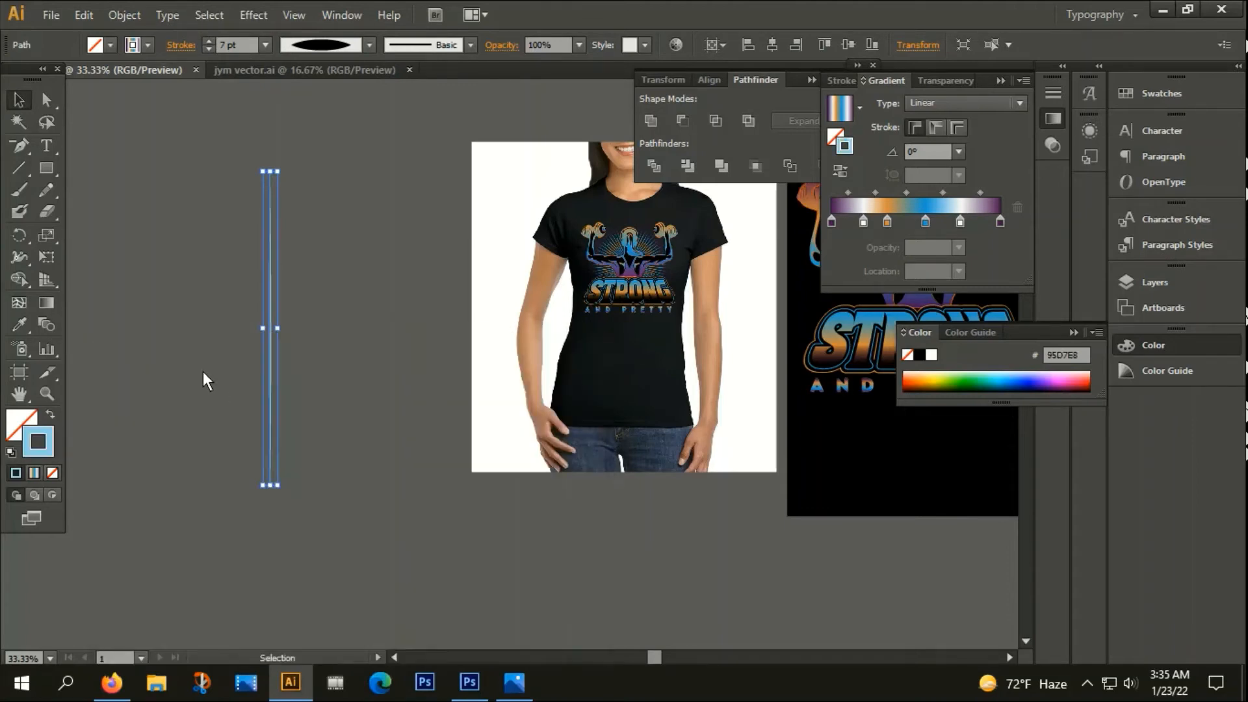
{"action": "left_click", "coordinate": [228, 344]}
{"action": "left_click", "coordinate": [269, 354]}
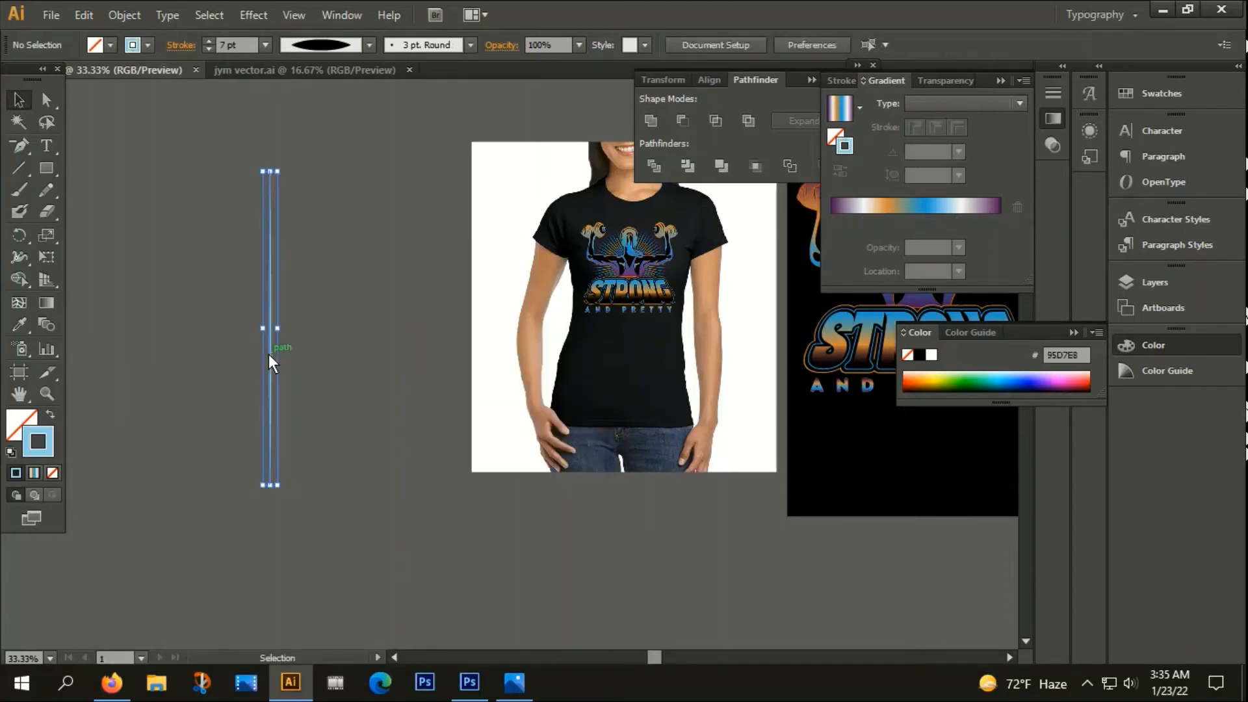
{"action": "left_click", "coordinate": [217, 353]}
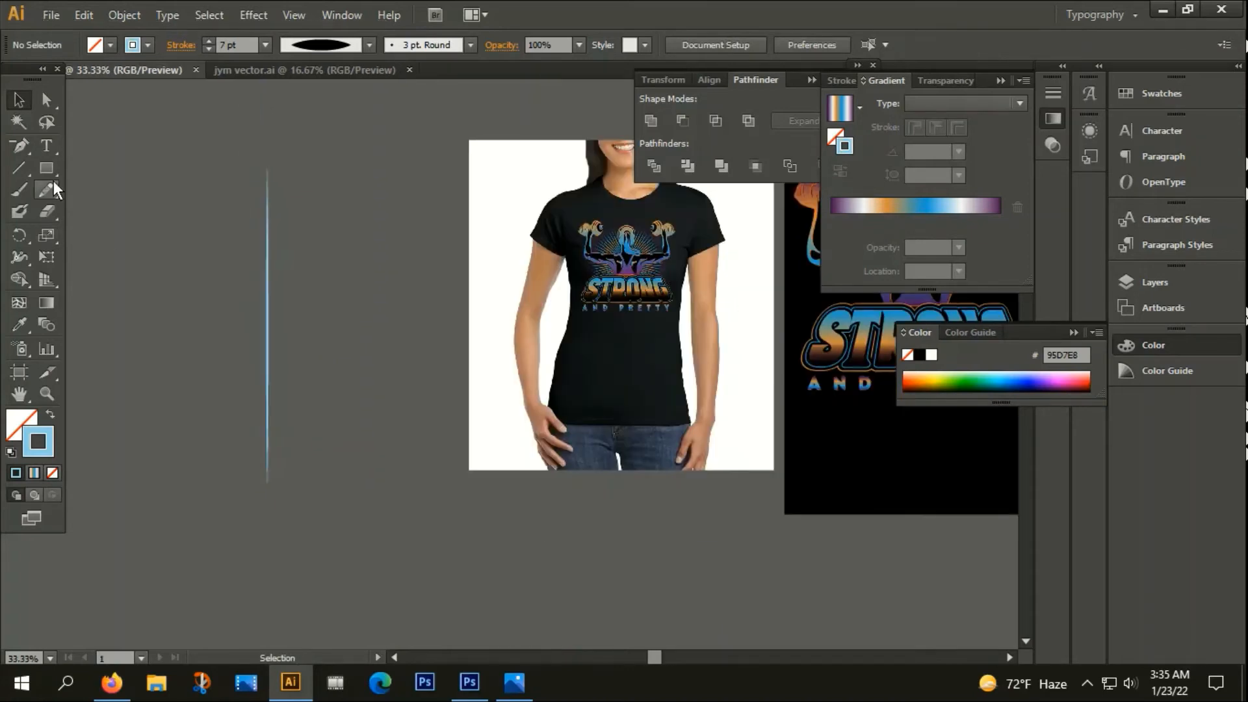
Draw a circle across the middle of the tapered line and select both objects.
{"action": "left_click_drag", "start_coordinate": [49, 168], "coordinate": [102, 212]}
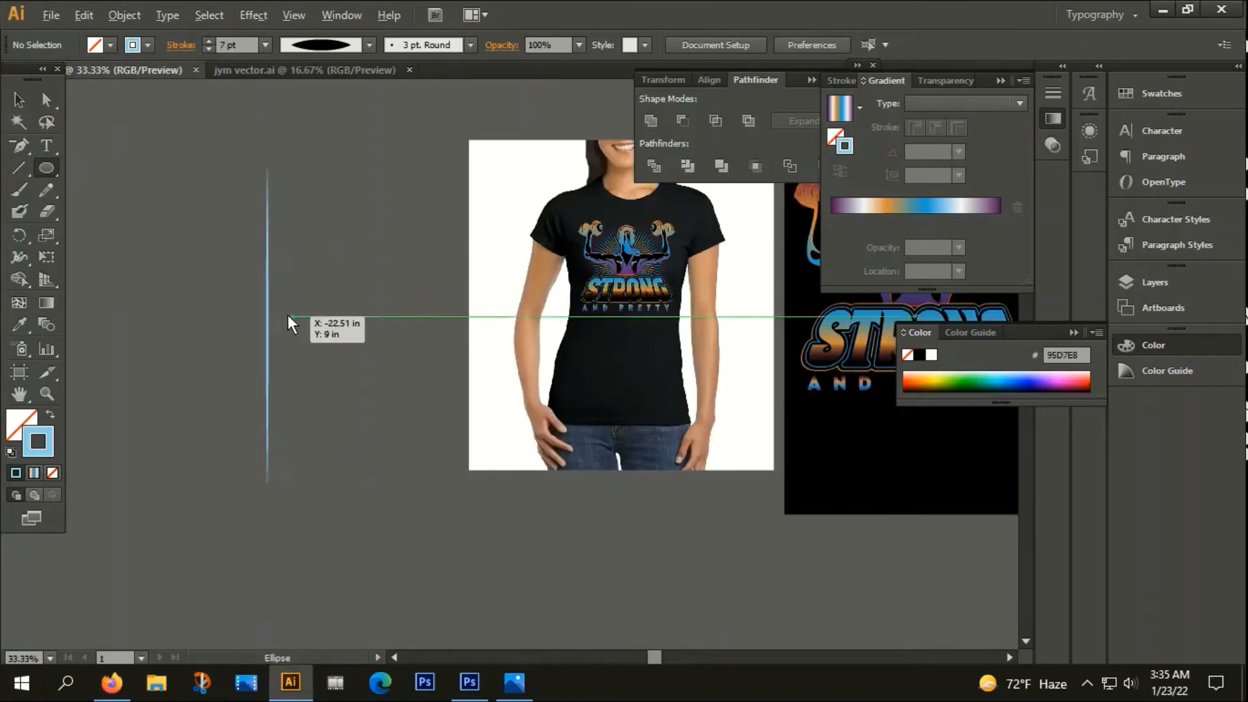
{"action": "left_click_drag", "start_coordinate": [251, 312], "coordinate": [337, 380]}
{"action": "left_click", "coordinate": [18, 100]}
{"action": "left_click", "coordinate": [127, 205]}
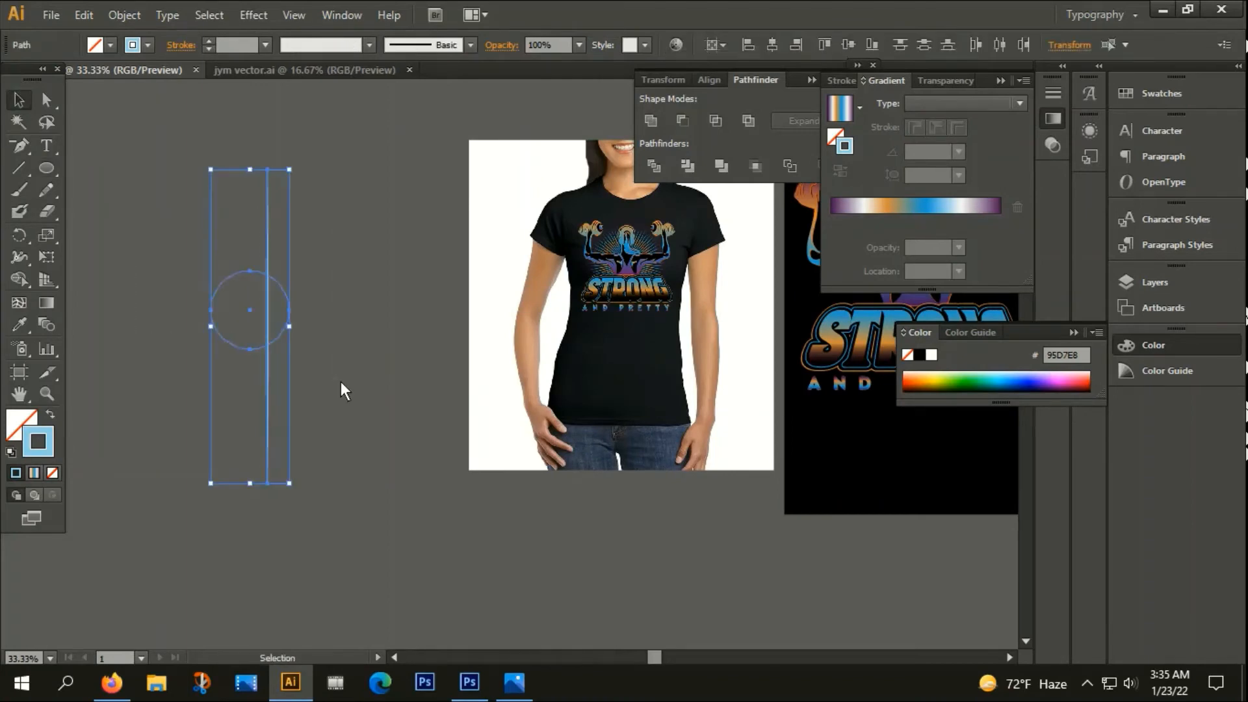
Center the line and circle on each other horizontally and vertically, and move them back to the empty canvas beside the T-shirt photo.
{"action": "left_click", "coordinate": [773, 43]}
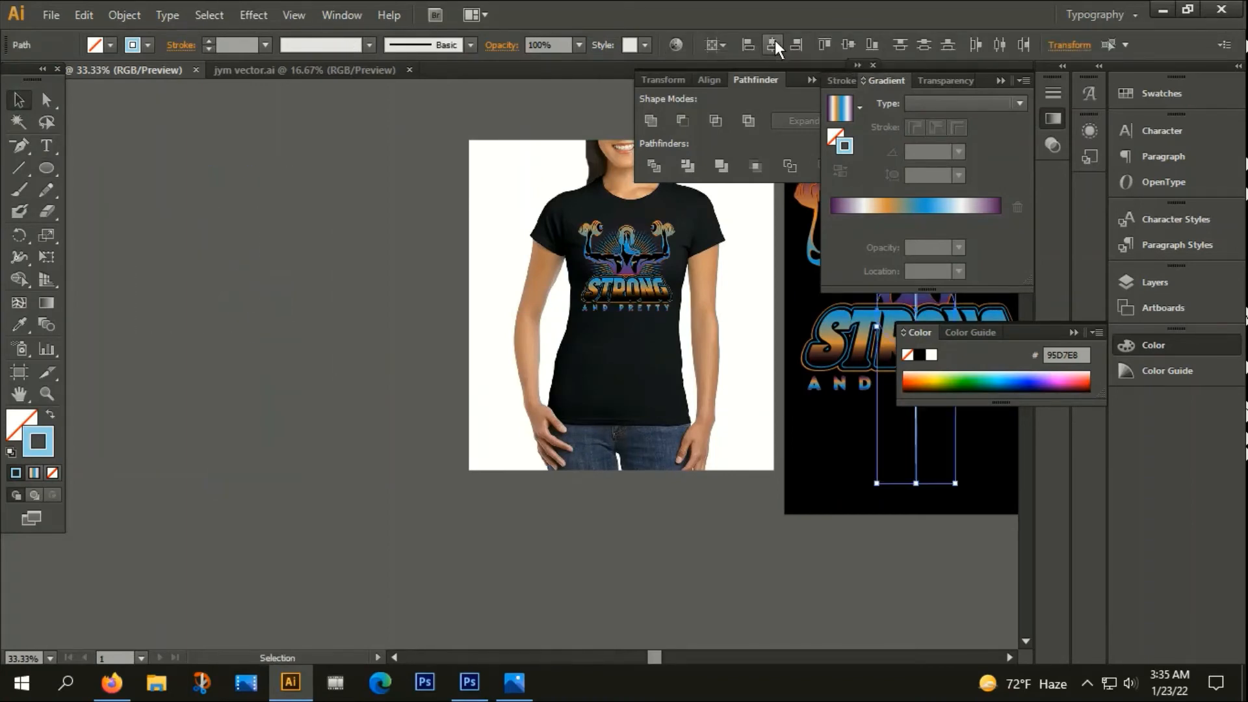
{"action": "left_click", "coordinate": [847, 44]}
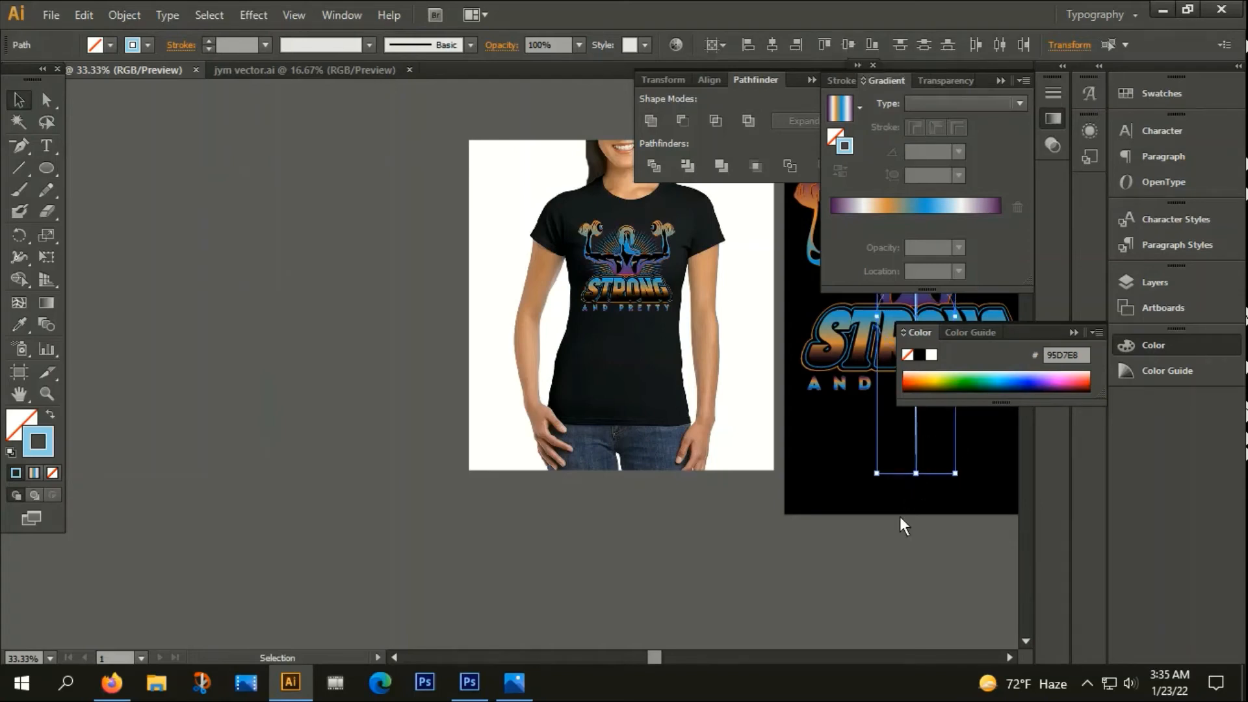
{"action": "left_click_drag", "start_coordinate": [900, 516], "coordinate": [544, 587]}
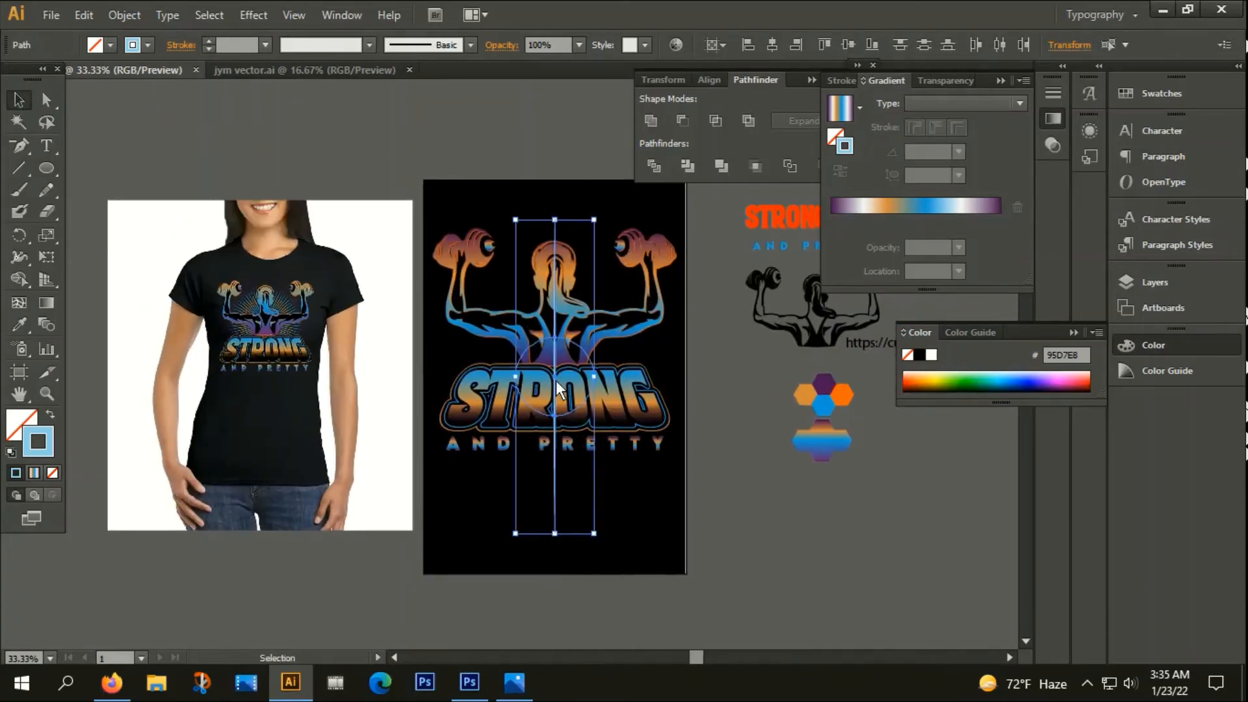
{"action": "left_click_drag", "start_coordinate": [557, 390], "coordinate": [240, 330]}
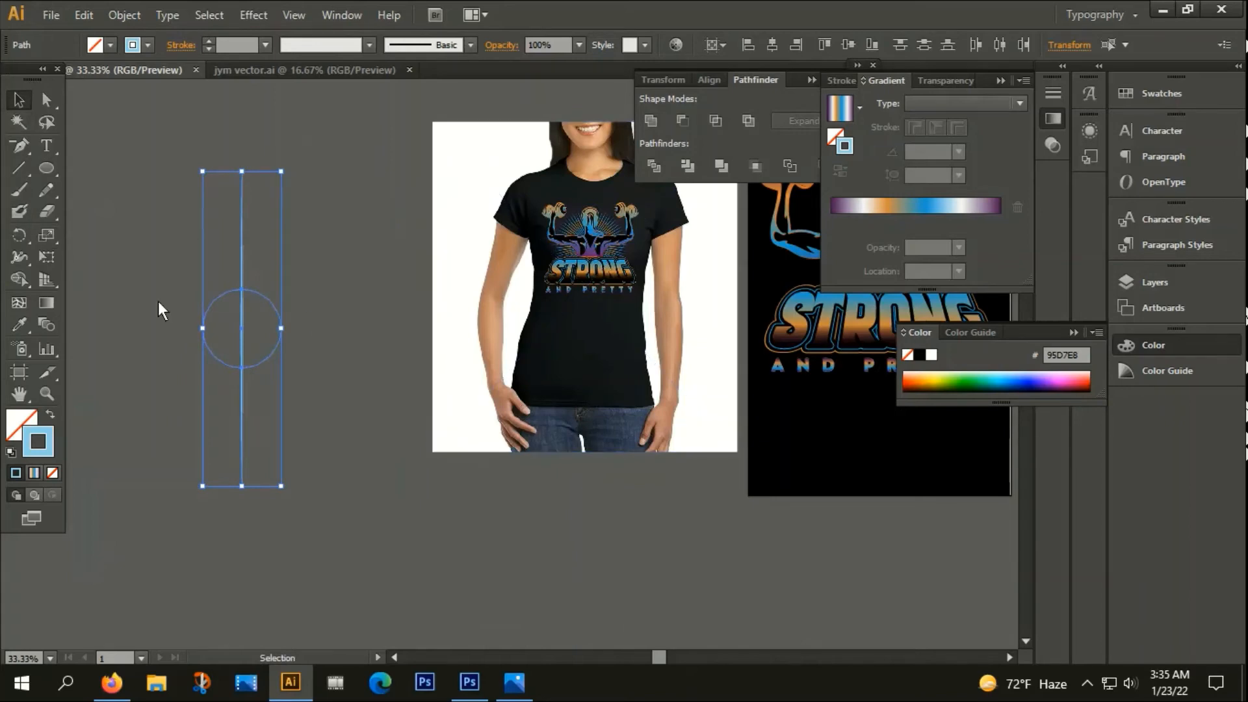
Copy the line and circle rotated 5° about the circle's center, and repeat the rotated copy all the way round to form a sunburst.
{"action": "left_click", "coordinate": [18, 232]}
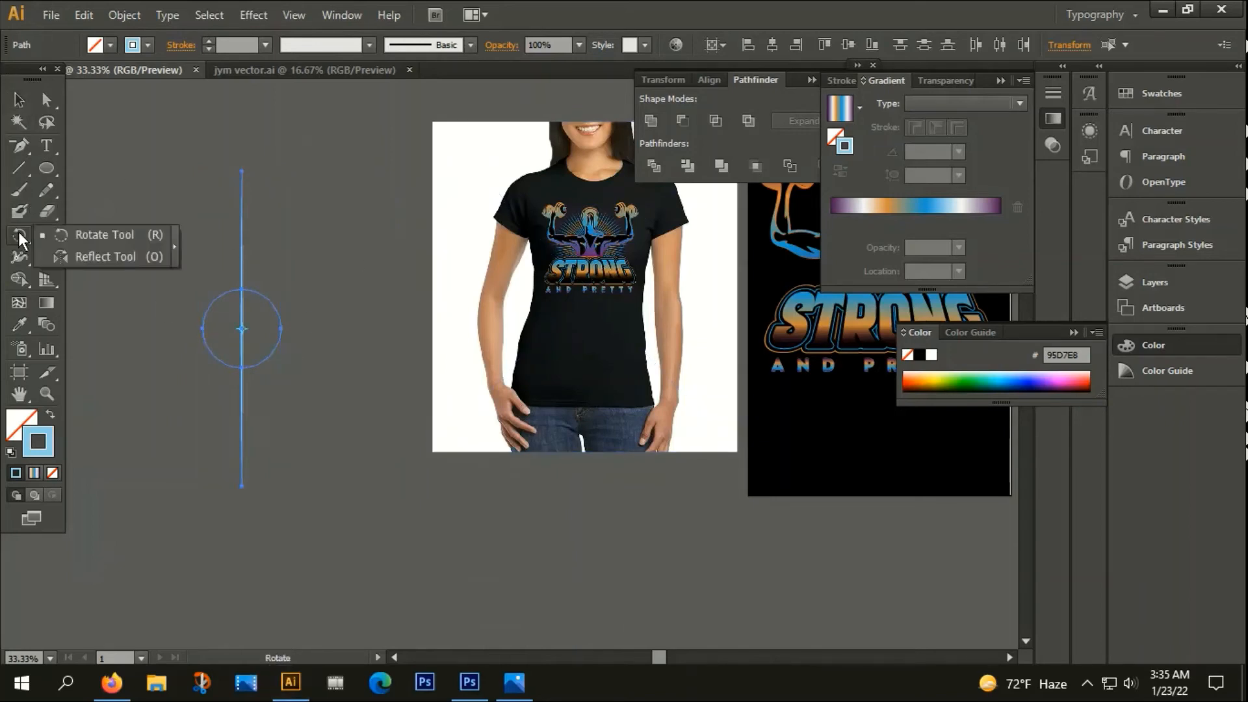
{"action": "left_click", "coordinate": [241, 329], "text": "alt"}
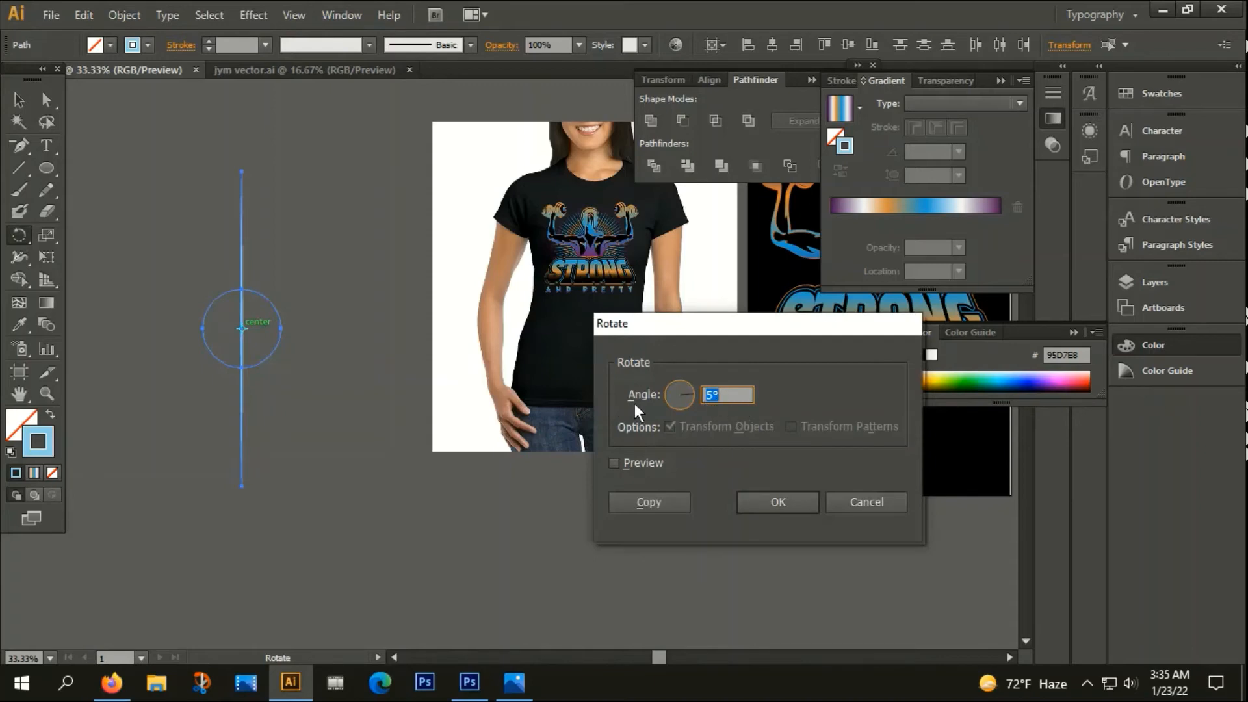
{"action": "left_click", "coordinate": [654, 504]}
{"action": "key", "text": "ctrl+d"}
{"action": "key", "text": "ctrl+d"}
{"action": "key", "text": "ctrl+d"}
{"action": "key", "text": "ctrl+d"}
{"action": "key", "text": "ctrl+d"}
{"action": "key", "text": "ctrl+d"}
{"action": "key", "text": "ctrl+d"}
{"action": "key", "text": "ctrl+d"}
{"action": "key", "text": "ctrl+d"}
{"action": "key", "text": "ctrl+d"}
{"action": "key", "text": "ctrl+d"}
{"action": "key", "text": "ctrl+d"}
{"action": "key", "text": "ctrl+d"}
{"action": "key", "text": "ctrl+d"}
{"action": "key", "text": "ctrl+d"}
{"action": "key", "text": "ctrl+d"}
{"action": "key", "text": "ctrl+d"}
{"action": "key", "text": "ctrl+d"}
{"action": "key", "text": "ctrl+d"}
{"action": "key", "text": "ctrl+d"}
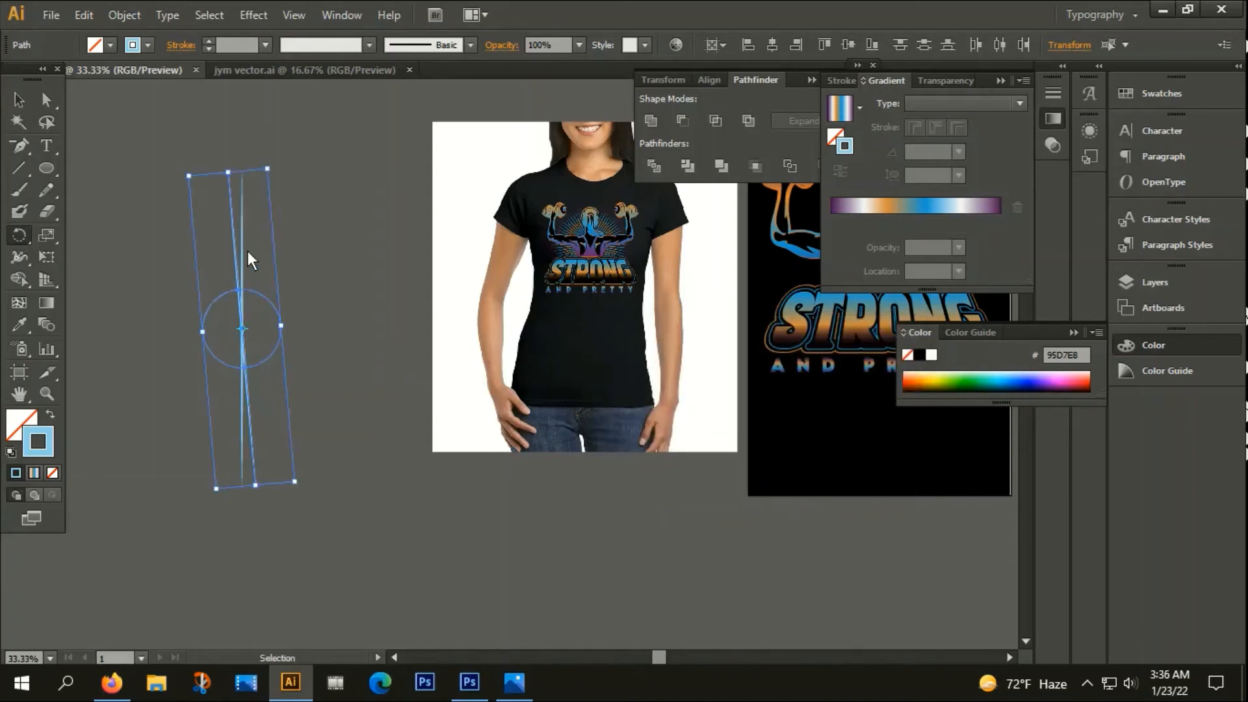
{"action": "key", "text": "ctrl+d"}
{"action": "key", "text": "ctrl+d"}
{"action": "key", "text": "ctrl+d"}
{"action": "key", "text": "ctrl+d"}
{"action": "key", "text": "ctrl+d"}
{"action": "key", "text": "ctrl+d"}
{"action": "key", "text": "ctrl+d"}
{"action": "key", "text": "ctrl+d"}
{"action": "key", "text": "ctrl+d"}
{"action": "key", "text": "ctrl+d"}
{"action": "key", "text": "ctrl+d"}
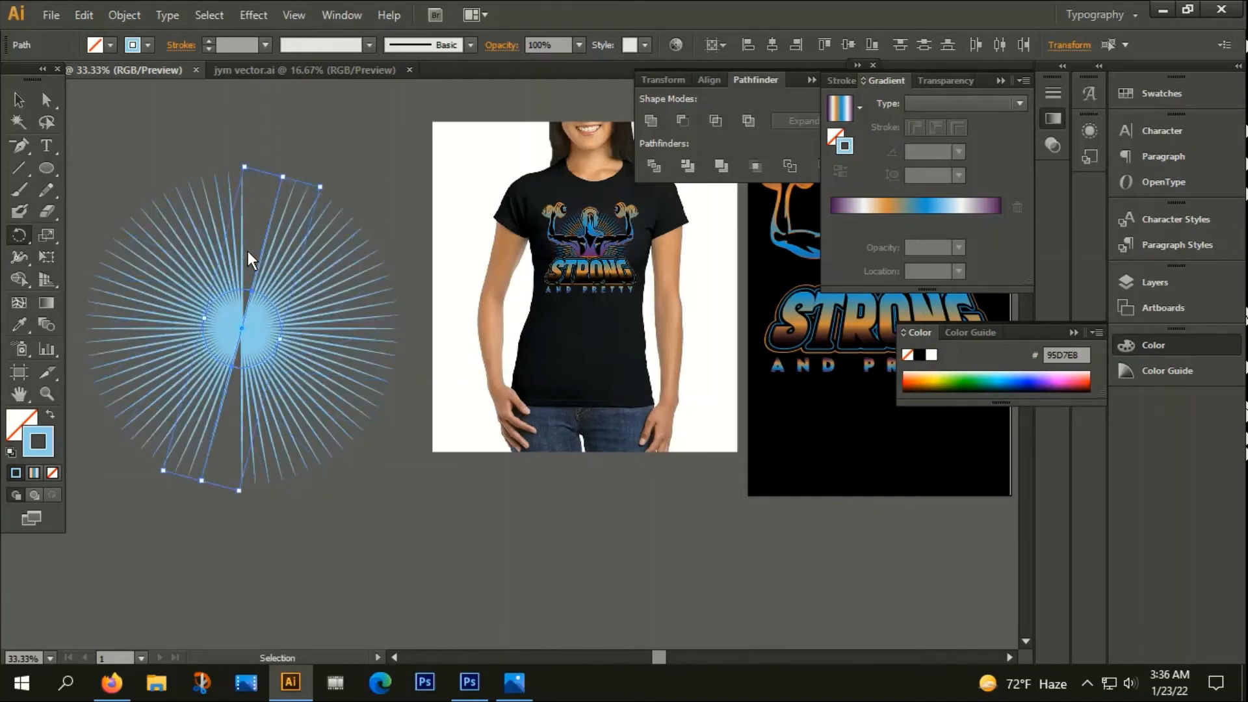
Delete the stacked circles from the sunburst, leaving only the tapered rays.
{"action": "left_click", "coordinate": [18, 99]}
{"action": "left_click", "coordinate": [269, 403]}
{"action": "scroll", "coordinate": [261, 299], "scroll_direction": "up", "scroll_amount": 2}
{"action": "scroll", "coordinate": [261, 299], "scroll_direction": "up", "scroll_amount": 9}
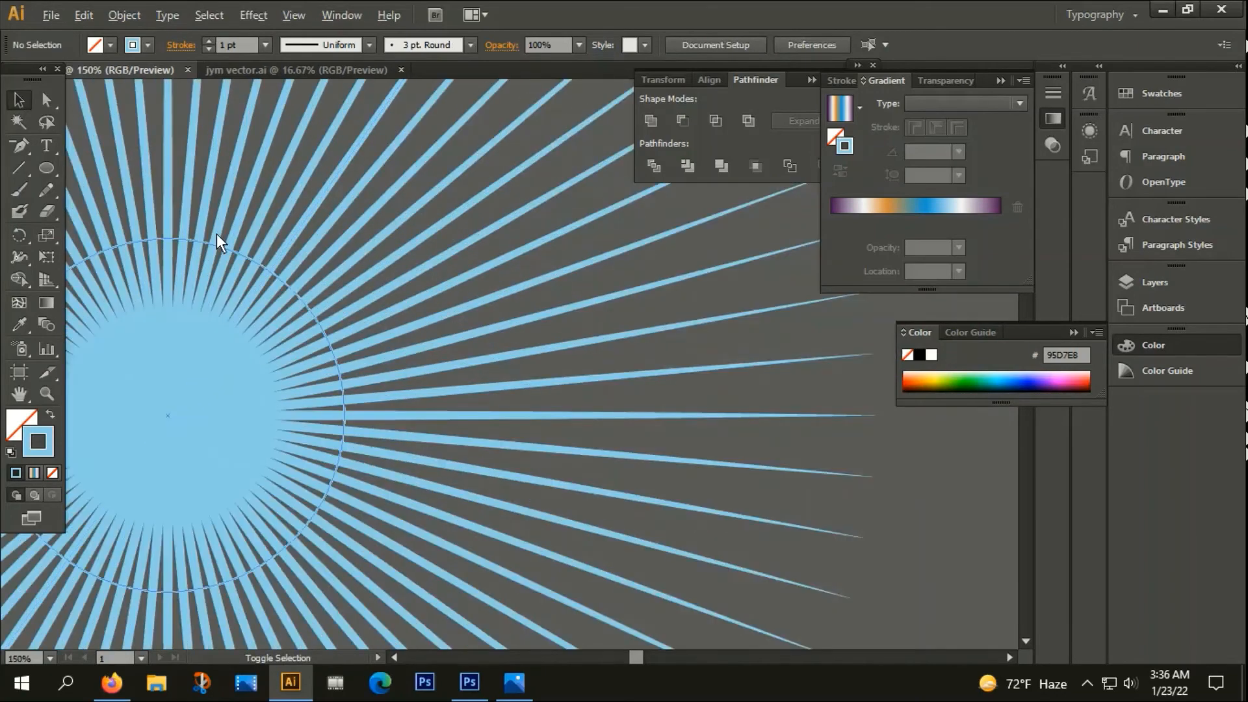
{"action": "left_click", "coordinate": [255, 254]}
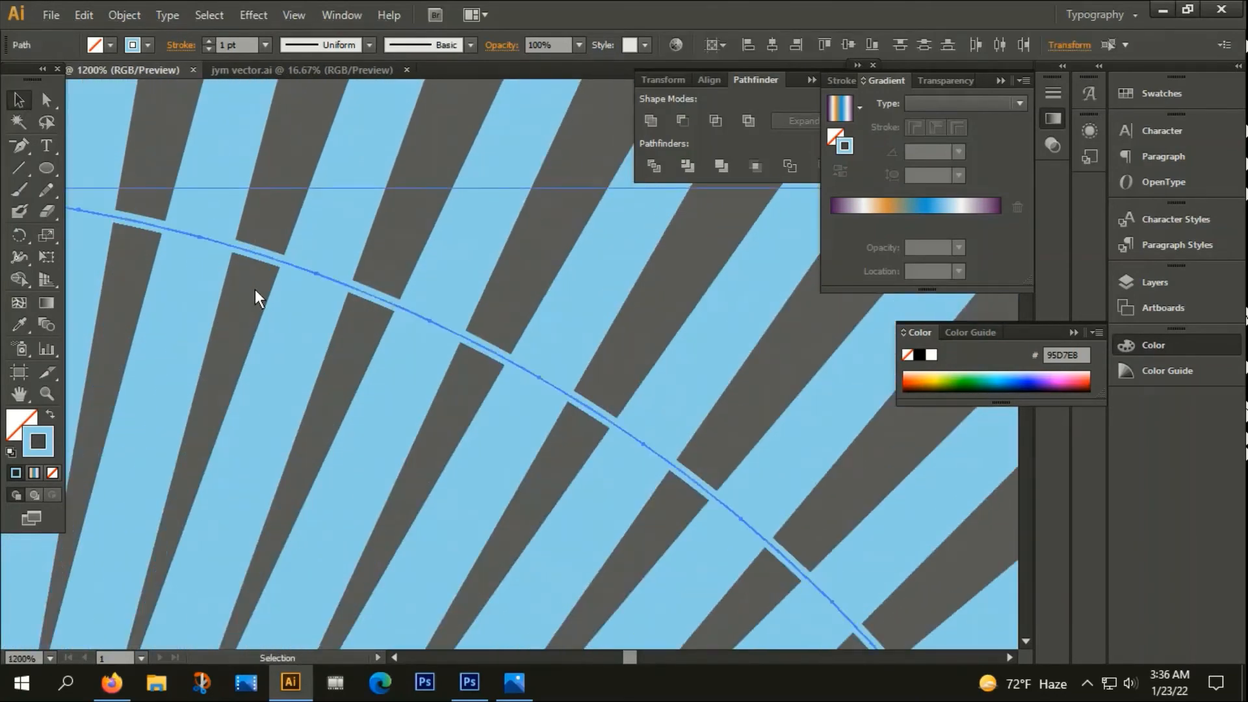
{"action": "left_click", "coordinate": [255, 290]}
{"action": "scroll", "coordinate": [263, 286], "scroll_direction": "down", "scroll_amount": 8}
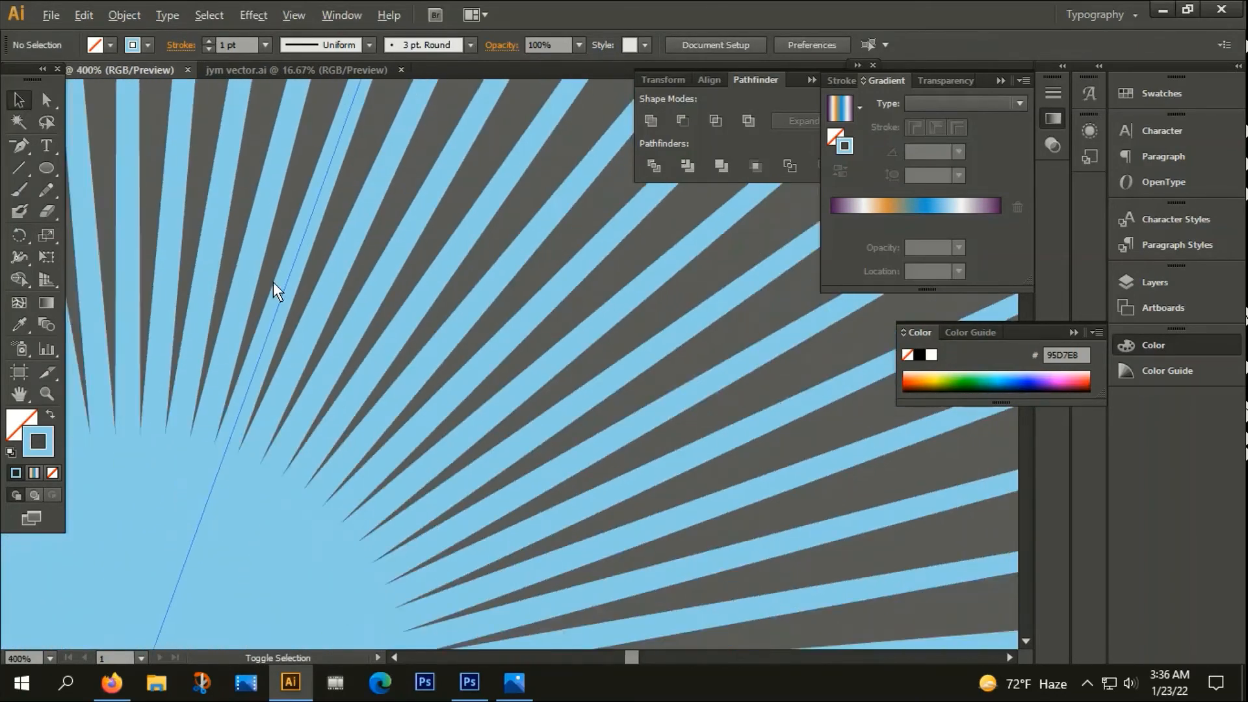
{"action": "scroll", "coordinate": [264, 287], "scroll_direction": "down", "scroll_amount": 3}
Group all the tapered rays and expand their appearance.
{"action": "left_click_drag", "start_coordinate": [89, 152], "coordinate": [359, 448]}
{"action": "right_click", "coordinate": [259, 306]}
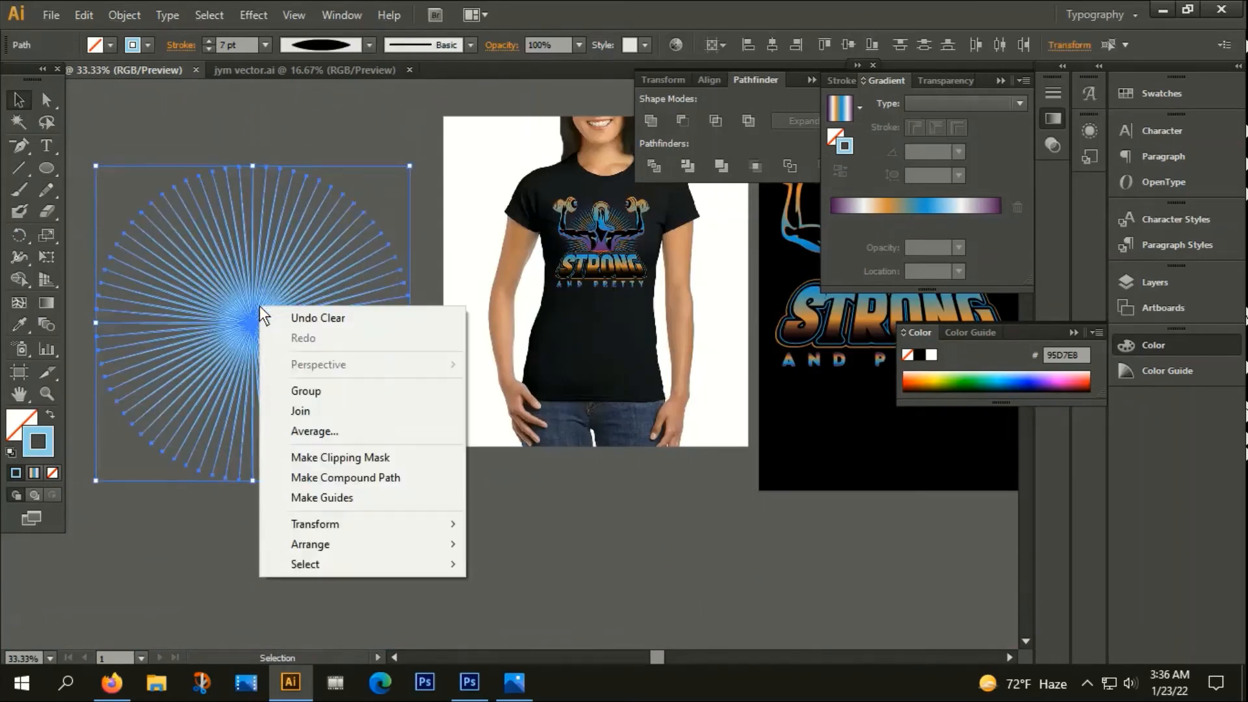
{"action": "left_click", "coordinate": [300, 388]}
{"action": "left_click", "coordinate": [123, 15]}
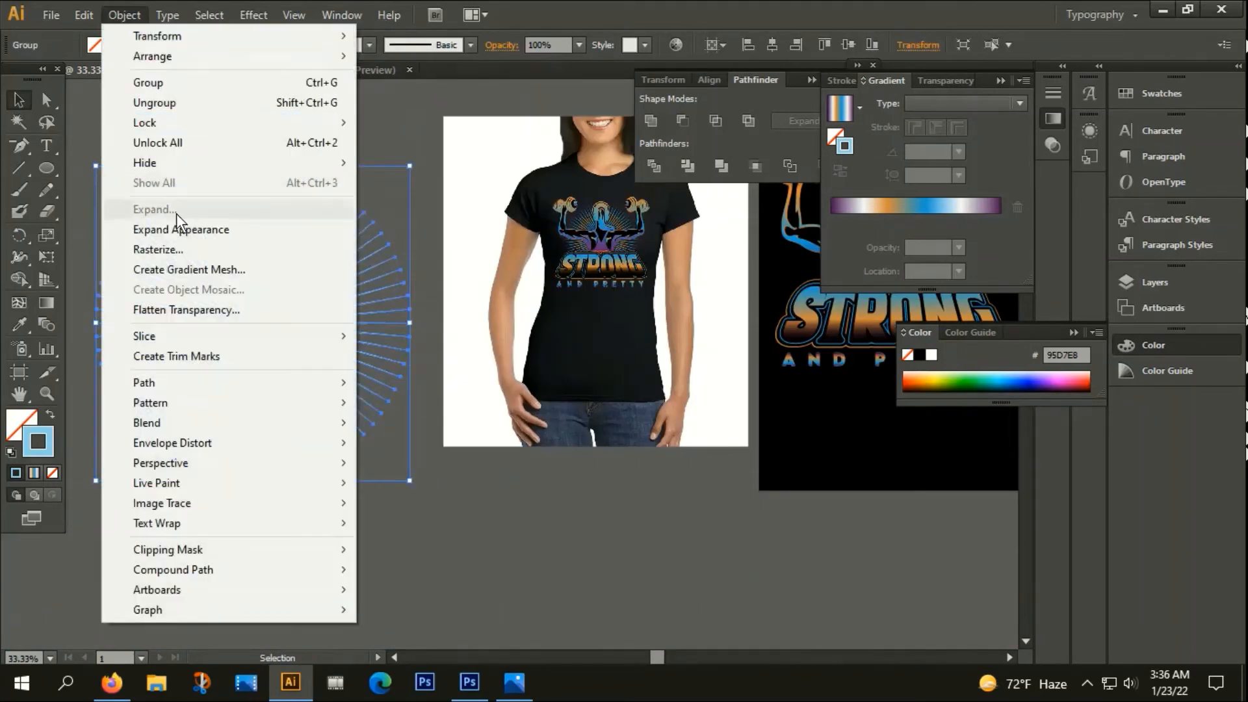
{"action": "left_click", "coordinate": [189, 229]}
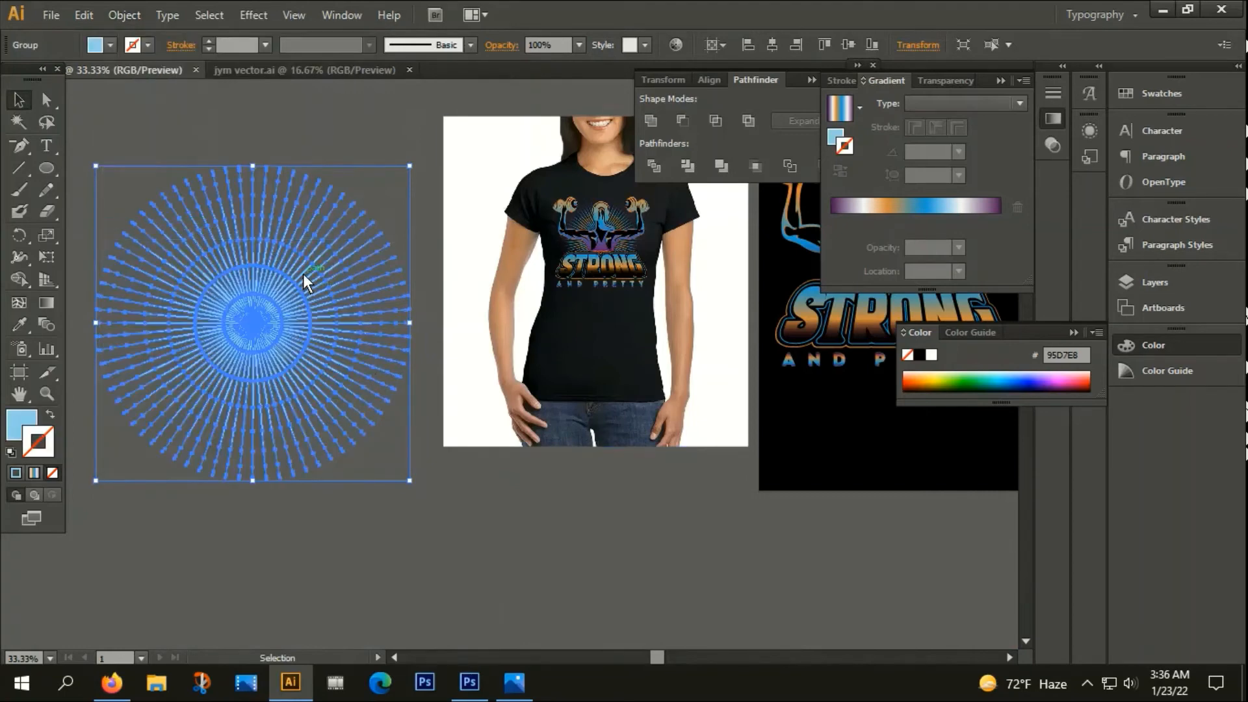
Move the rays group from the empty canvas onto the weightlifter artwork on the black artboard.
{"action": "scroll", "coordinate": [278, 287], "scroll_direction": "down", "scroll_amount": 1}
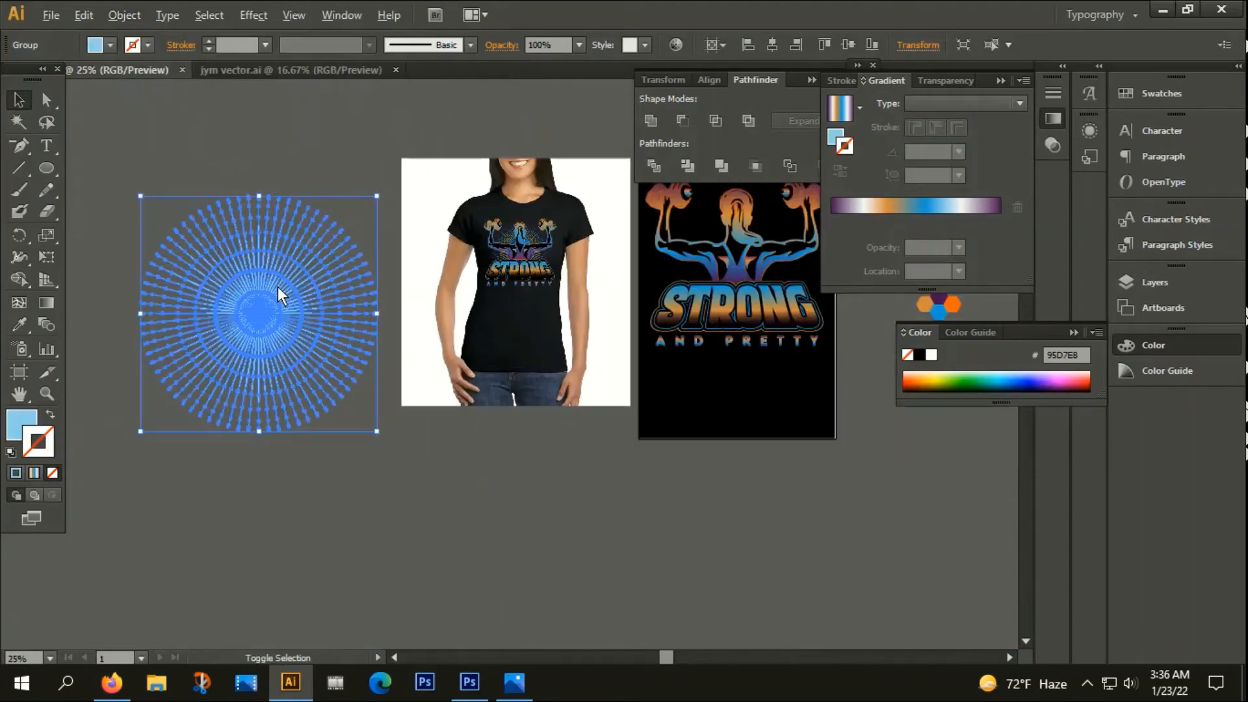
{"action": "left_click", "coordinate": [407, 501]}
{"action": "left_click", "coordinate": [280, 334]}
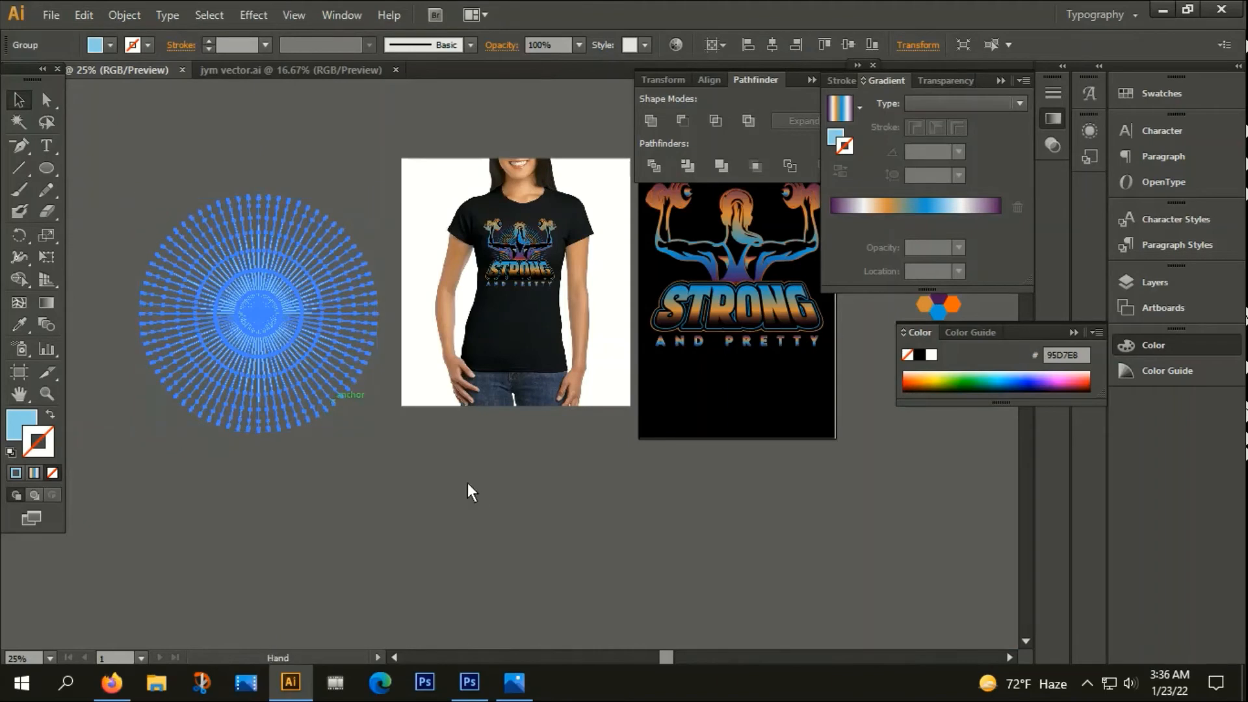
{"action": "scroll", "coordinate": [221, 318], "scroll_direction": "right", "scroll_amount": 3}
{"action": "left_click_drag", "start_coordinate": [148, 309], "coordinate": [622, 276]}
{"action": "left_click_drag", "start_coordinate": [860, 464], "coordinate": [731, 504]}
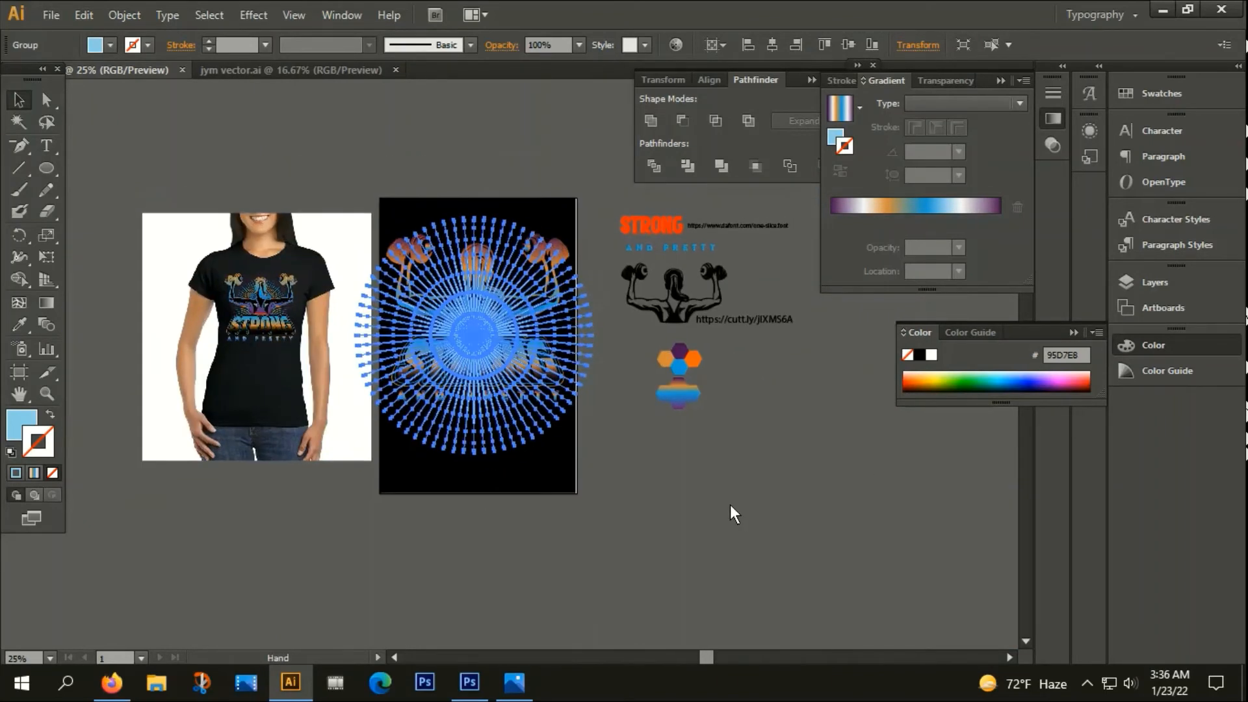
Cut the rays and paste them behind the weightlifter and the STRONG and AND PRETTY lettering.
{"action": "scroll", "coordinate": [473, 325], "scroll_direction": "up", "scroll_amount": 1}
{"action": "key", "text": "a"}
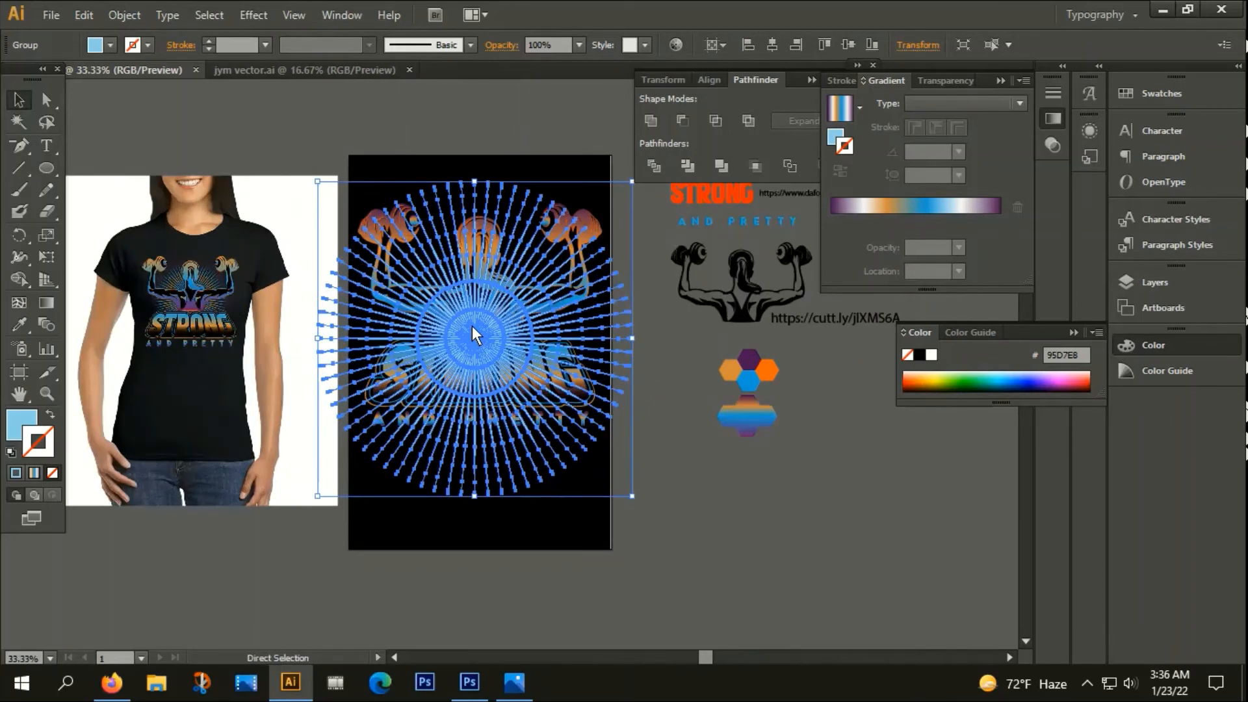
{"action": "key", "text": "Delete"}
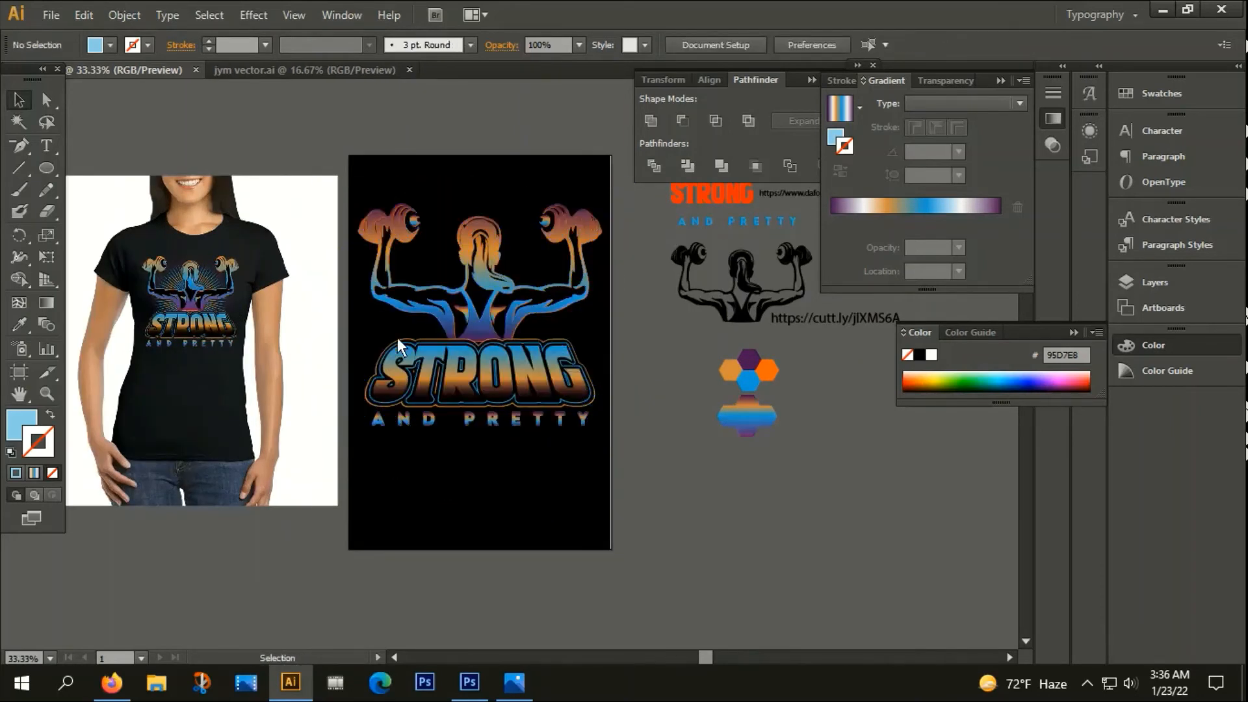
{"action": "left_click", "coordinate": [464, 386]}
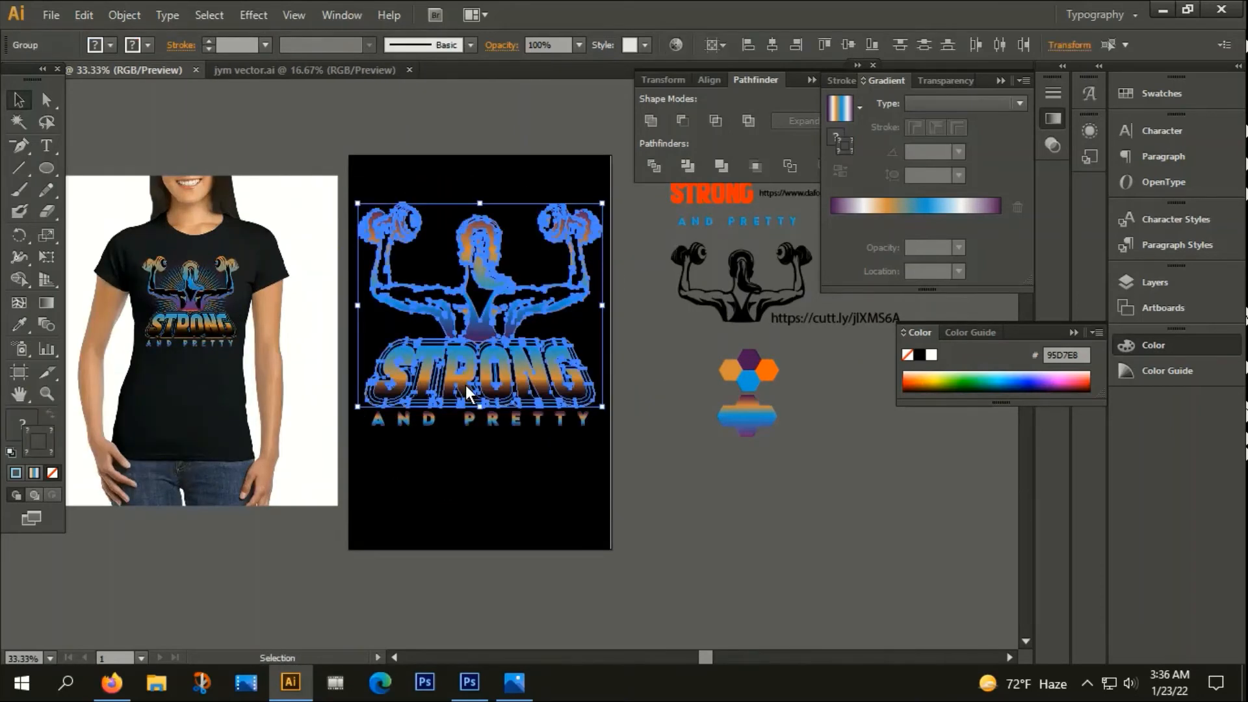
{"action": "left_click", "coordinate": [469, 426], "text": "shift"}
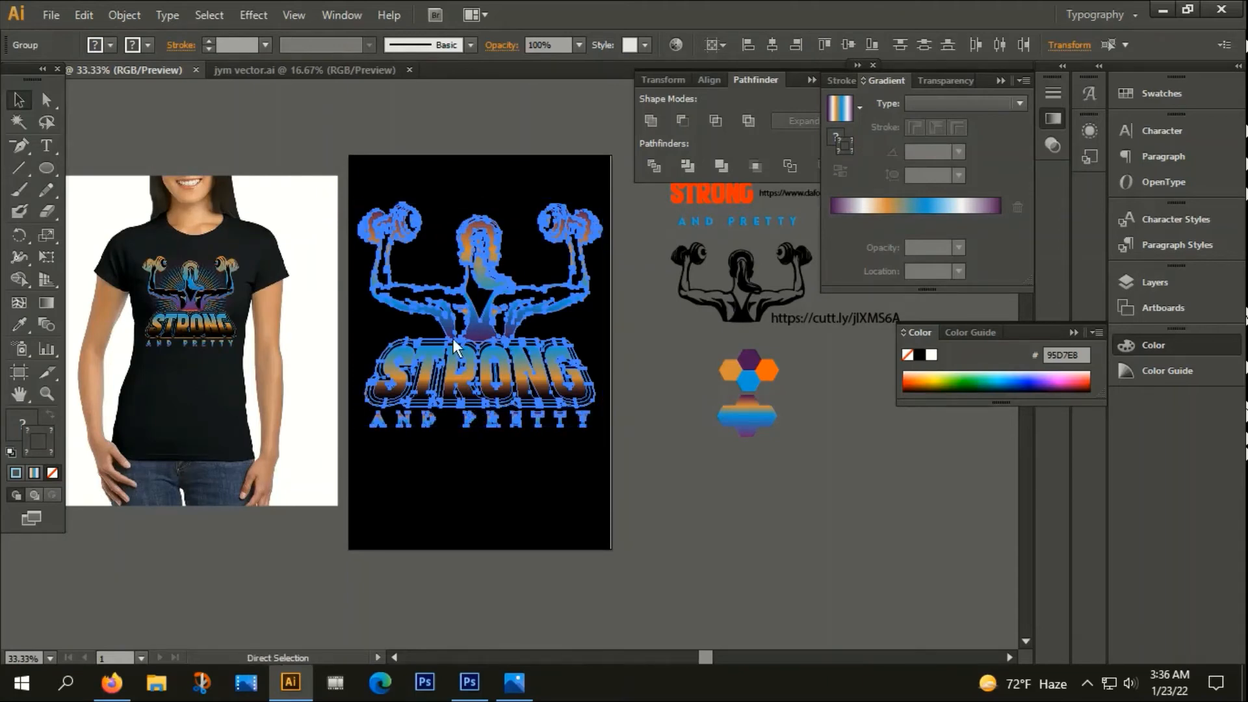
{"action": "key", "text": "ctrl+z"}
{"action": "left_click", "coordinate": [739, 481]}
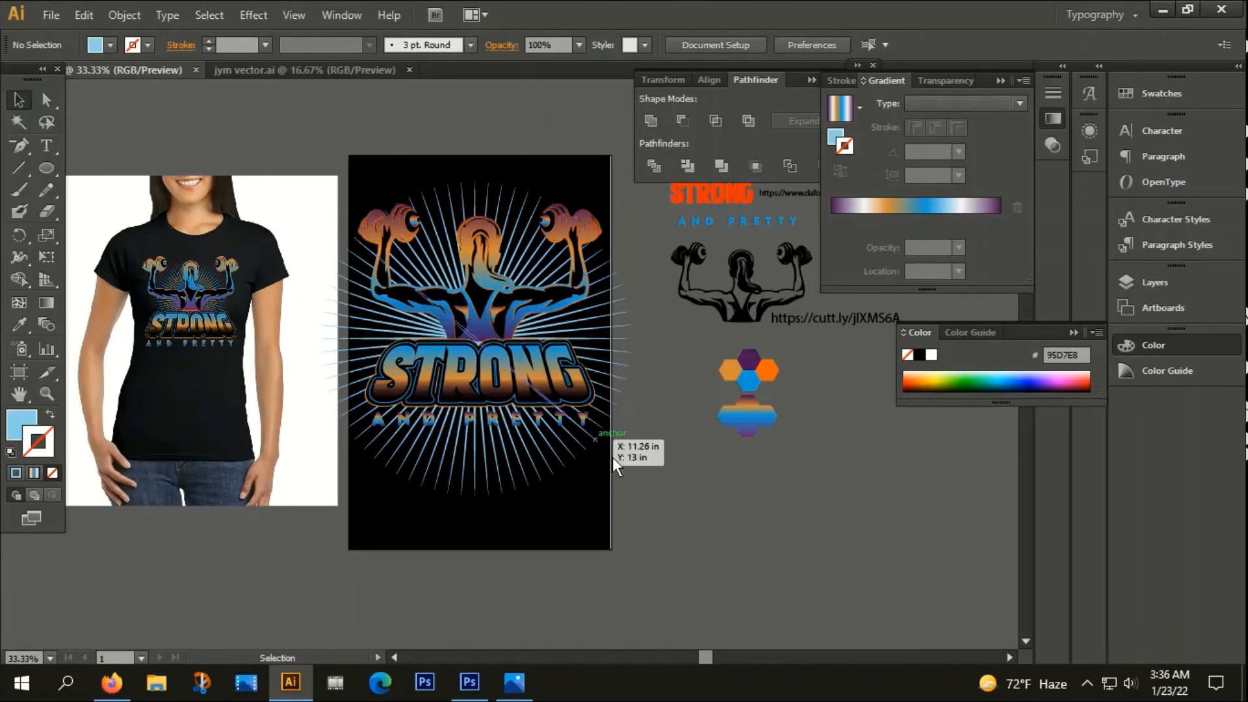
Scale the rays down proportionally from their center so they roughly span the width of the STRONG lettering.
{"action": "left_click_drag", "start_coordinate": [695, 474], "coordinate": [704, 562]}
{"action": "left_click_drag", "start_coordinate": [509, 287], "coordinate": [514, 279]}
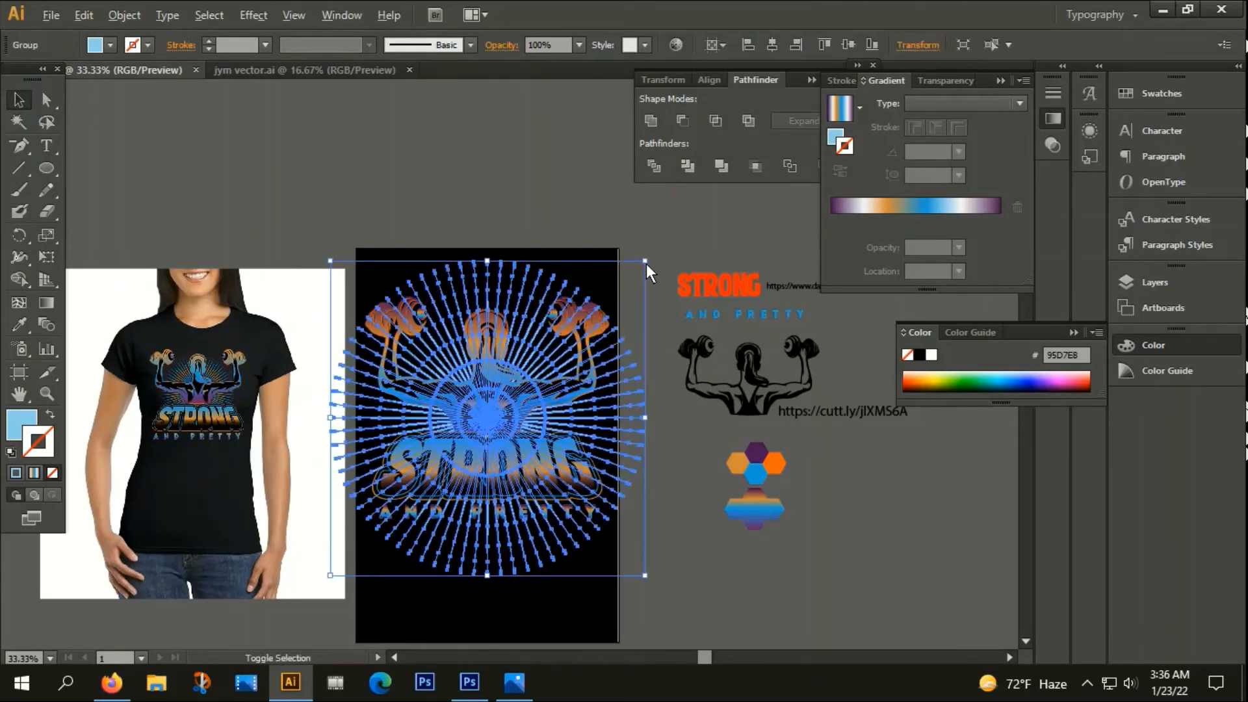
{"action": "left_click_drag", "start_coordinate": [646, 263], "coordinate": [617, 313]}
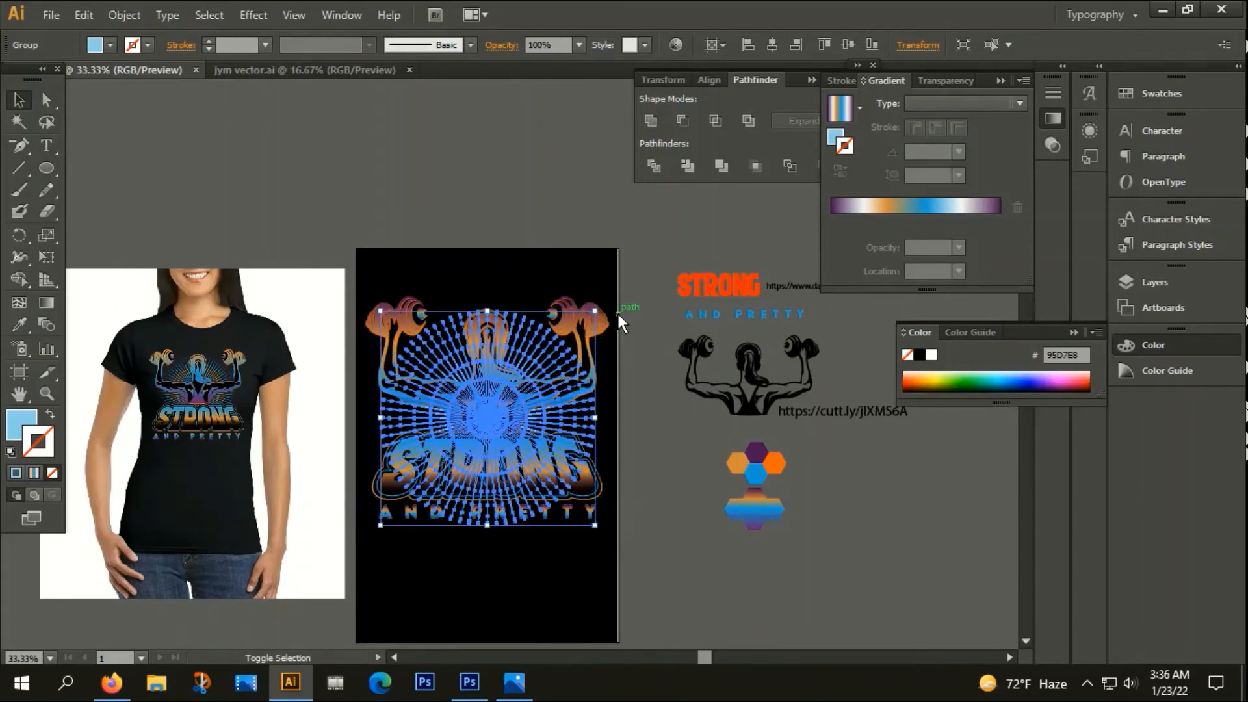
{"action": "scroll", "coordinate": [483, 333], "scroll_direction": "up", "scroll_amount": 1}
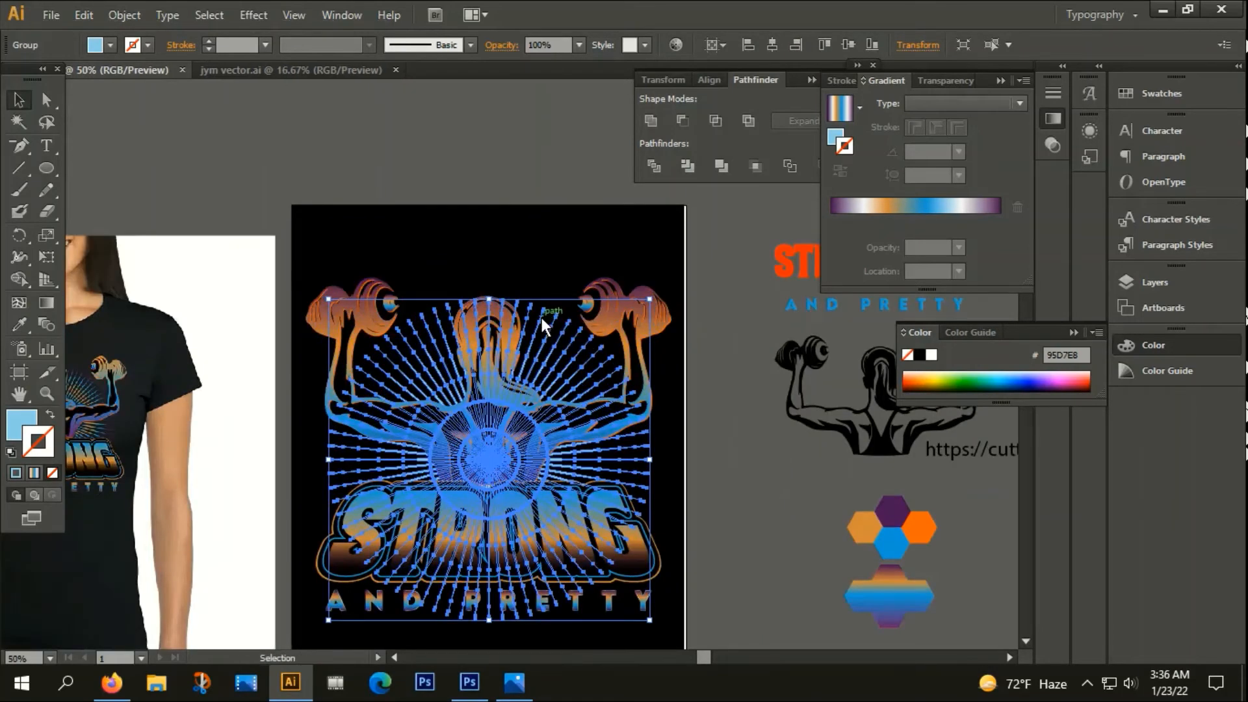
{"action": "left_click_drag", "start_coordinate": [650, 299], "coordinate": [686, 286]}
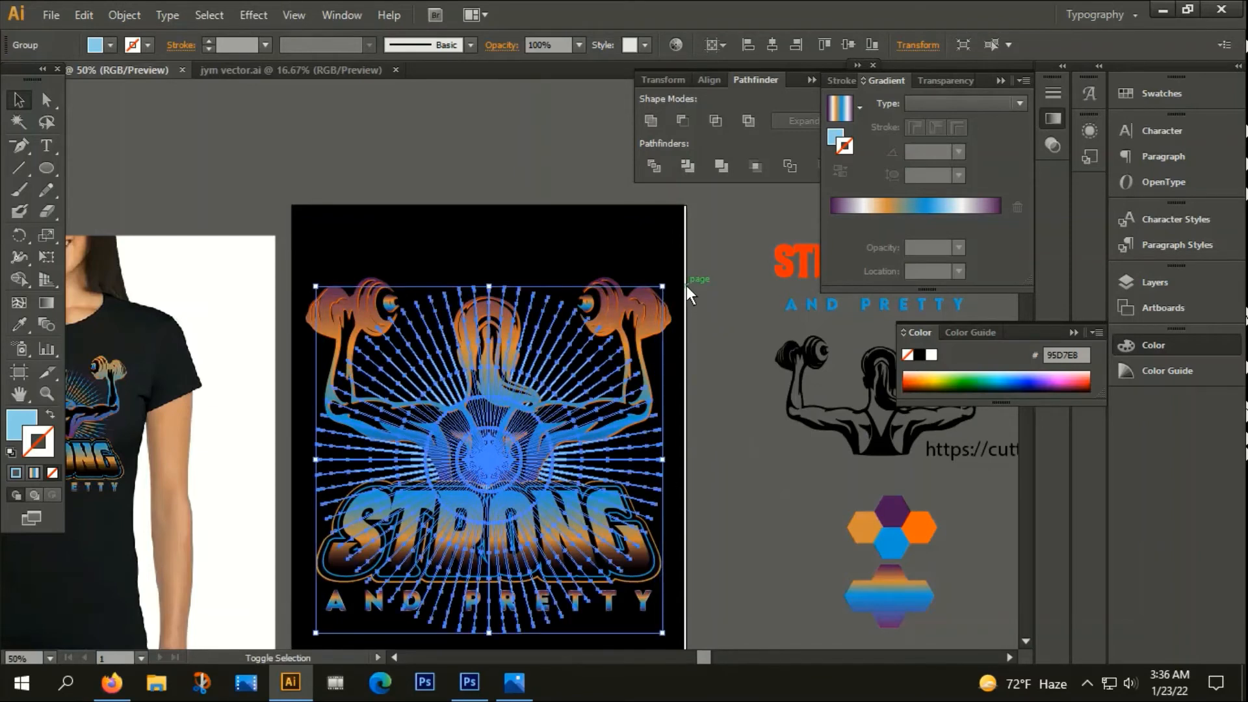
{"action": "left_click", "coordinate": [728, 274]}
{"action": "left_click_drag", "start_coordinate": [267, 399], "coordinate": [295, 367]}
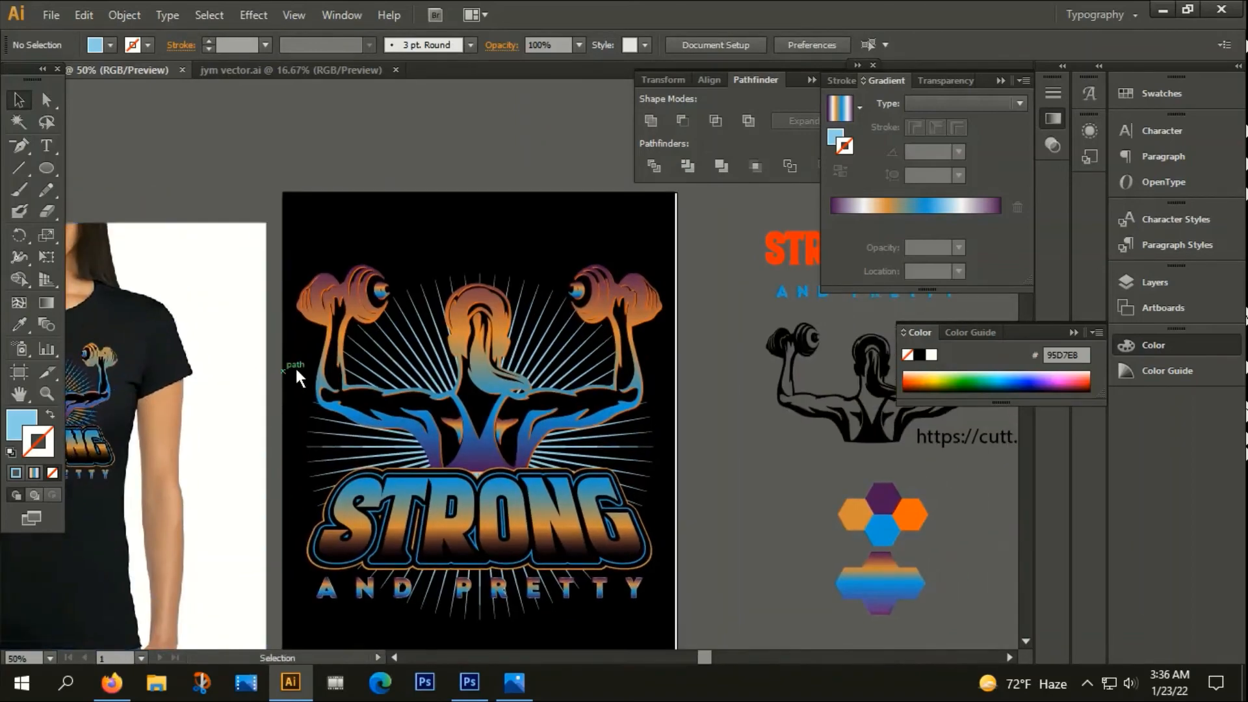
Enlarge the rays behind the weightlifter very slightly from their center.
{"action": "key", "text": "ctrl+plus"}
{"action": "left_click", "coordinate": [548, 303]}
{"action": "left_click_drag", "start_coordinate": [688, 264], "coordinate": [692, 260]}
{"action": "left_click", "coordinate": [742, 288]}
{"action": "key", "text": "ctrl+minus"}
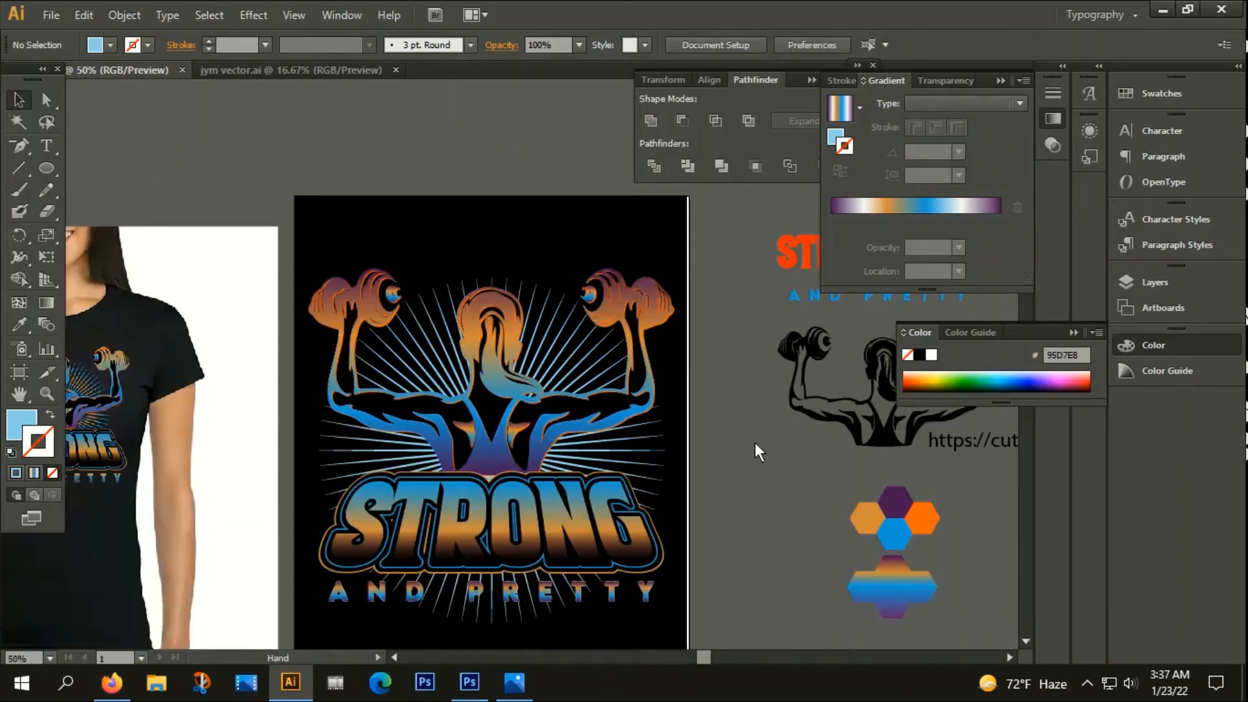
{"action": "left_click_drag", "start_coordinate": [754, 442], "coordinate": [721, 344]}
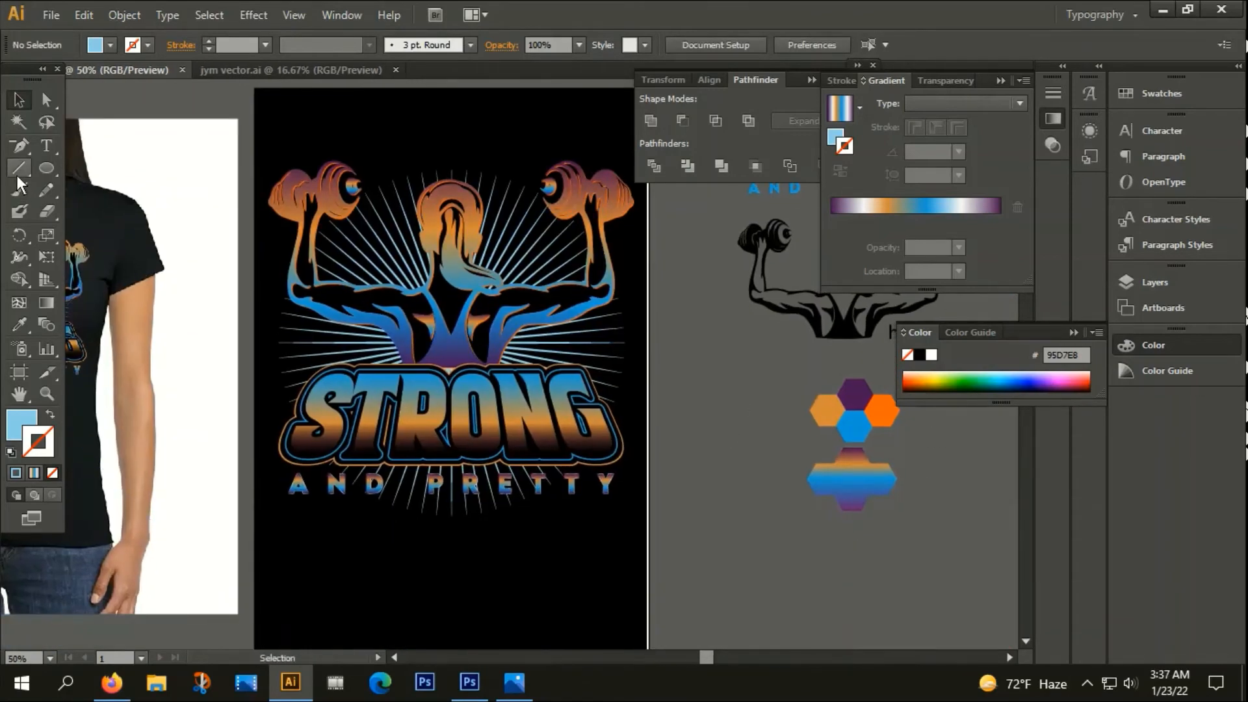
Draw a horizontal line across the artboard, give it a 1 pt light-blue stroke, and move it over the upper part of the STRONG lettering.
{"action": "left_click_drag", "start_coordinate": [17, 174], "coordinate": [129, 174]}
{"action": "left_click_drag", "start_coordinate": [209, 364], "coordinate": [767, 364]}
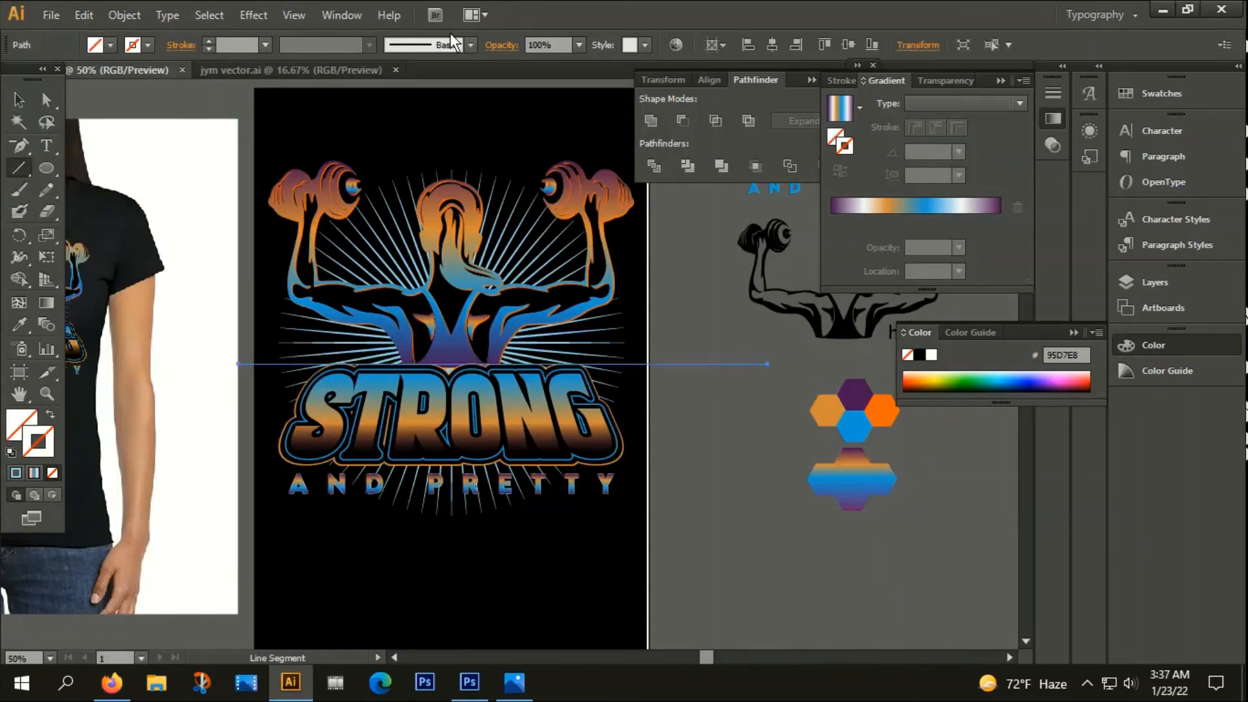
{"action": "left_click", "coordinate": [209, 41]}
{"action": "left_click", "coordinate": [19, 100]}
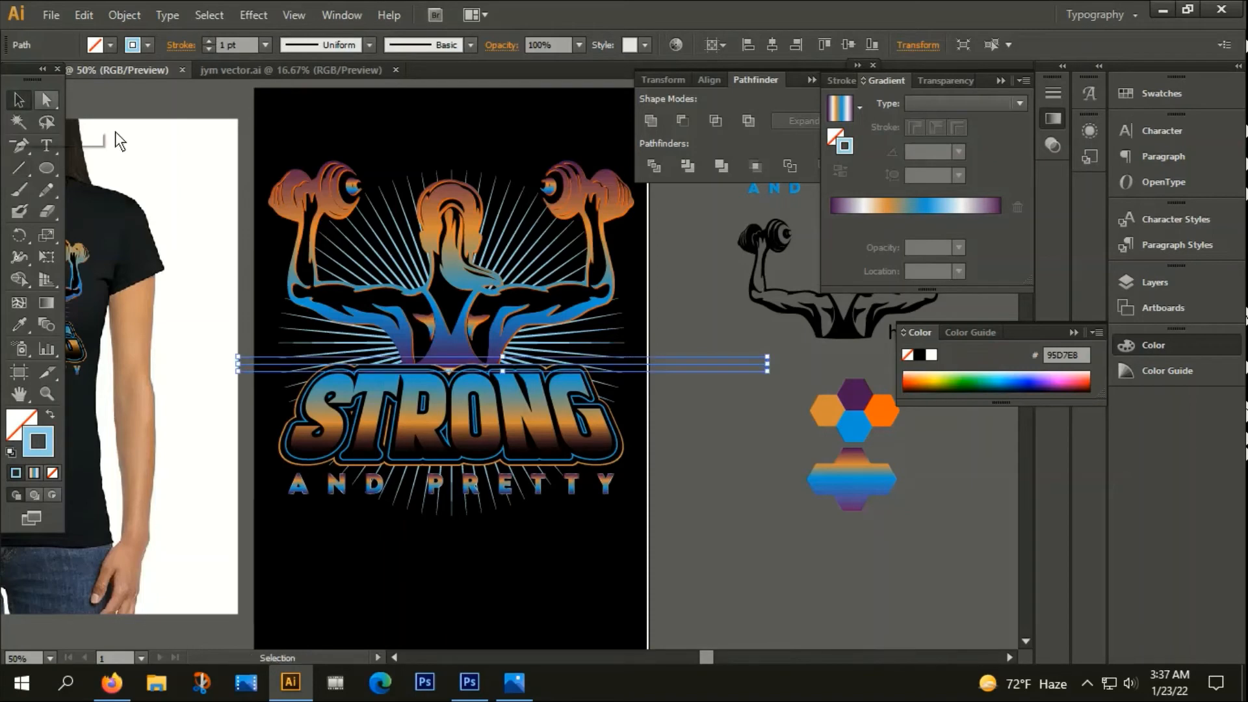
{"action": "scroll", "coordinate": [268, 384], "scroll_direction": "up", "scroll_amount": 2}
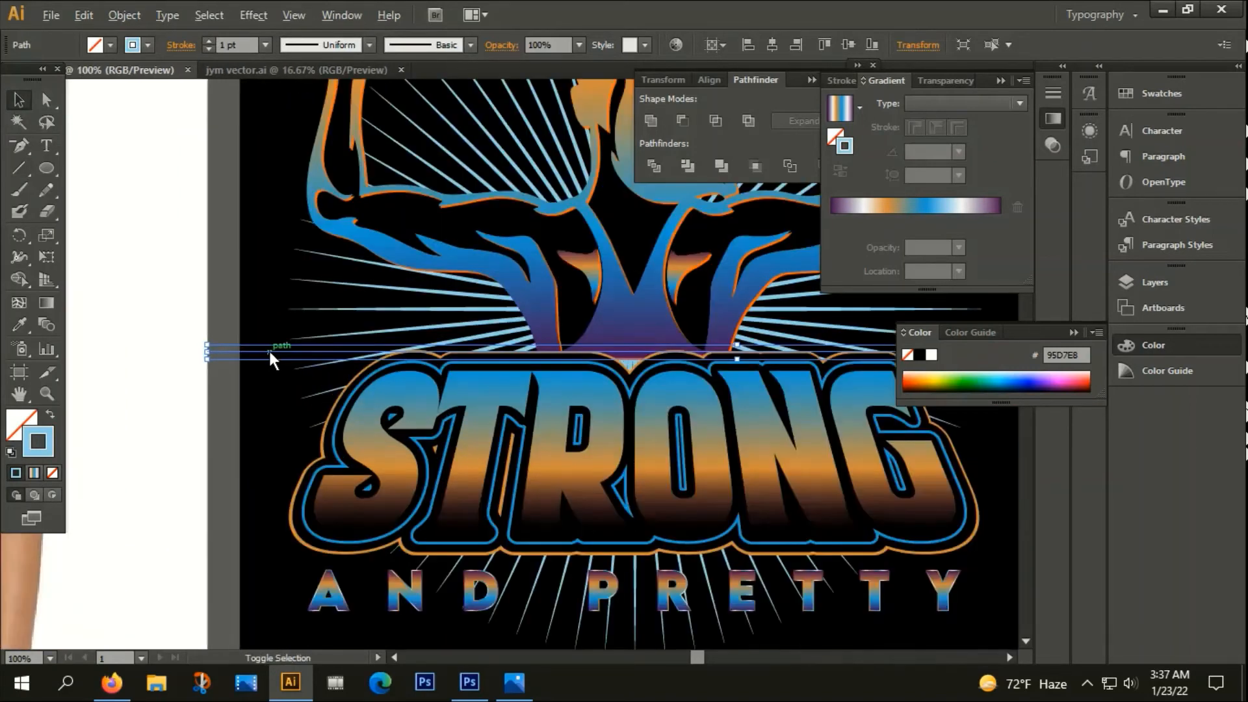
{"action": "left_click_drag", "start_coordinate": [244, 349], "coordinate": [248, 389]}
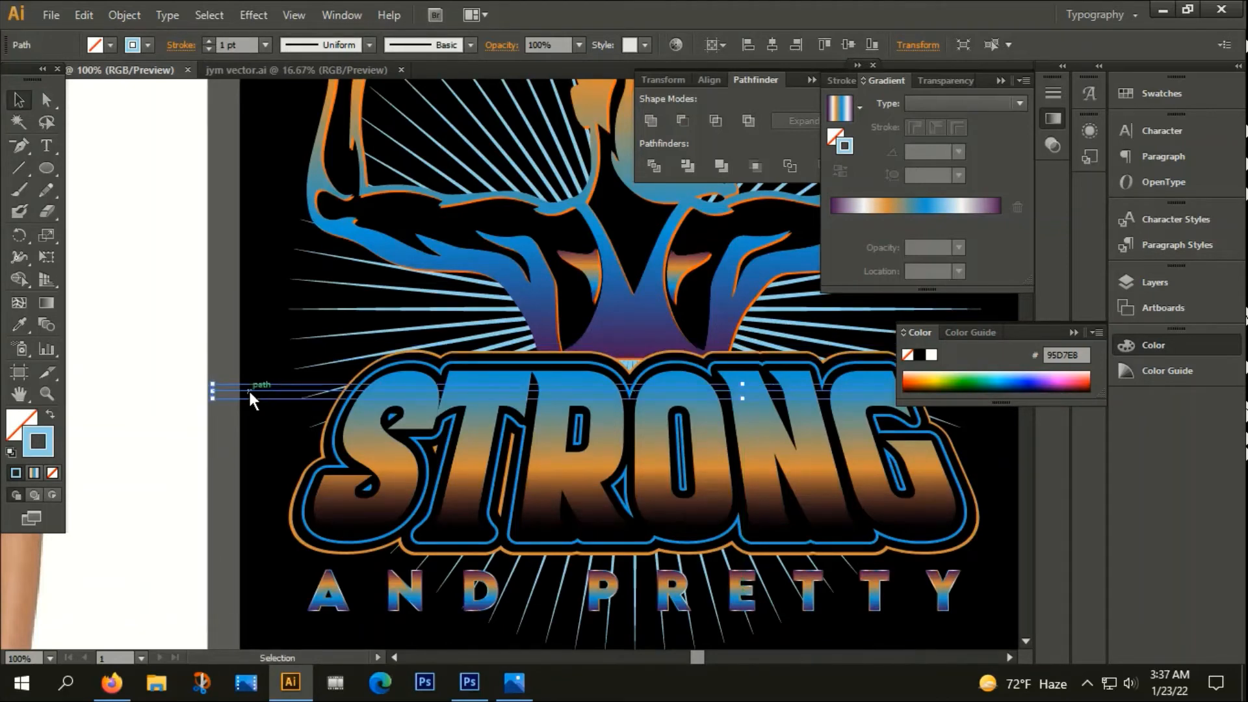
Convert the rays to a compound path and divide them along the horizontal line with Pathfinder.
{"action": "left_click", "coordinate": [209, 342]}
{"action": "left_click", "coordinate": [361, 357]}
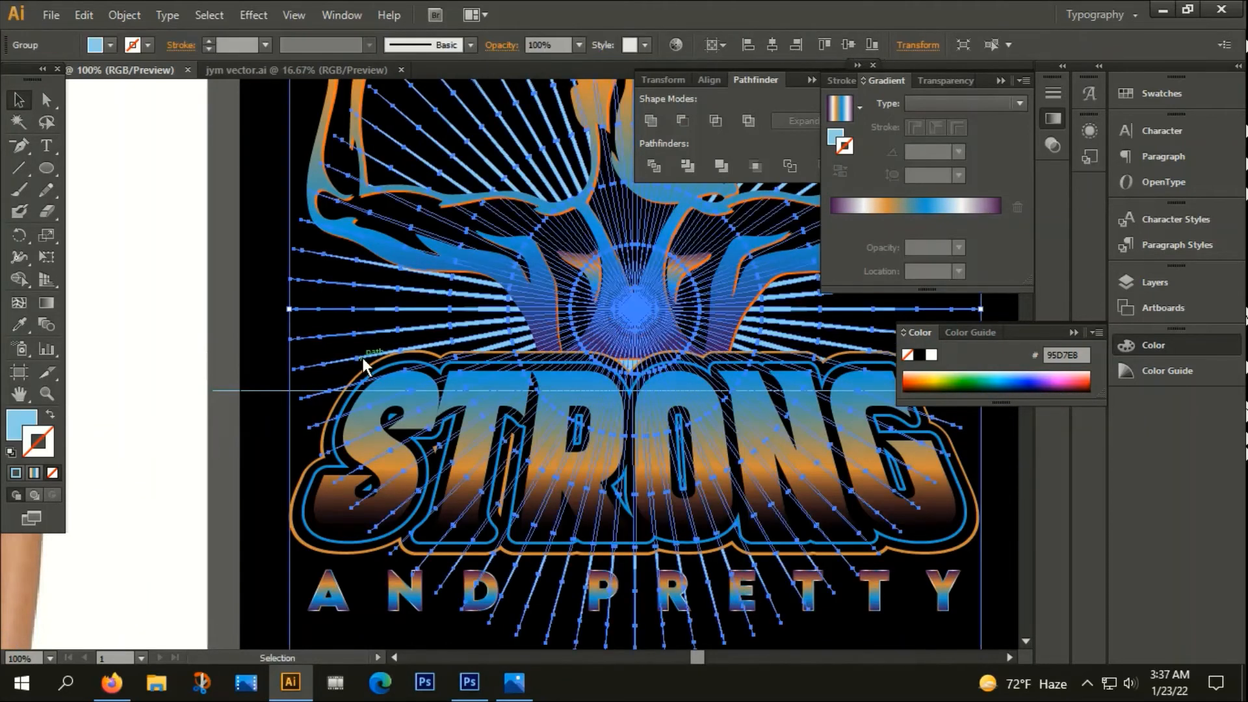
{"action": "scroll", "coordinate": [346, 384], "scroll_direction": "up", "scroll_amount": 1}
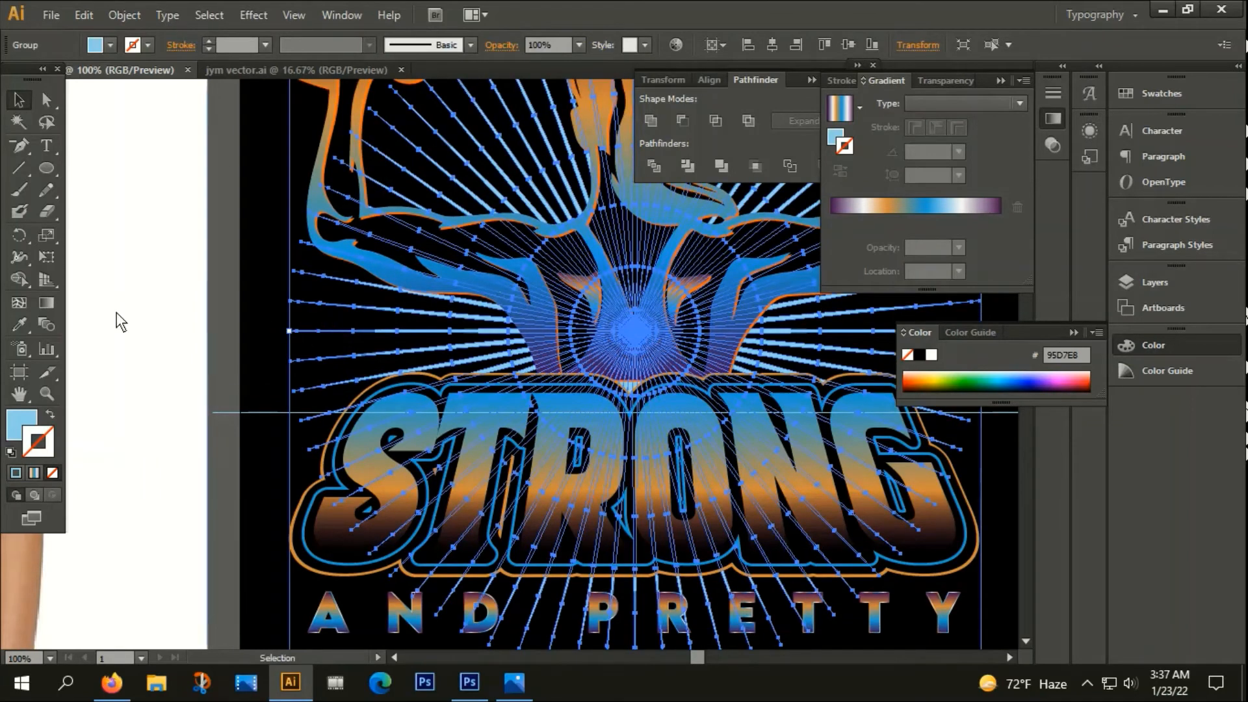
{"action": "key", "text": "ctrl+8"}
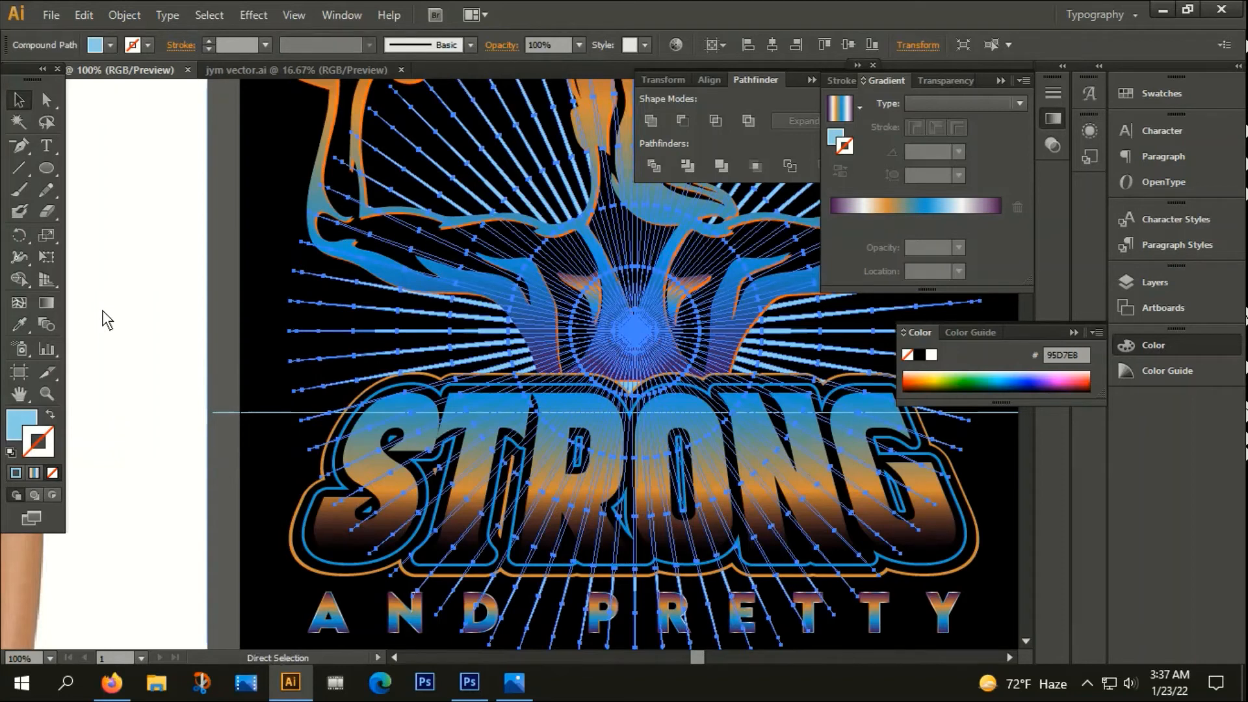
{"action": "key", "text": "v"}
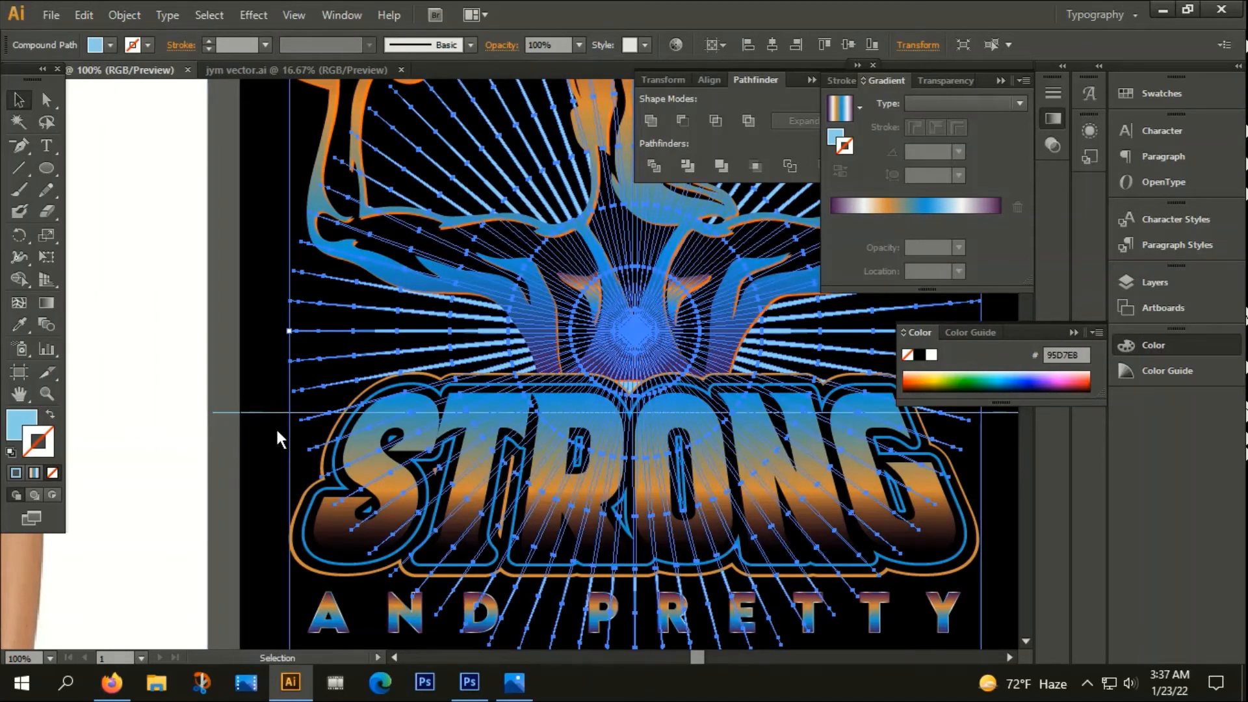
{"action": "left_click", "coordinate": [264, 410], "text": "shift"}
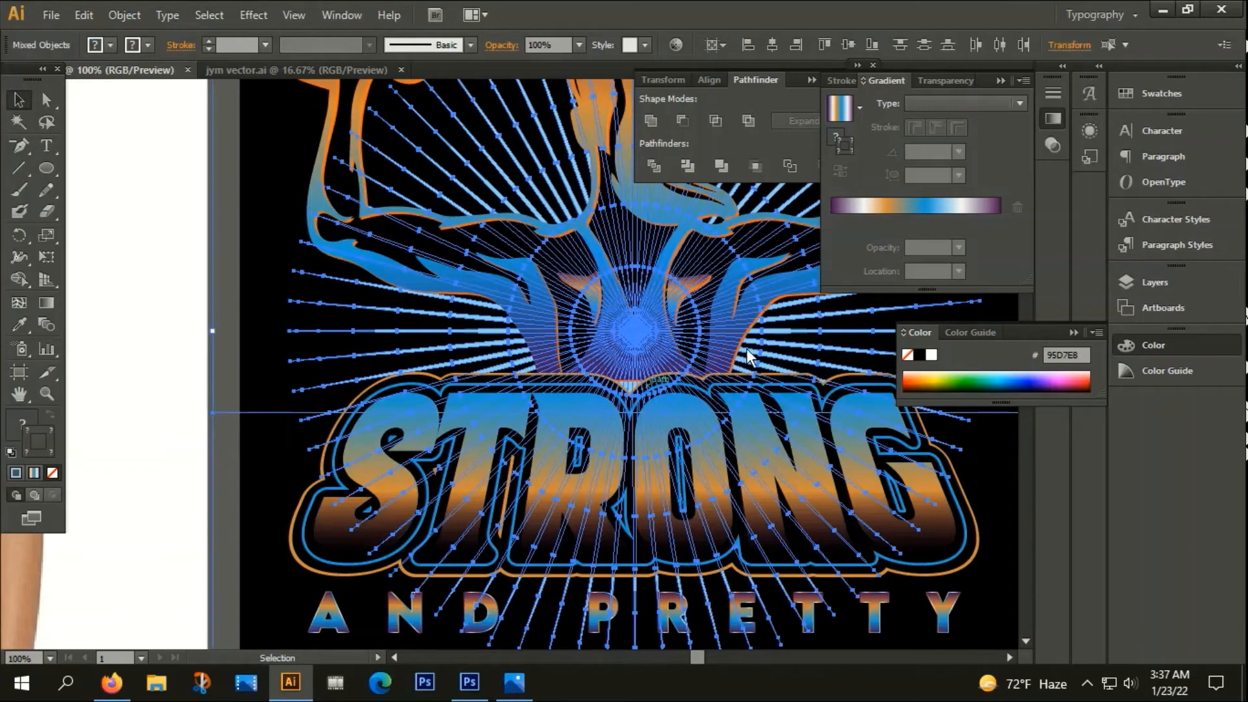
{"action": "left_click", "coordinate": [652, 165]}
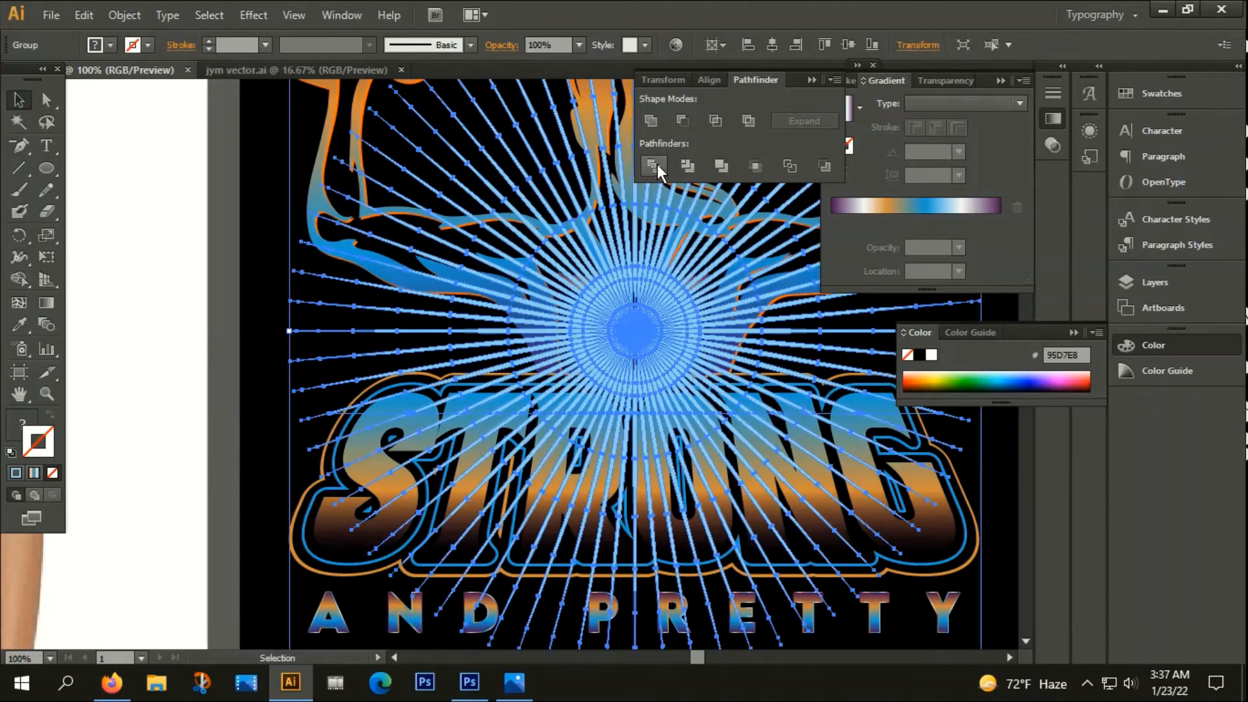
{"action": "scroll", "coordinate": [568, 313], "scroll_direction": "down", "scroll_amount": 2}
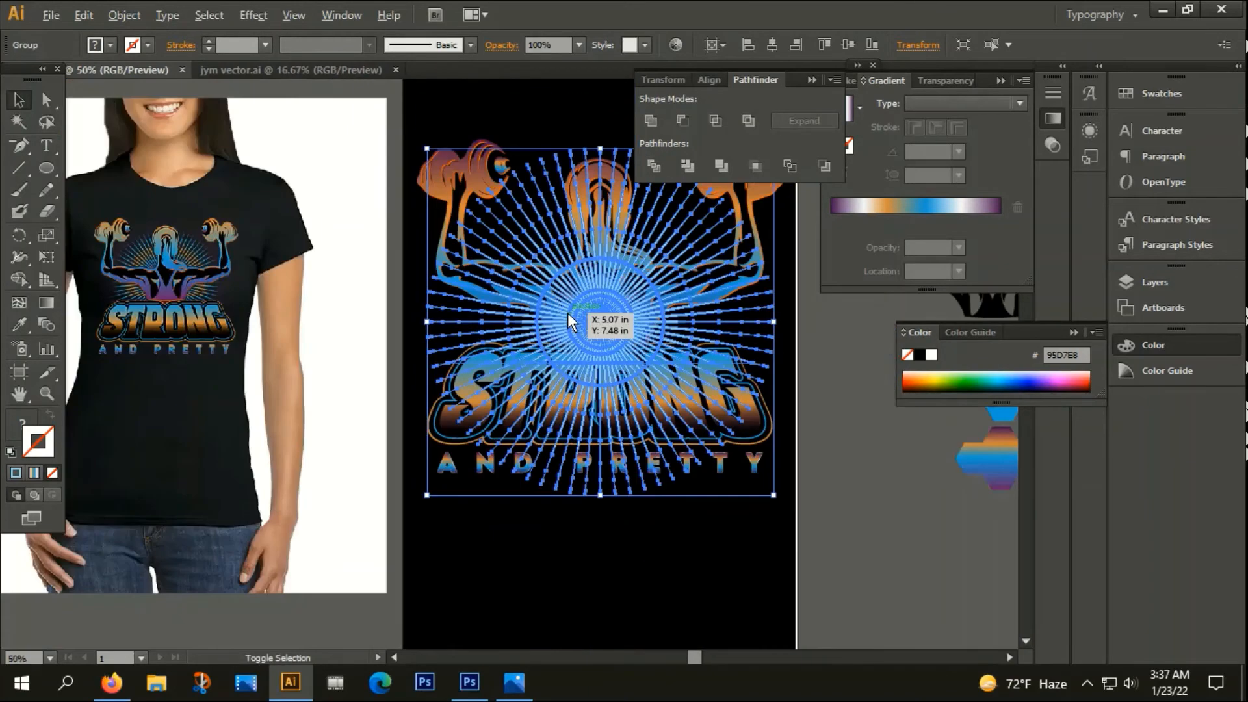
{"action": "left_click_drag", "start_coordinate": [862, 490], "coordinate": [791, 403]}
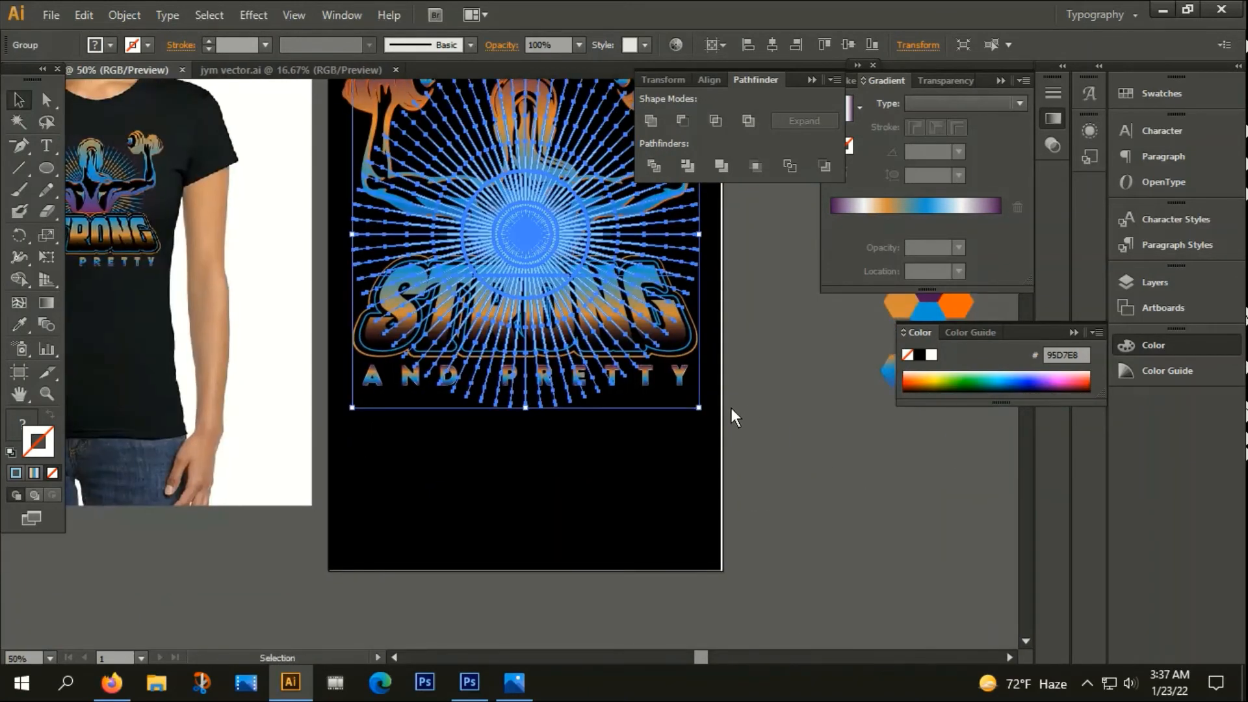
{"action": "left_click", "coordinate": [730, 408]}
Hide the STRONG lettering, the AND PRETTY lettering and the weightlifter so only the rays show on the artboard.
{"action": "left_click", "coordinate": [677, 342]}
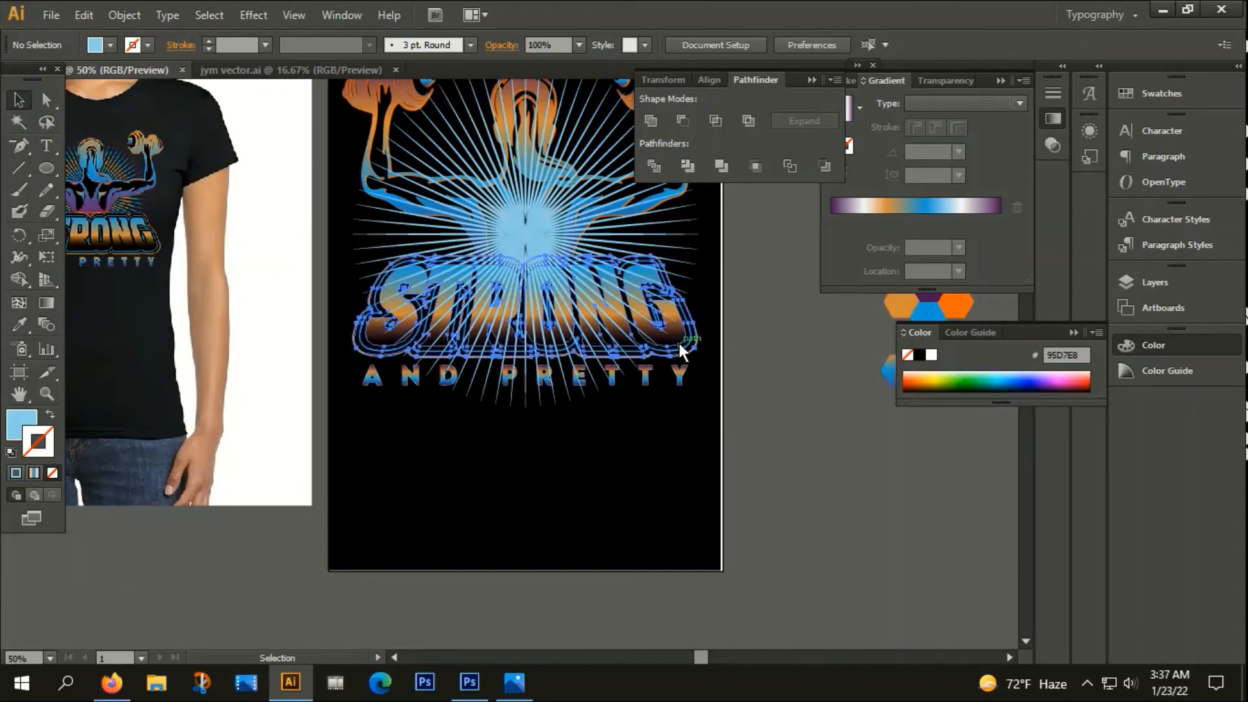
{"action": "left_click", "coordinate": [677, 373], "text": "shift"}
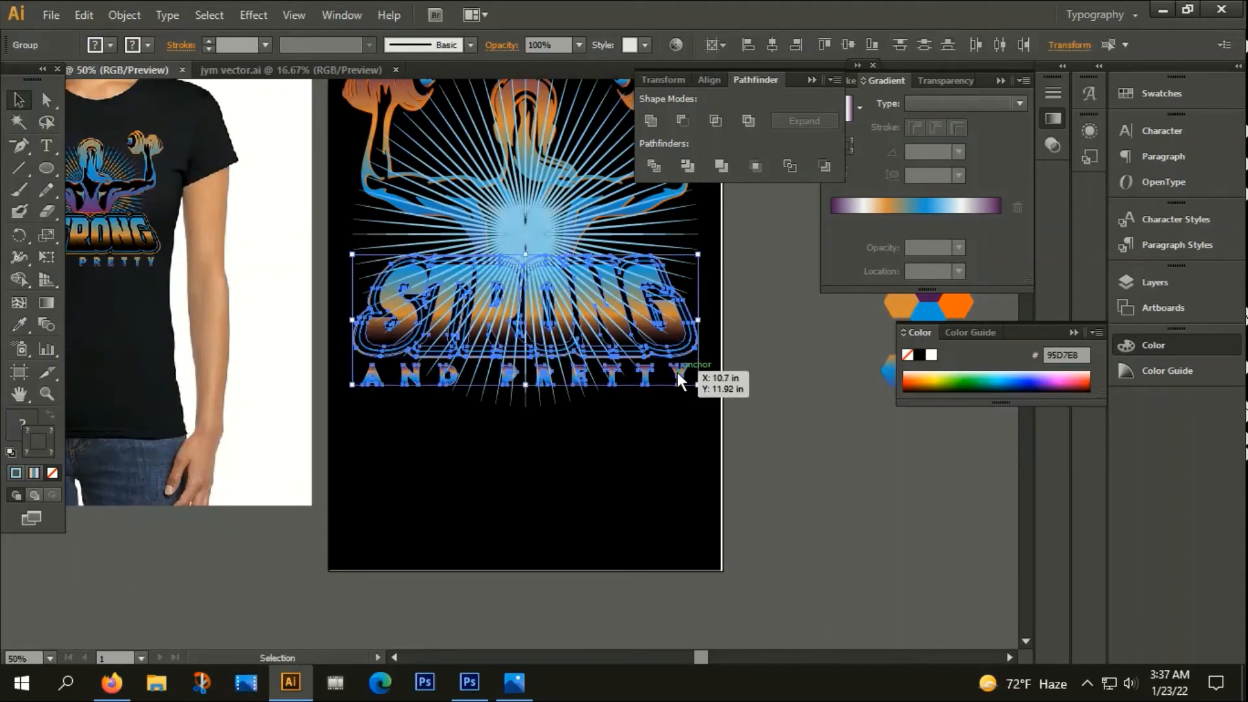
{"action": "left_click", "coordinate": [661, 193], "text": "shift"}
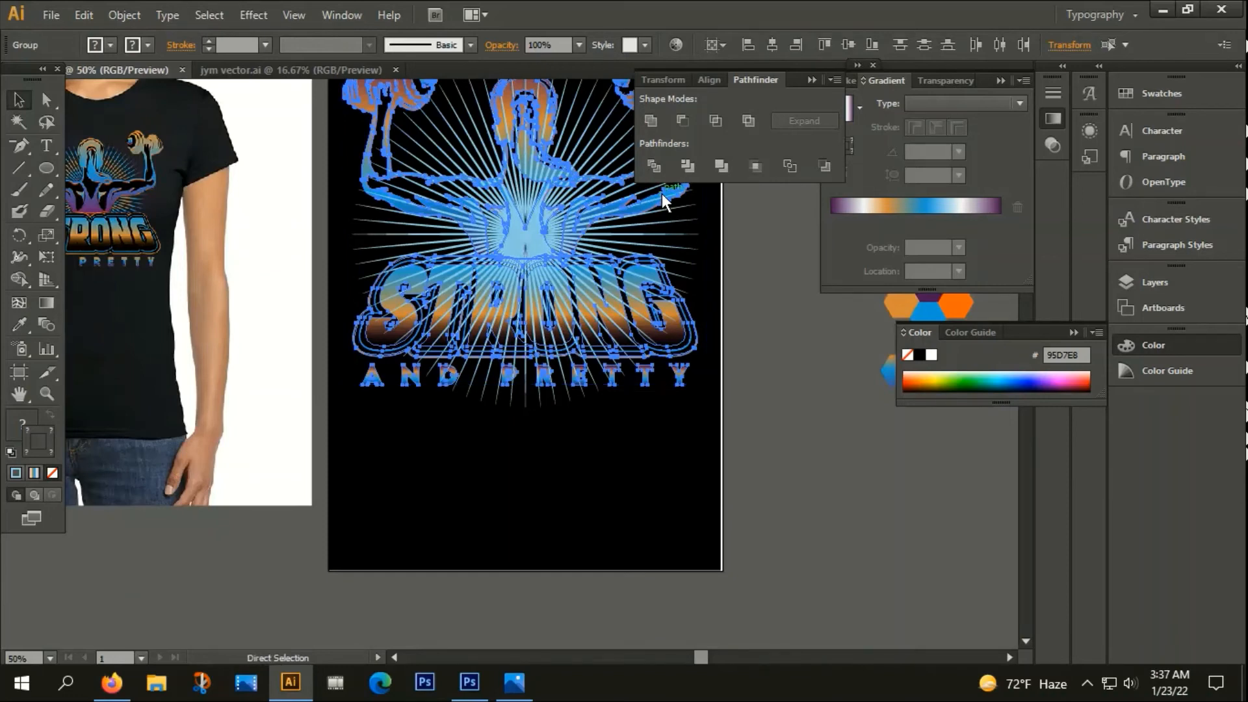
{"action": "key", "text": "Delete"}
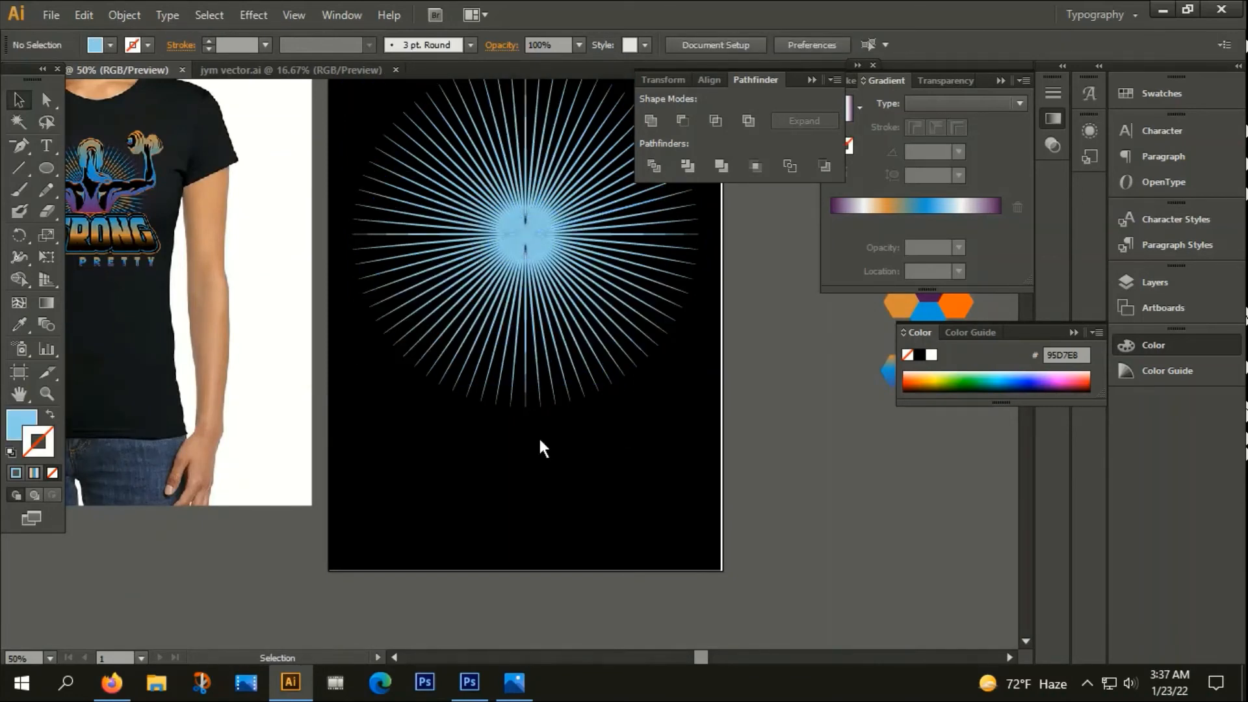
Ungroup the divided rays and delete the ray pieces below the dividing line.
{"action": "left_click_drag", "start_coordinate": [421, 438], "coordinate": [600, 352]}
{"action": "right_click", "coordinate": [542, 303]}
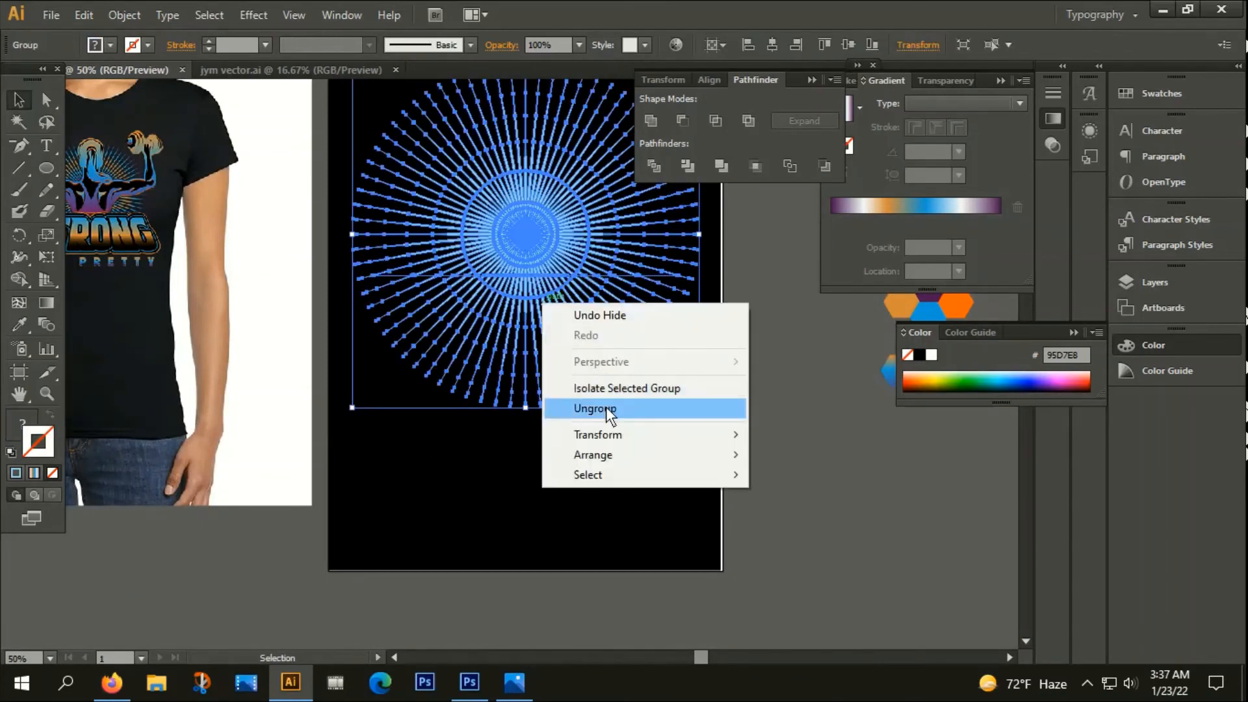
{"action": "left_click", "coordinate": [585, 408]}
{"action": "left_click_drag", "start_coordinate": [427, 459], "coordinate": [663, 318]}
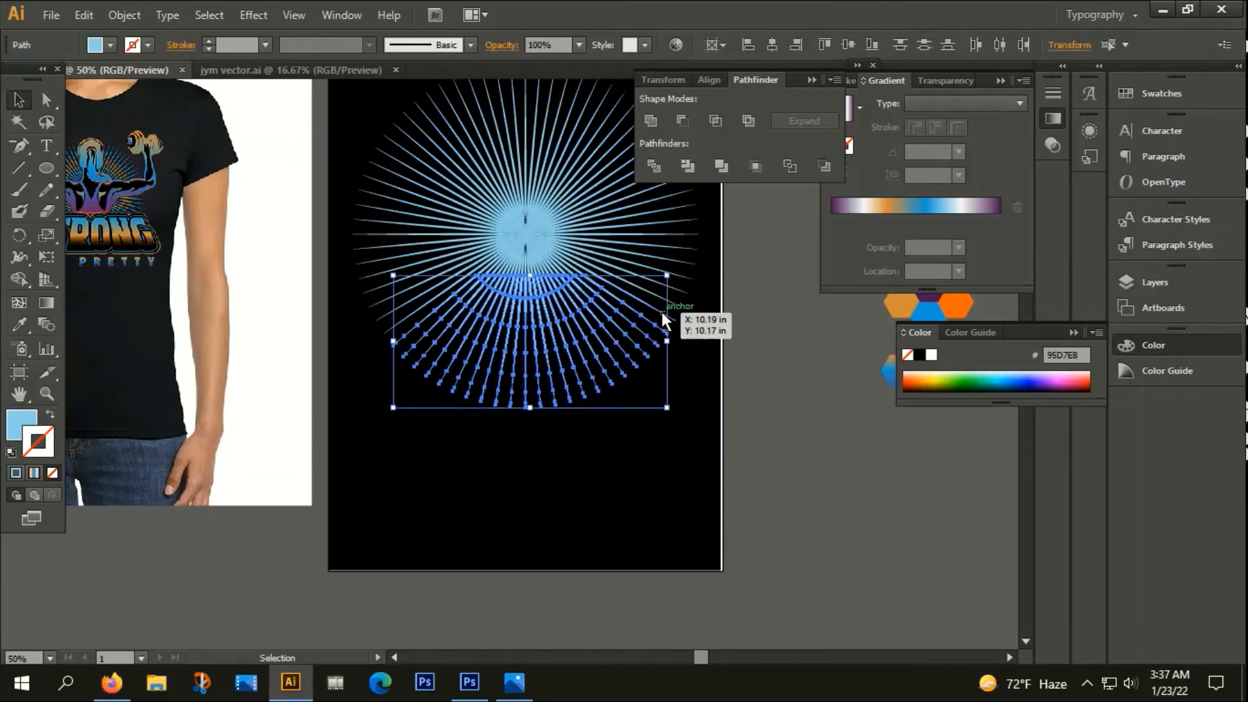
{"action": "key", "text": "Delete"}
Delete the leftover ray pieces sticking out below the cut edge on both sides of the sunburst.
{"action": "left_click_drag", "start_coordinate": [349, 374], "coordinate": [474, 319]}
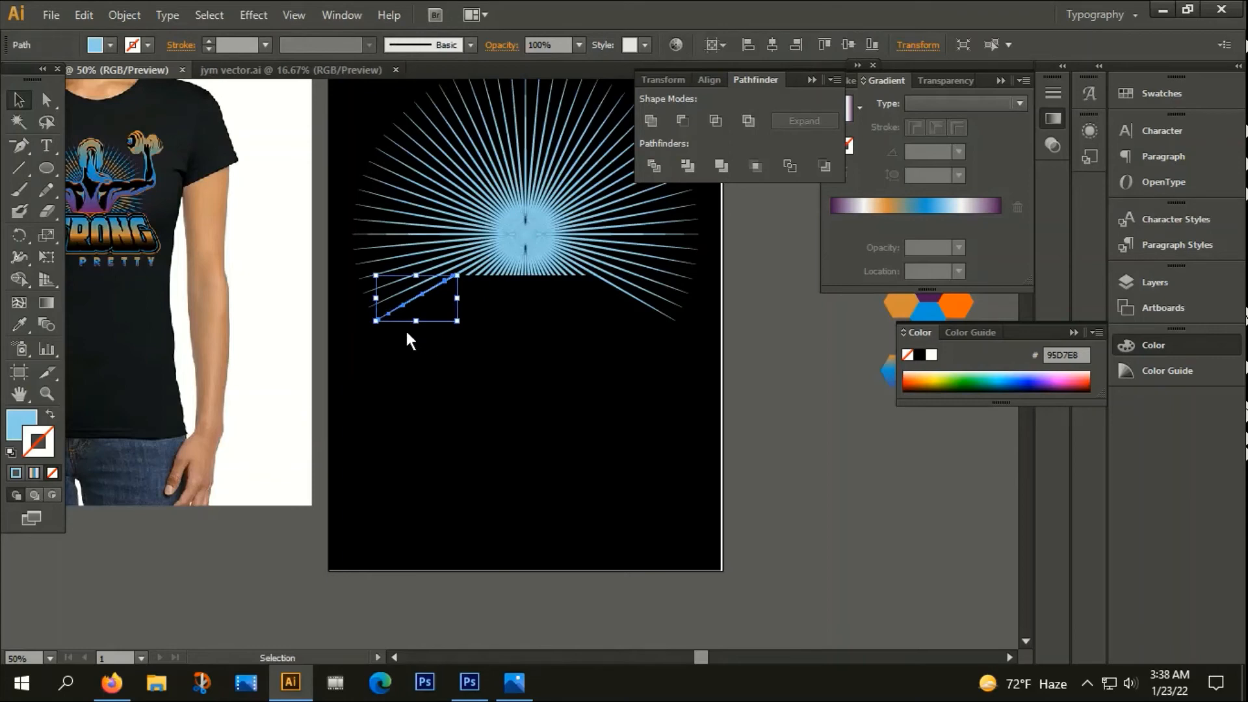
{"action": "key", "text": "Delete"}
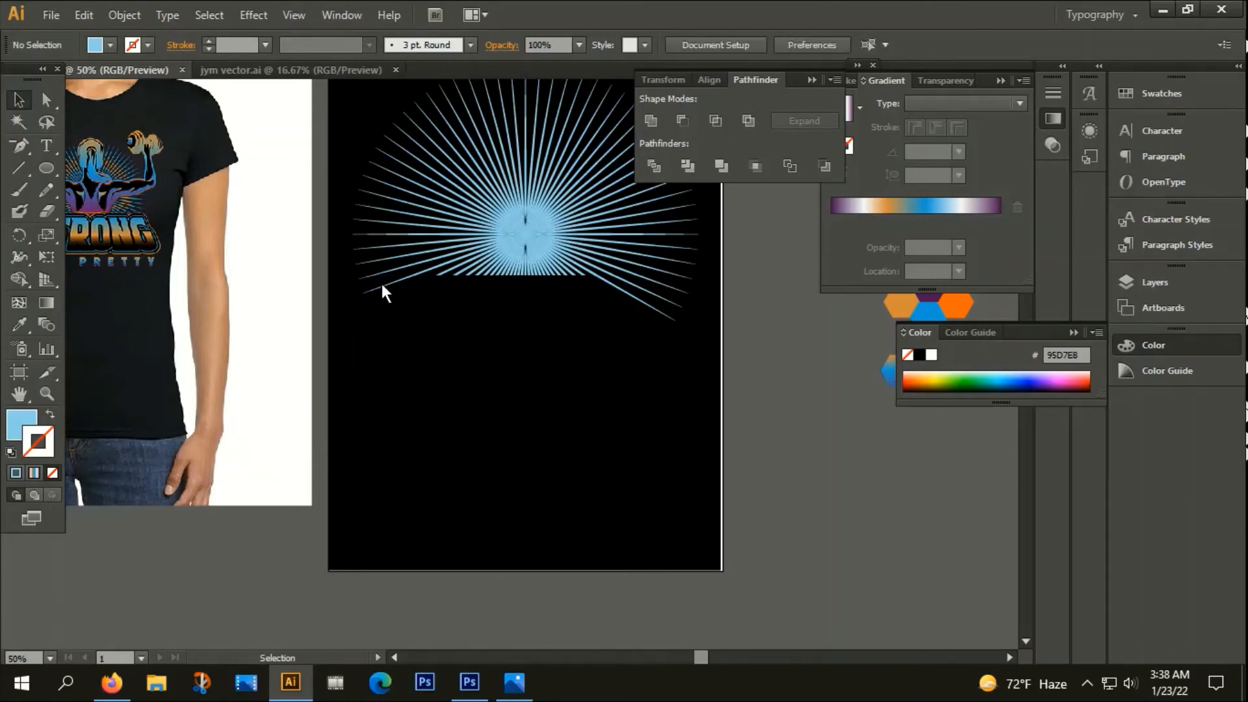
{"action": "left_click", "coordinate": [382, 286]}
{"action": "key", "text": "Delete"}
{"action": "left_click_drag", "start_coordinate": [662, 306], "coordinate": [673, 300]}
{"action": "key", "text": "Delete"}
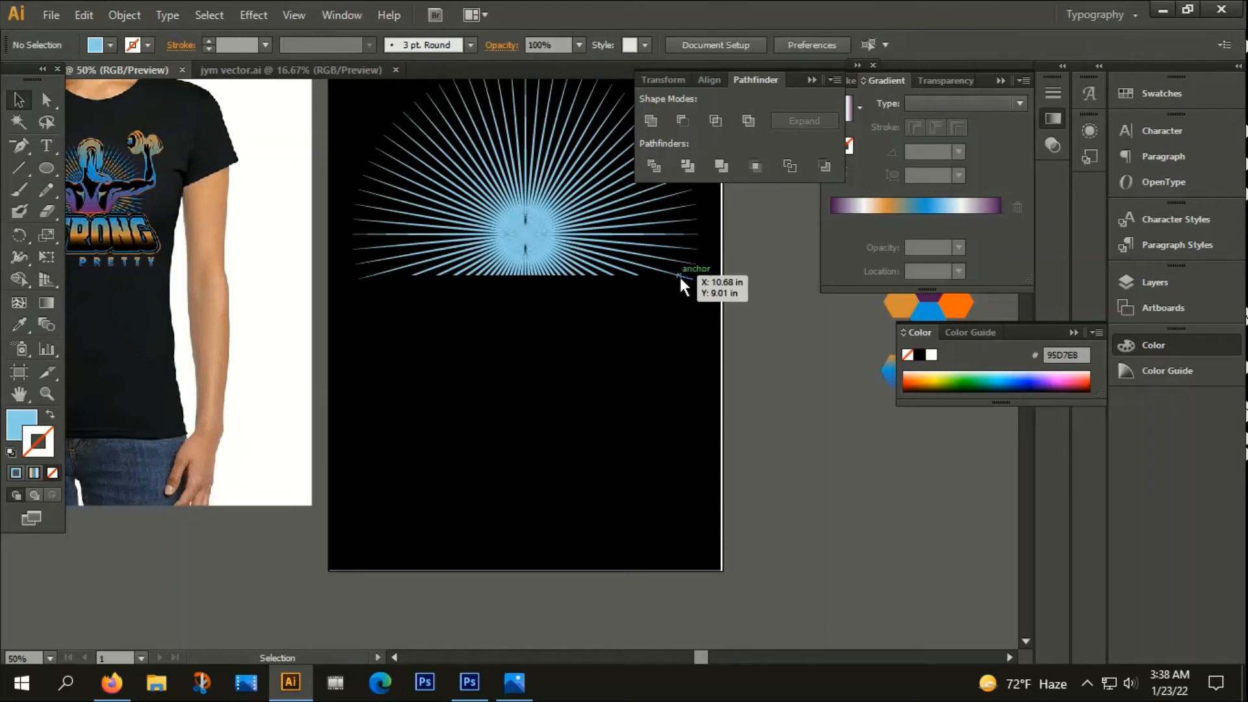
{"action": "left_click", "coordinate": [678, 274]}
{"action": "key", "text": "Delete"}
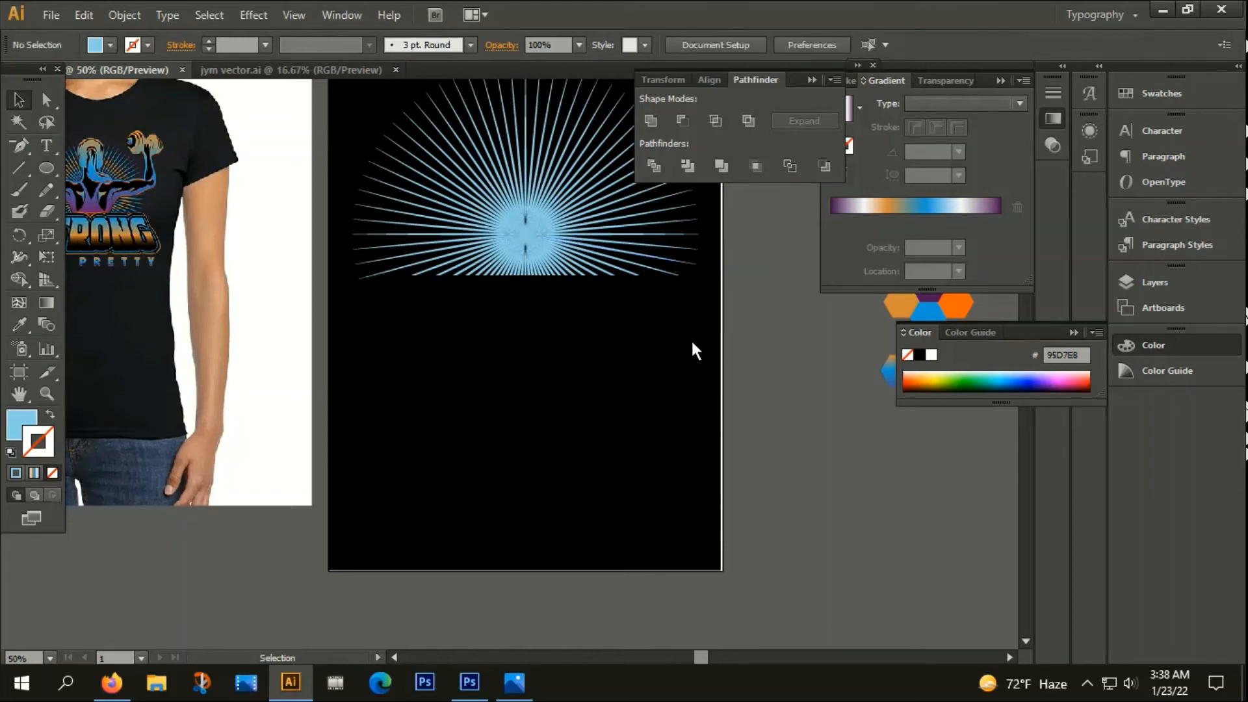
{"action": "key", "text": "ctrl+alt+3"}
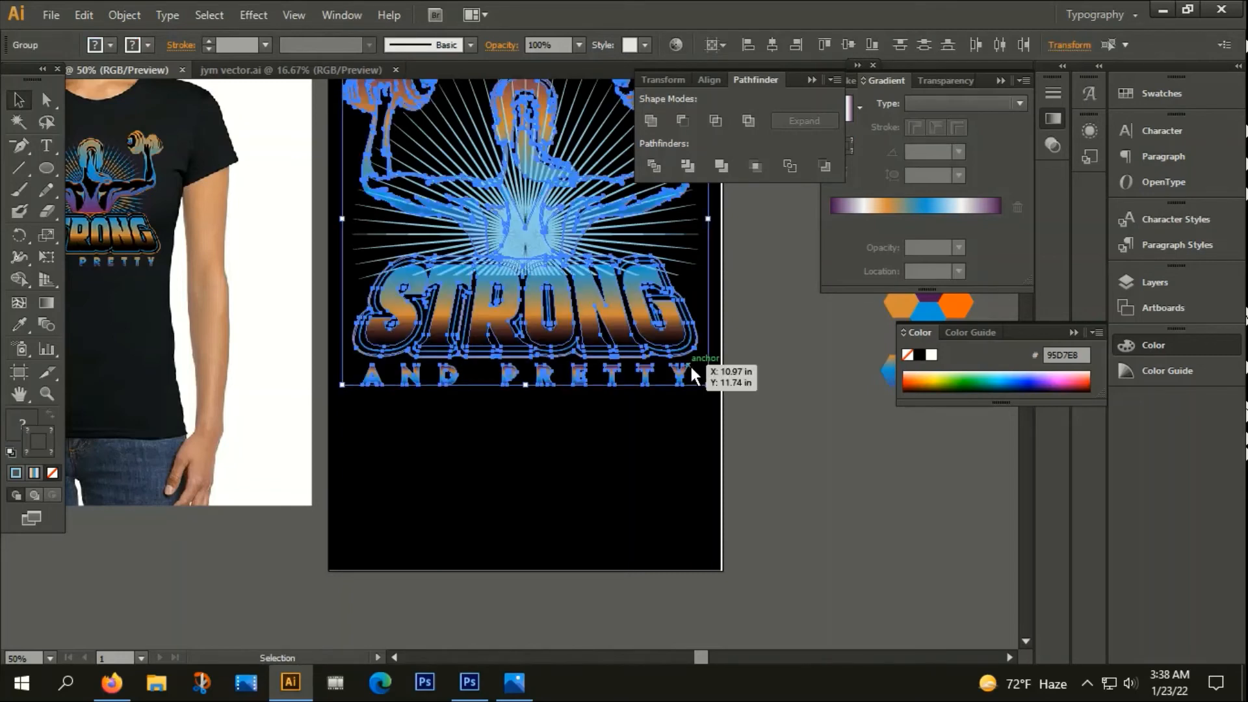
{"action": "right_click", "coordinate": [537, 354]}
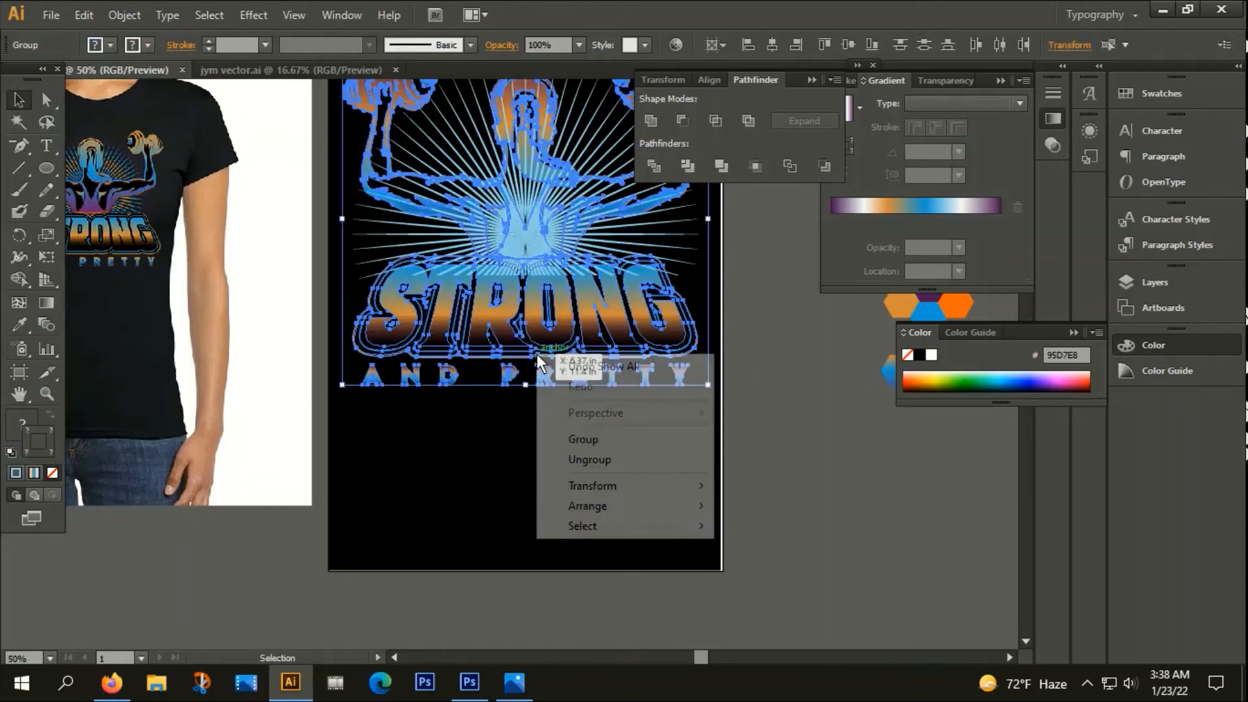
{"action": "mouse_move", "coordinate": [605, 506]}
{"action": "left_click", "coordinate": [773, 525]}
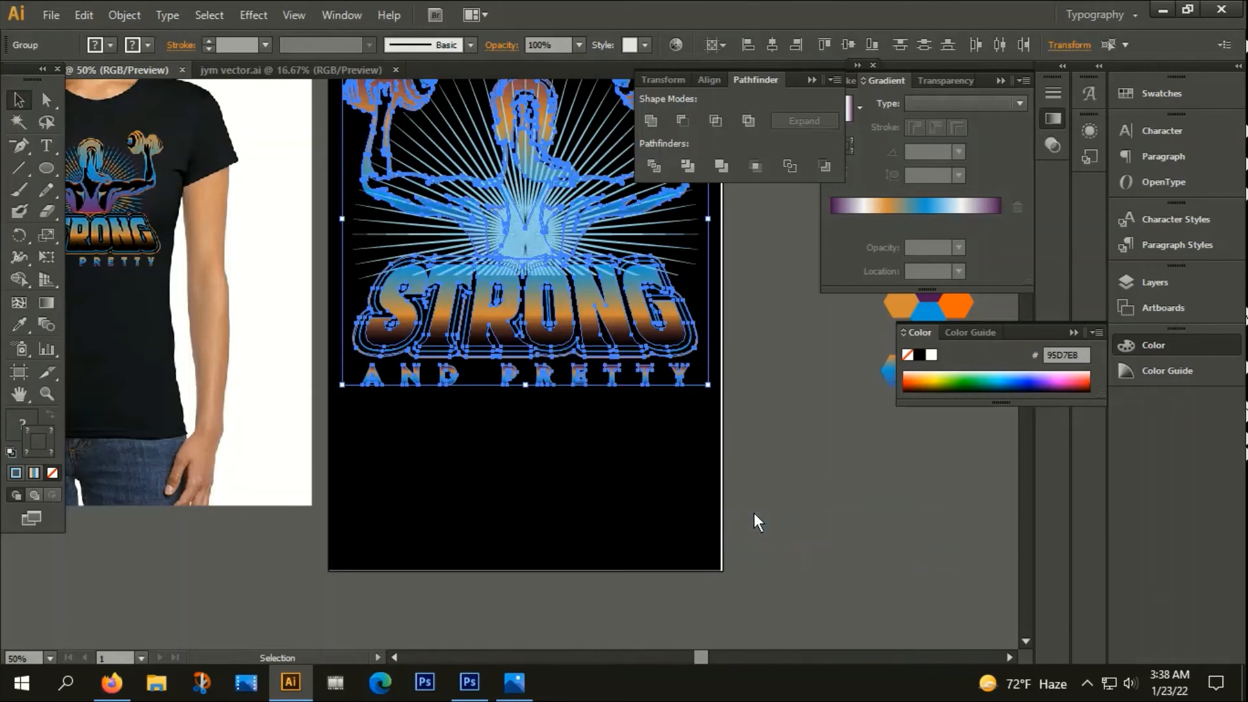
{"action": "left_click", "coordinate": [644, 491]}
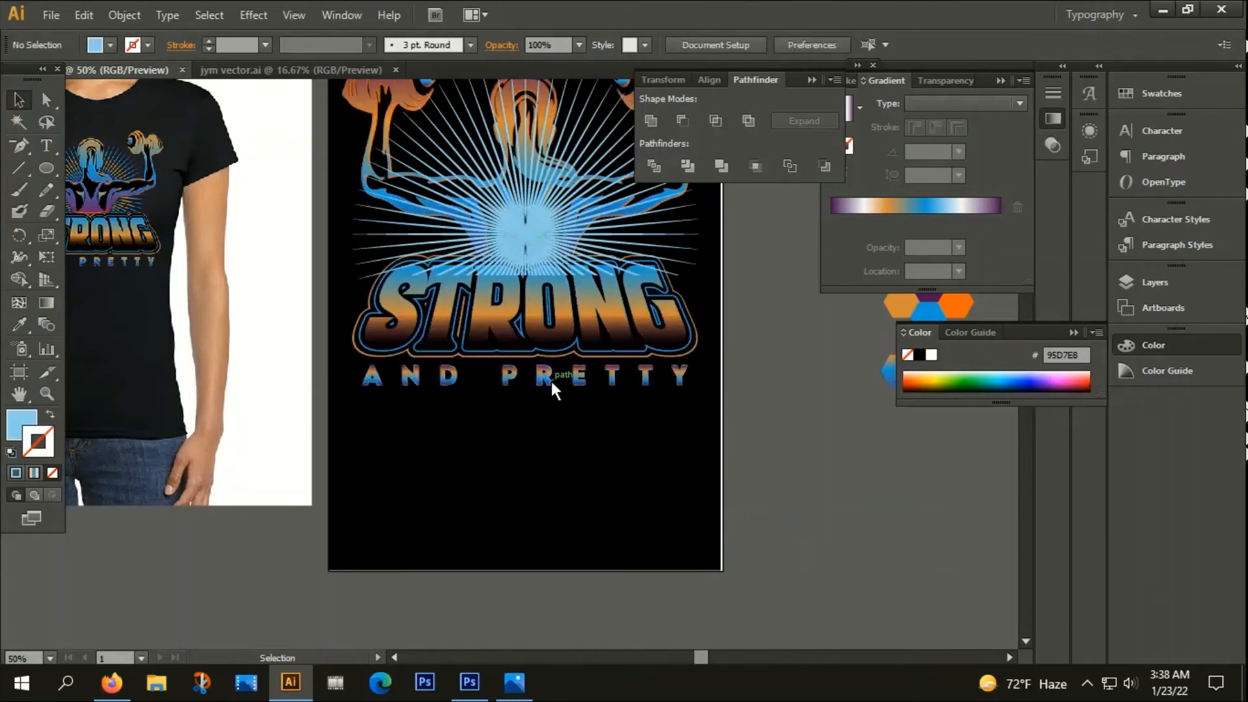
{"action": "key", "text": "a"}
{"action": "key", "text": "ctrl+z"}
Group all the remaining ray pieces of the half sunburst.
{"action": "scroll", "coordinate": [475, 310], "scroll_direction": "down", "scroll_amount": 1}
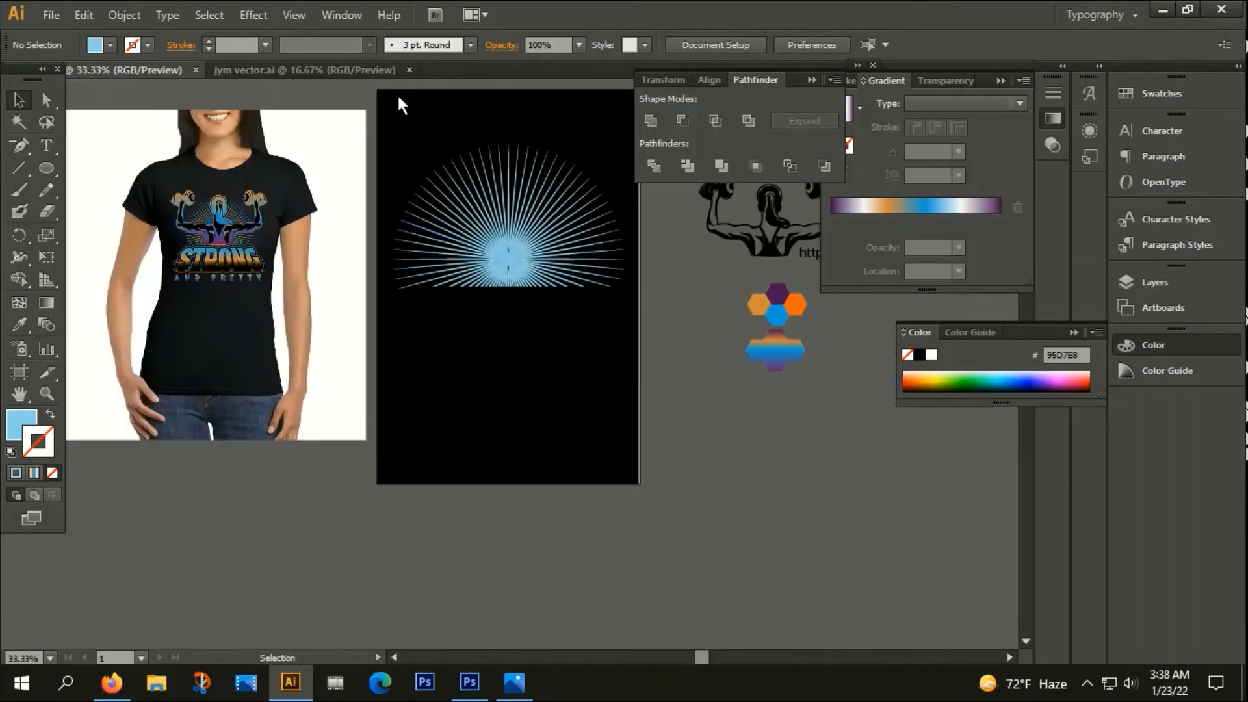
{"action": "left_click_drag", "start_coordinate": [396, 93], "coordinate": [621, 362]}
{"action": "right_click", "coordinate": [511, 212]}
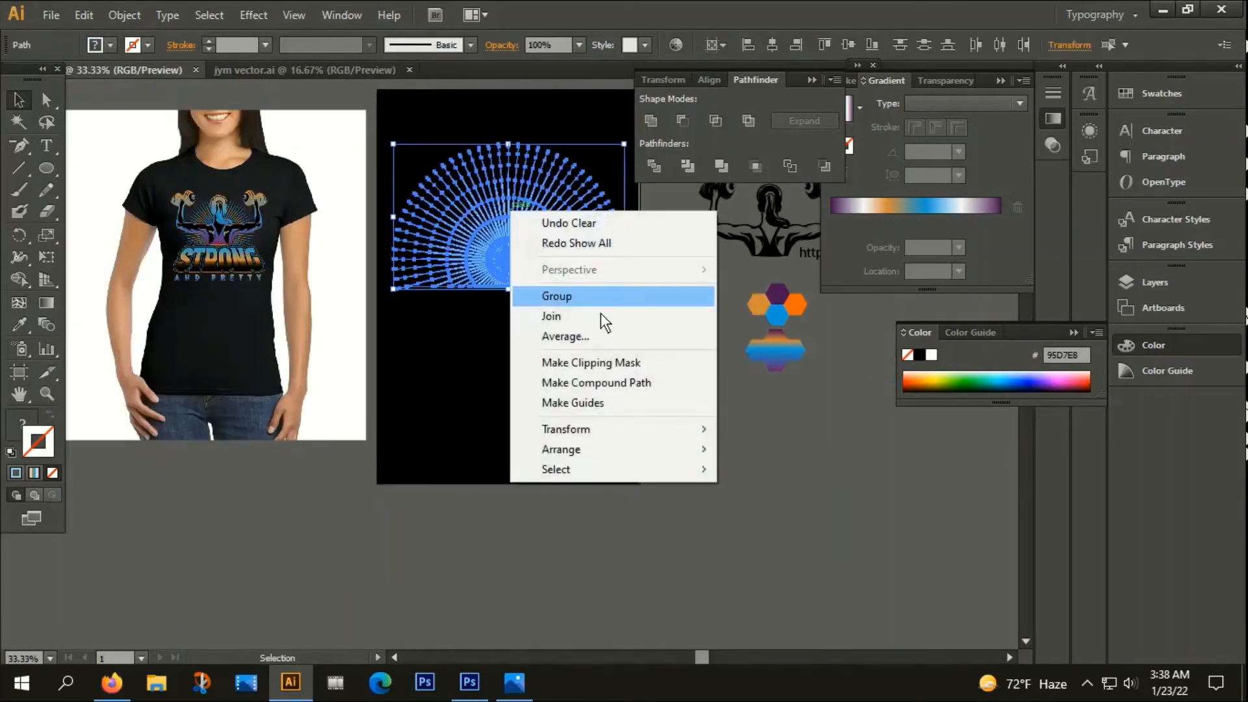
{"action": "left_click", "coordinate": [566, 296]}
Show the hidden weightlifter and the STRONG and AND PRETTY lettering again, and clear the selection.
{"action": "left_click", "coordinate": [687, 407]}
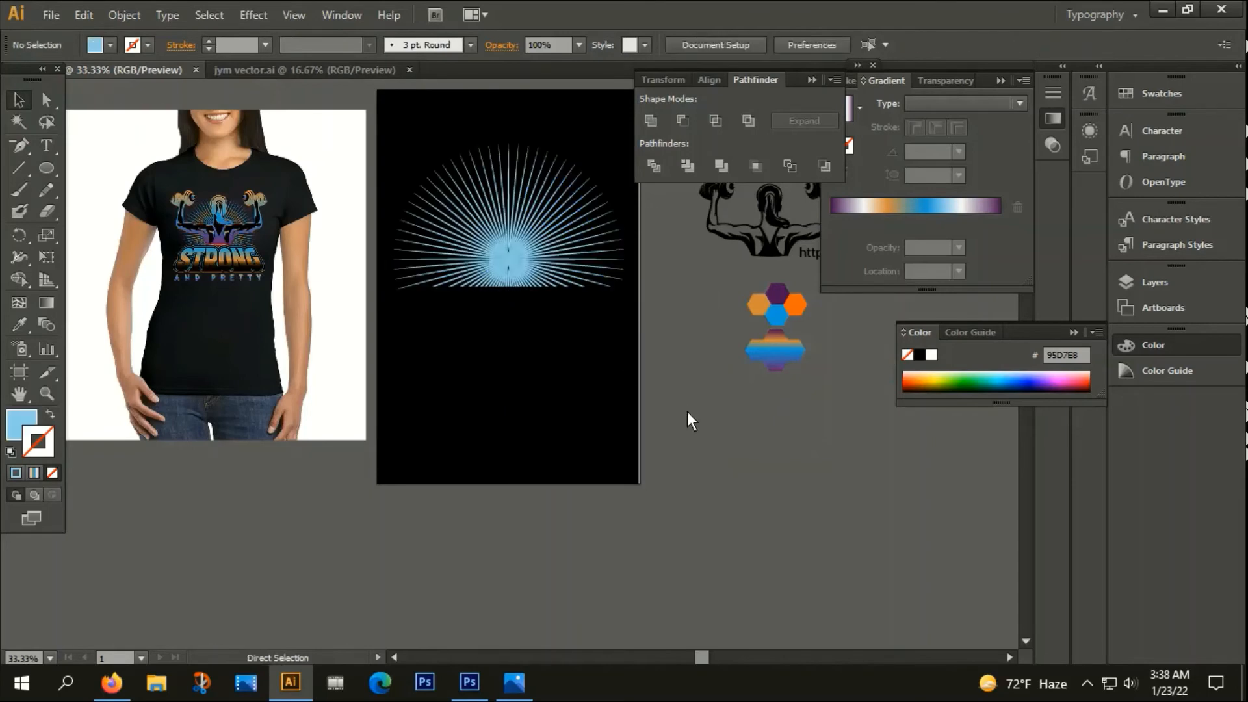
{"action": "key", "text": "ctrl+f"}
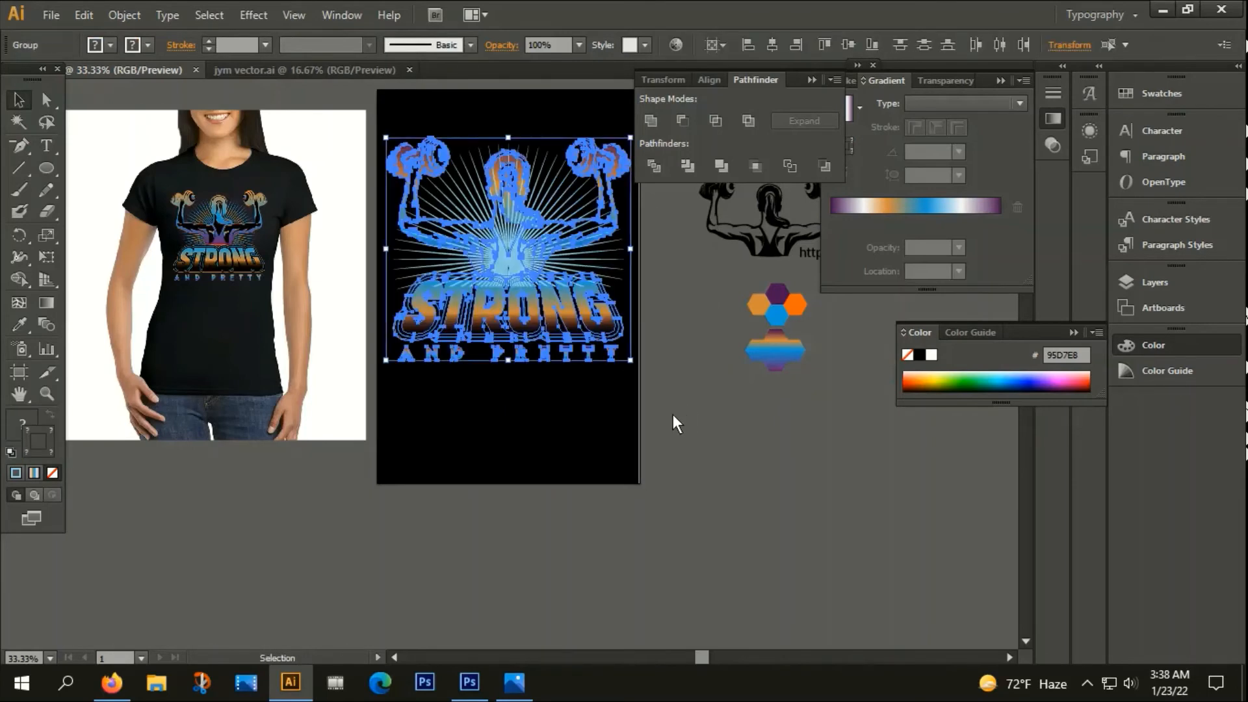
{"action": "left_click", "coordinate": [563, 396]}
{"action": "scroll", "coordinate": [521, 166], "scroll_direction": "up", "scroll_amount": 1}
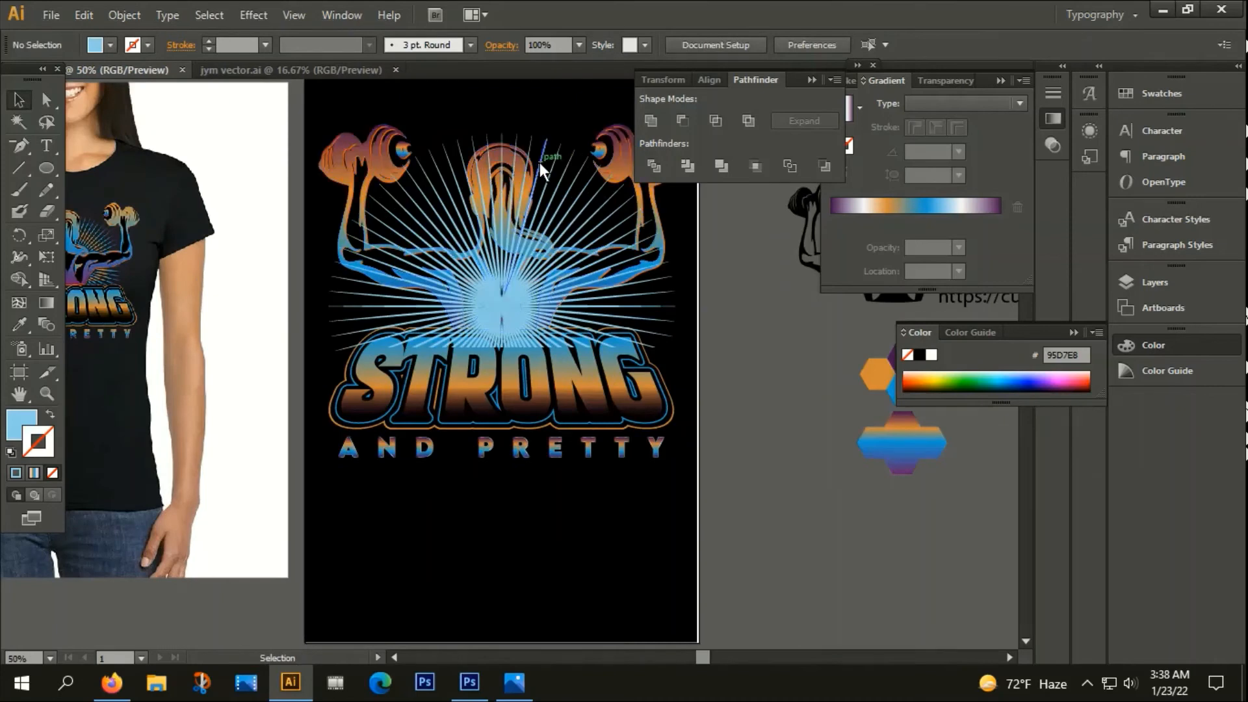
{"action": "double_click", "coordinate": [540, 162]}
{"action": "double_click", "coordinate": [798, 335]}
{"action": "left_click", "coordinate": [547, 168]}
{"action": "key", "text": "Delete"}
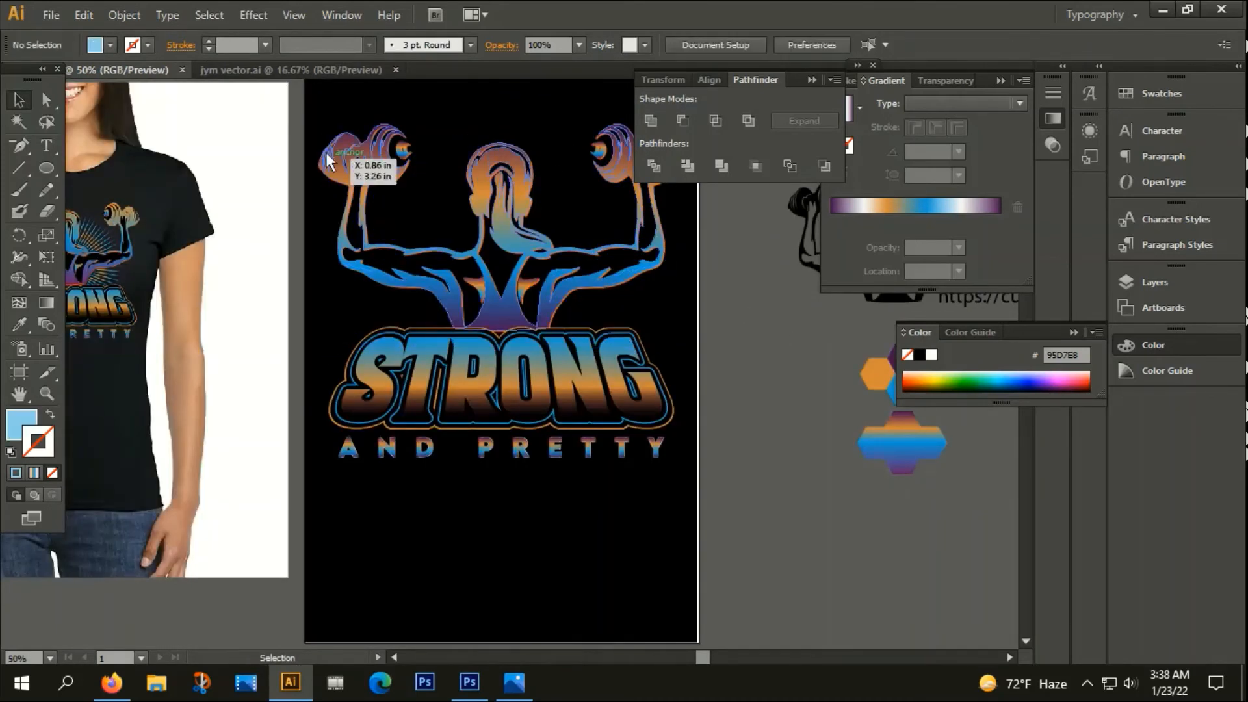
{"action": "left_click_drag", "start_coordinate": [328, 161], "coordinate": [661, 458]}
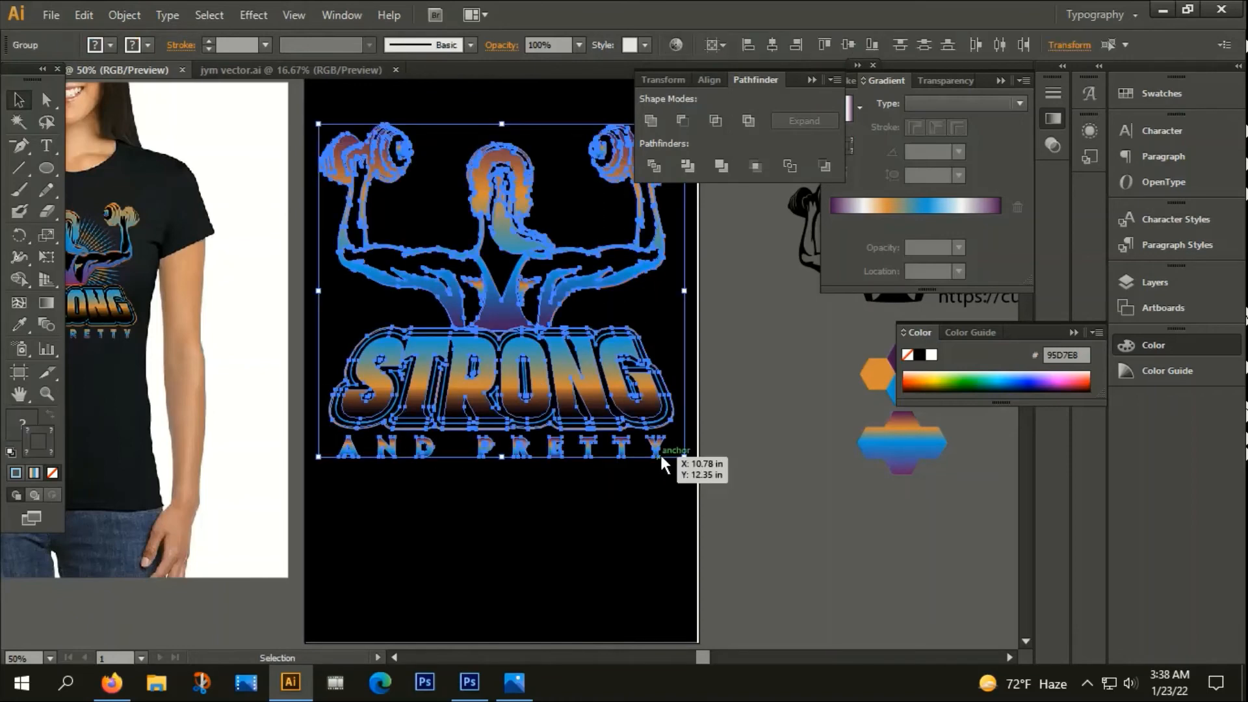
{"action": "key", "text": "a"}
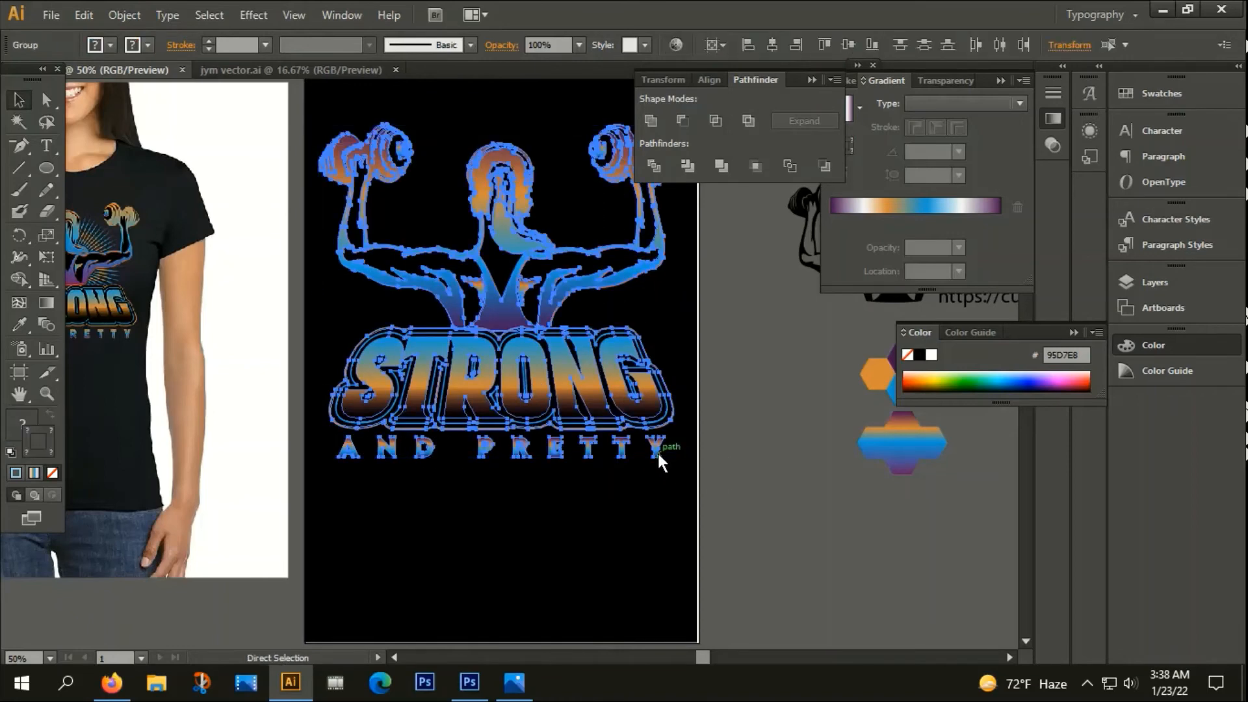
{"action": "key", "text": "ctrl+z"}
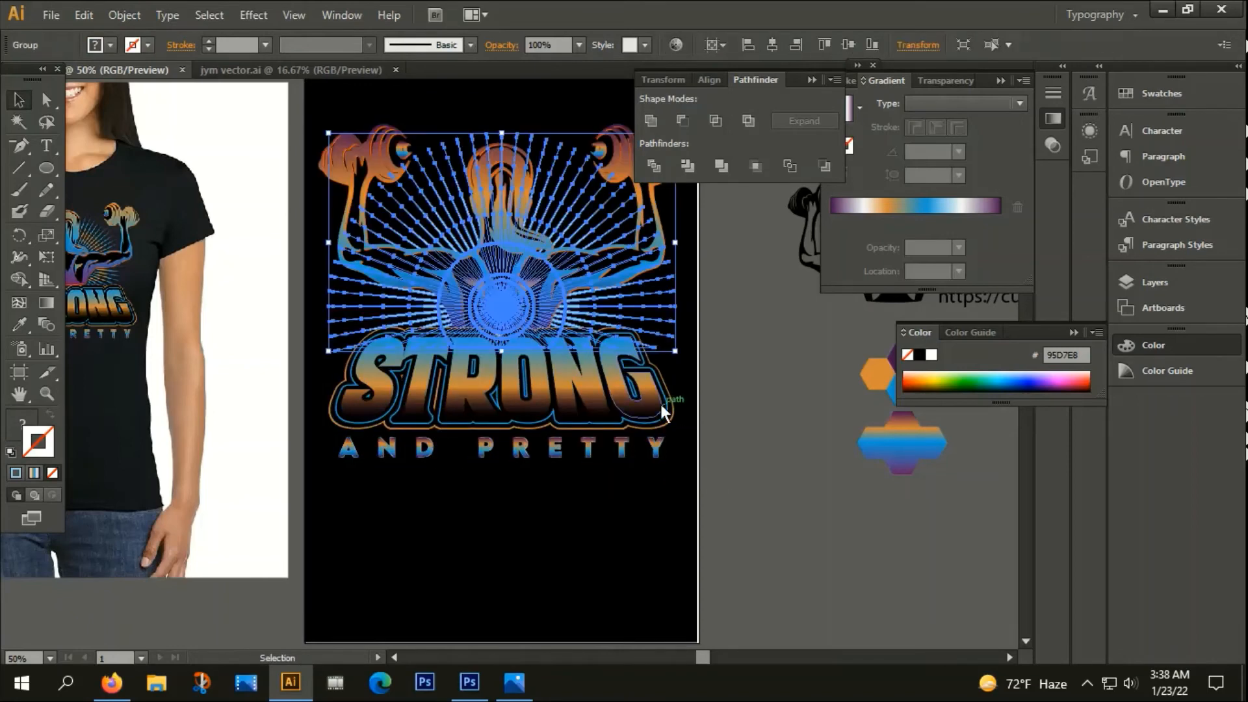
Recolor the grouped sunburst rays with the weightlifter's purple-orange-blue gradient fill using the Eyedropper tool.
{"action": "key", "text": "ctrl+shift+a"}
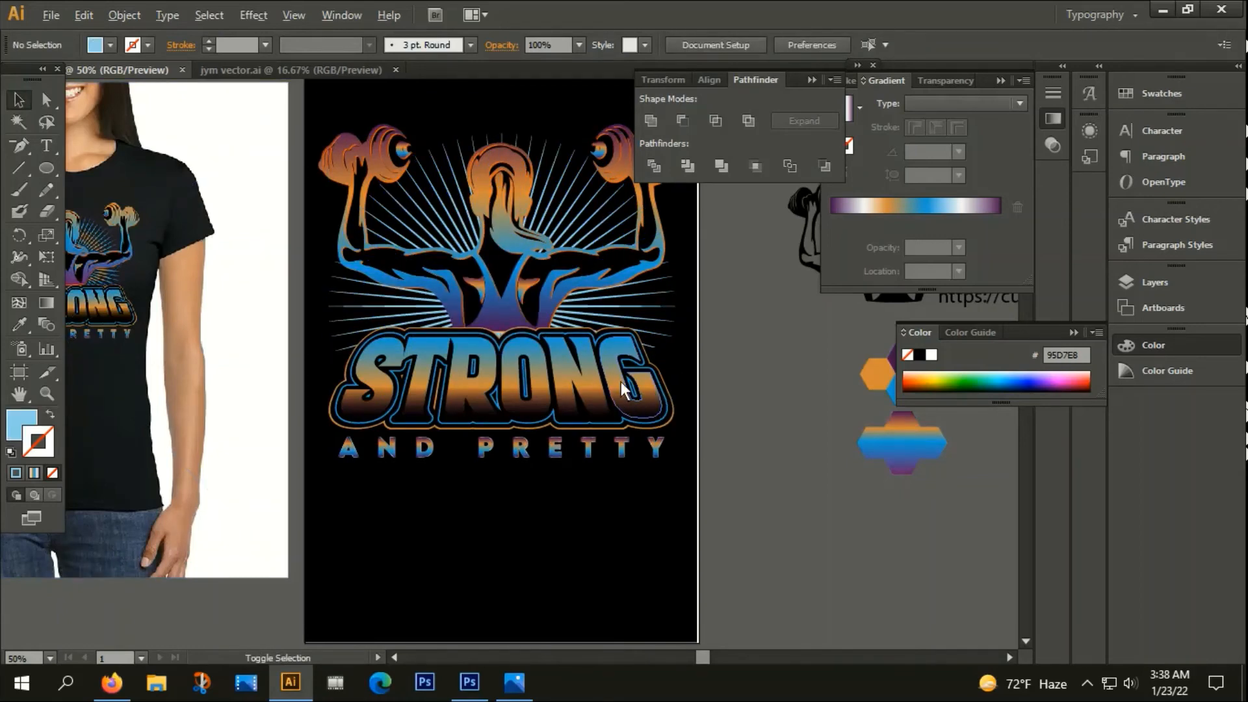
{"action": "left_click_drag", "start_coordinate": [751, 387], "coordinate": [694, 422]}
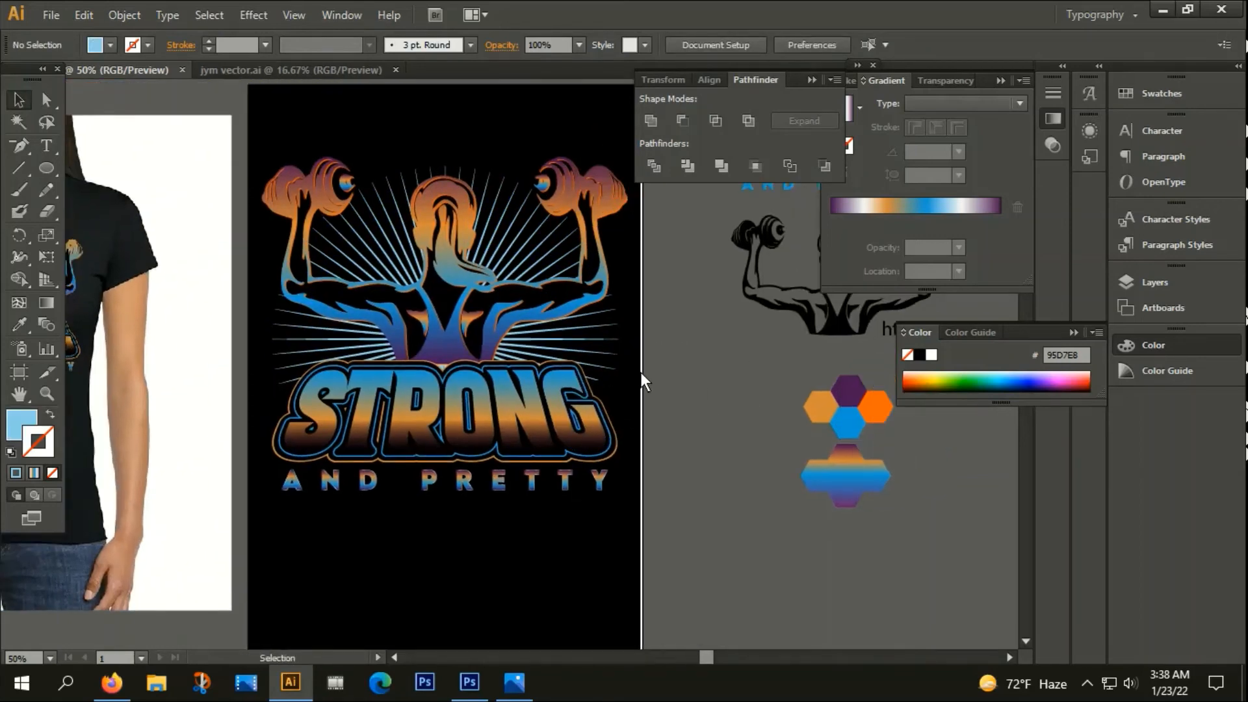
{"action": "left_click", "coordinate": [605, 340]}
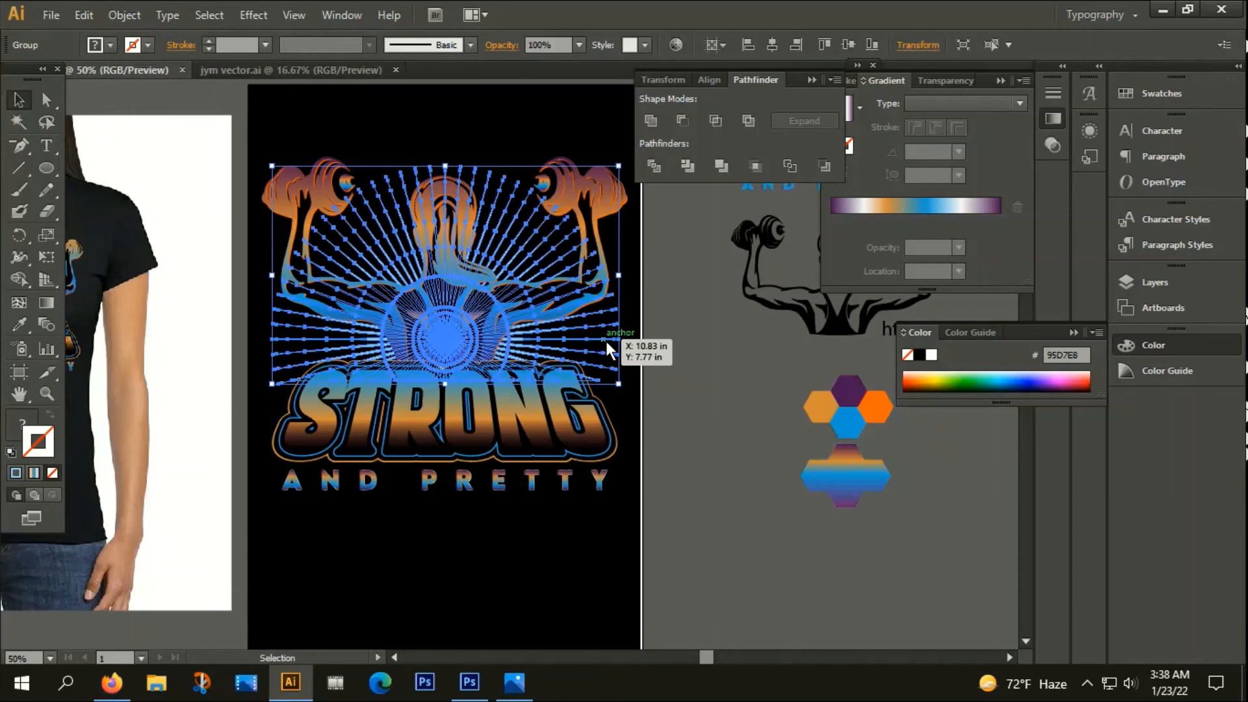
{"action": "left_click_drag", "start_coordinate": [634, 427], "coordinate": [702, 446]}
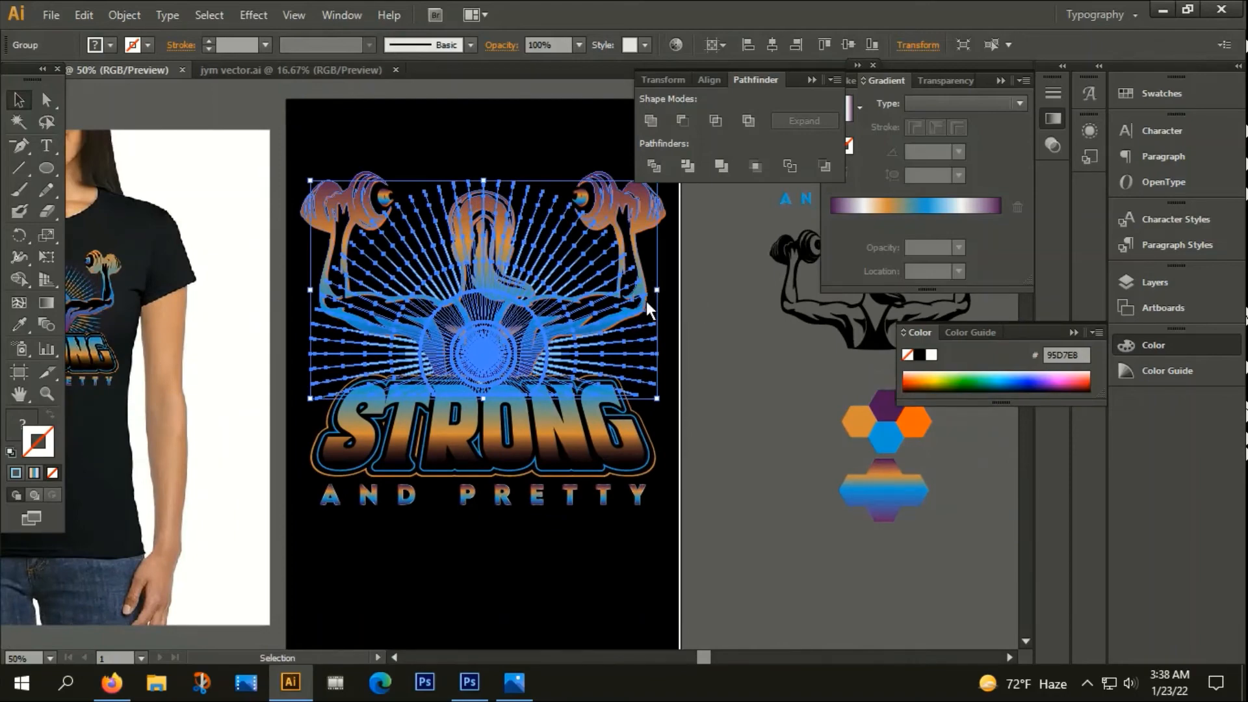
{"action": "key", "text": "i"}
{"action": "scroll", "coordinate": [490, 225], "scroll_direction": "up", "scroll_amount": 4}
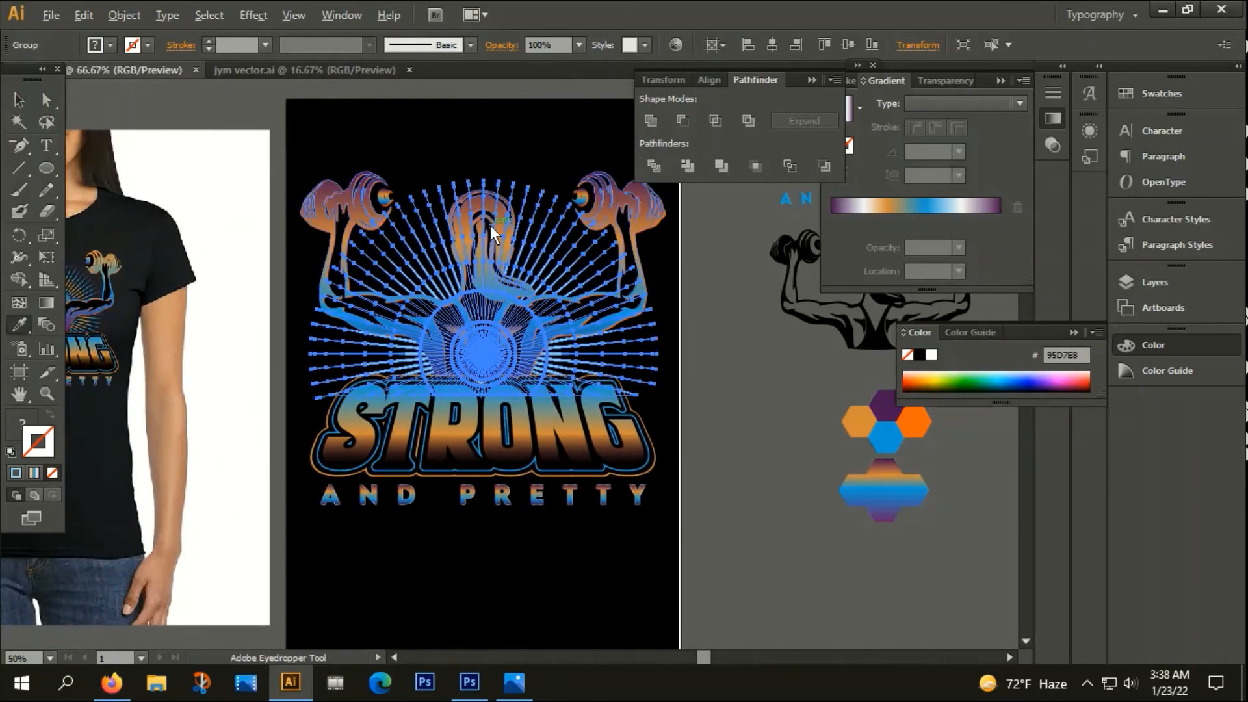
{"action": "left_click", "coordinate": [496, 138]}
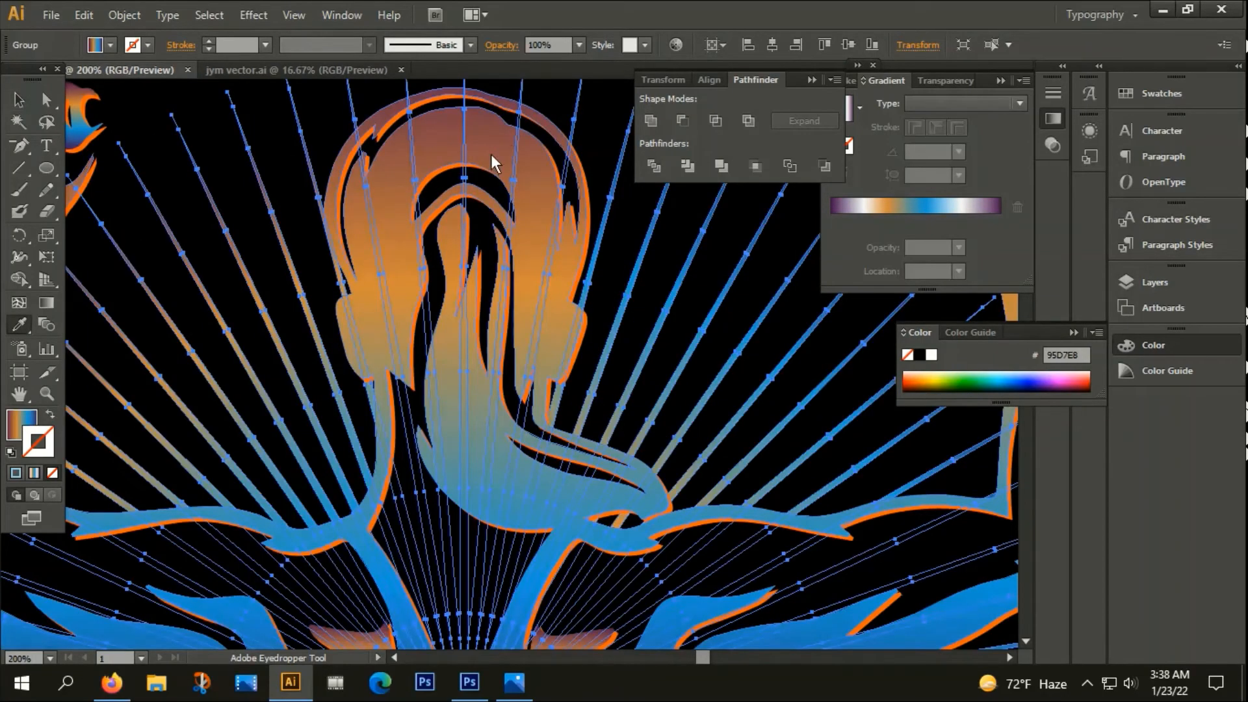
{"action": "scroll", "coordinate": [490, 166], "scroll_direction": "down", "scroll_amount": 3}
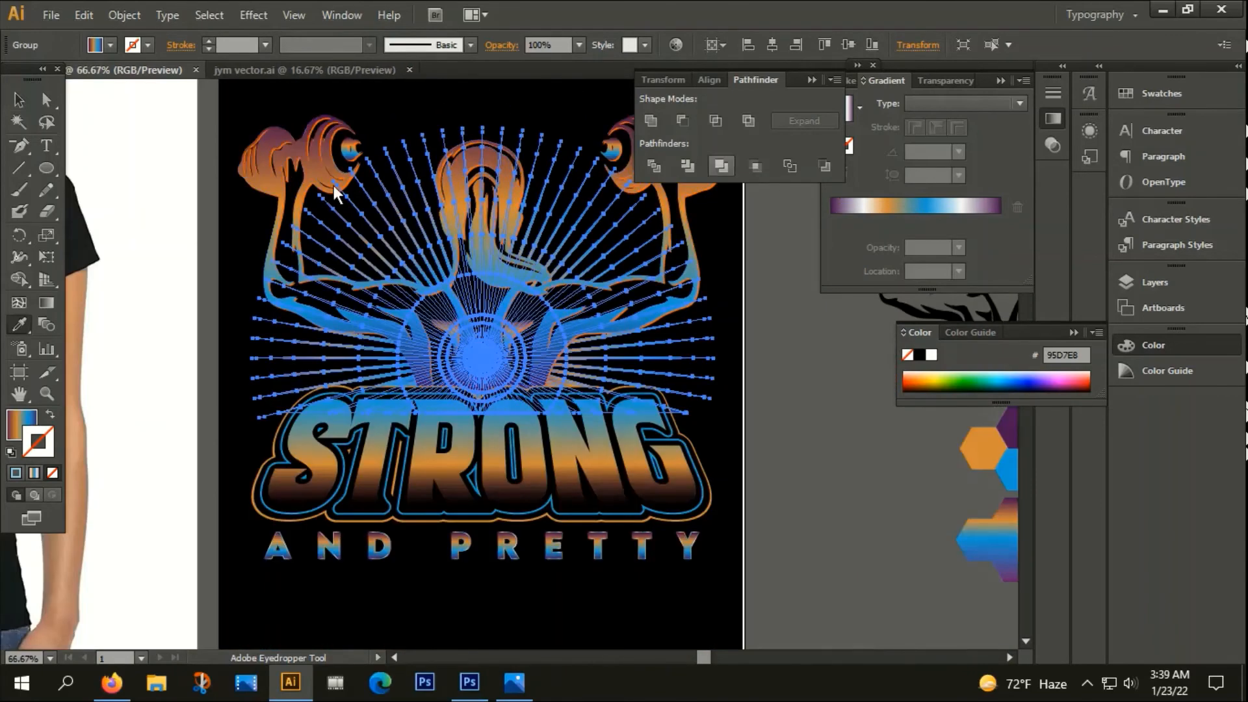
Change the rays' fill to a Radial gradient with no stroke and clear the selection.
{"action": "left_click", "coordinate": [34, 473]}
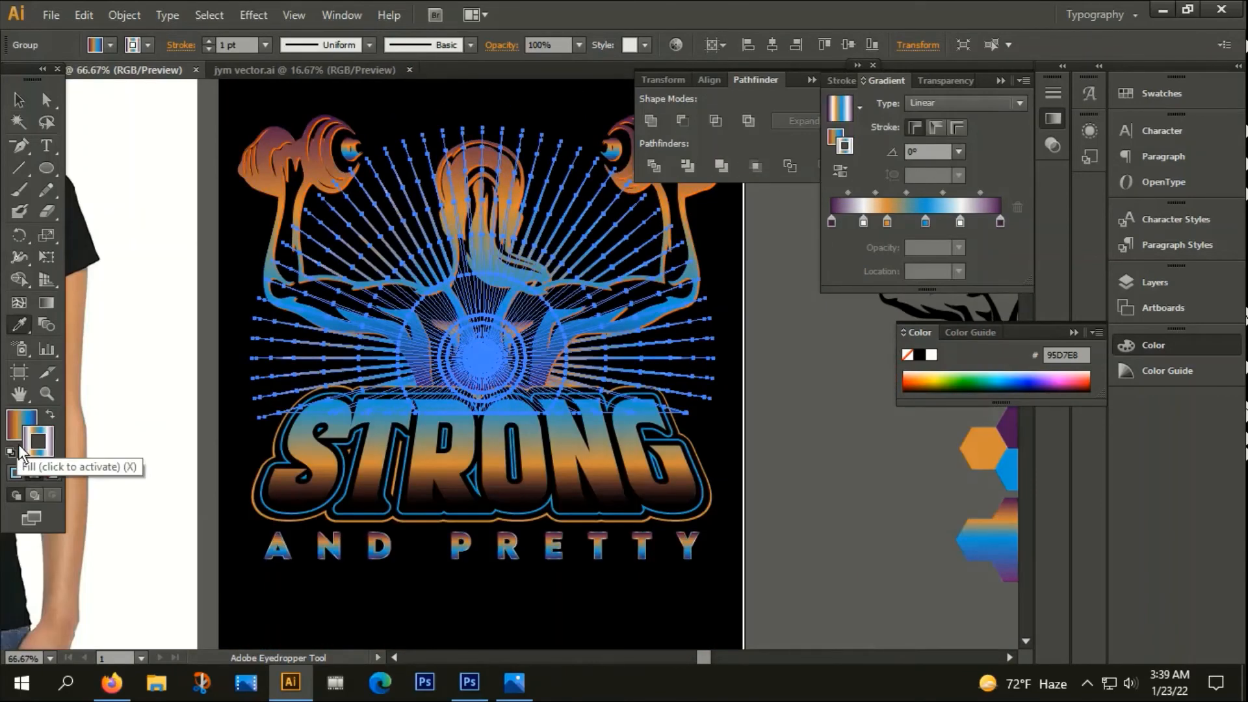
{"action": "left_click", "coordinate": [52, 473]}
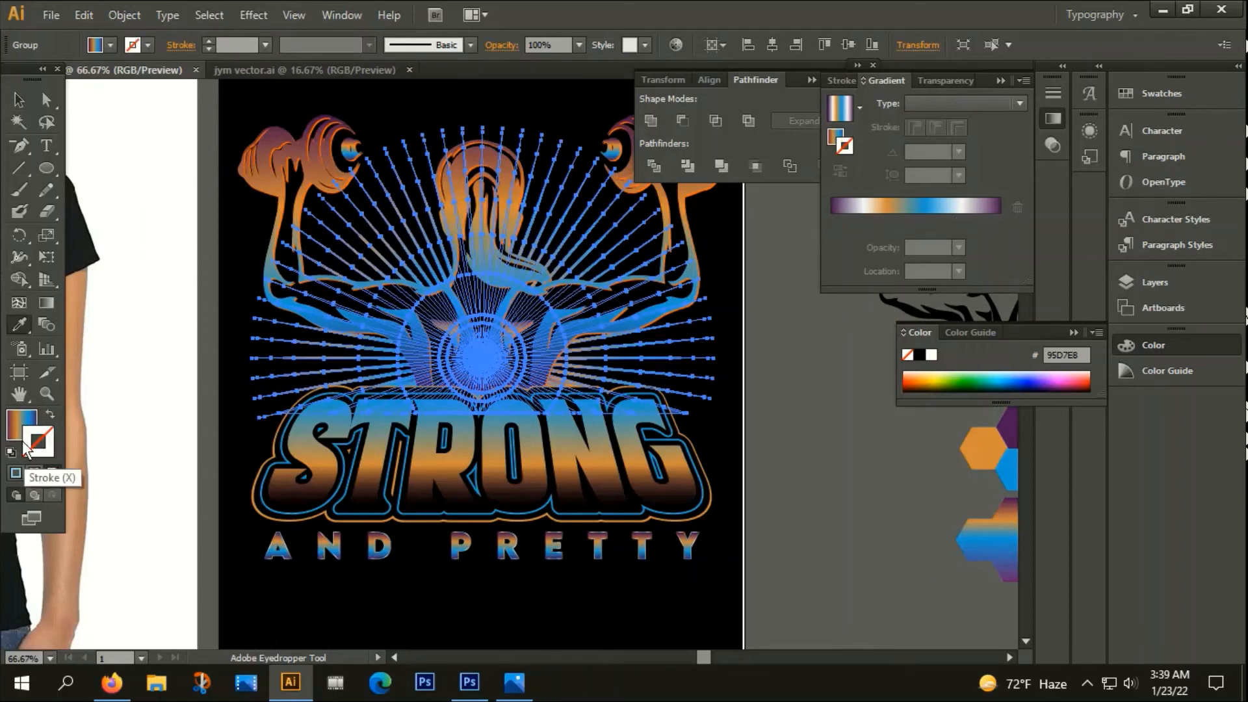
{"action": "left_click", "coordinate": [18, 421]}
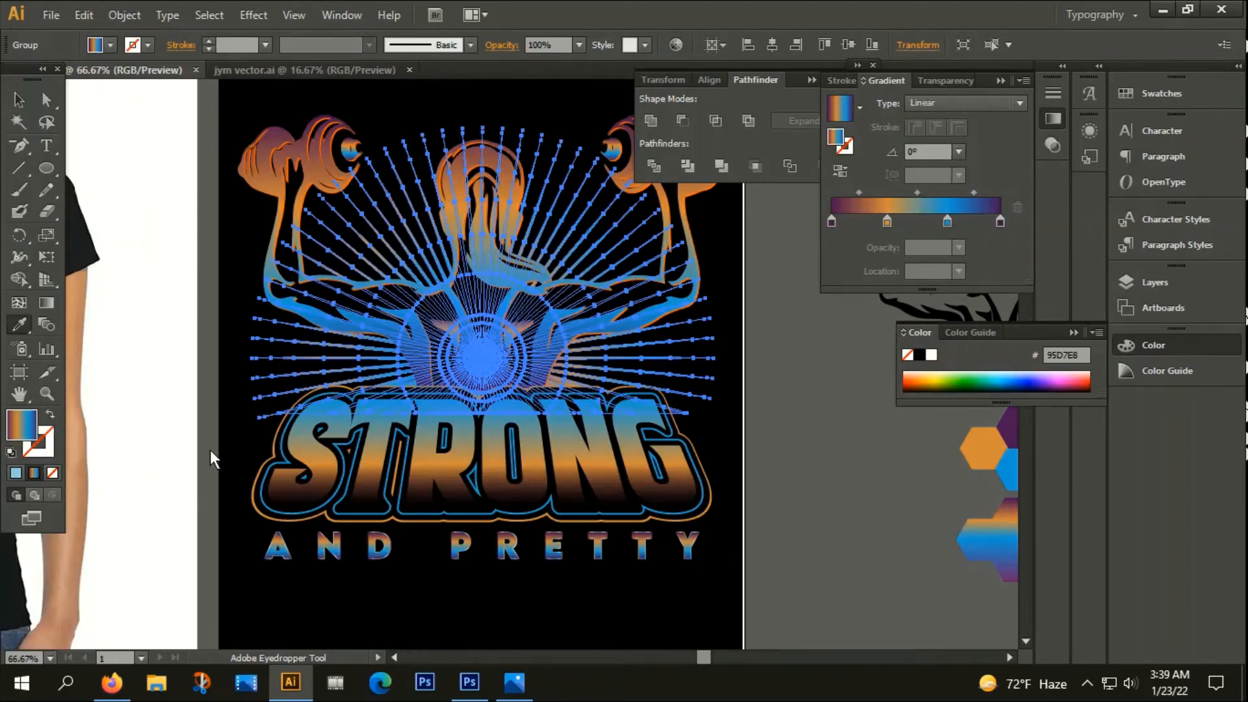
{"action": "left_click", "coordinate": [961, 151]}
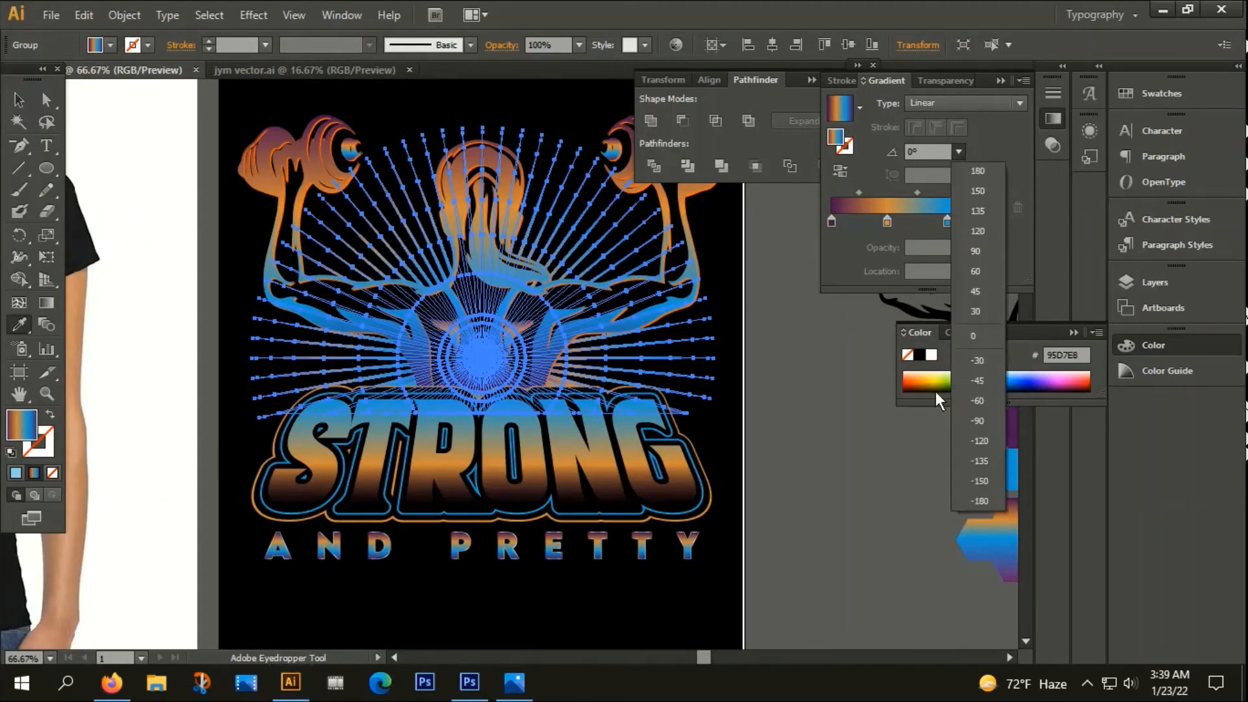
{"action": "left_click", "coordinate": [977, 420]}
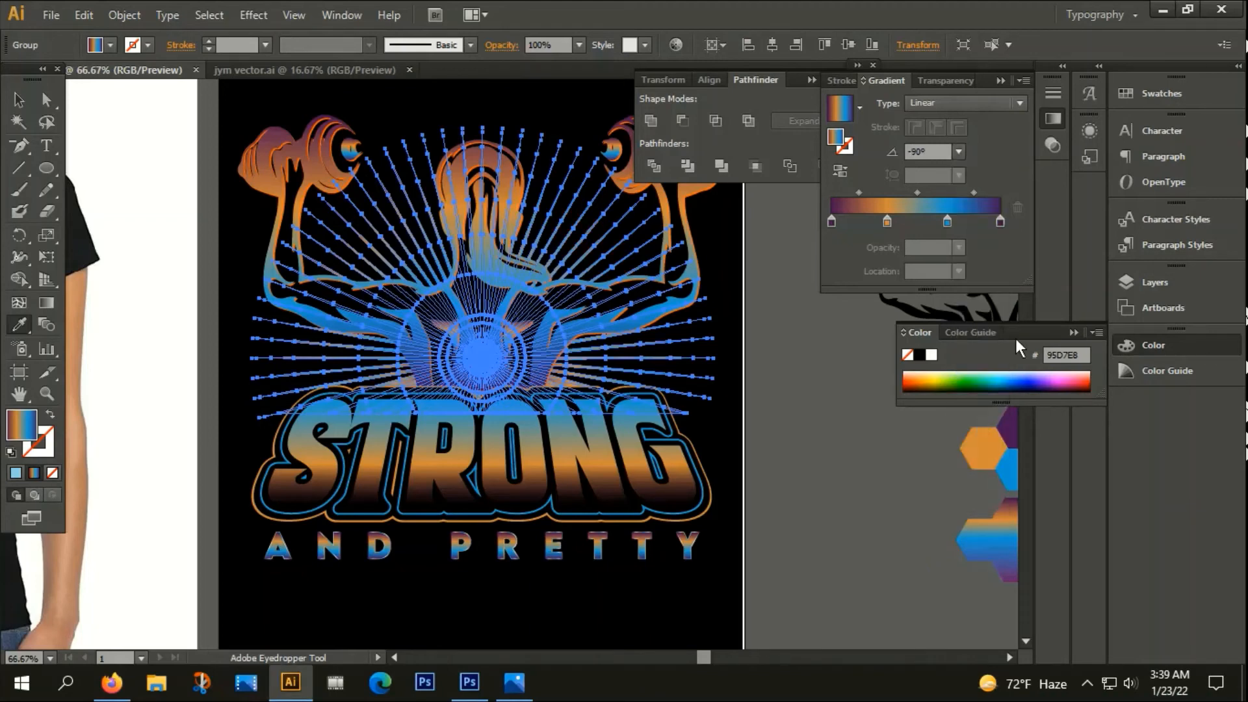
{"action": "left_click", "coordinate": [1019, 104]}
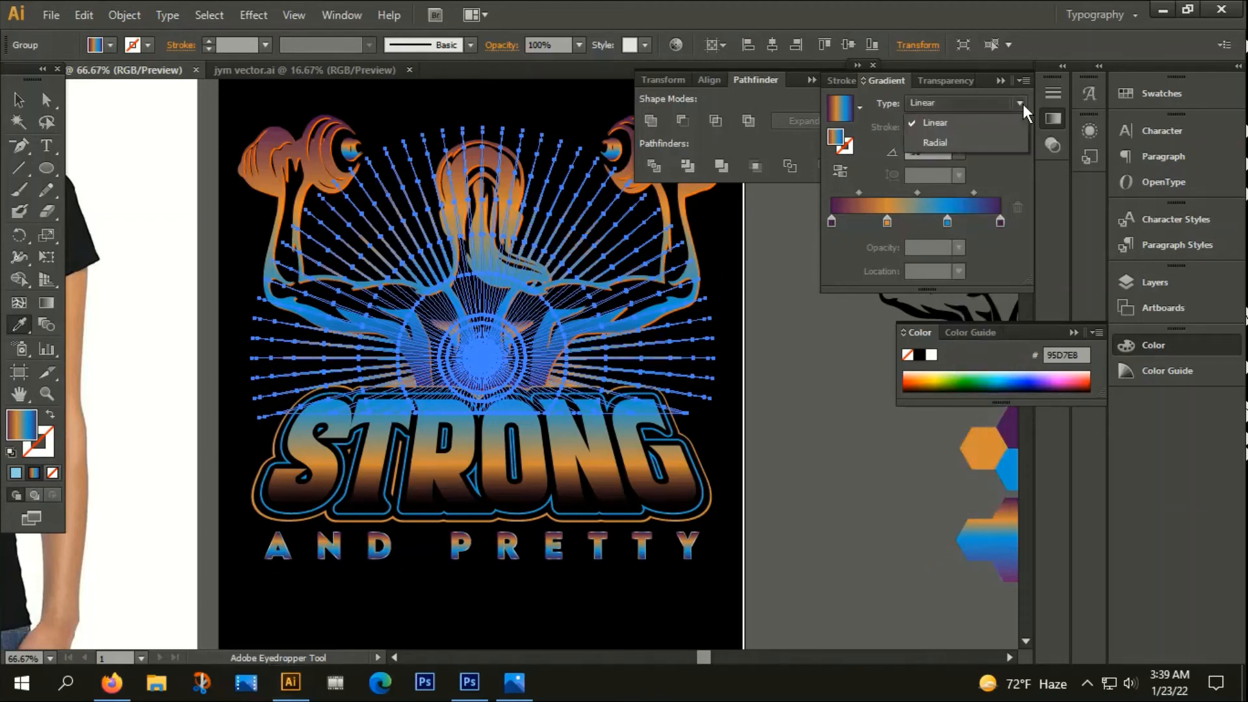
{"action": "left_click", "coordinate": [939, 142]}
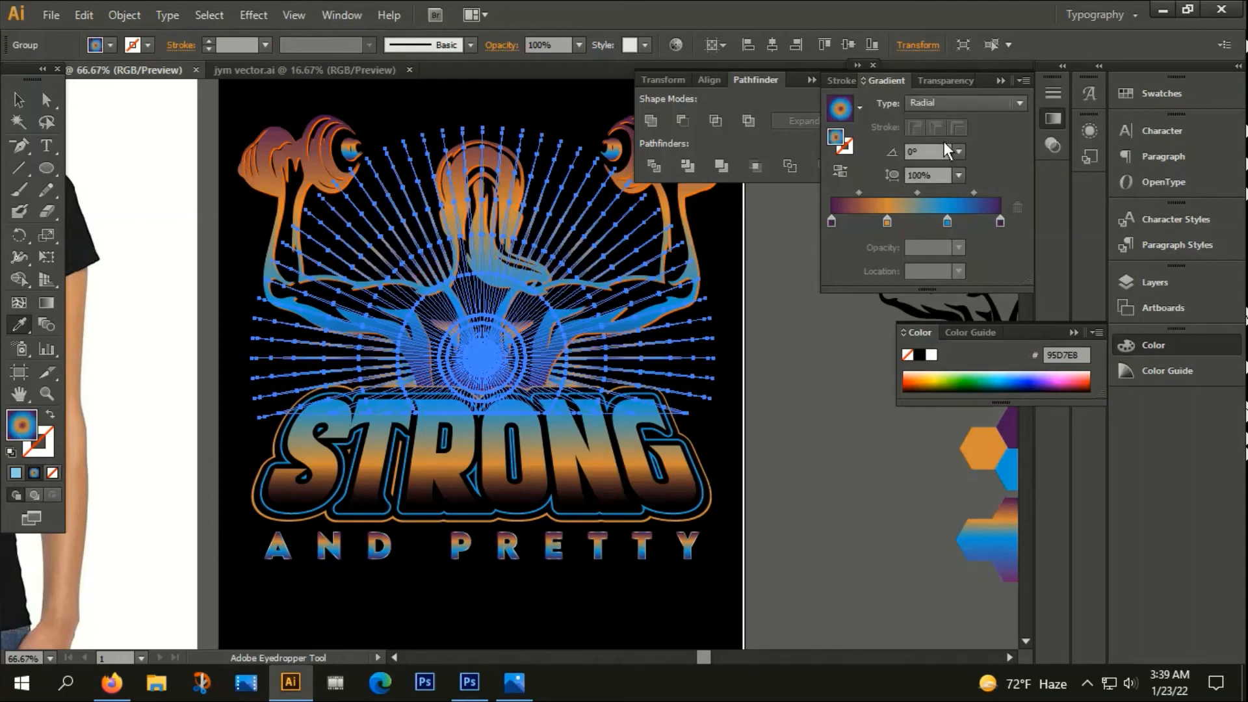
{"action": "left_click", "coordinate": [19, 100]}
{"action": "left_click", "coordinate": [759, 408]}
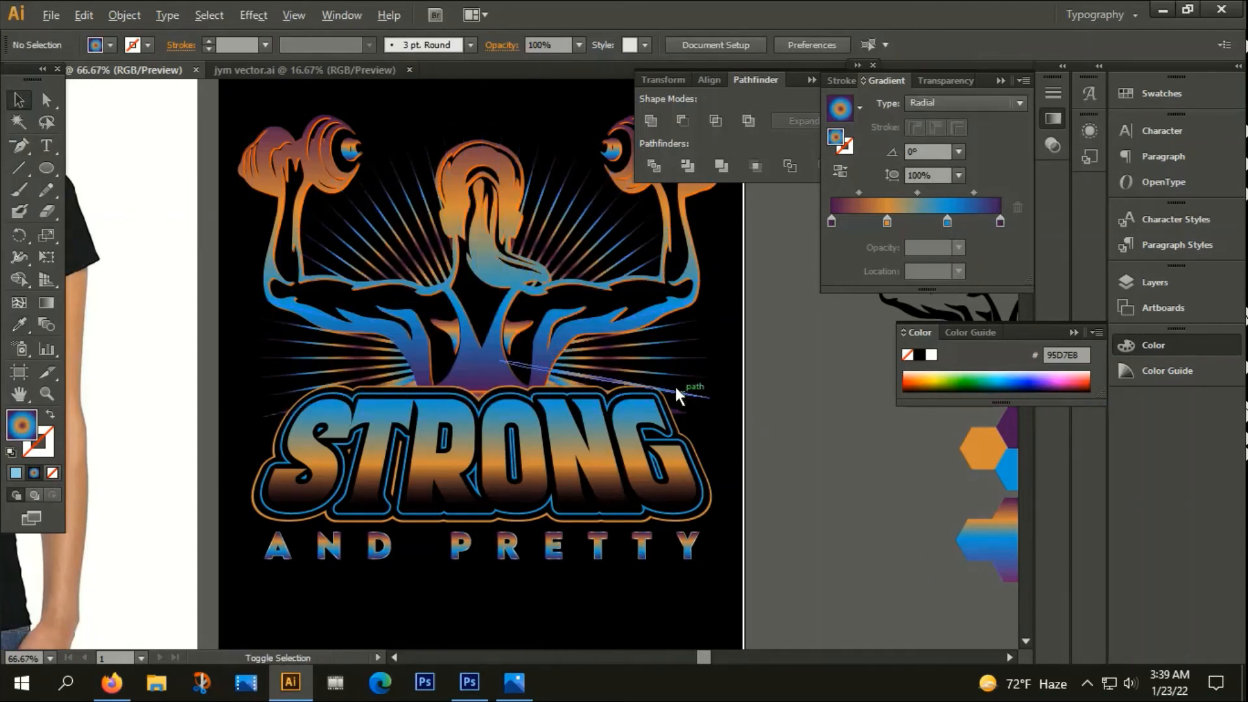
{"action": "scroll", "coordinate": [611, 361], "scroll_direction": "down", "scroll_amount": 1}
{"action": "scroll", "coordinate": [720, 377], "scroll_direction": "down", "scroll_amount": 1}
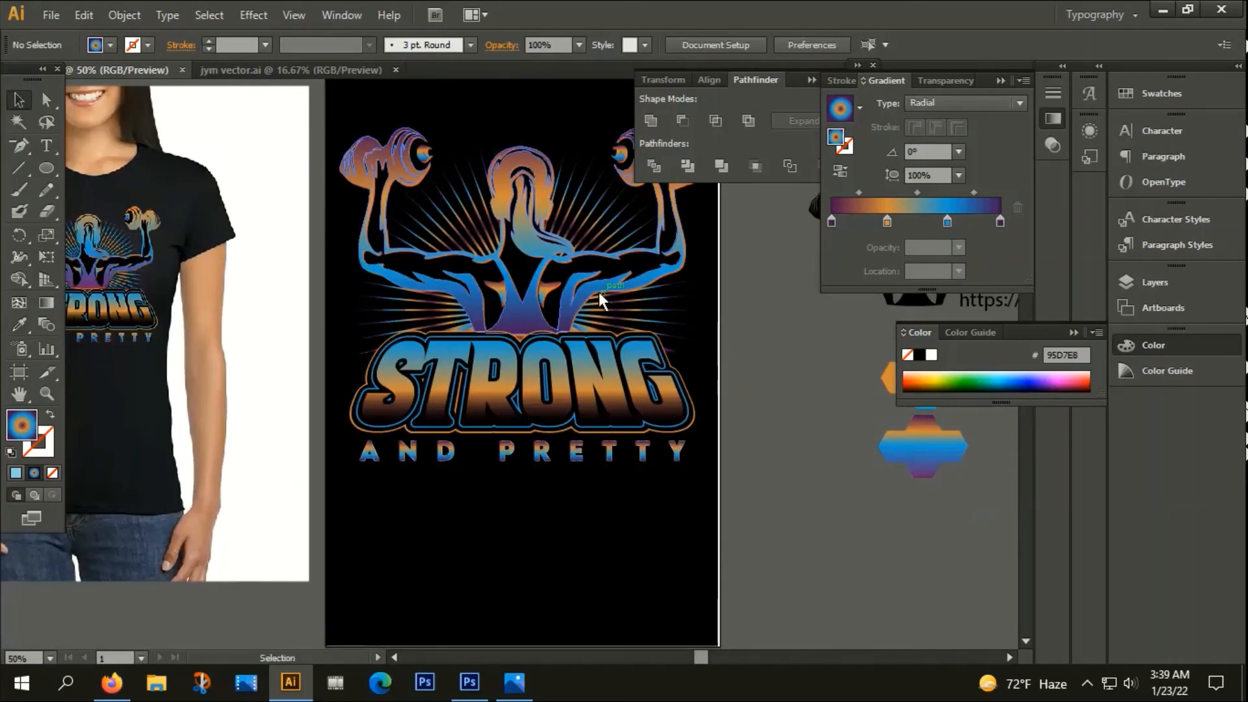
Unite an in-place copy of the weightlifter into a single silhouette and fill it with color 000202.
{"action": "left_click", "coordinate": [522, 280]}
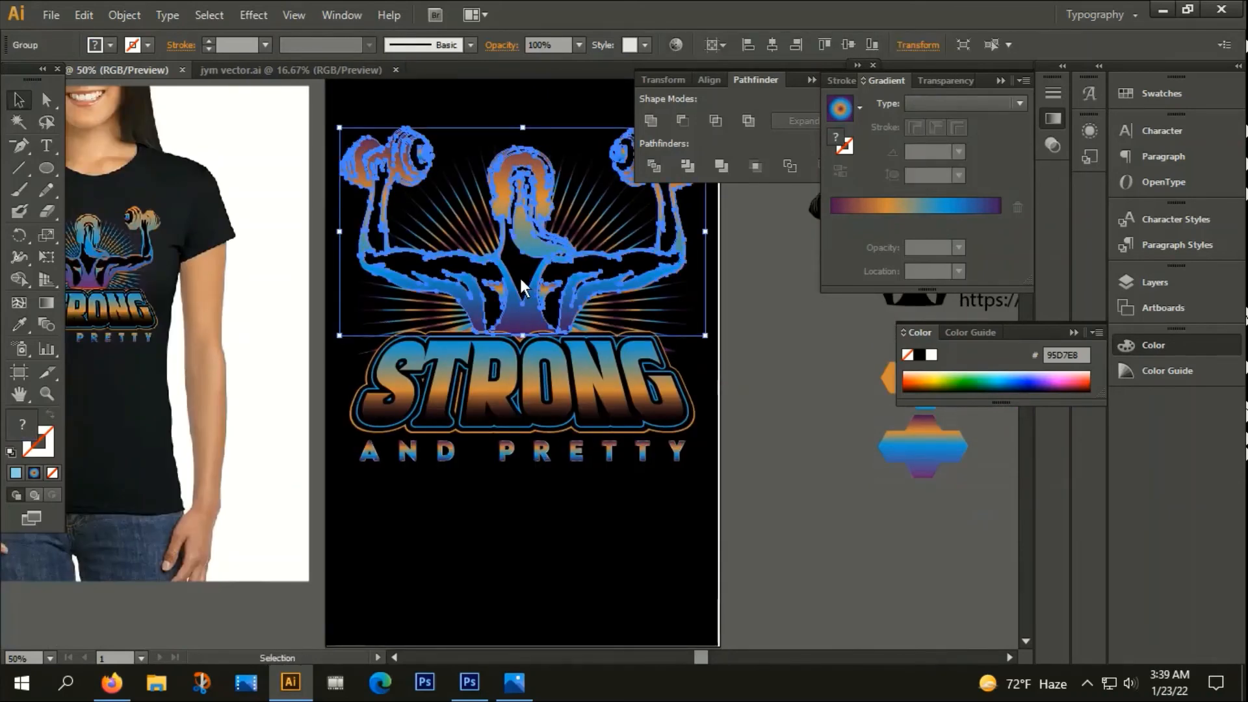
{"action": "left_click", "coordinate": [652, 122]}
{"action": "double_click", "coordinate": [21, 426]}
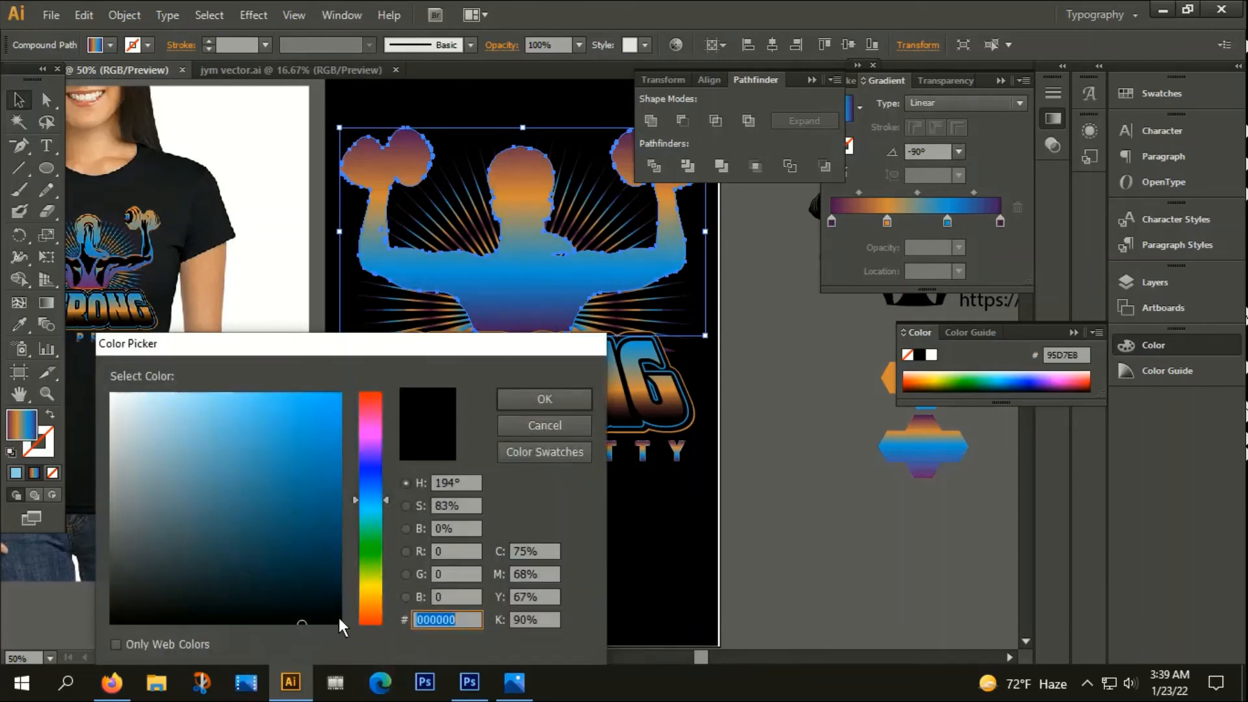
{"action": "type", "text": "000202"}
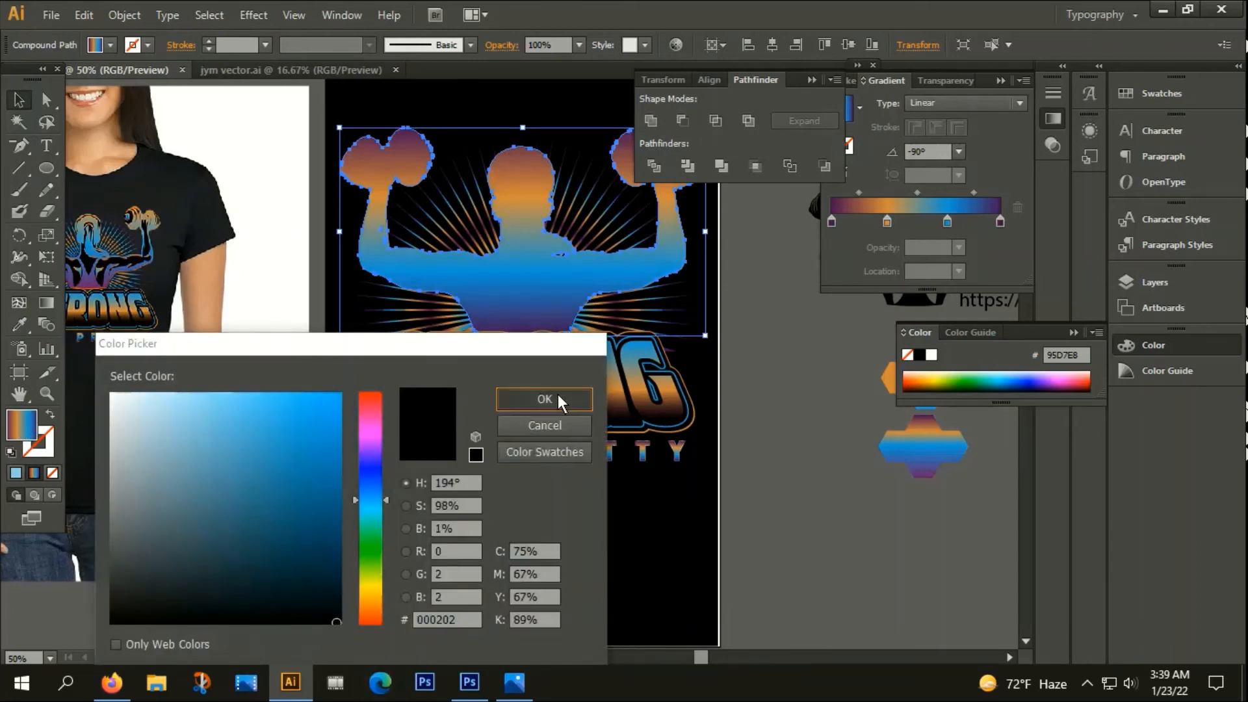
{"action": "left_click", "coordinate": [556, 393]}
Offset the black silhouette's path by 5 px with round joins and unite the result into one shape.
{"action": "left_click", "coordinate": [122, 15]}
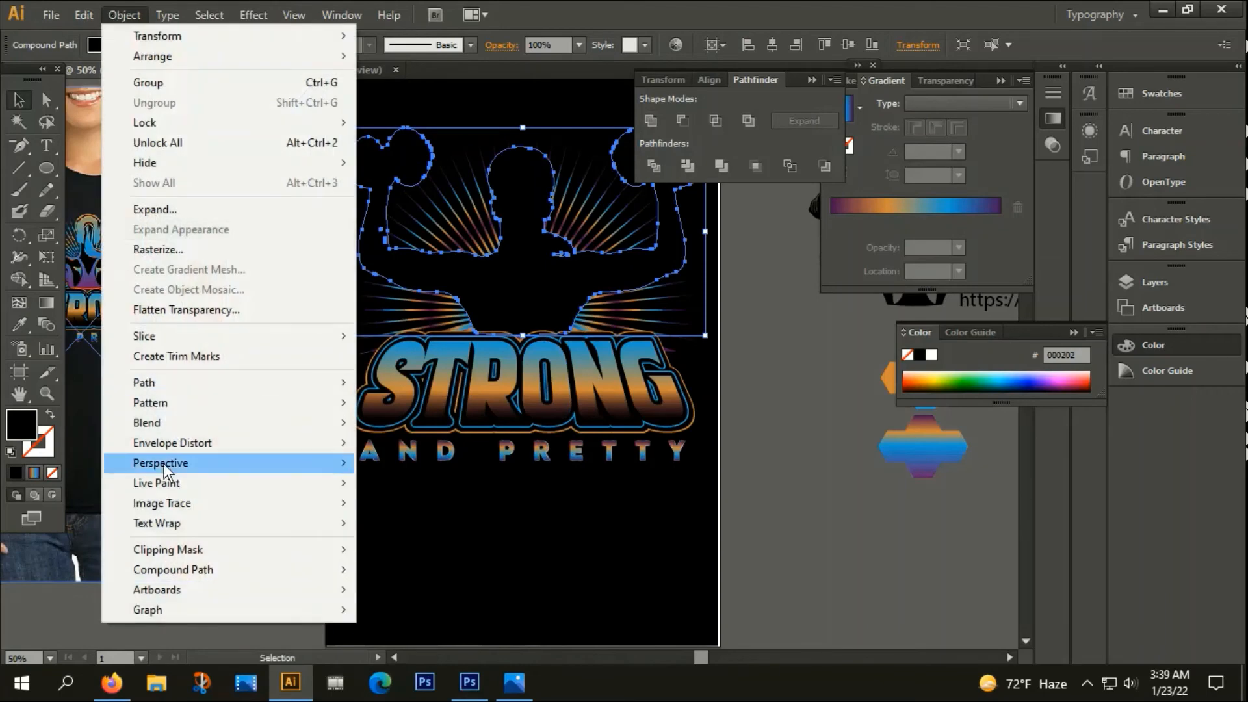
{"action": "mouse_move", "coordinate": [153, 383]}
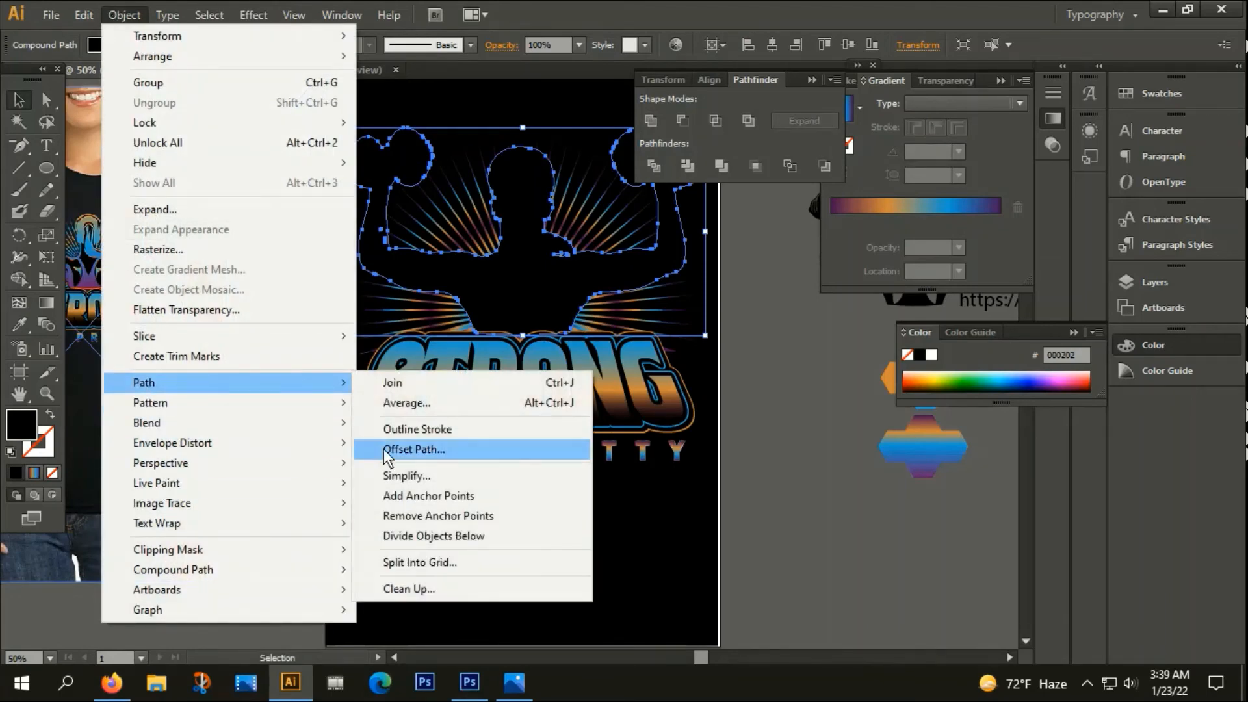
{"action": "left_click", "coordinate": [384, 448]}
{"action": "type", "text": "5PX"}
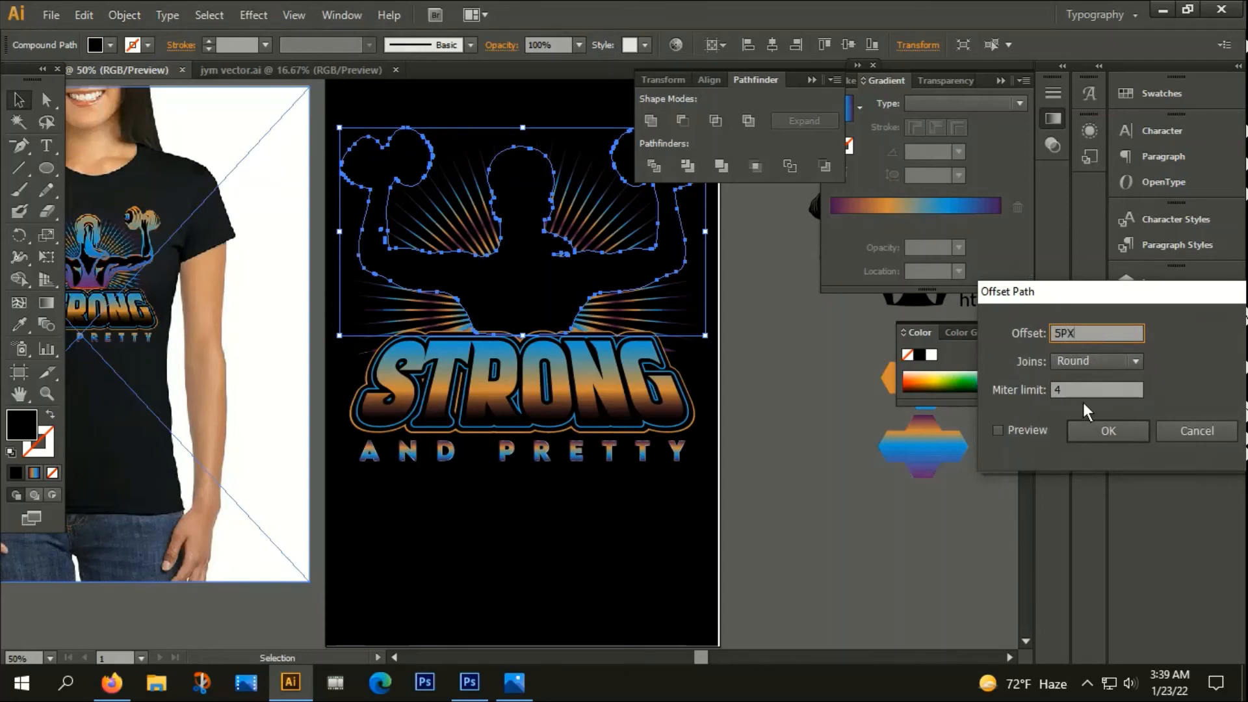
{"action": "left_click", "coordinate": [1112, 432]}
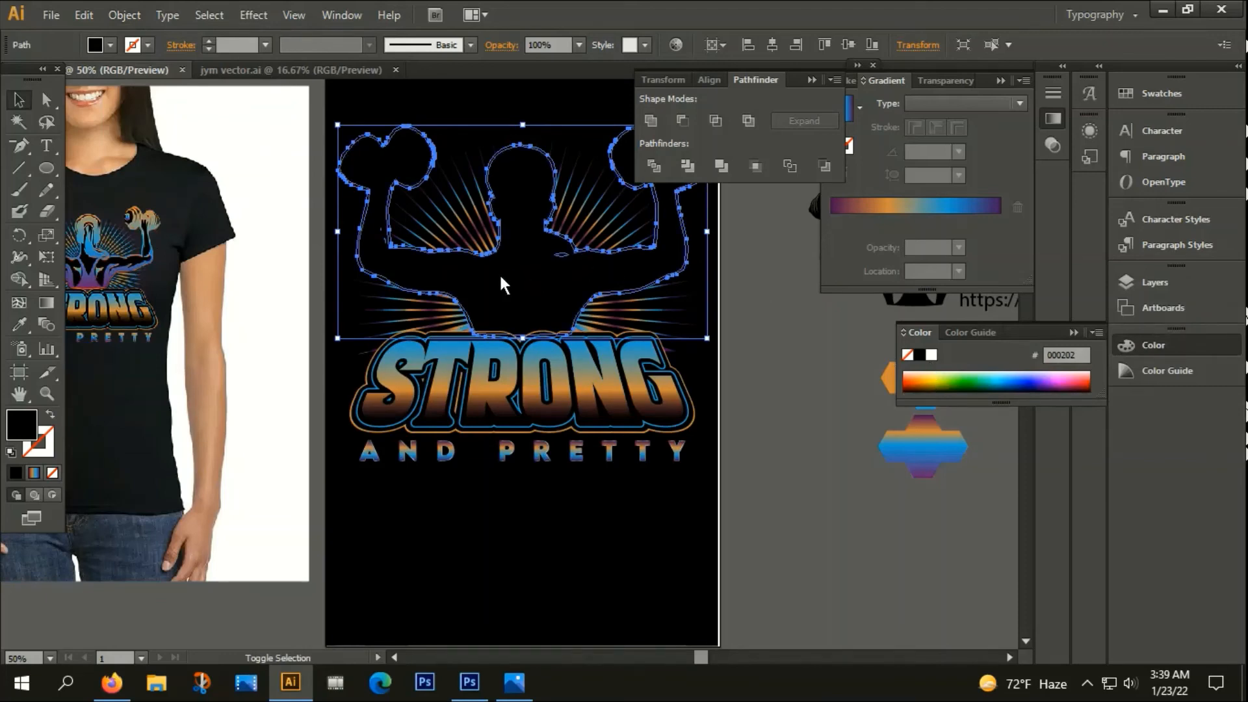
{"action": "left_click", "coordinate": [651, 121]}
Cut the enlarged silhouette and paste it in place into a new opacity mask on the ray group, with Clip off.
{"action": "key", "text": "Delete"}
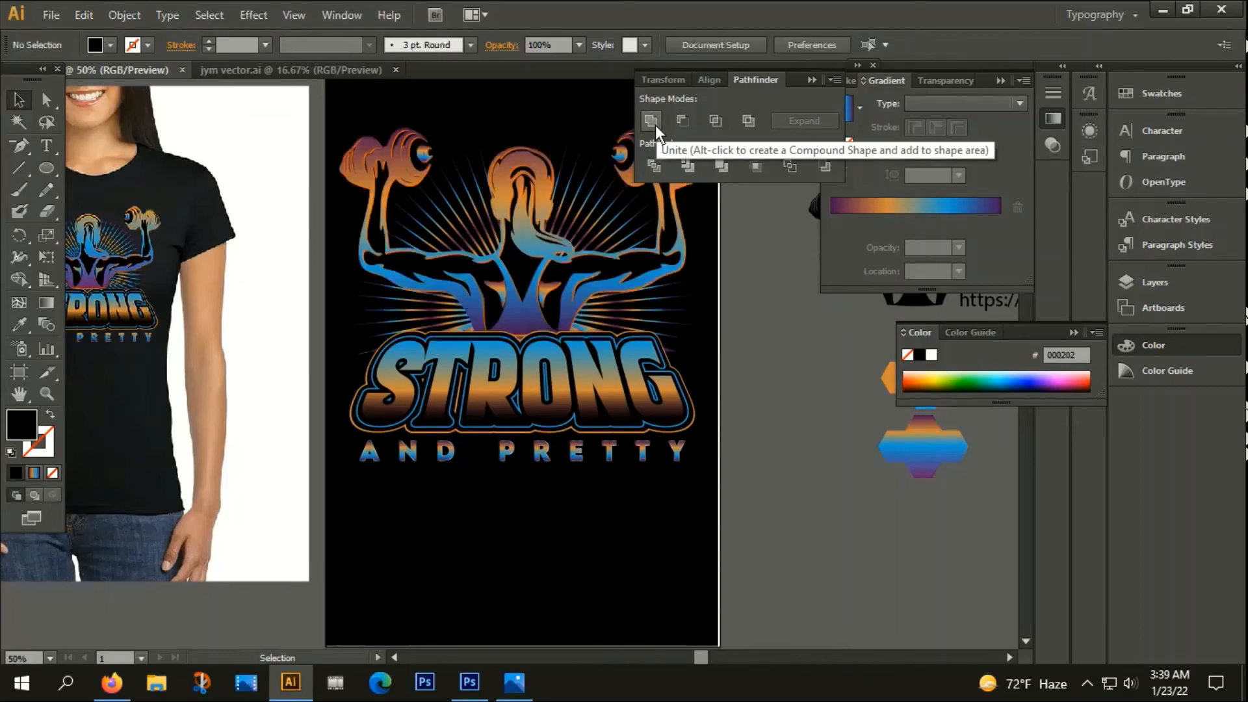
{"action": "left_click", "coordinate": [572, 190]}
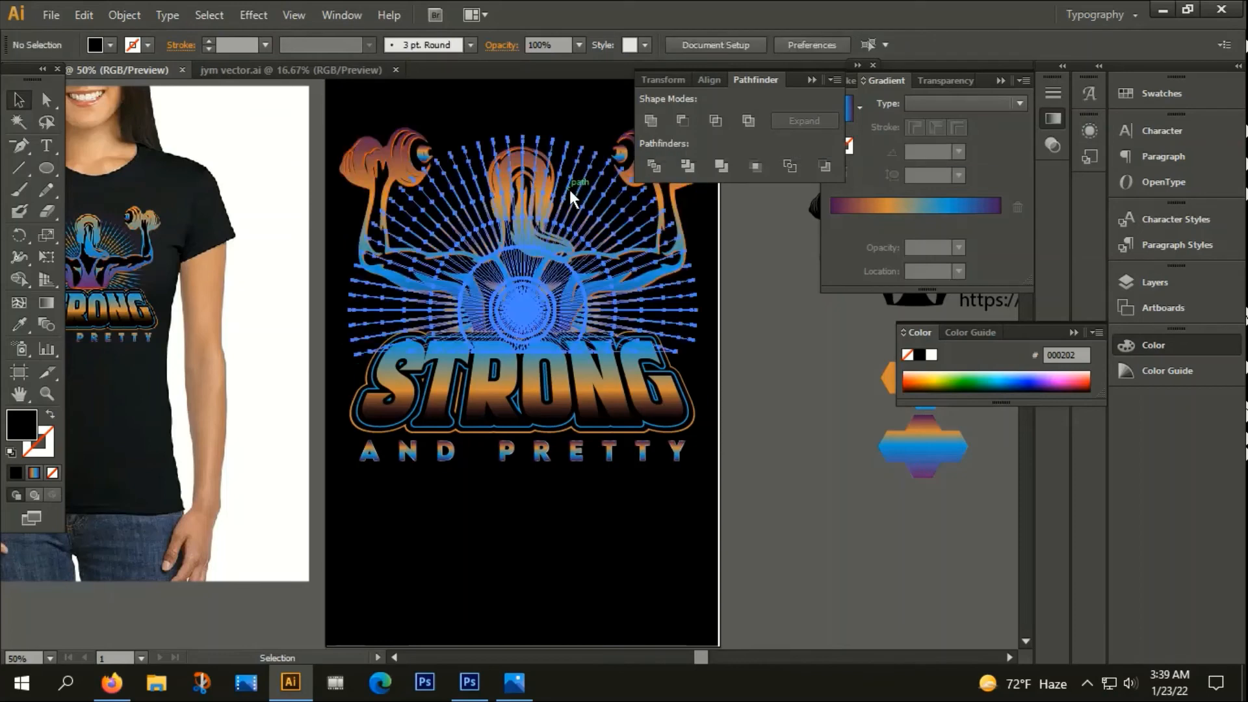
{"action": "left_click", "coordinate": [809, 79]}
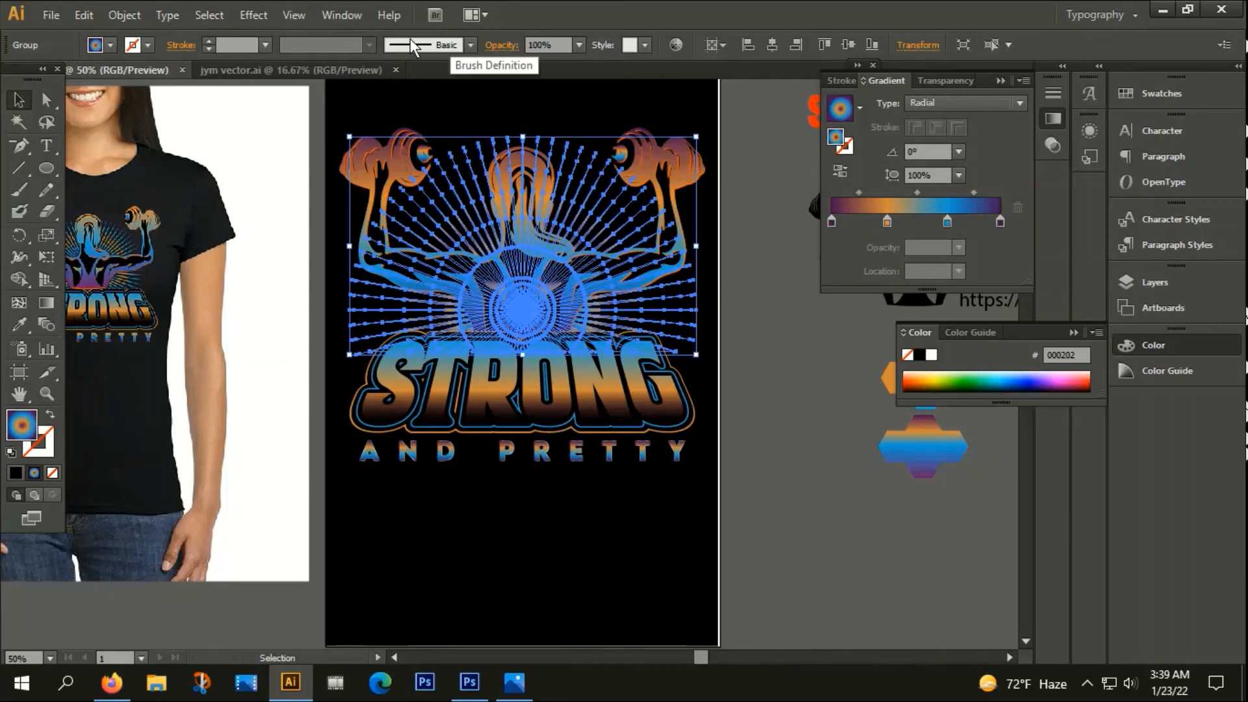
{"action": "left_click", "coordinate": [339, 15]}
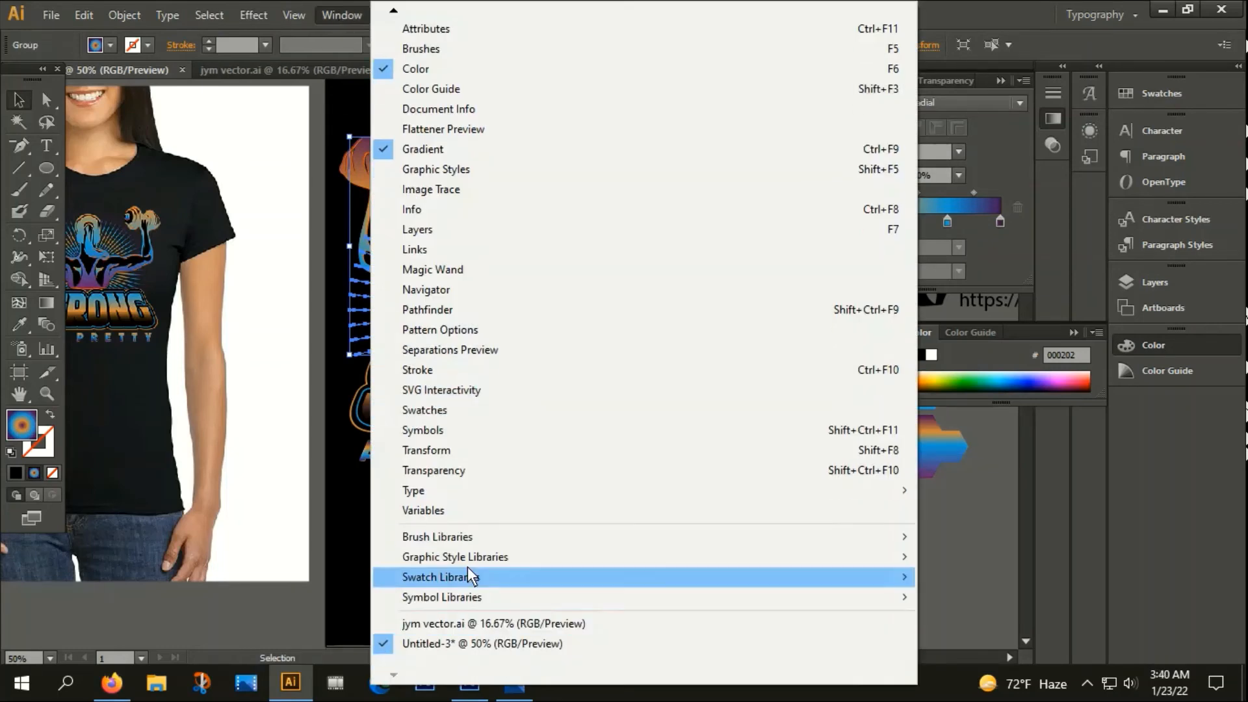
{"action": "left_click", "coordinate": [448, 472]}
{"action": "left_click", "coordinate": [985, 135]}
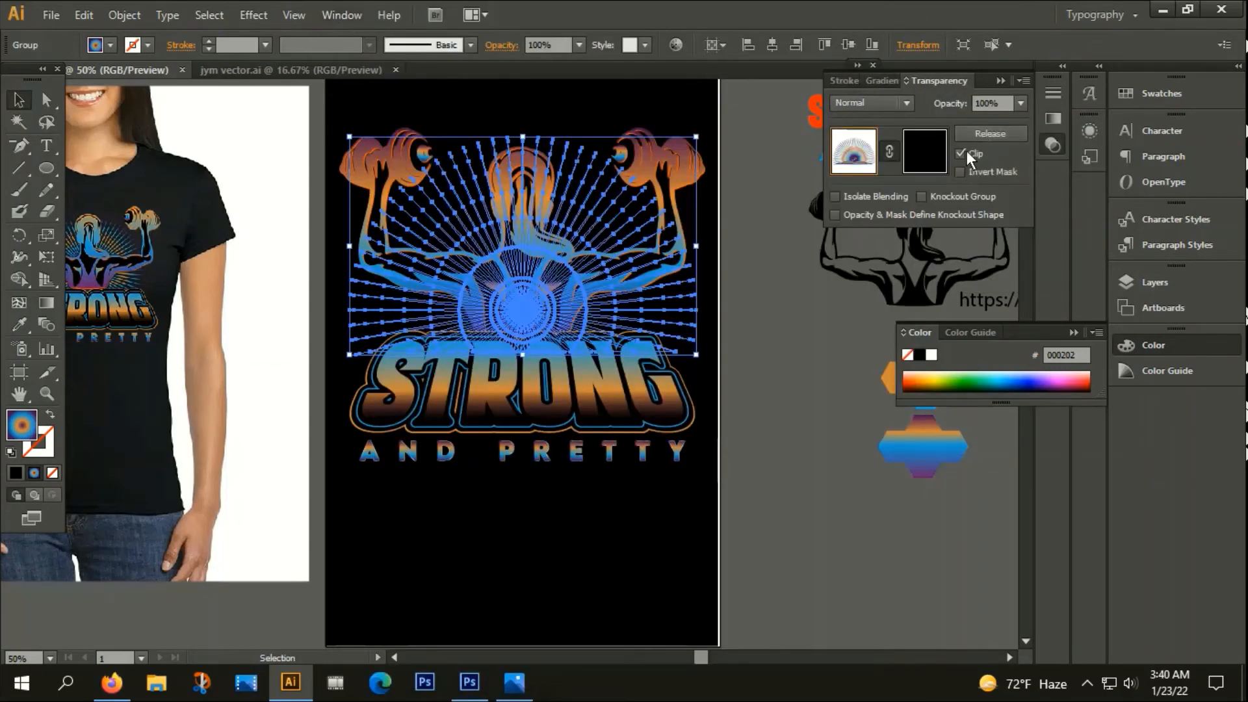
{"action": "left_click", "coordinate": [921, 157]}
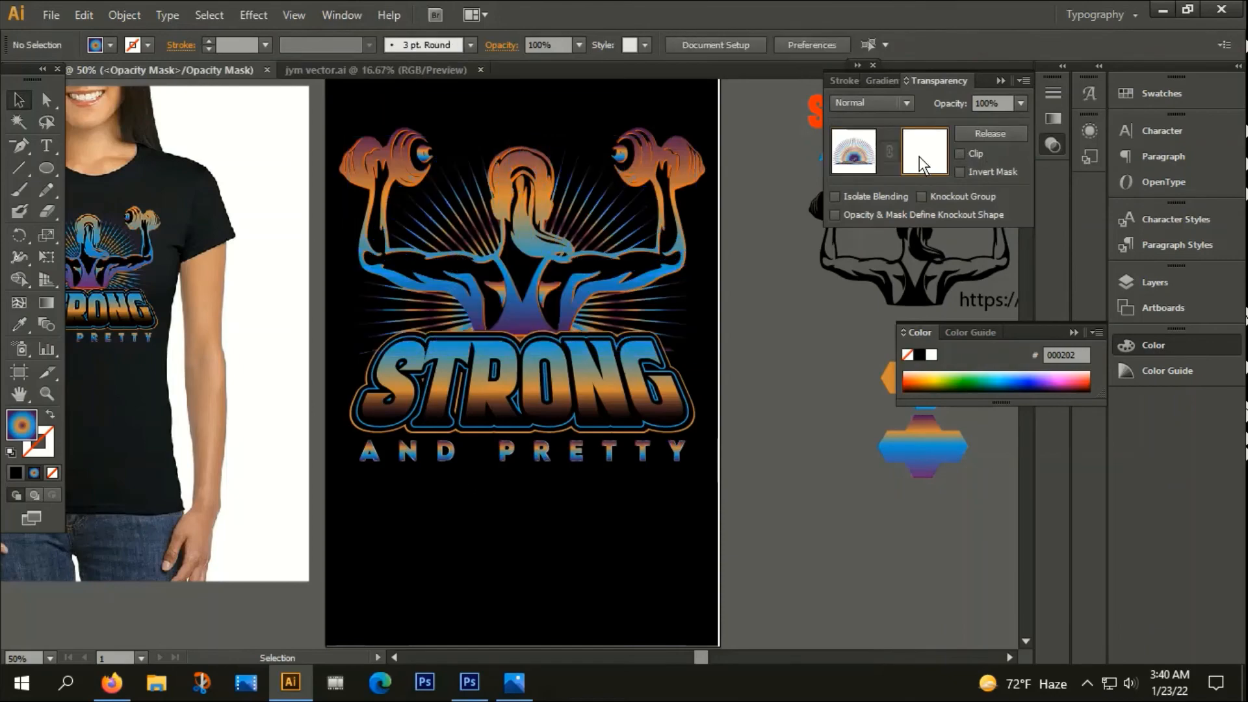
{"action": "key", "text": "ctrl+f"}
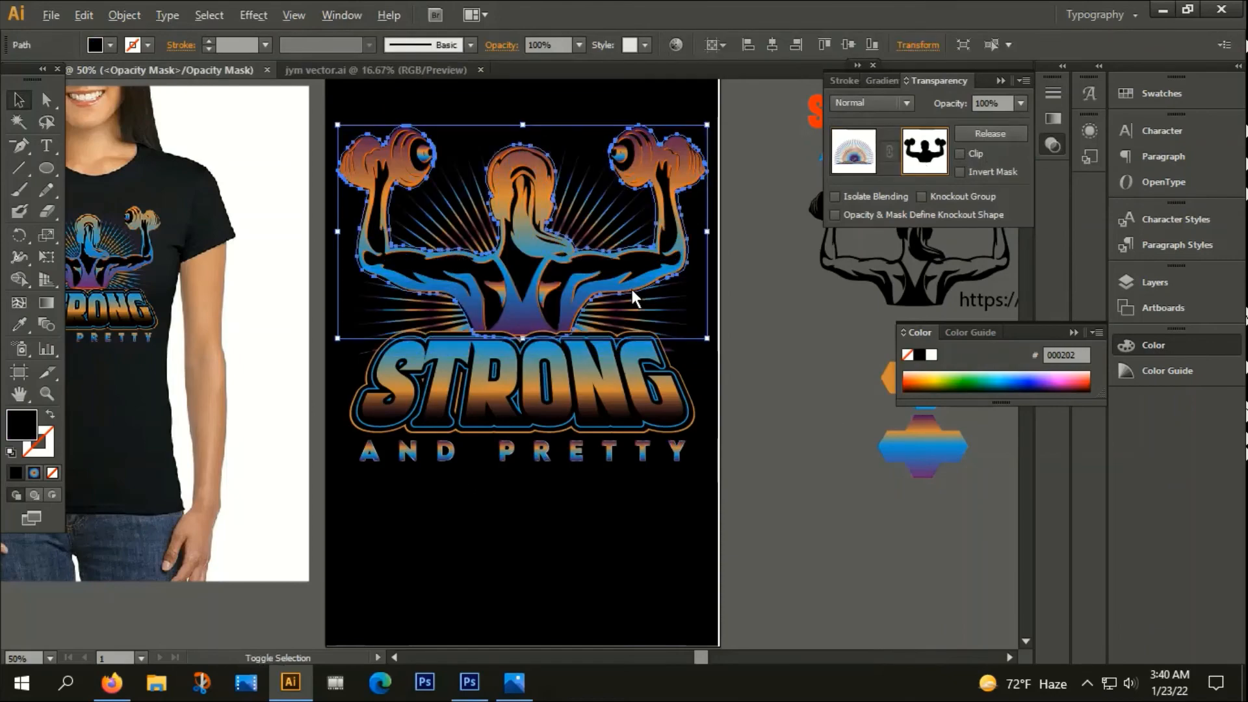
Examine the masked gap between the rays and the weightlifter, and compare the design with the T-shirt reference.
{"action": "scroll", "coordinate": [572, 233], "scroll_direction": "up", "scroll_amount": 5}
{"action": "scroll", "coordinate": [554, 252], "scroll_direction": "down", "scroll_amount": 5}
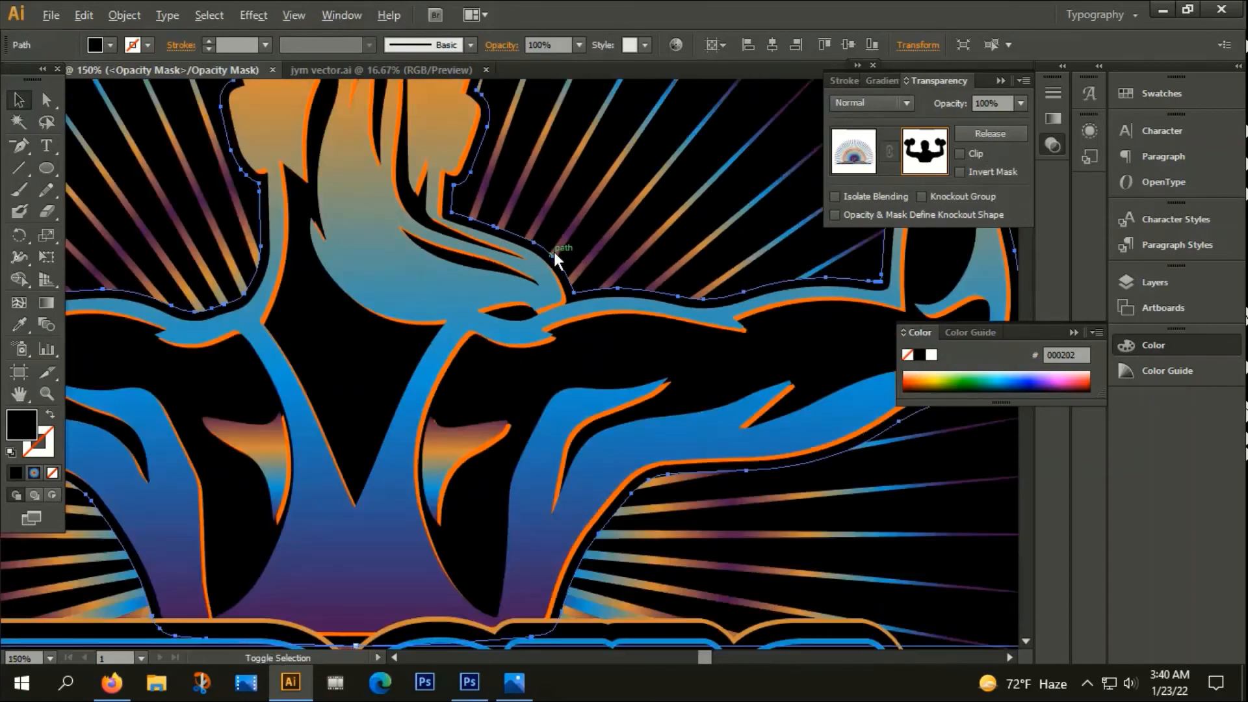
{"action": "left_click", "coordinate": [743, 411]}
{"action": "scroll", "coordinate": [736, 411], "scroll_direction": "down", "scroll_amount": 1}
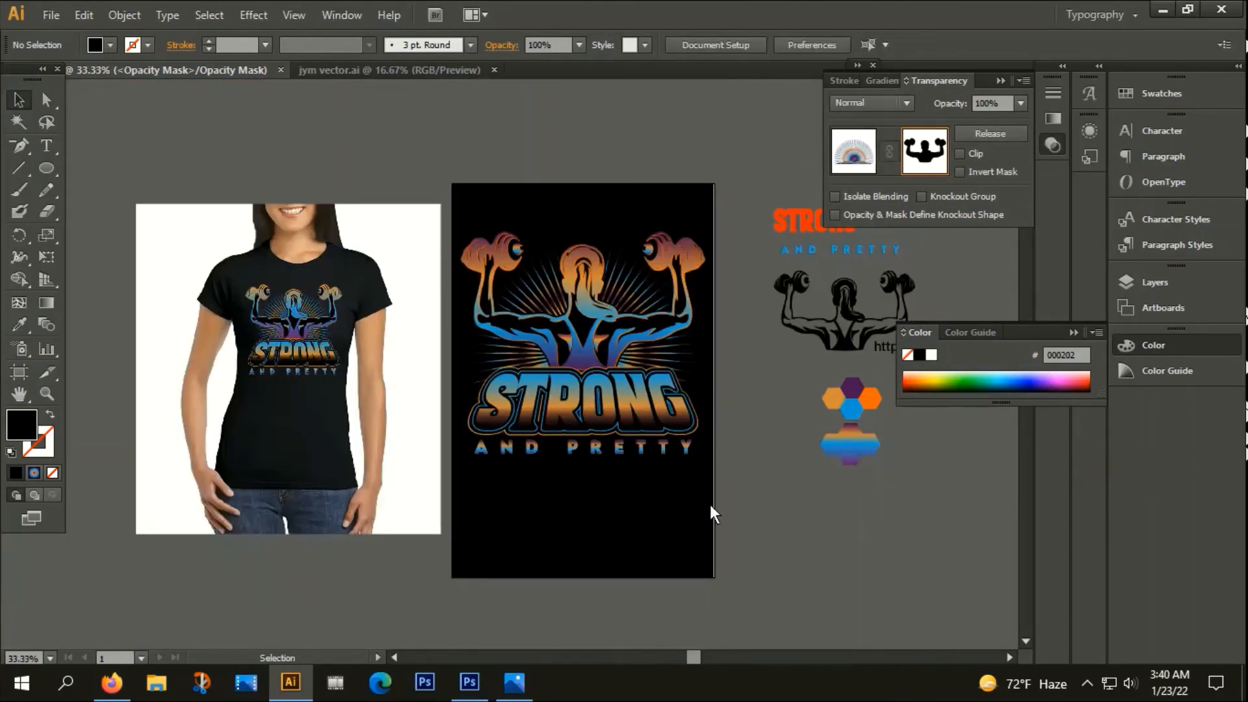
{"action": "scroll", "coordinate": [322, 383], "scroll_direction": "up", "scroll_amount": 2}
{"action": "scroll", "coordinate": [319, 374], "scroll_direction": "down", "scroll_amount": 2}
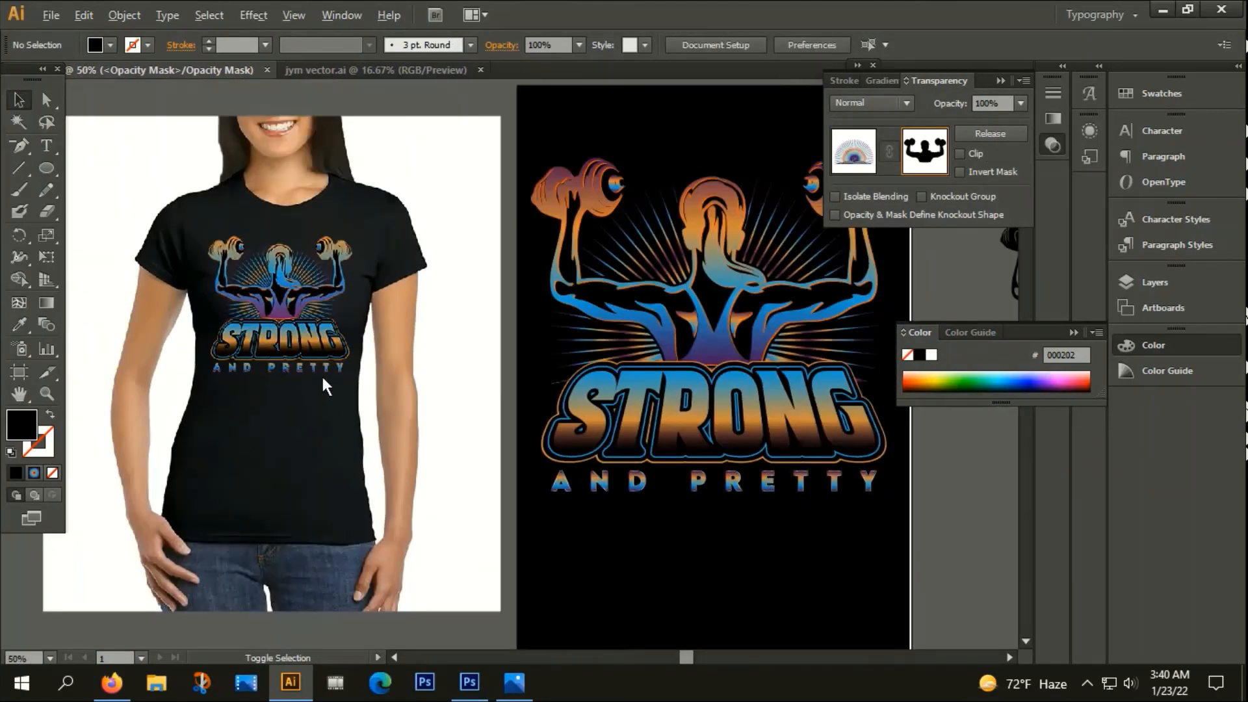
{"action": "scroll", "coordinate": [329, 374], "scroll_direction": "down", "scroll_amount": 1}
Leave opacity mask editing, return to the regular artwork and clear the selection.
{"action": "left_click_drag", "start_coordinate": [425, 210], "coordinate": [595, 470]}
{"action": "right_click", "coordinate": [575, 346]}
{"action": "left_click", "coordinate": [468, 513]}
{"action": "left_click", "coordinate": [849, 137]}
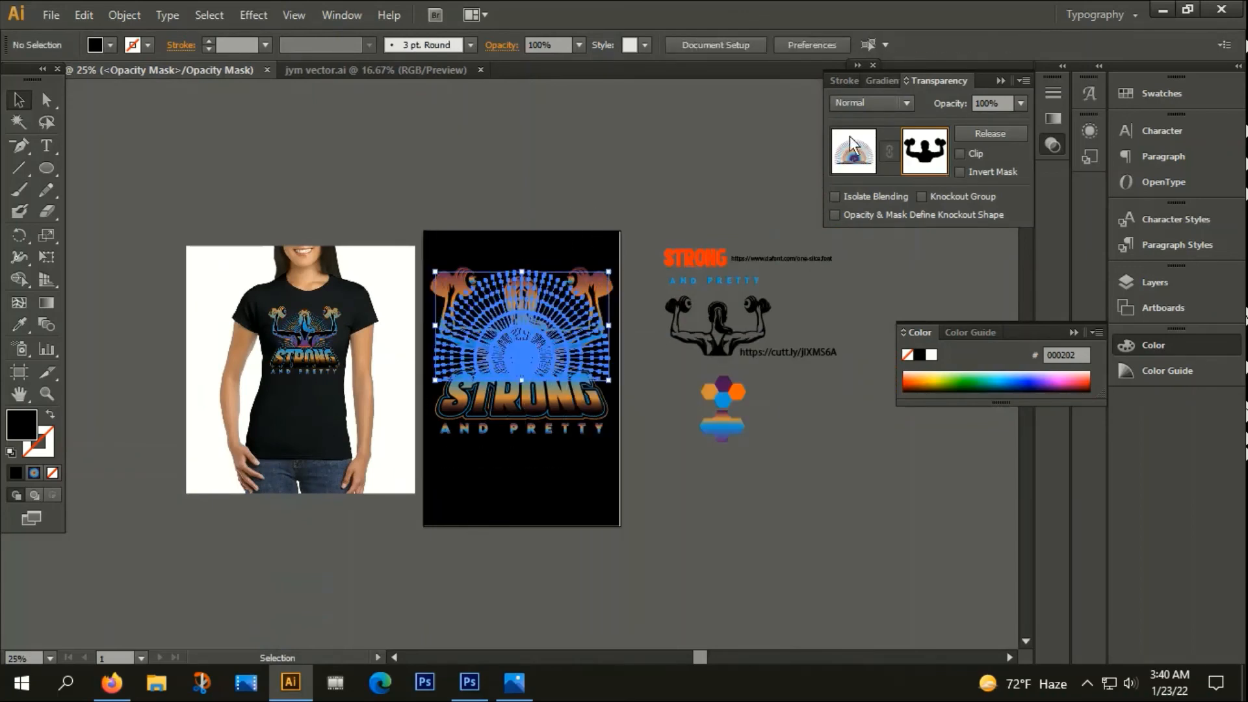
{"action": "left_click", "coordinate": [806, 542]}
Move the T-shirt reference photo farther from the artboard and group the weightlifter, rays and lettering together.
{"action": "left_click_drag", "start_coordinate": [412, 220], "coordinate": [626, 466]}
{"action": "left_click_drag", "start_coordinate": [340, 403], "coordinate": [235, 403]}
{"action": "left_click_drag", "start_coordinate": [418, 238], "coordinate": [611, 480]}
{"action": "right_click", "coordinate": [545, 314]}
{"action": "left_click", "coordinate": [594, 418]}
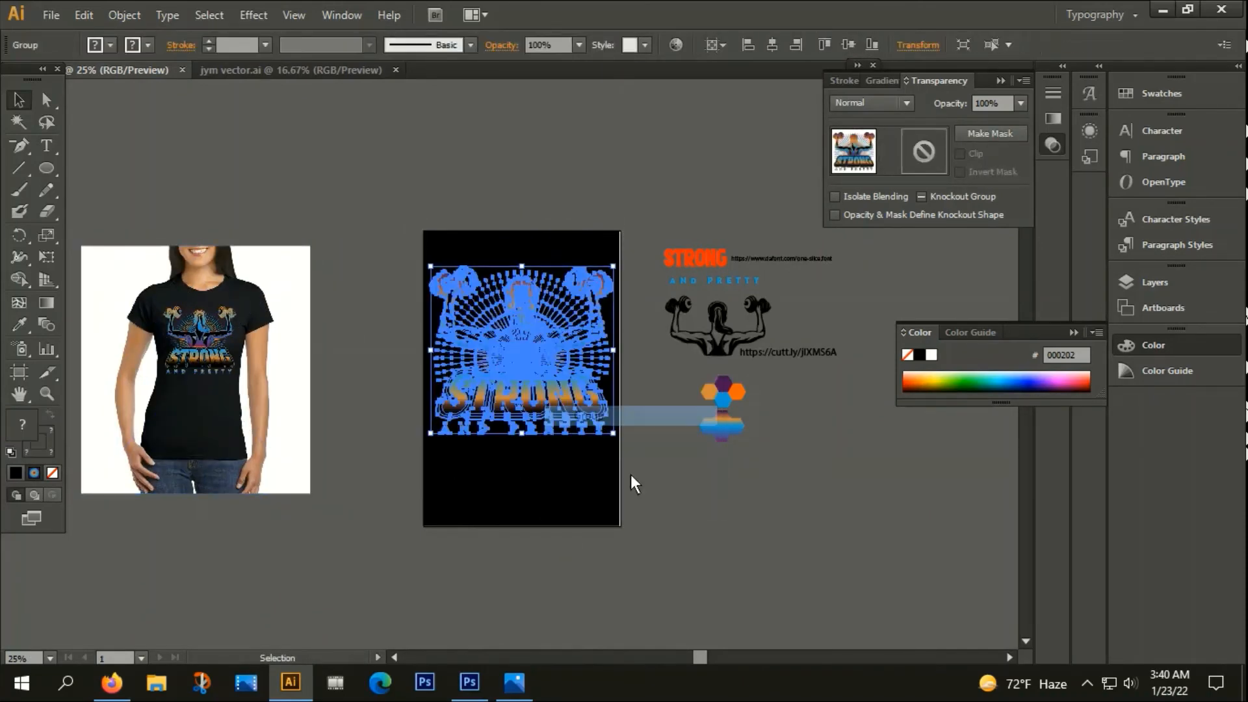
Clear the selection and delete the black background rectangle behind the Strong and Pretty design.
{"action": "left_click", "coordinate": [634, 485]}
{"action": "scroll", "coordinate": [543, 393], "scroll_direction": "up", "scroll_amount": 2}
{"action": "scroll", "coordinate": [539, 394], "scroll_direction": "down", "scroll_amount": 8}
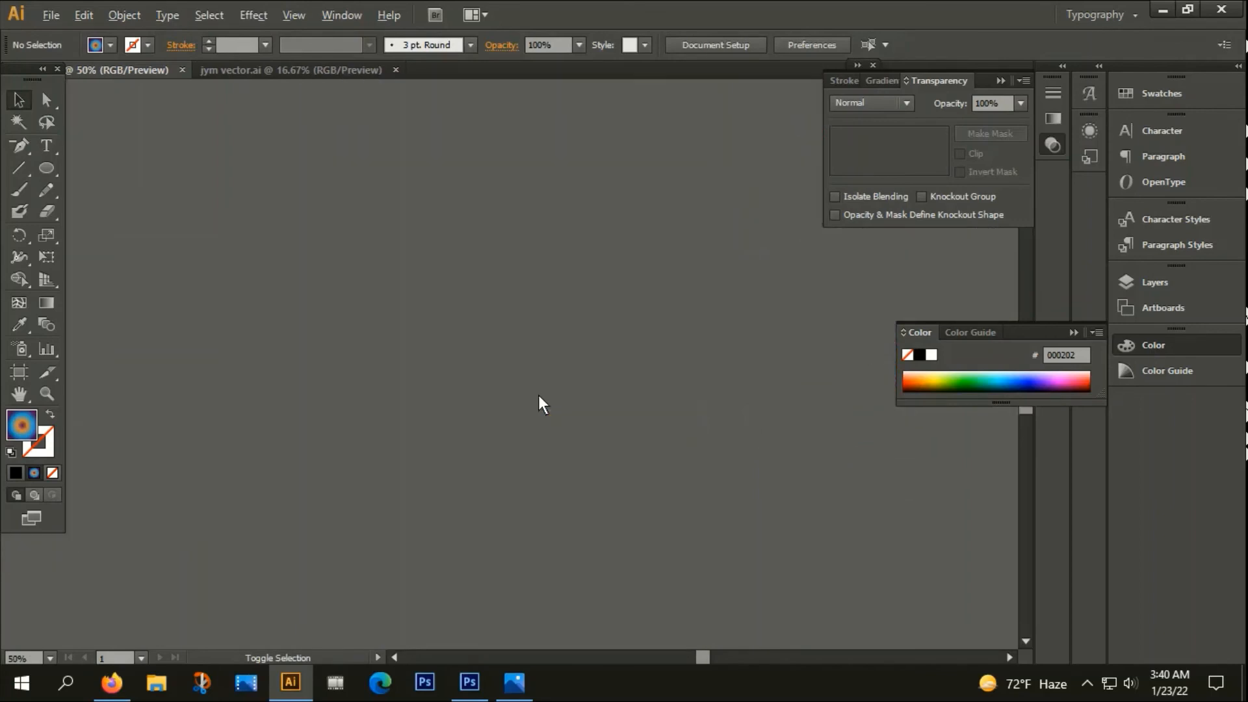
{"action": "scroll", "coordinate": [564, 435], "scroll_direction": "up", "scroll_amount": 6}
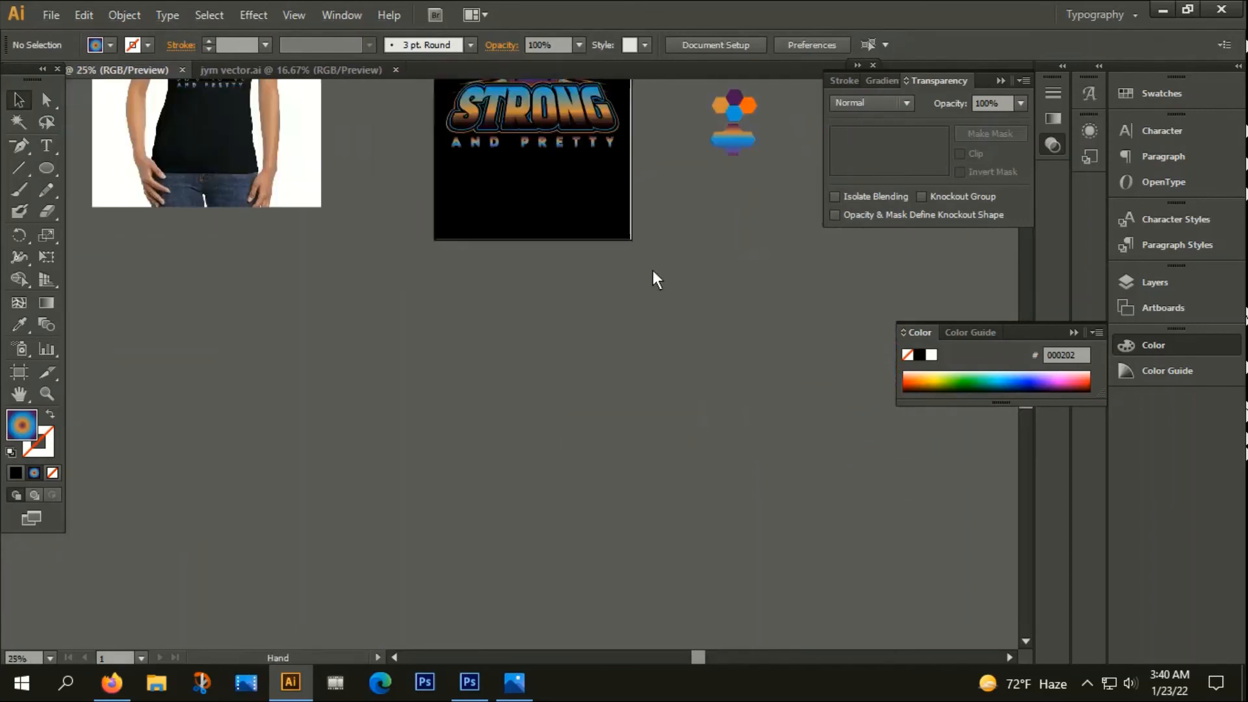
{"action": "scroll", "coordinate": [652, 377], "scroll_direction": "down", "scroll_amount": 1}
{"action": "scroll", "coordinate": [548, 428], "scroll_direction": "up", "scroll_amount": 1}
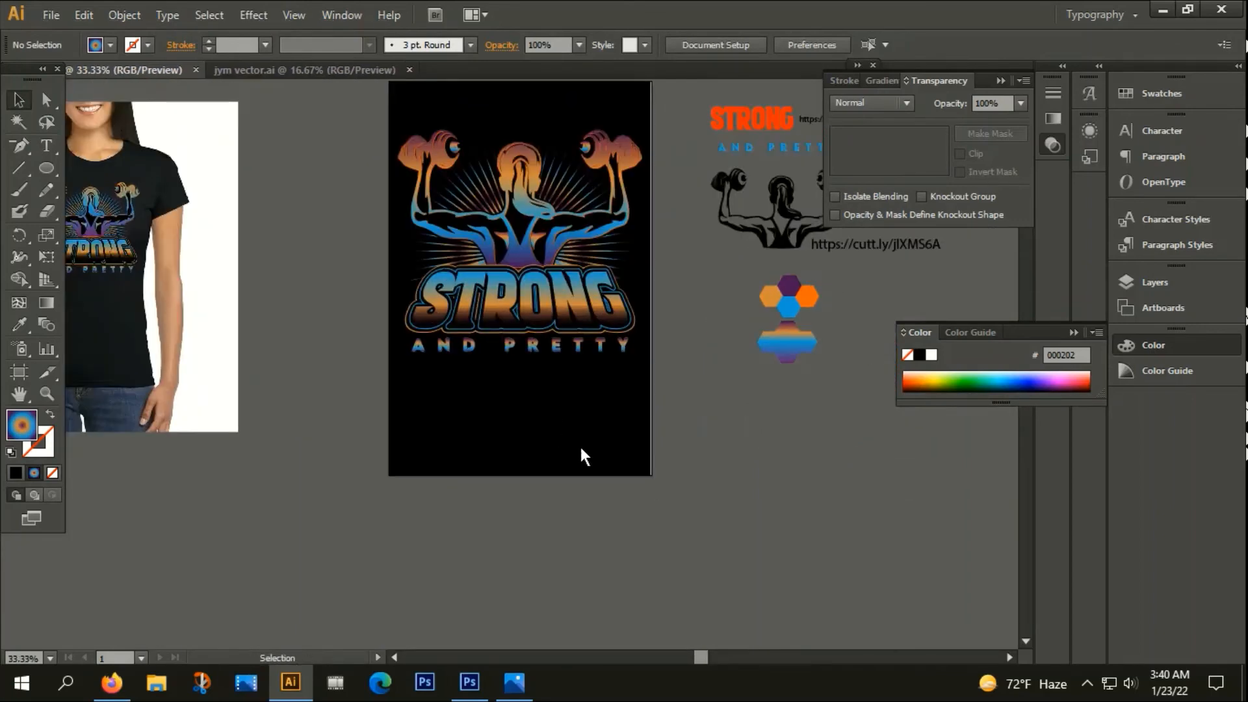
{"action": "scroll", "coordinate": [748, 477], "scroll_direction": "up", "scroll_amount": 2}
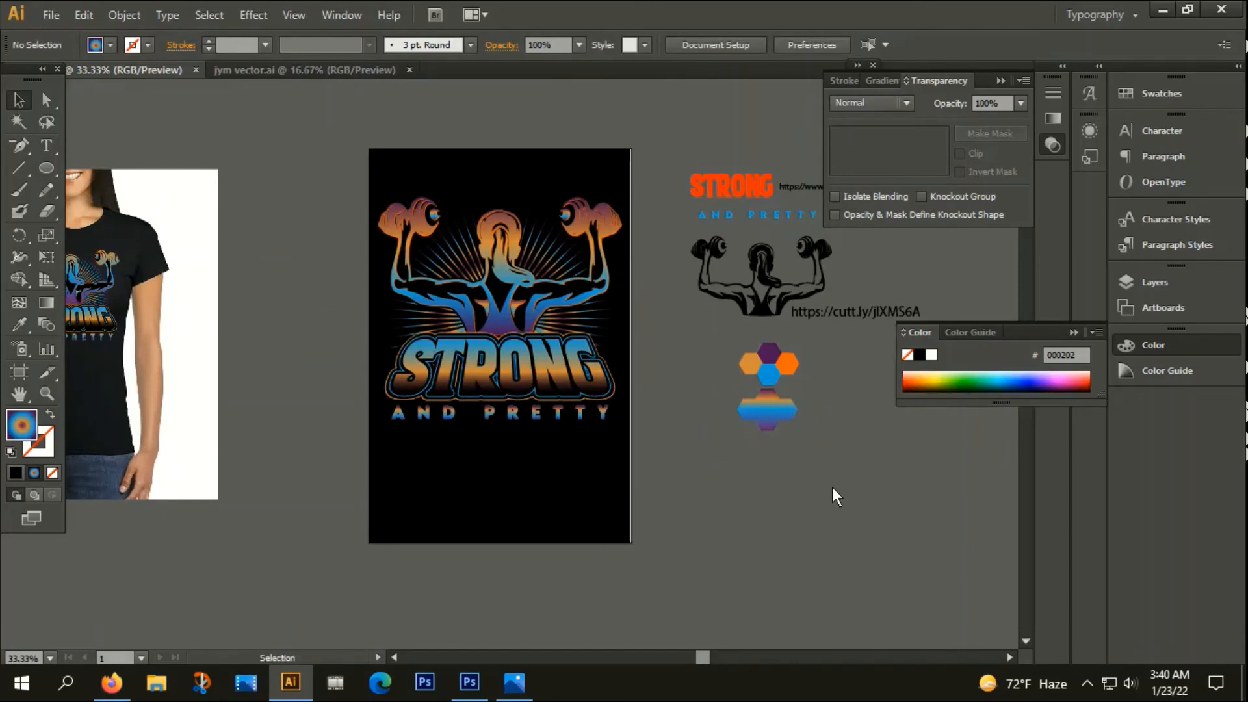
{"action": "left_click", "coordinate": [549, 488]}
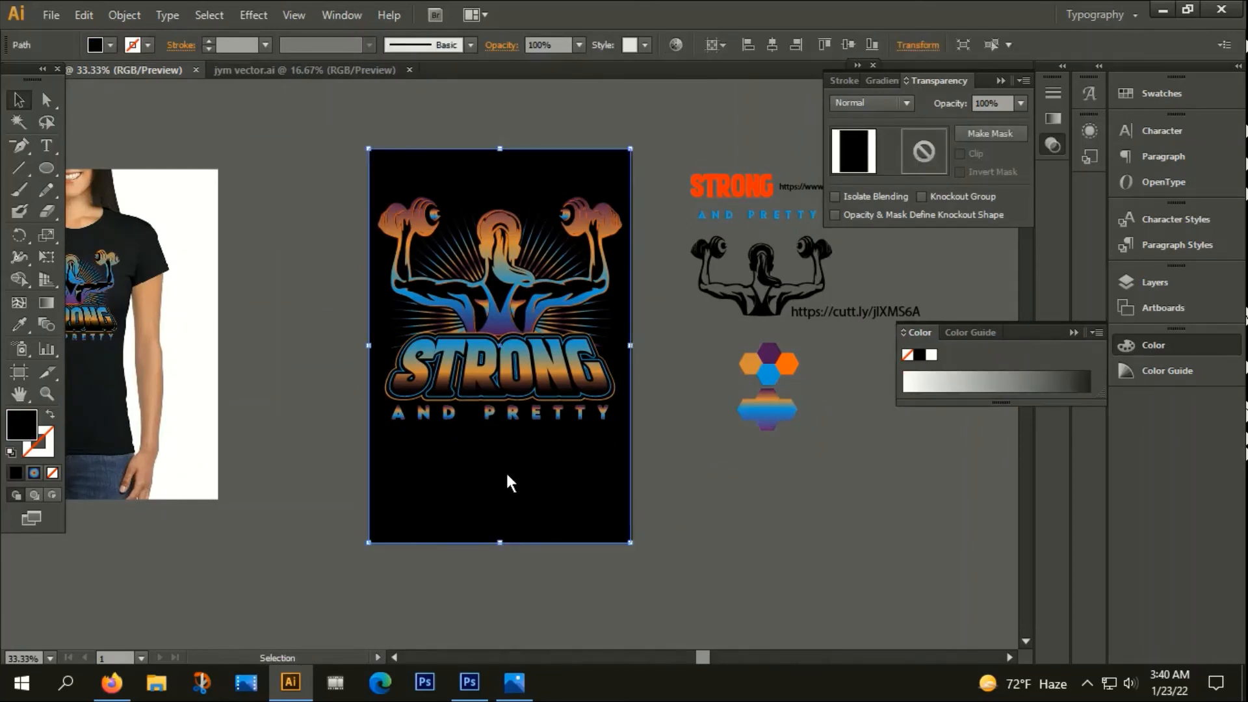
{"action": "left_click_drag", "start_coordinate": [507, 475], "coordinate": [607, 491]}
{"action": "key", "text": "Delete"}
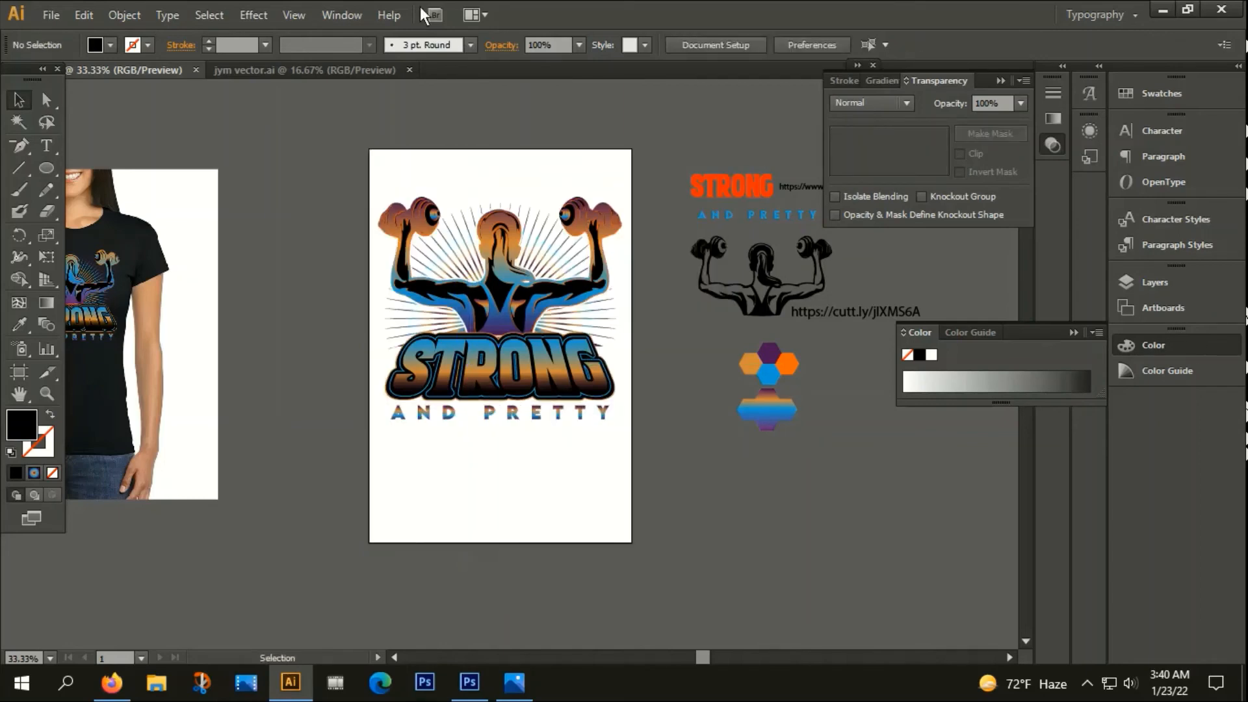
Shorten the artboard from above and below to about 11.79 in high, closely framing the design, and leave artboard editing.
{"action": "left_click", "coordinate": [19, 373]}
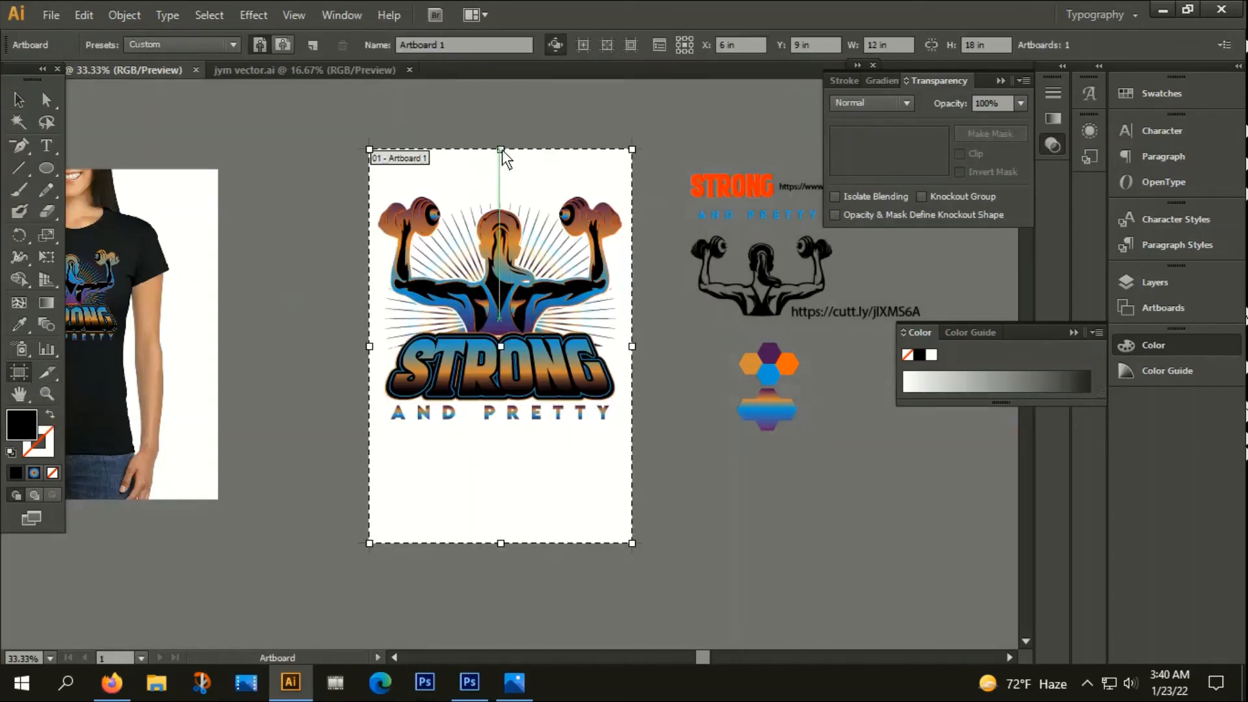
{"action": "left_click_drag", "start_coordinate": [501, 149], "coordinate": [501, 182]}
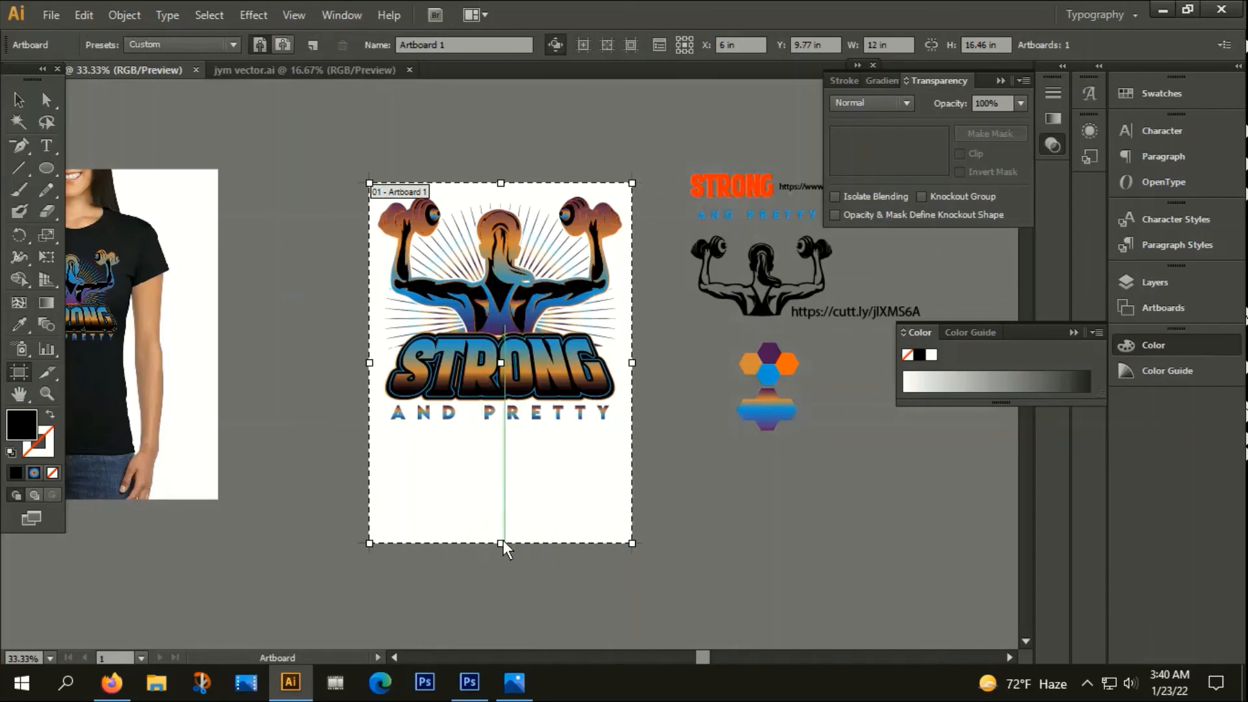
{"action": "left_click_drag", "start_coordinate": [501, 542], "coordinate": [507, 442]}
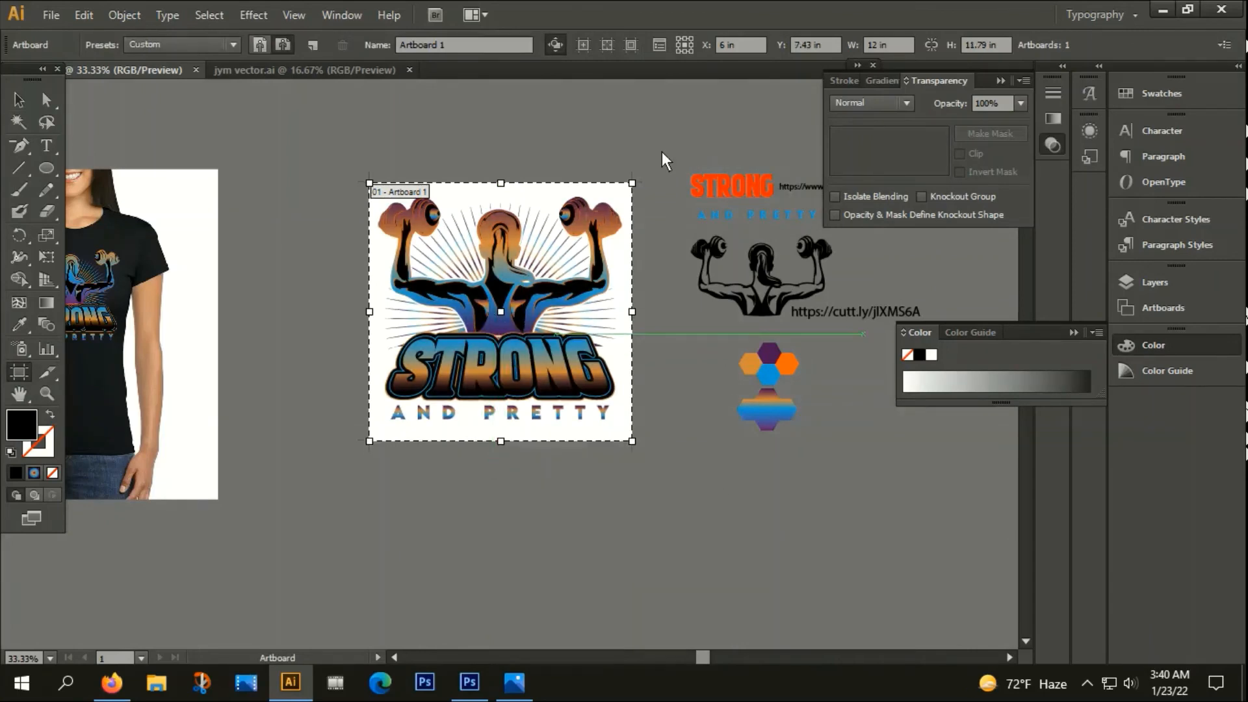
{"action": "left_click", "coordinate": [20, 101]}
Export the artboard as a PNG file named PNG to the VEDIO 4 folder in Videos, with Use Artboards enabled for all artboards.
{"action": "left_click", "coordinate": [52, 17]}
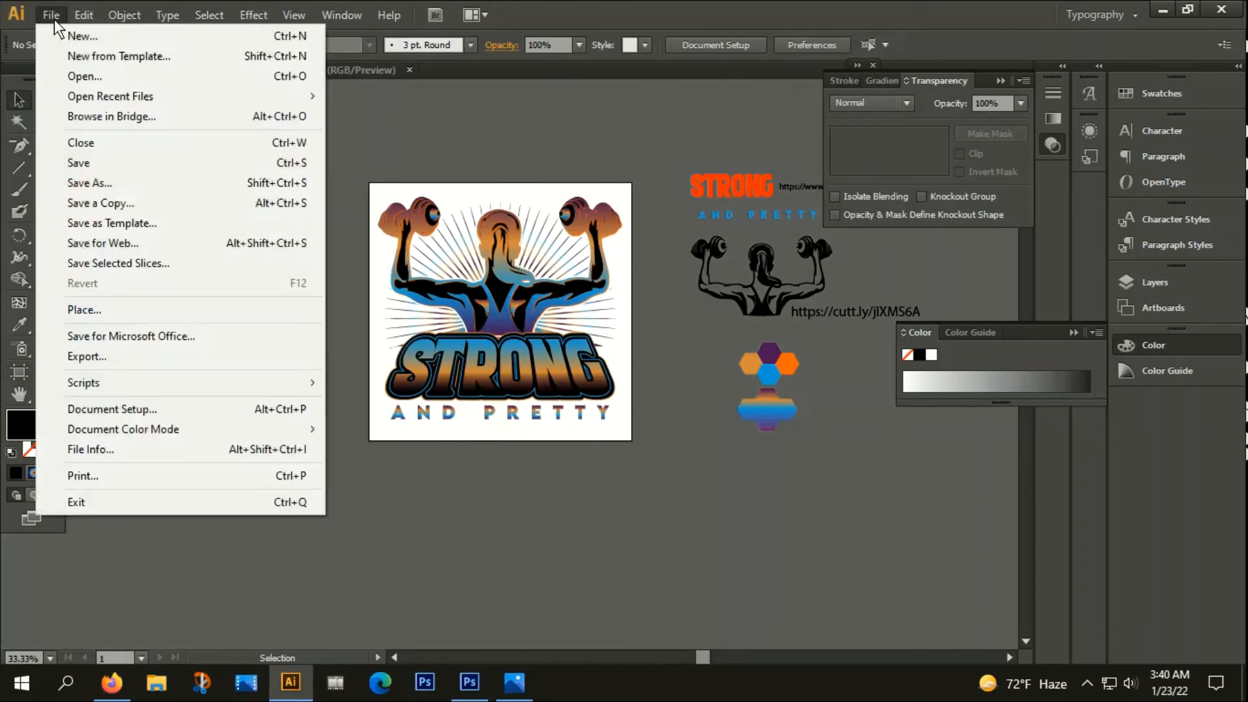
{"action": "left_click", "coordinate": [83, 356]}
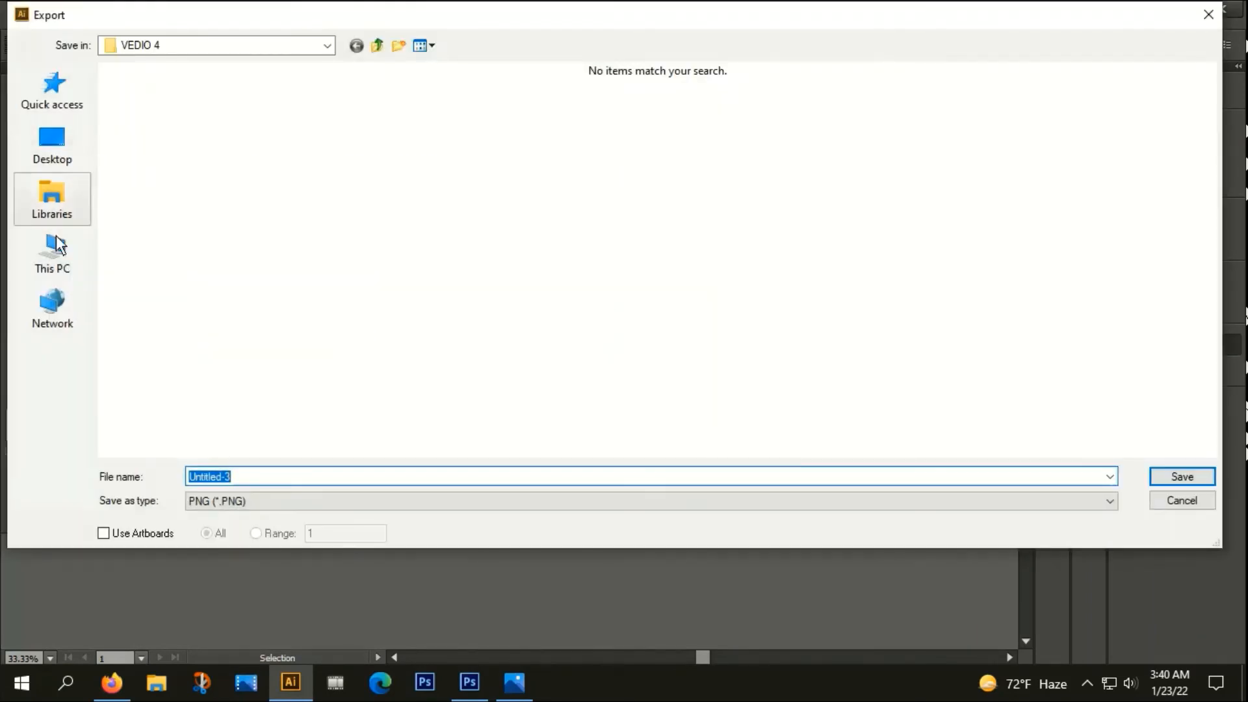
{"action": "left_click", "coordinate": [58, 256]}
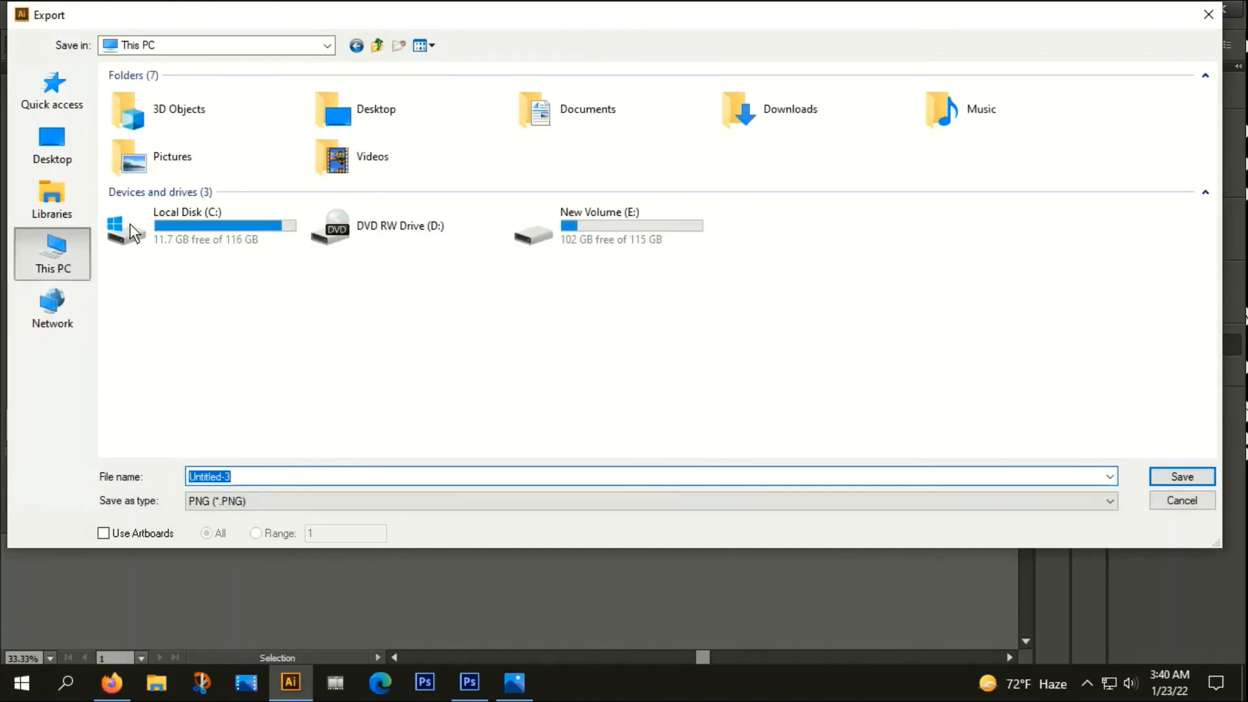
{"action": "double_click", "coordinate": [397, 159]}
{"action": "double_click", "coordinate": [239, 158]}
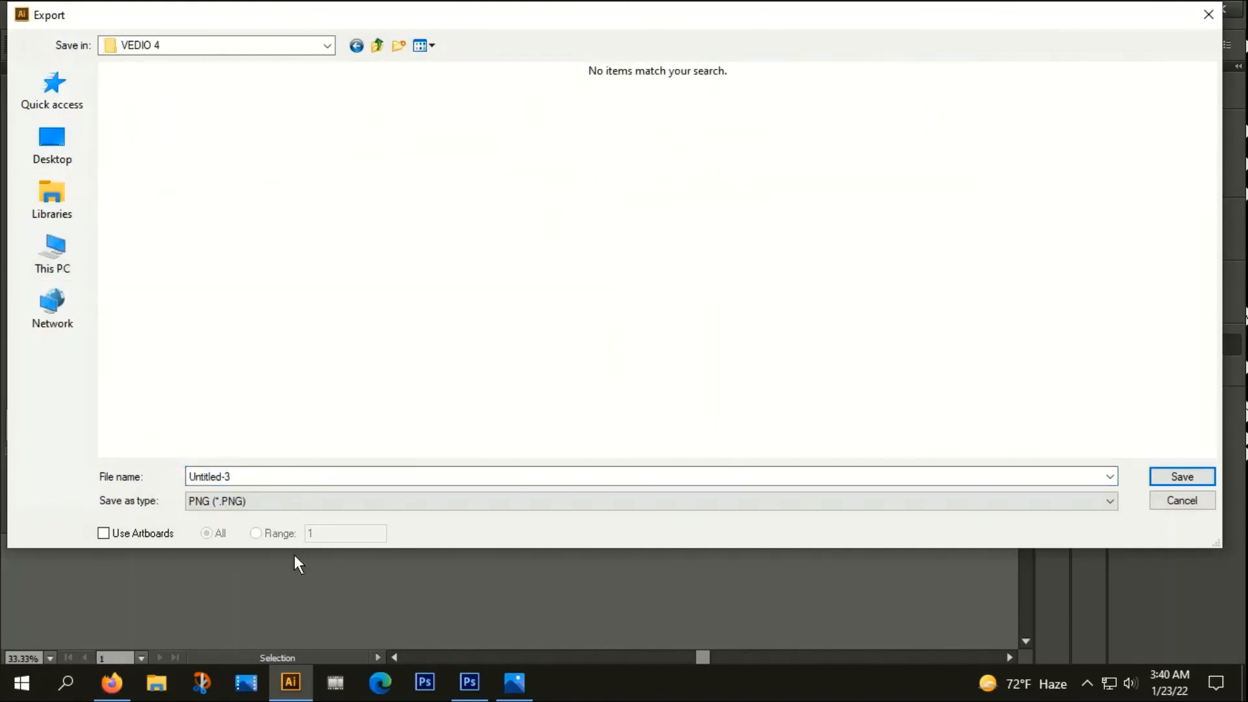
{"action": "left_click", "coordinate": [103, 533]}
{"action": "double_click", "coordinate": [240, 478]}
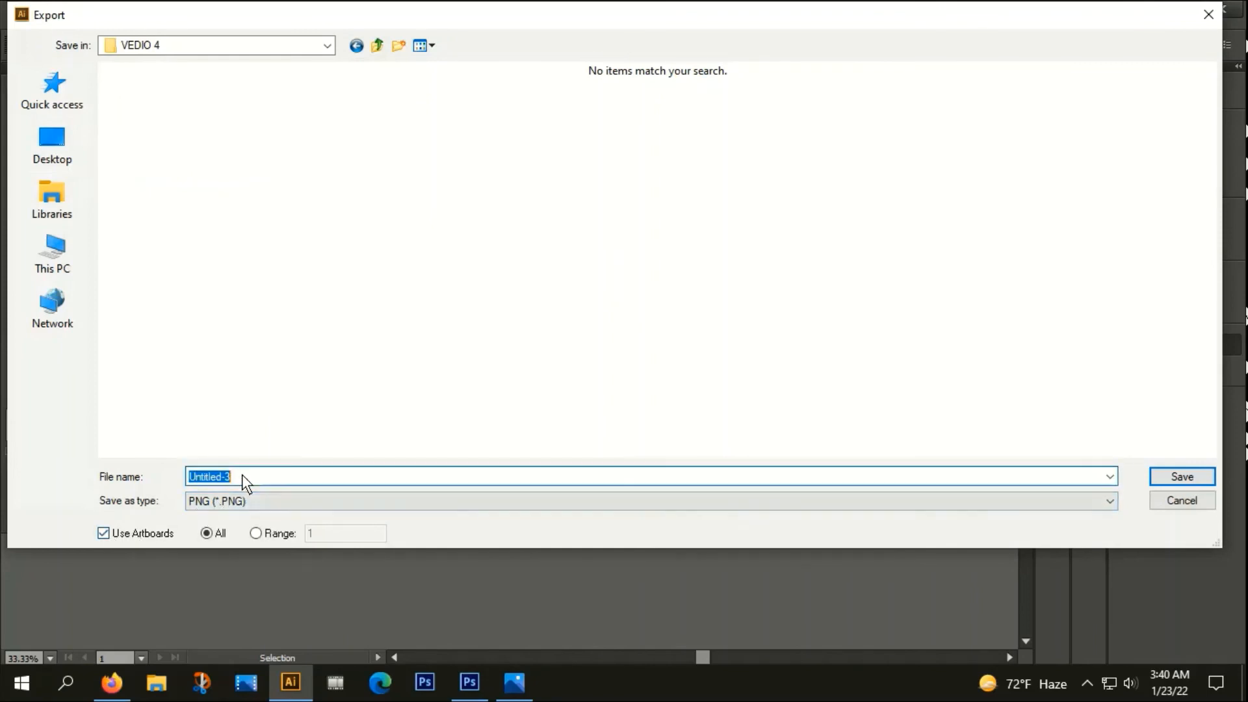
{"action": "type", "text": "PNG"}
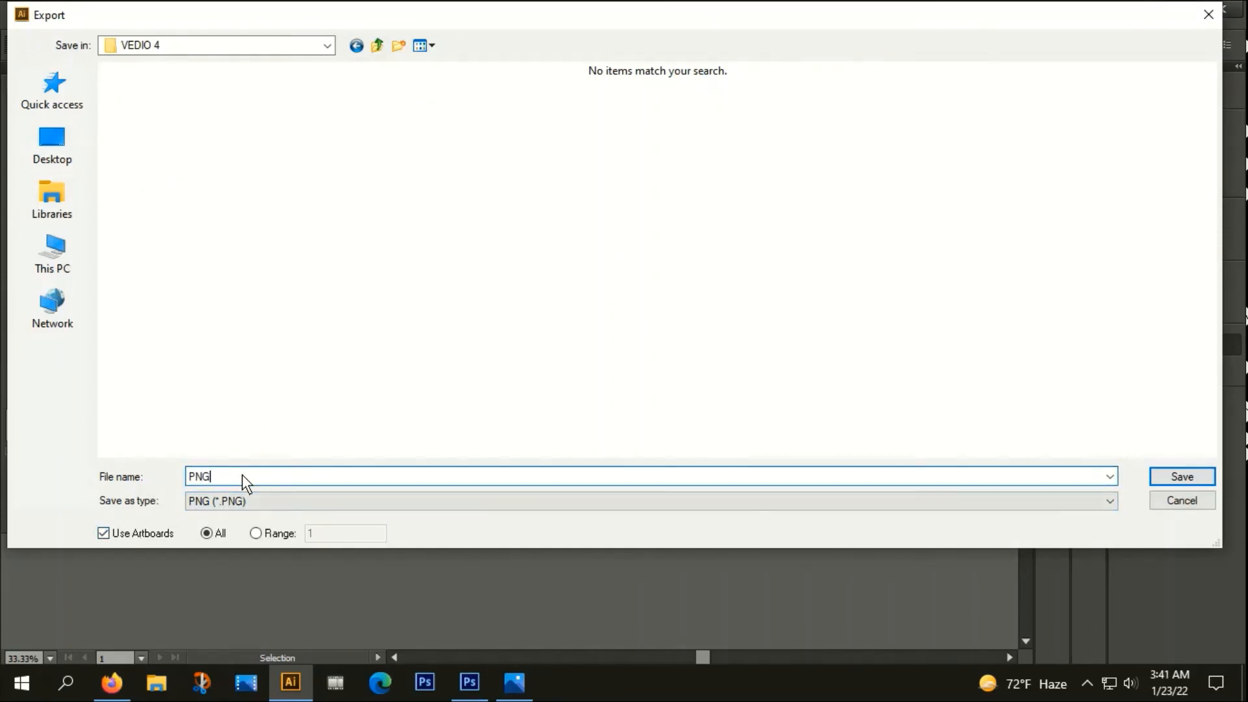
{"action": "left_click", "coordinate": [1181, 480]}
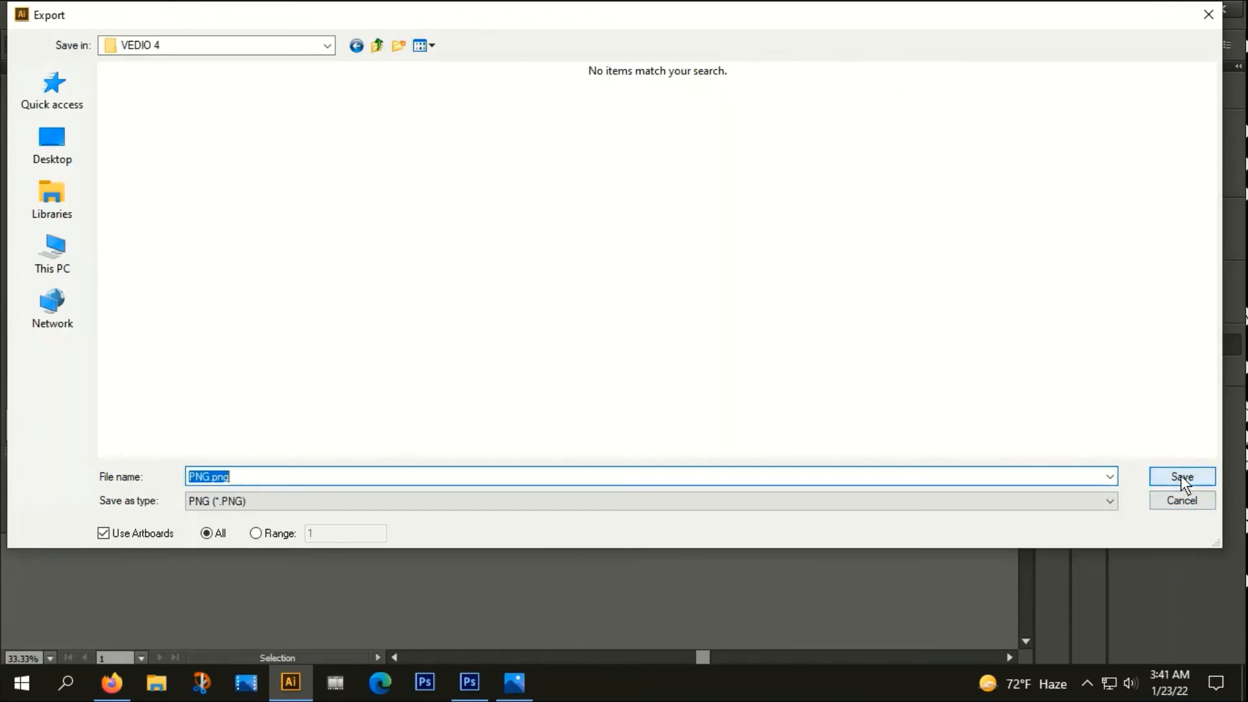
{"action": "left_click", "coordinate": [898, 628]}
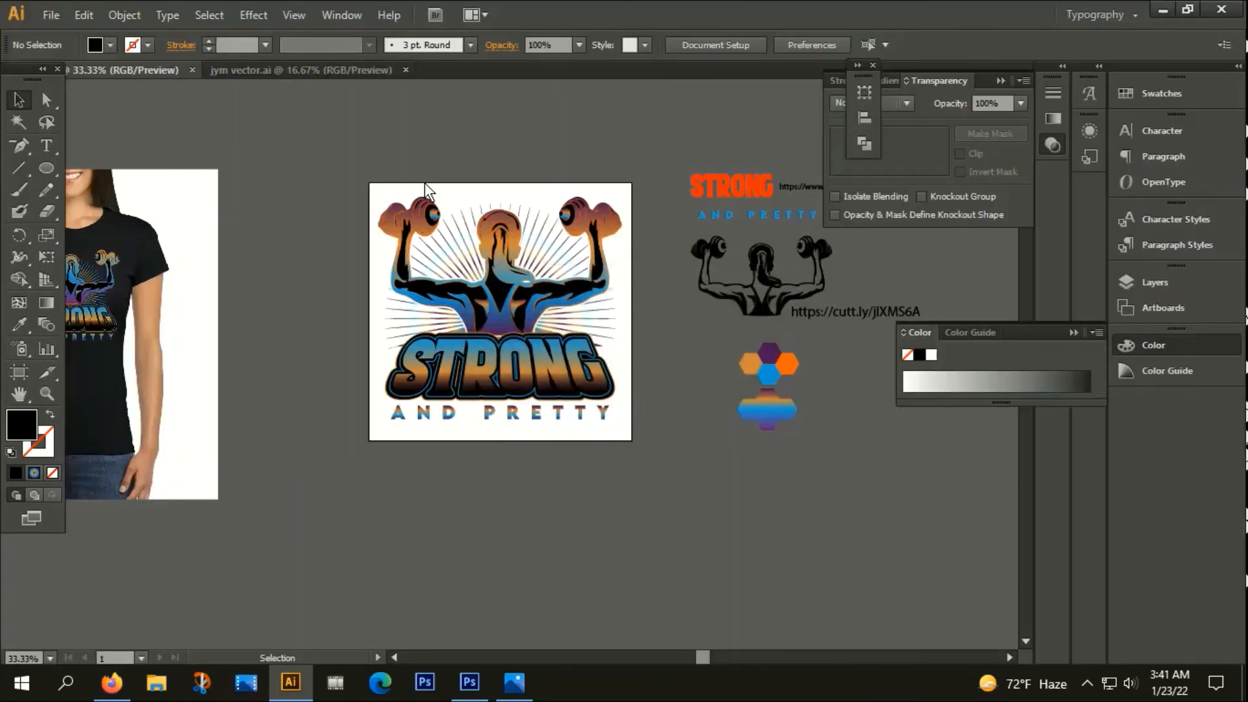
Save the document as an Illustrator CS6 EPS named SOURCE FILE in the VEDIO 4 folder, with Use Artboards enabled for all artboards.
{"action": "left_click", "coordinate": [51, 15]}
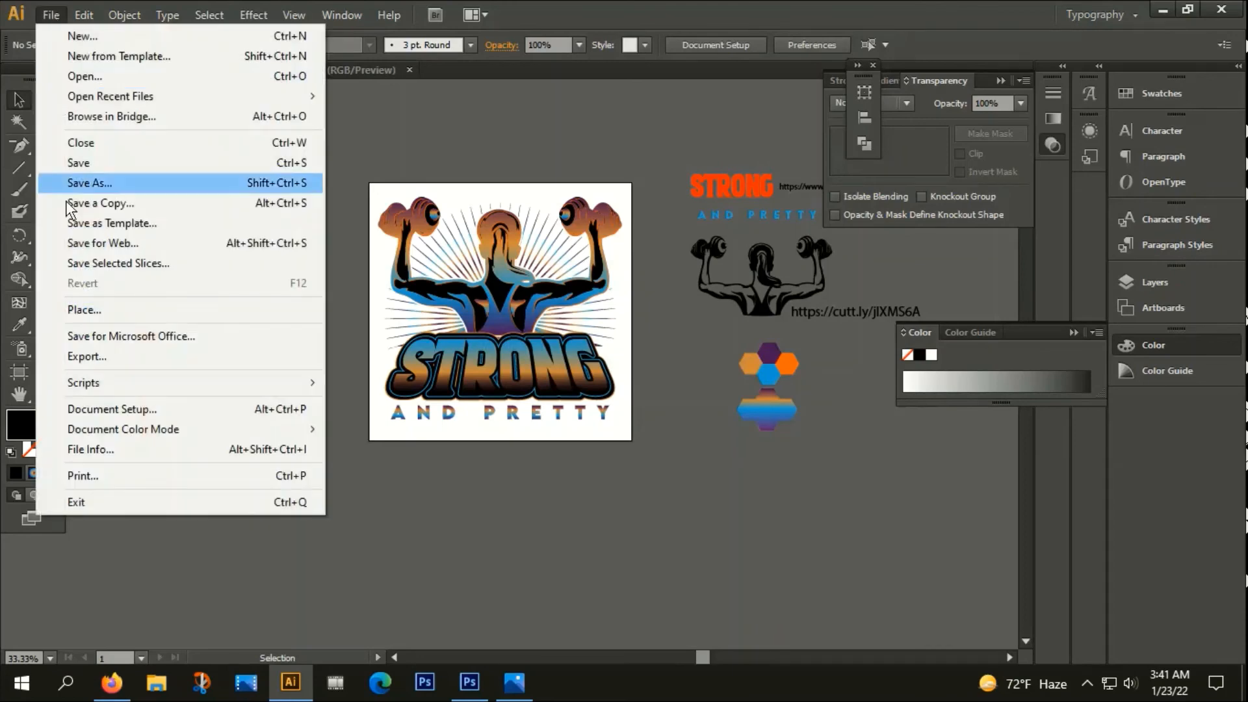
{"action": "left_click", "coordinate": [92, 186]}
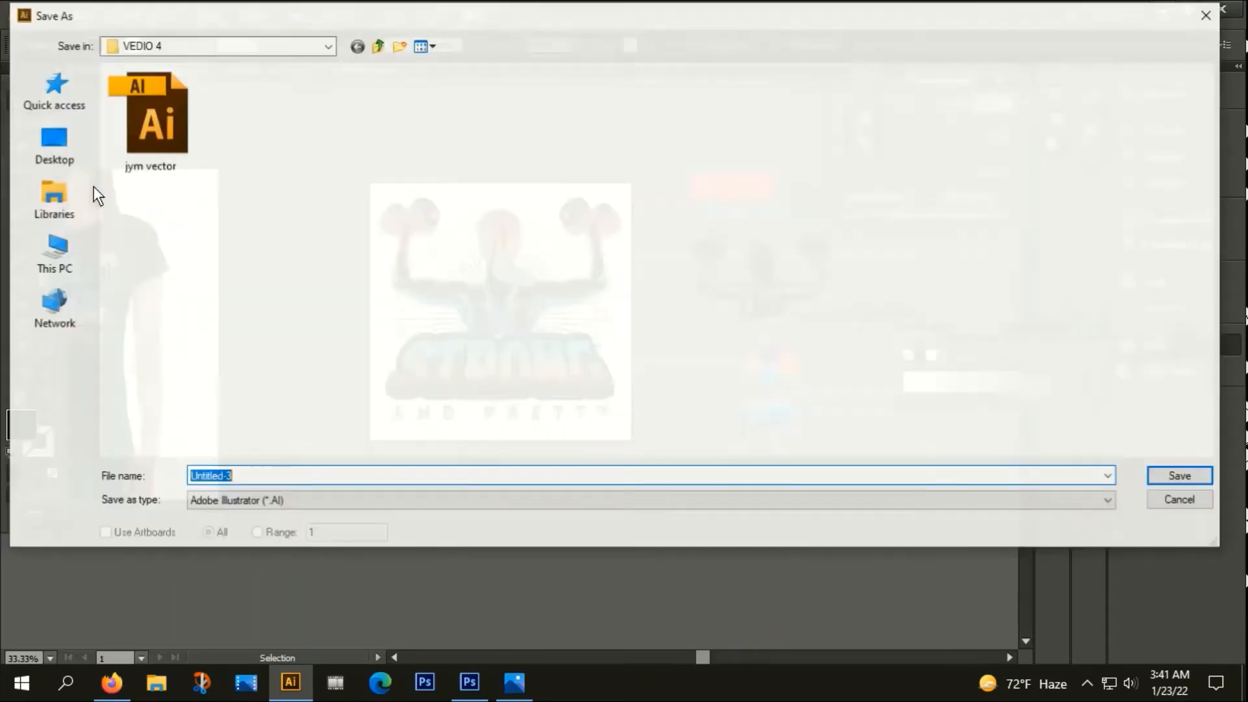
{"action": "left_click", "coordinate": [243, 502]}
{"action": "left_click", "coordinate": [261, 551]}
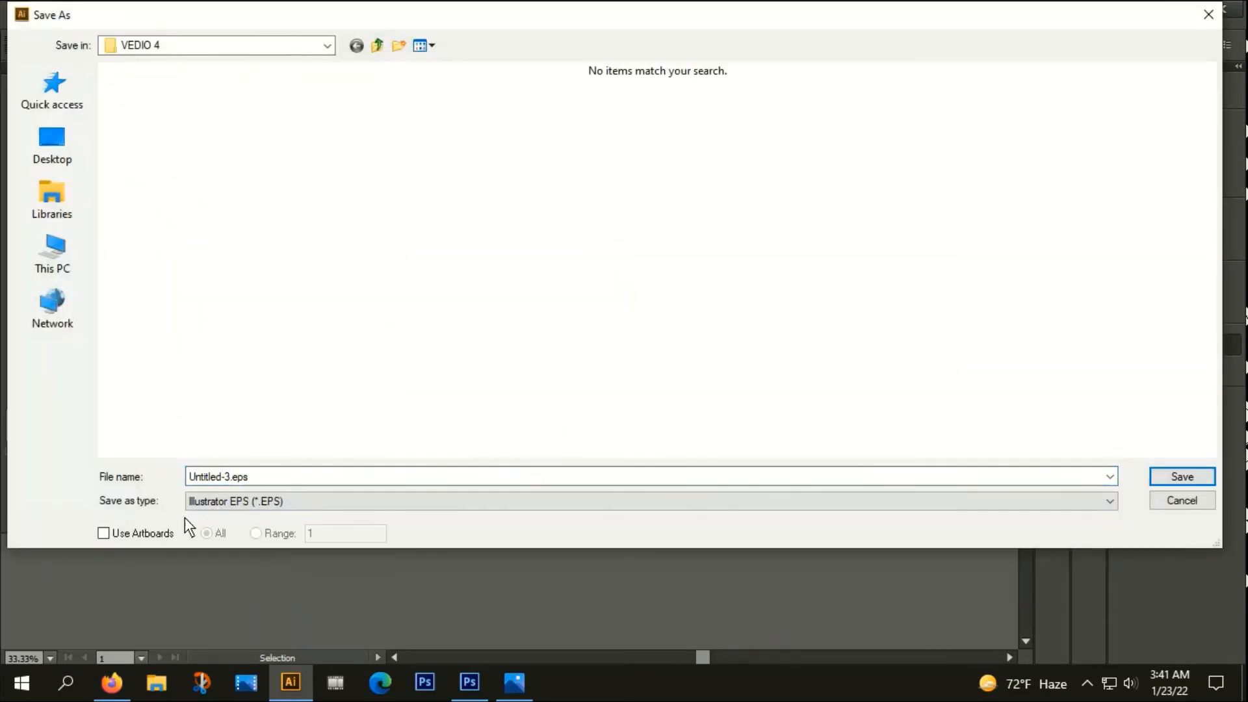
{"action": "left_click", "coordinate": [102, 534]}
{"action": "double_click", "coordinate": [259, 477]}
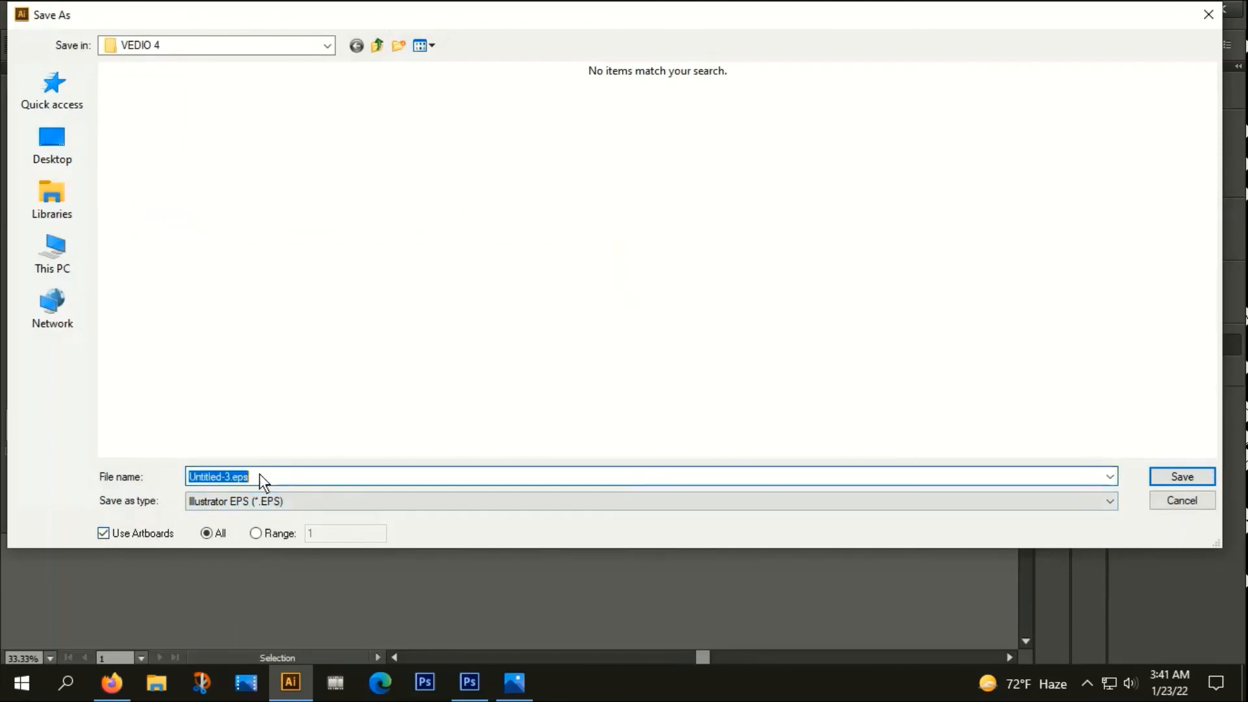
{"action": "type", "text": "SOURCE FILE"}
{"action": "left_click", "coordinate": [1179, 477]}
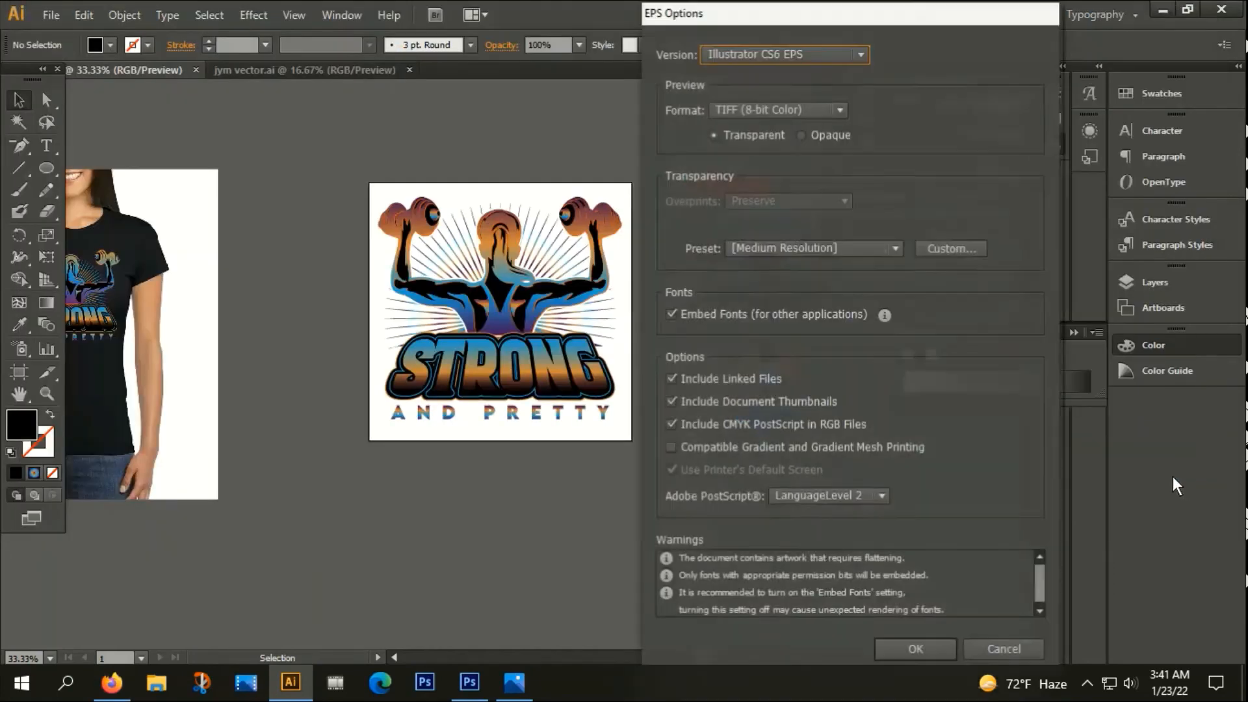
{"action": "left_click", "coordinate": [915, 650]}
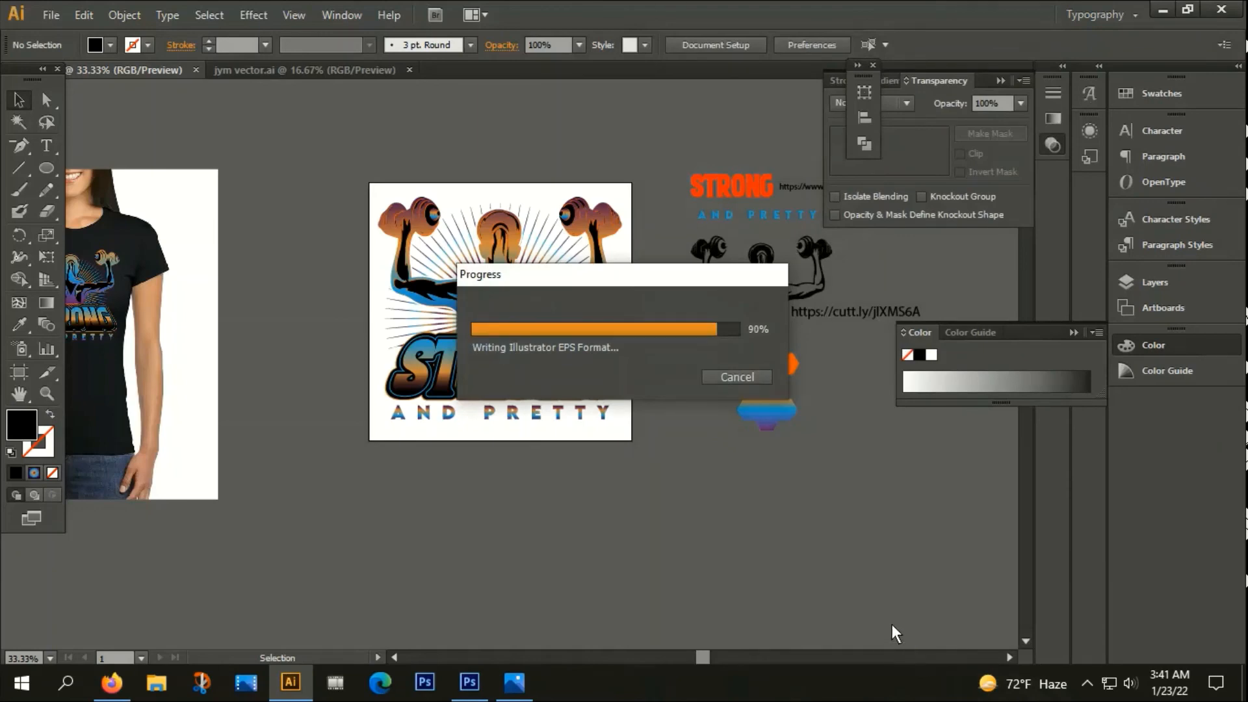
Switch to Photoshop and place PNG-01 from the VEDIO 4 folder in Videos into the T-shirt mockup.
{"action": "left_click", "coordinate": [469, 682]}
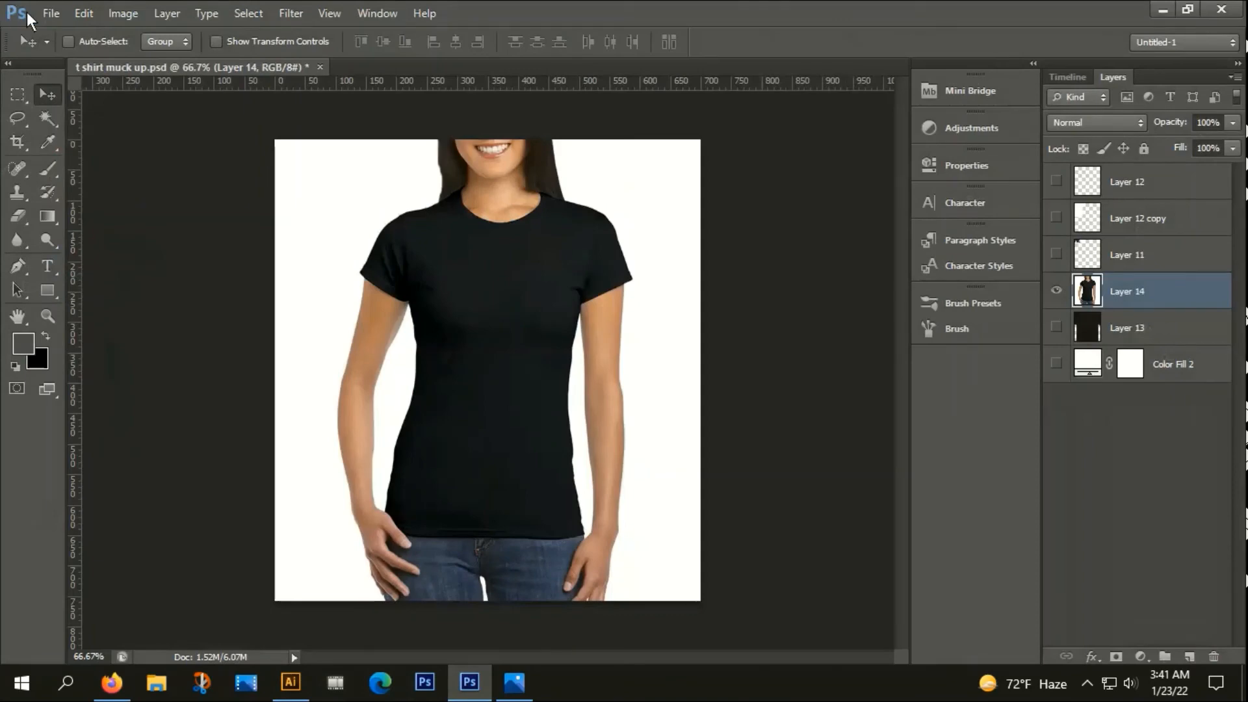
{"action": "left_click", "coordinate": [51, 13]}
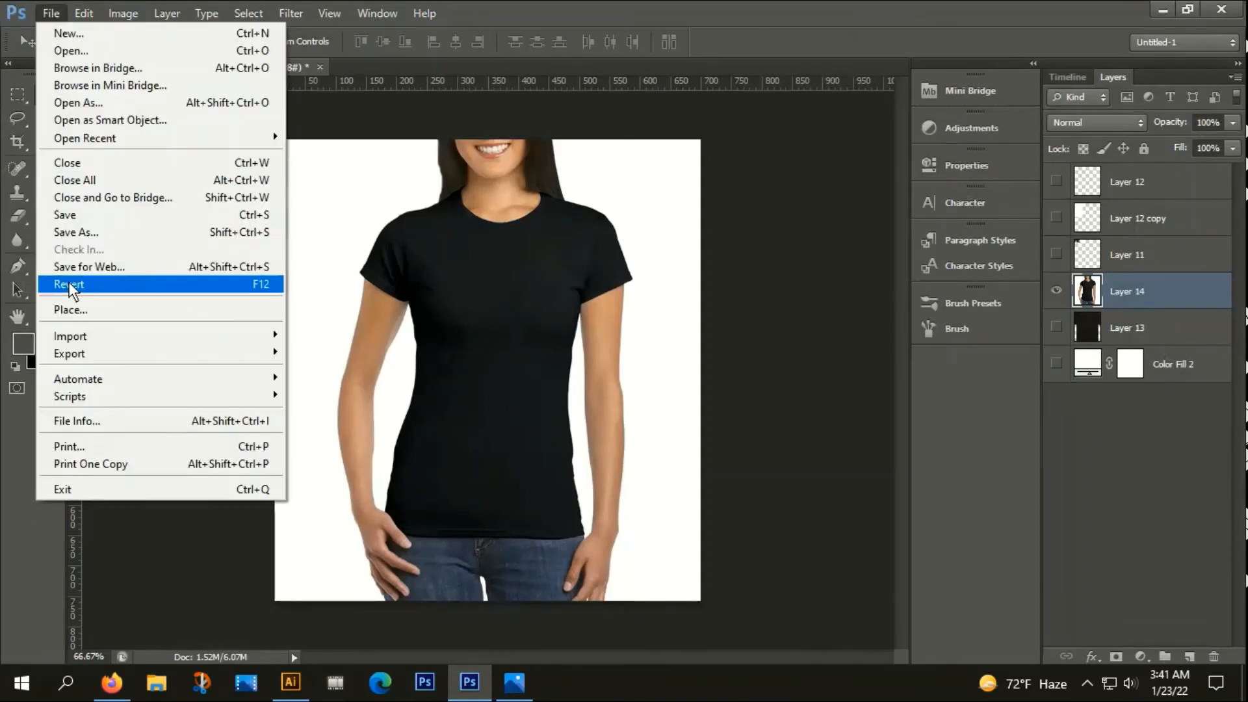
{"action": "left_click", "coordinate": [69, 310]}
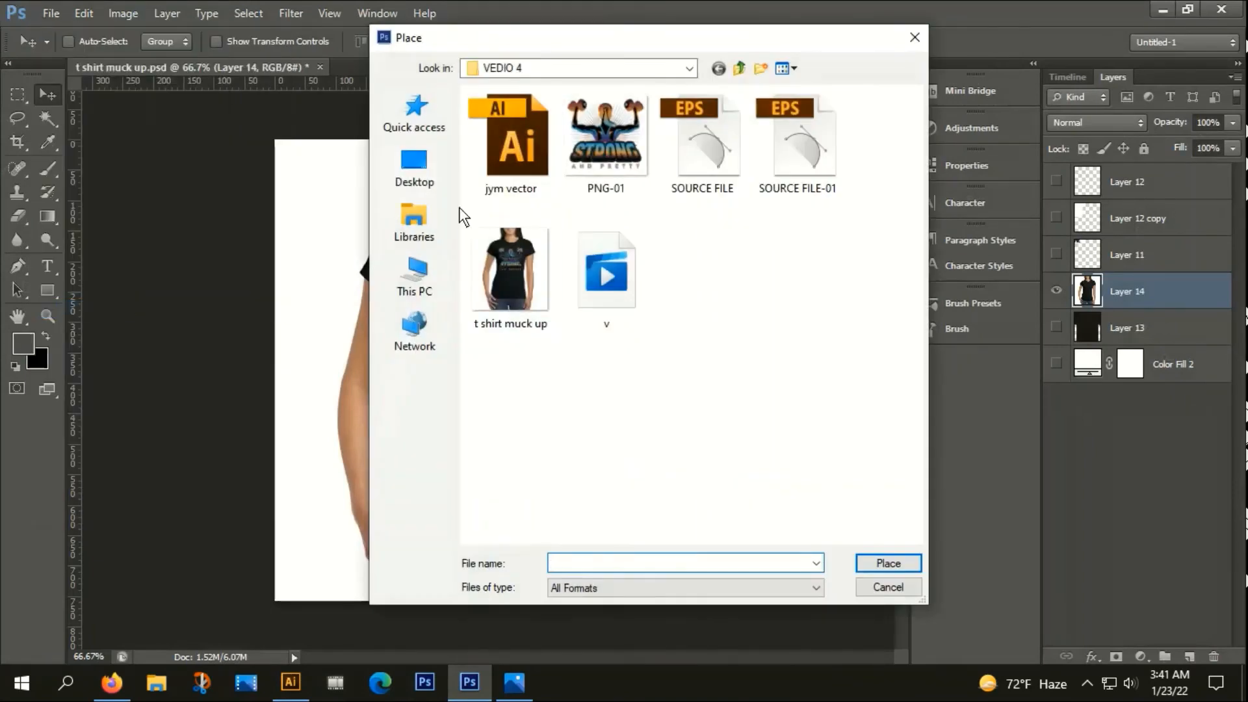
{"action": "left_click", "coordinate": [414, 279]}
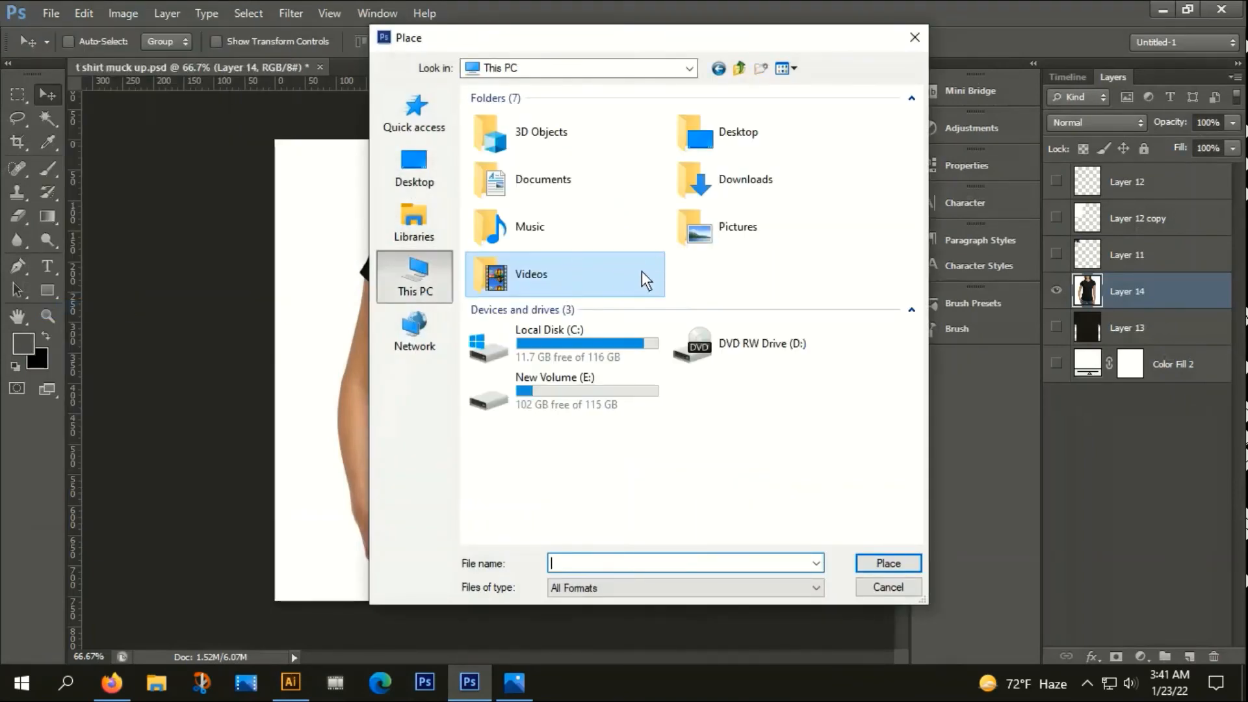
{"action": "double_click", "coordinate": [545, 266]}
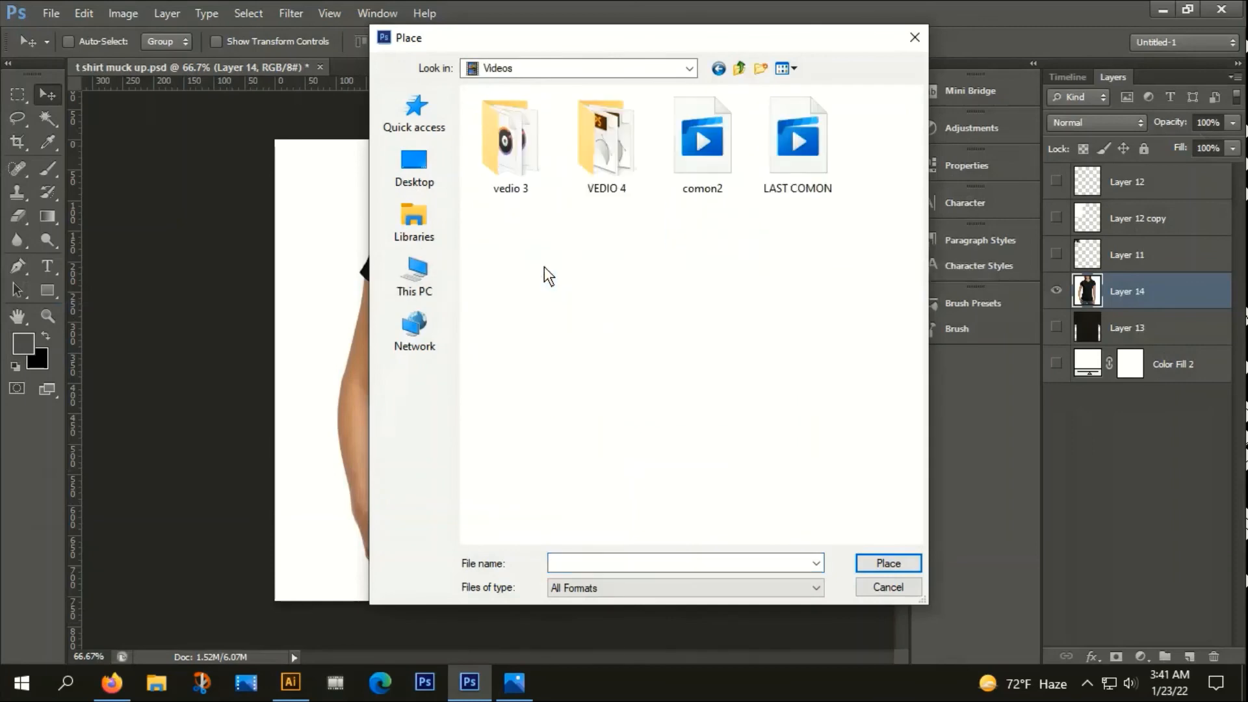
{"action": "double_click", "coordinate": [607, 162]}
{"action": "double_click", "coordinate": [594, 130]}
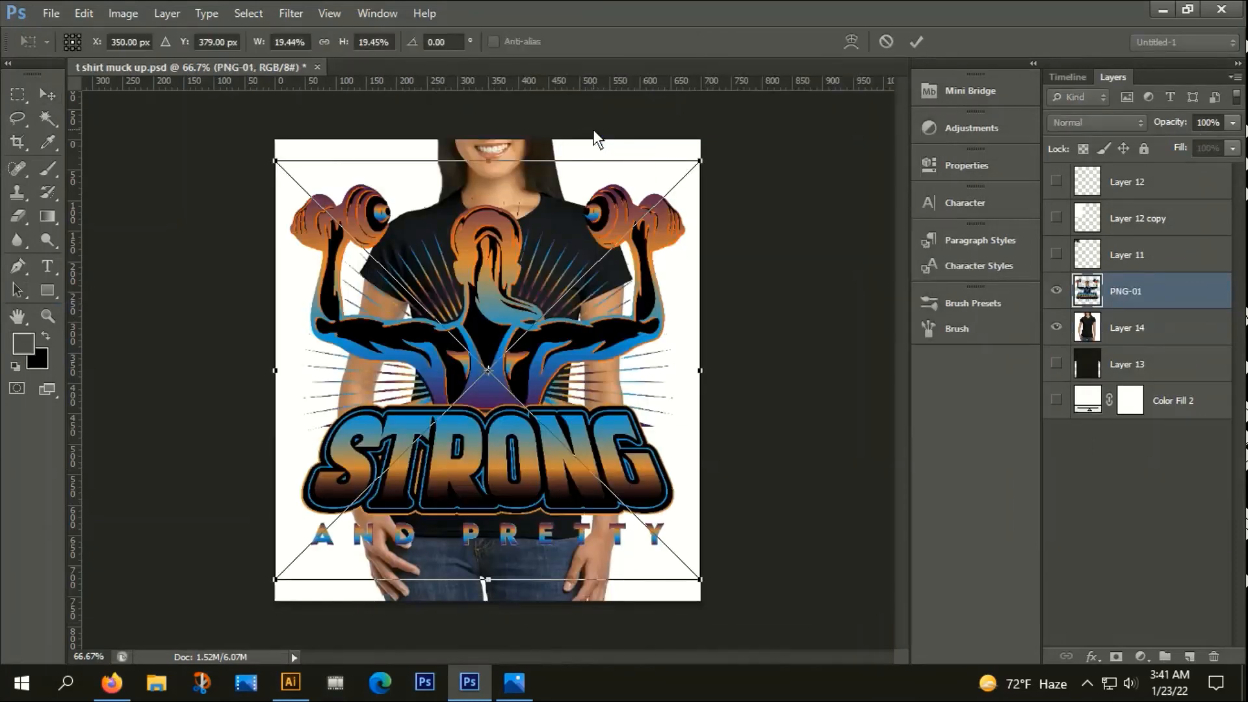
Scale the placed design to about 7% and position it centred on the chest of the black T-shirt, then commit the placement.
{"action": "left_click_drag", "start_coordinate": [700, 163], "coordinate": [555, 302]}
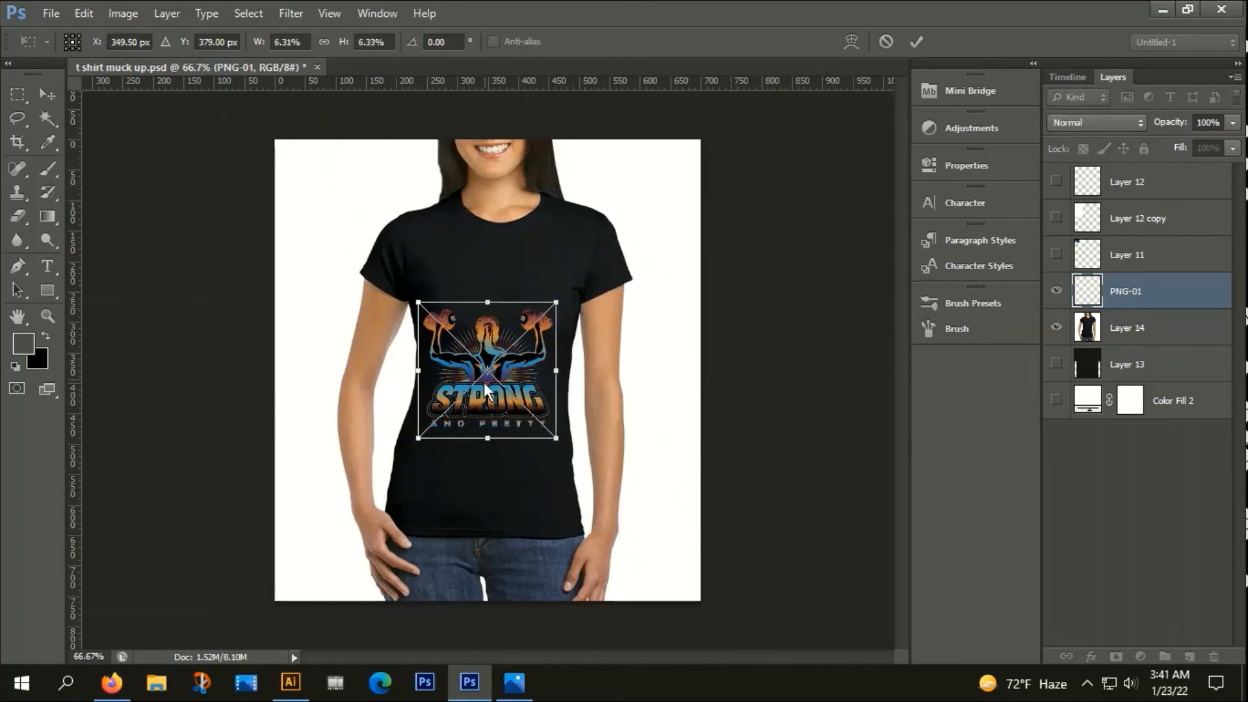
{"action": "left_click_drag", "start_coordinate": [484, 383], "coordinate": [491, 324]}
{"action": "scroll", "coordinate": [517, 270], "scroll_direction": "up", "scroll_amount": 1}
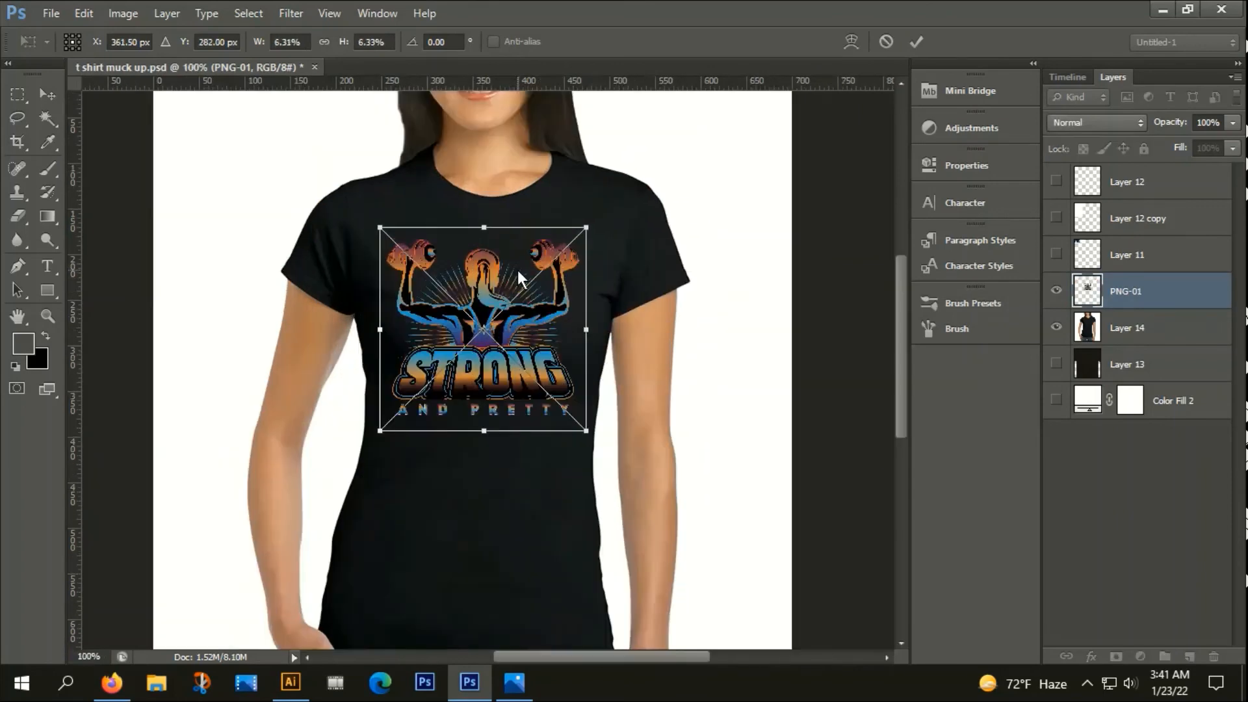
{"action": "left_click_drag", "start_coordinate": [589, 226], "coordinate": [596, 217]}
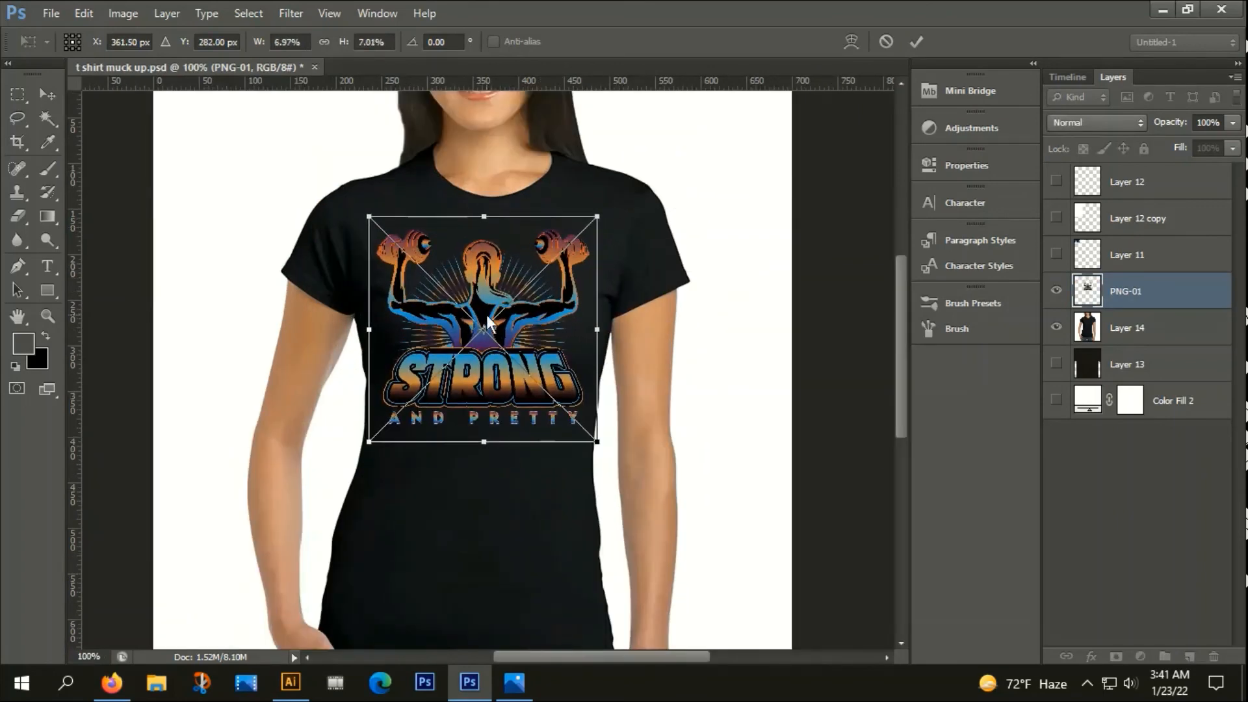
{"action": "left_click_drag", "start_coordinate": [489, 322], "coordinate": [492, 321]}
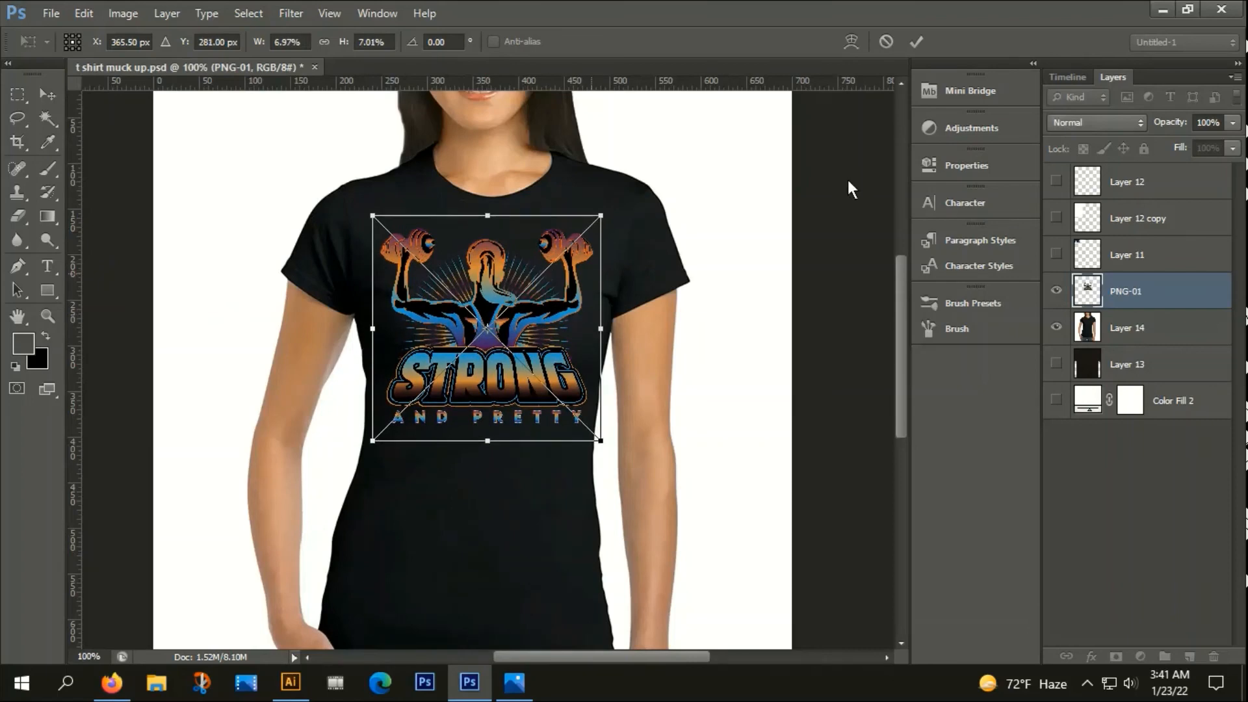
{"action": "left_click", "coordinate": [916, 41]}
Save a copy of the T-shirt mockup as a JPEG named WITH MUCK UP in the VEDIO 4 folder in Videos.
{"action": "left_click", "coordinate": [51, 13]}
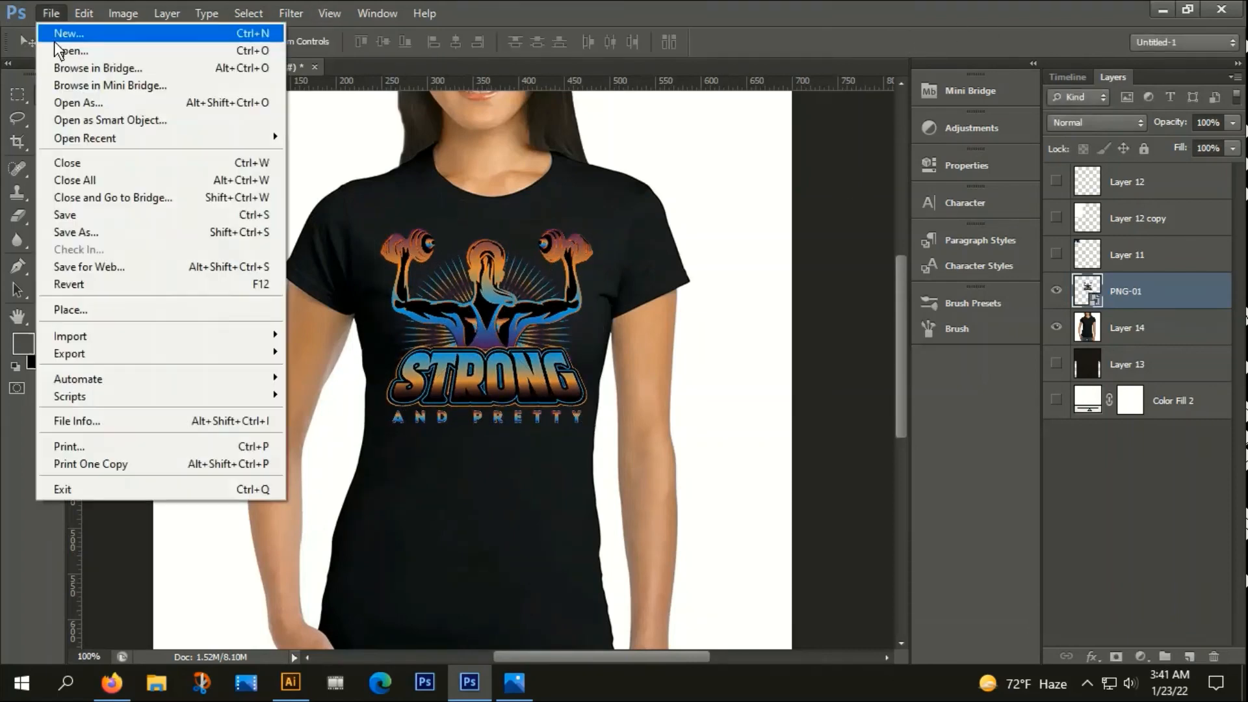
{"action": "left_click", "coordinate": [69, 235]}
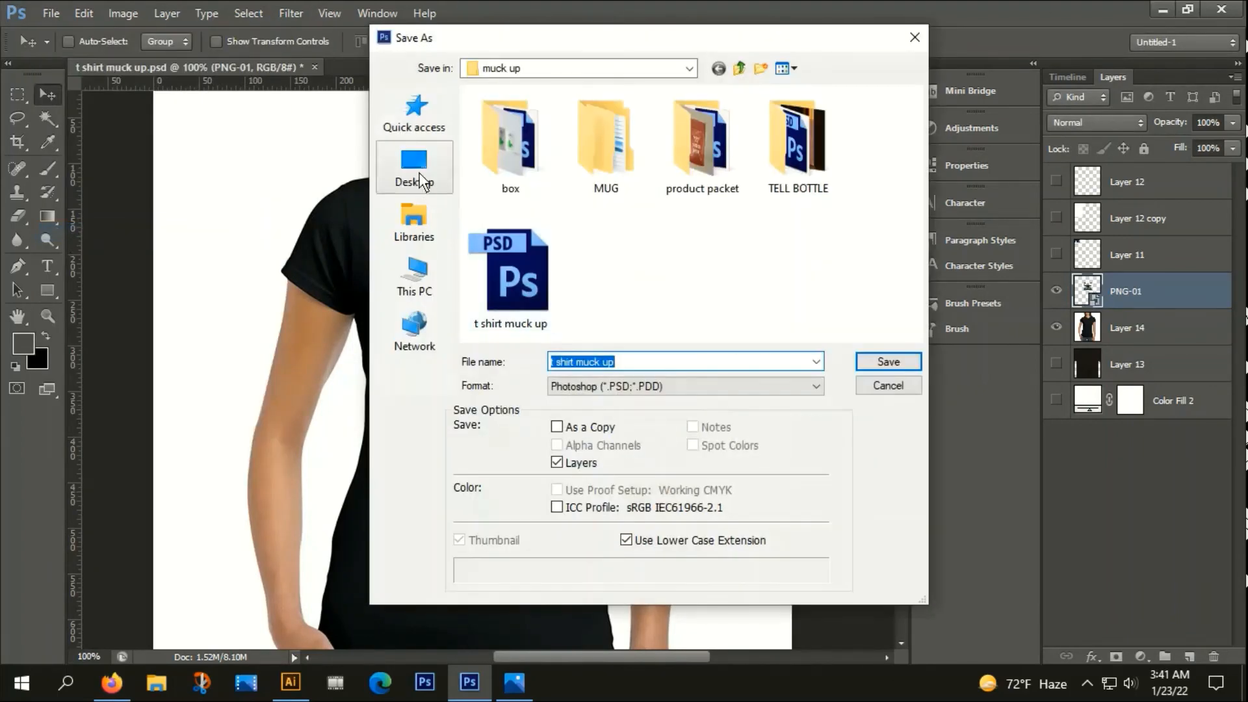
{"action": "left_click", "coordinate": [415, 281]}
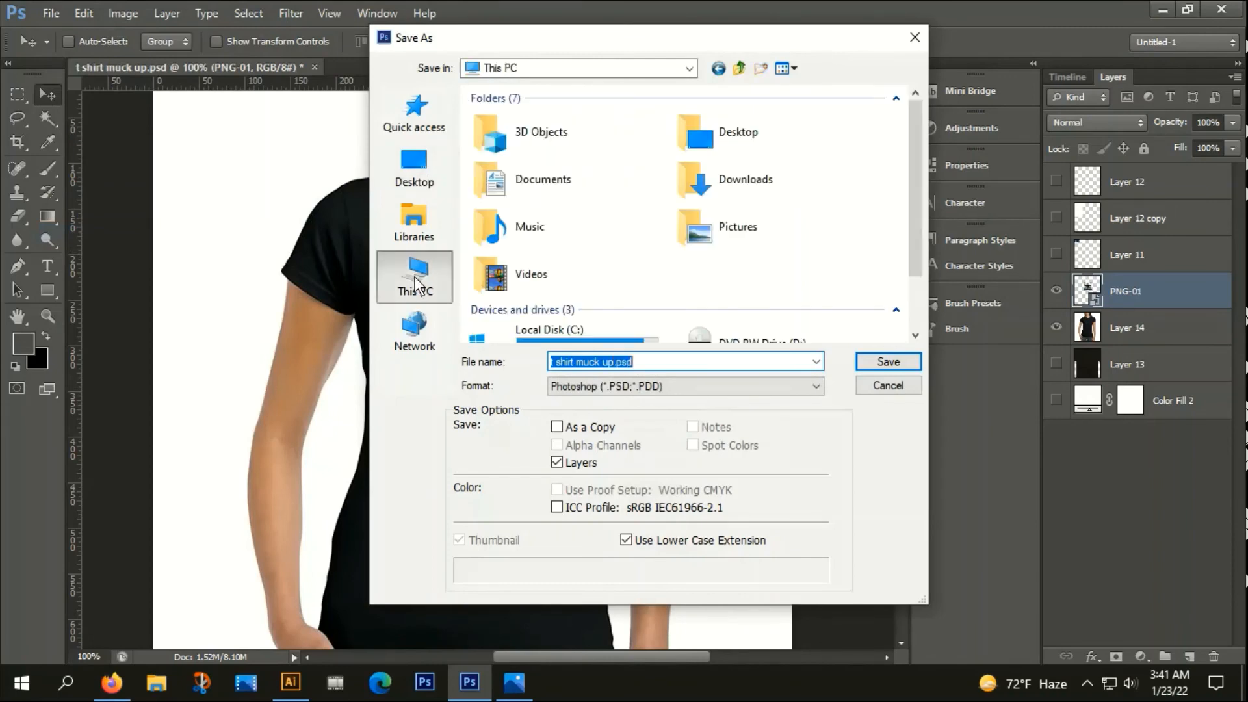
{"action": "double_click", "coordinate": [530, 276]}
{"action": "double_click", "coordinate": [603, 166]}
{"action": "left_click", "coordinate": [650, 386]}
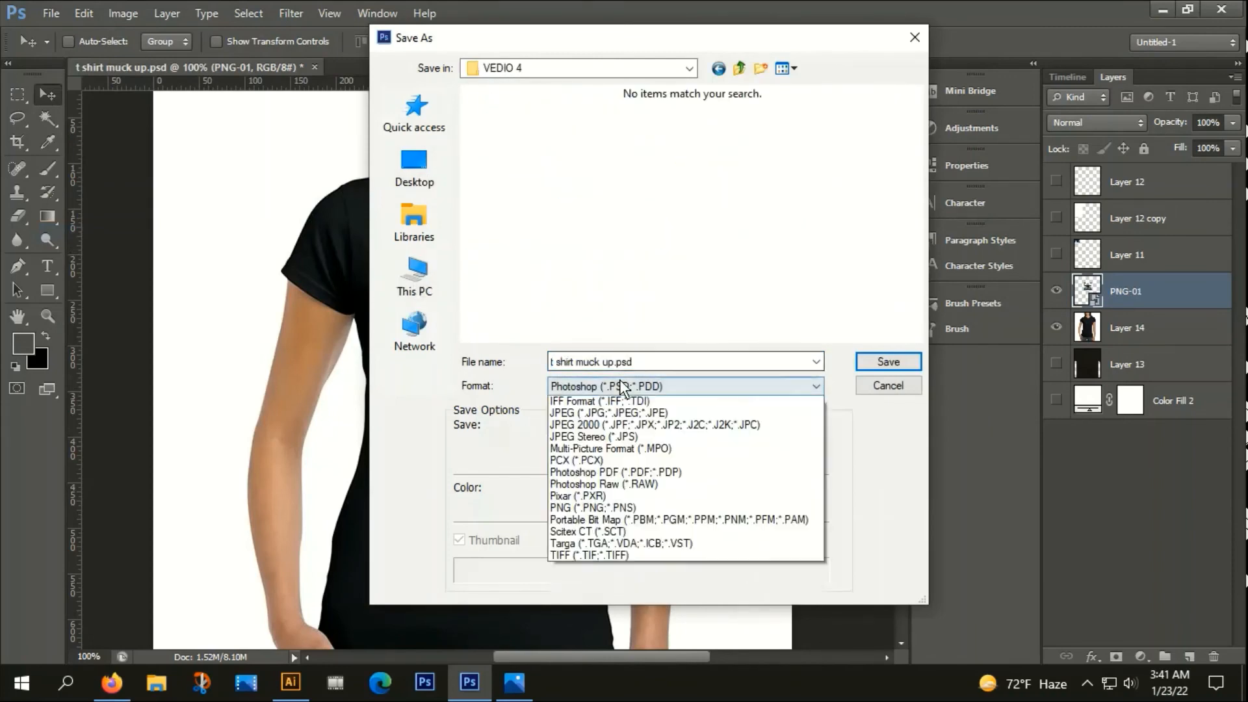
{"action": "left_click", "coordinate": [650, 501]}
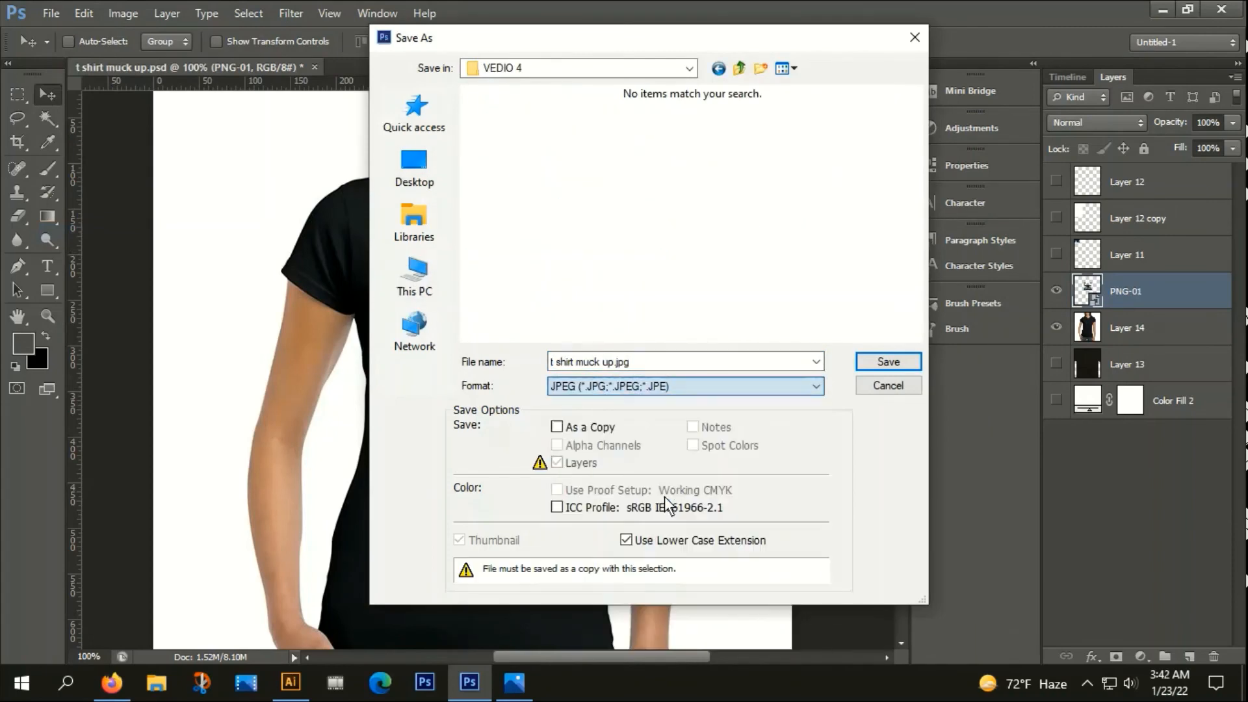
{"action": "left_click", "coordinate": [638, 364]}
{"action": "type", "text": "WITH MUCK UP"}
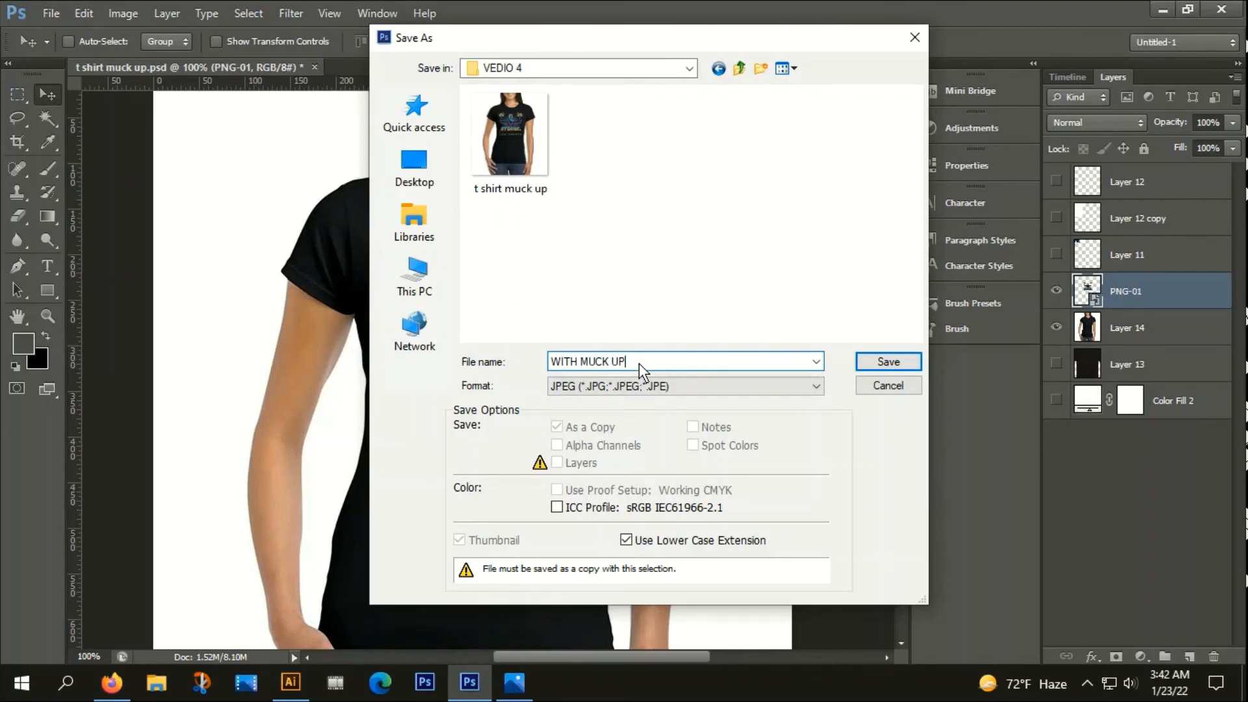
{"action": "left_click", "coordinate": [889, 362]}
{"action": "left_click", "coordinate": [730, 169]}
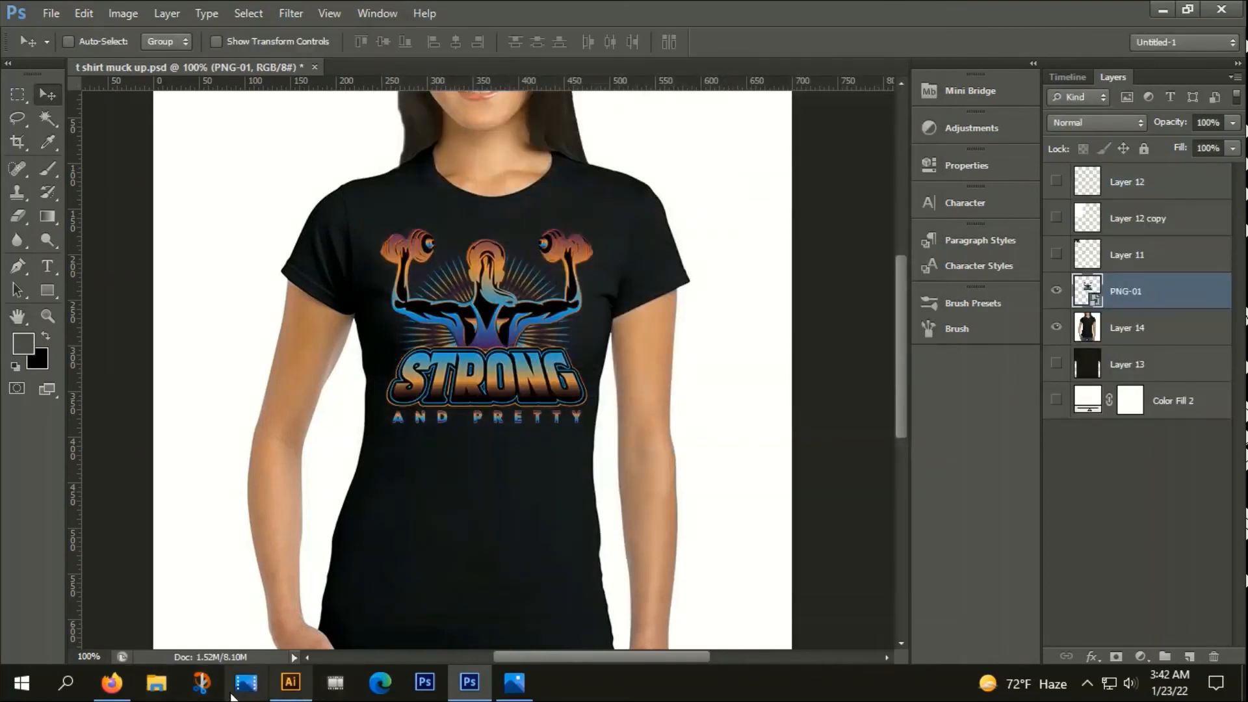
Switch to File Explorer, open the VEDIO 4 folder and view the t shirt muck up image, then close it.
{"action": "left_click", "coordinate": [173, 686]}
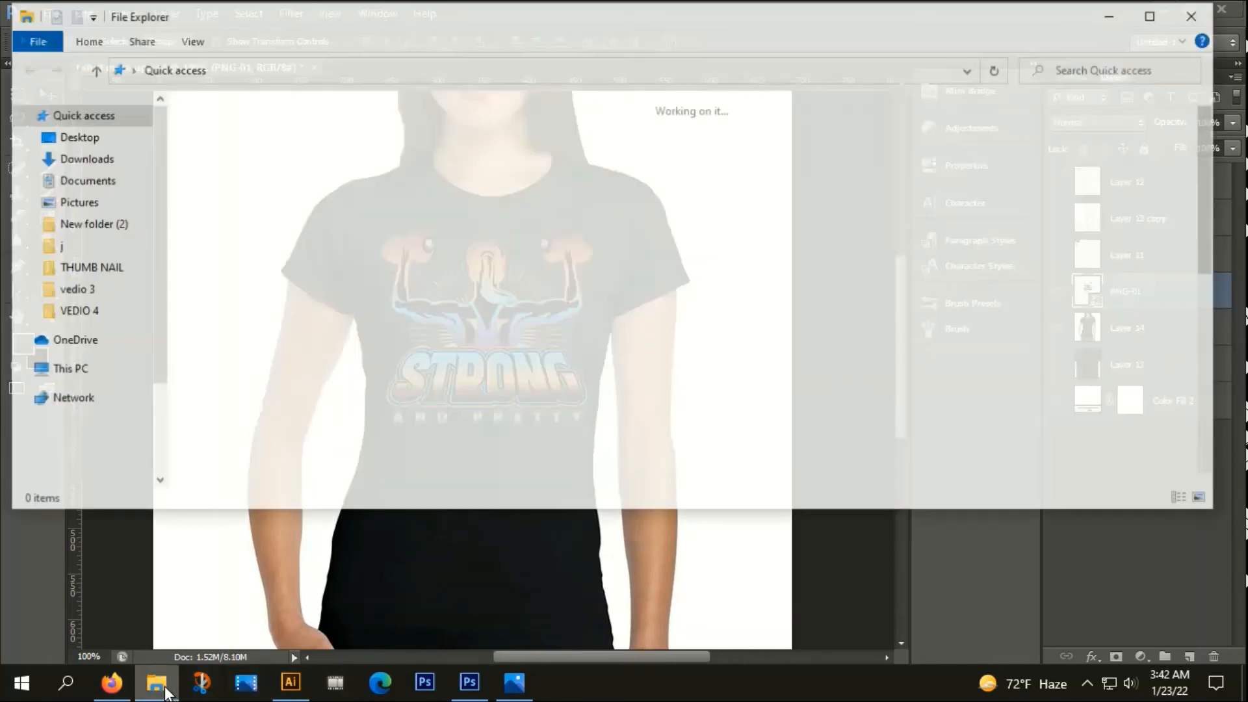
{"action": "left_click", "coordinate": [98, 310]}
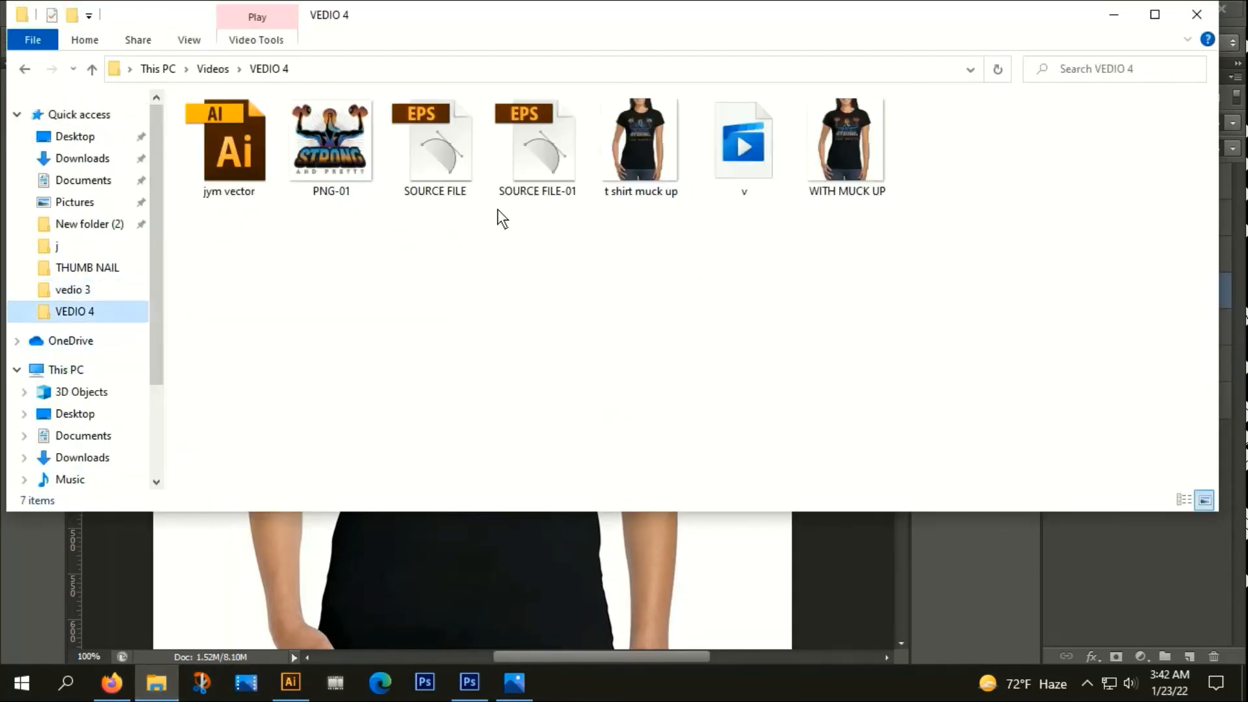
{"action": "left_click", "coordinate": [667, 157]}
{"action": "double_click", "coordinate": [666, 157]}
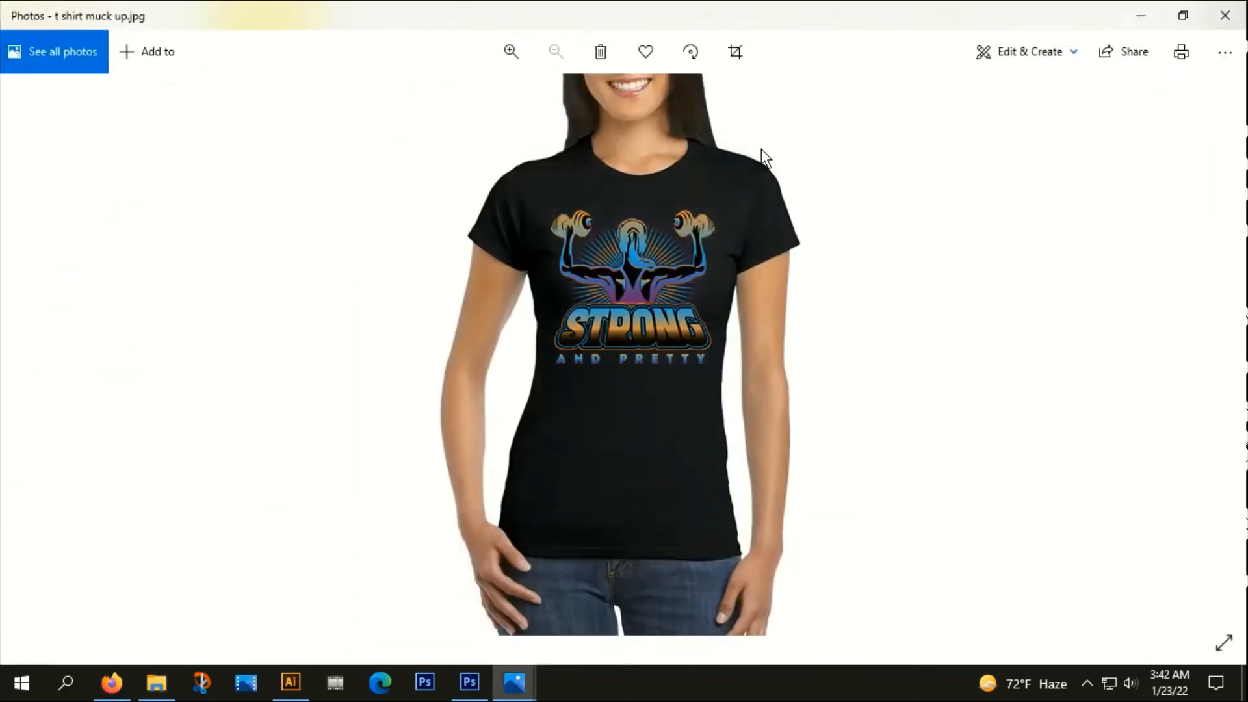
{"action": "left_click", "coordinate": [1230, 8]}
Open the exported WITH MUCK UP image in Photos and inspect the design on the T-shirt up close.
{"action": "double_click", "coordinate": [835, 149]}
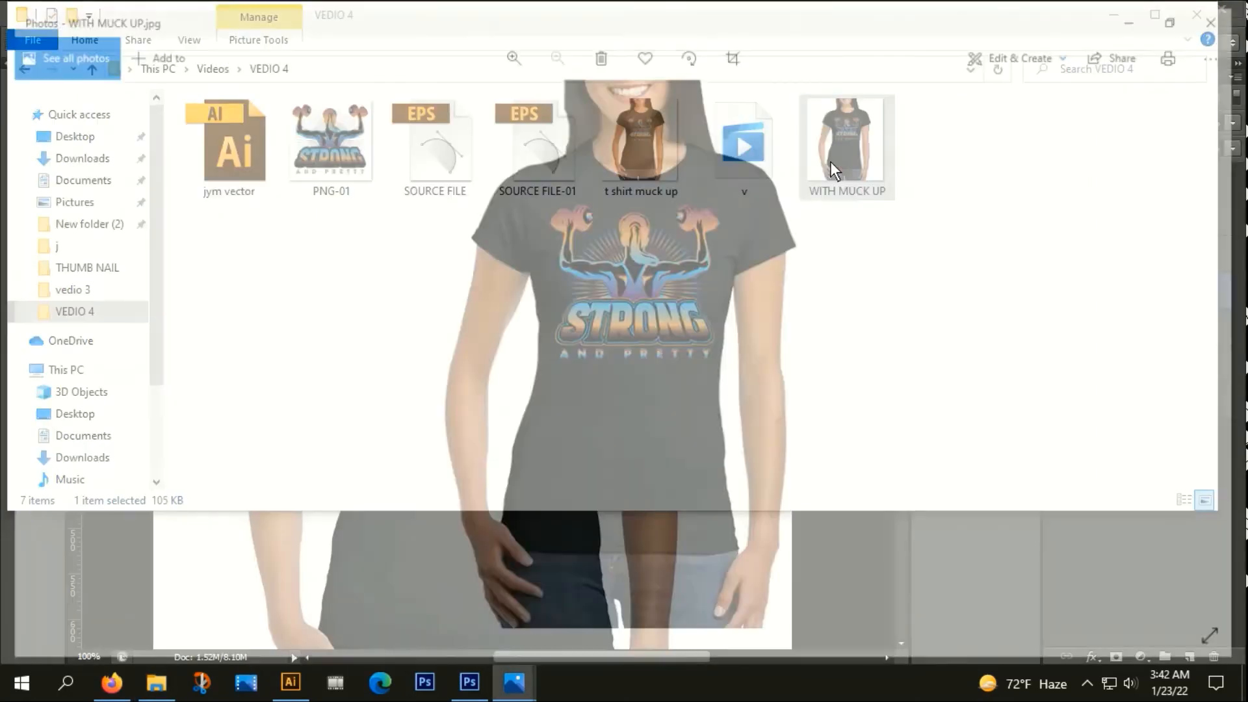
{"action": "scroll", "coordinate": [702, 243], "scroll_direction": "up", "scroll_amount": 1}
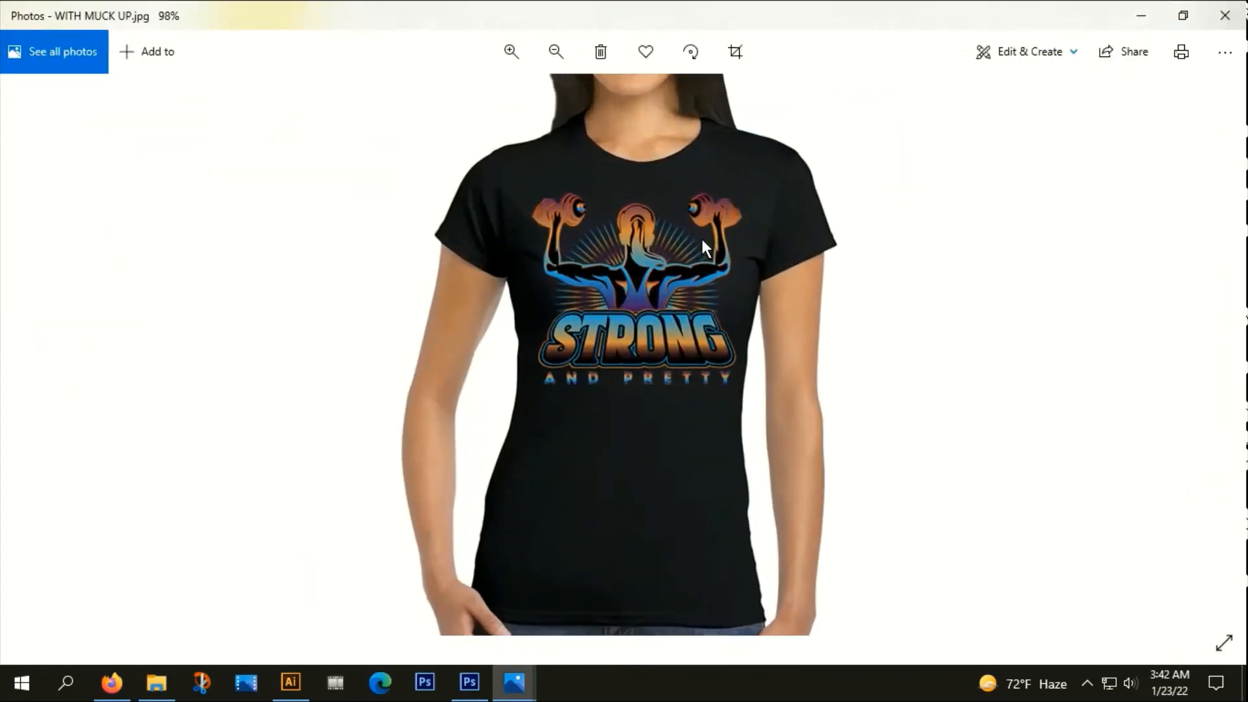
{"action": "scroll", "coordinate": [702, 243], "scroll_direction": "down", "scroll_amount": 1}
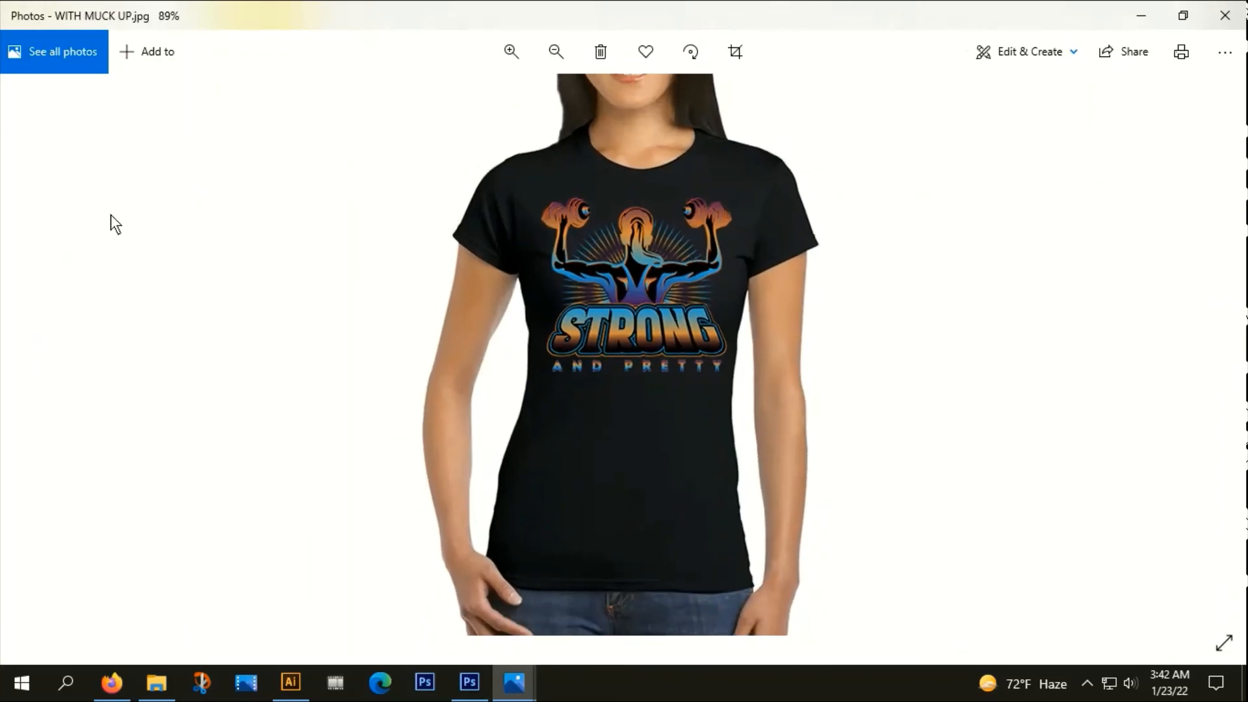